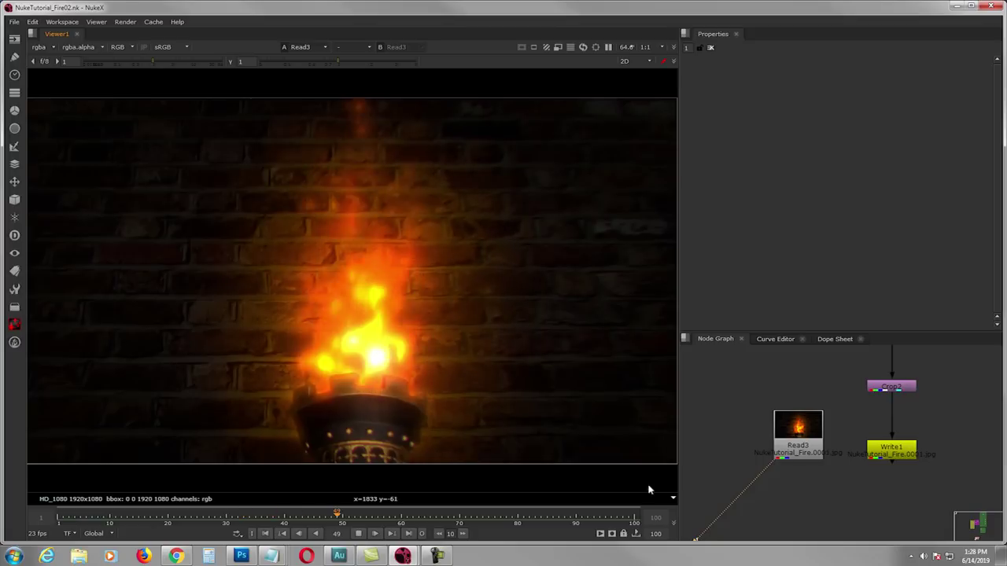
# Stop the playback, return to the first frame and disconnect the viewer from the rendered fire sequence
pyautogui.click(358, 536)
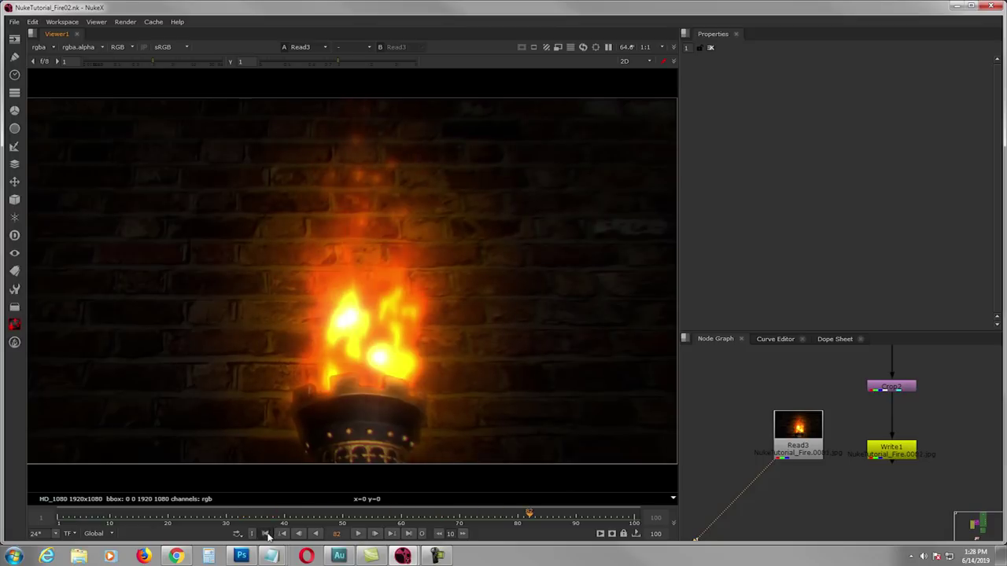
pyautogui.click(266, 536)
pyautogui.scroll(-2, 804, 464)
pyautogui.moveTo(774, 479); pyautogui.dragTo(803, 409)
pyautogui.scroll(-6, 803, 412)
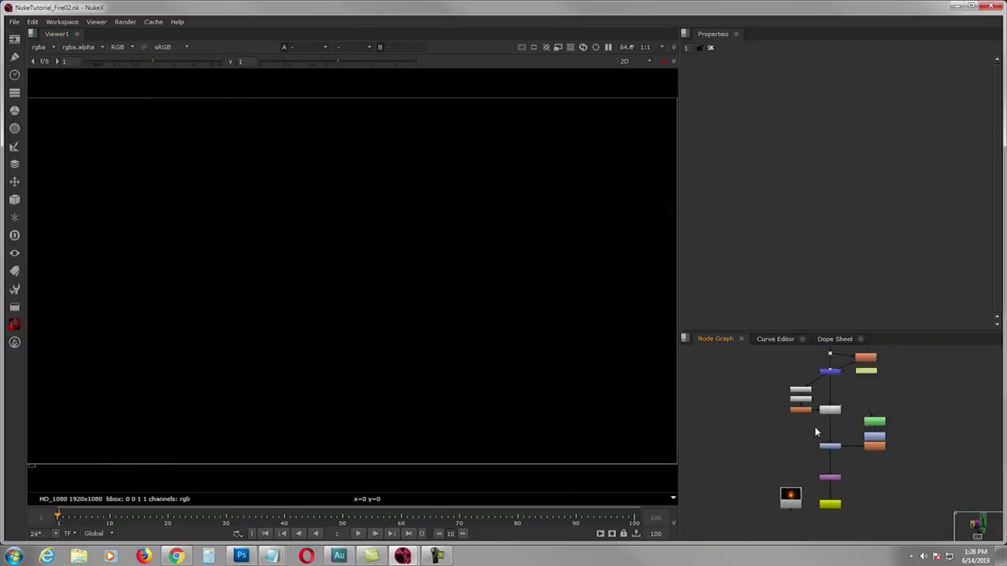
# Examine the overall node tree layout, including the Embers and BG backdrop groups
pyautogui.scroll(3, 837, 417)
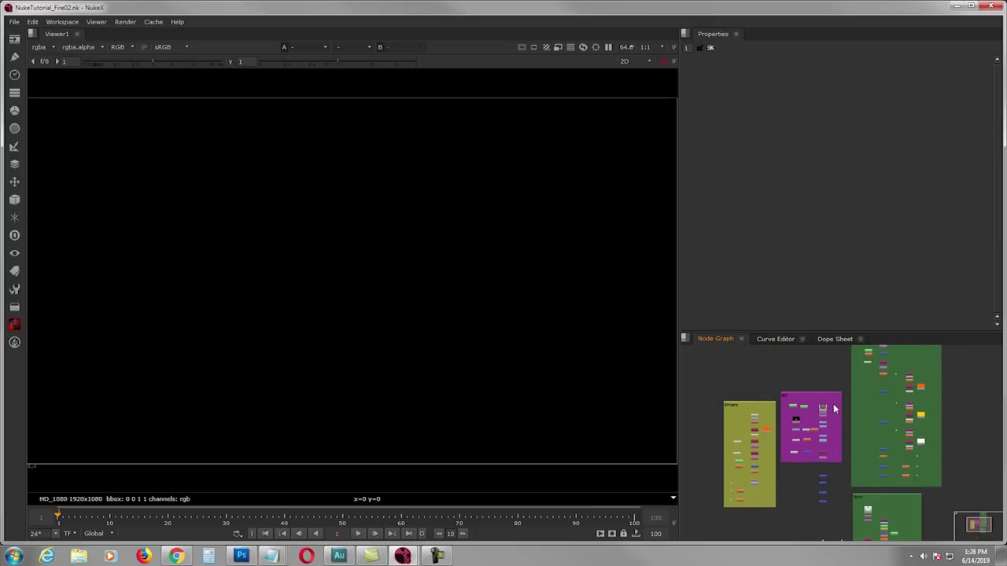
pyautogui.scroll(2, 811, 406)
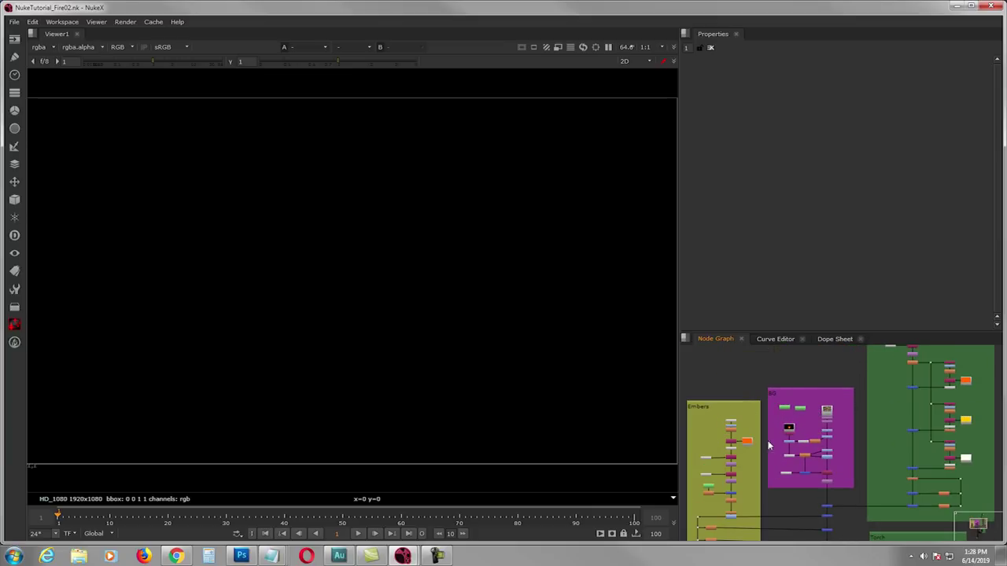
pyautogui.scroll(2, 782, 440)
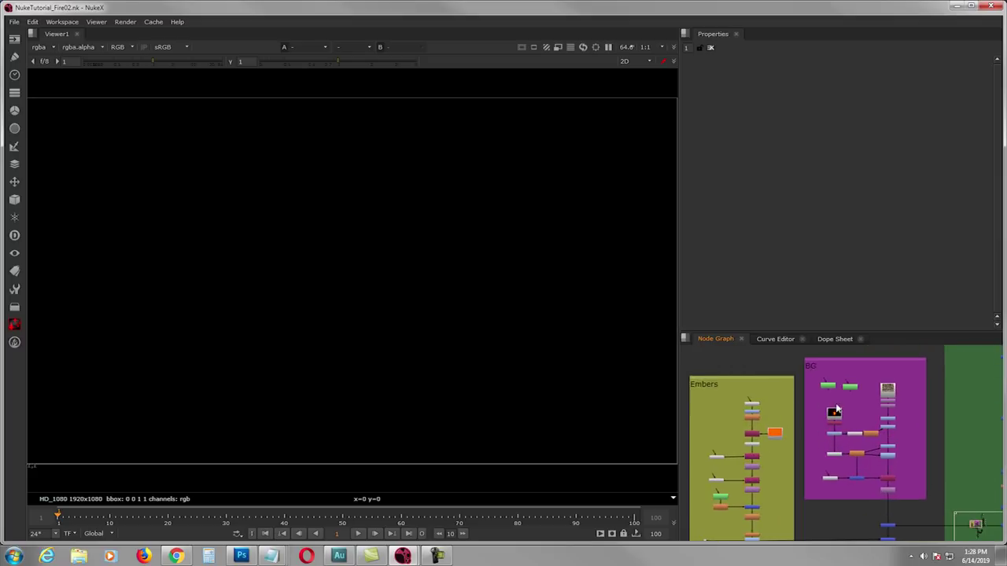
pyautogui.scroll(-2, 822, 432)
pyautogui.moveTo(848, 404); pyautogui.dragTo(816, 471, button='middle')
pyautogui.scroll(-1, 816, 469)
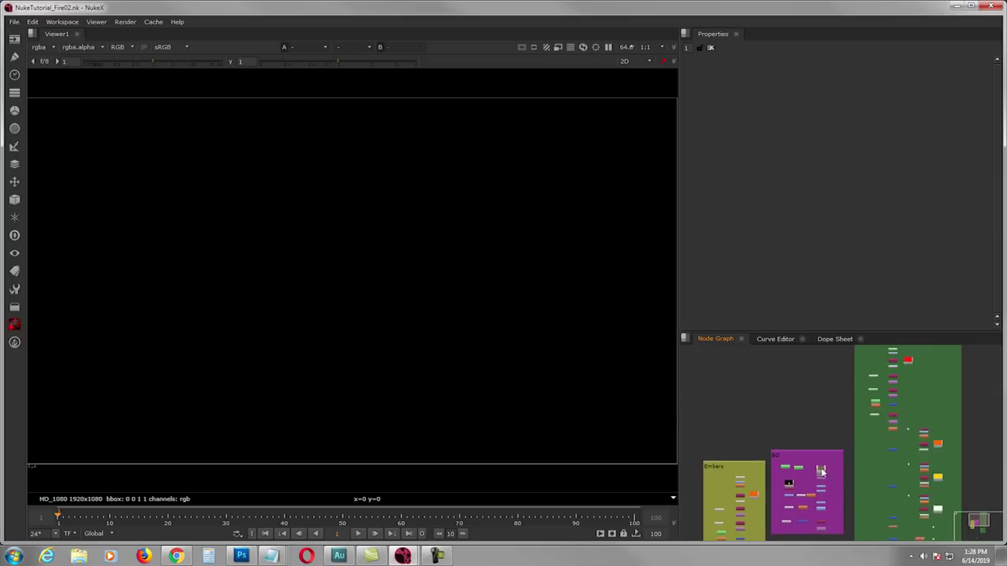
pyautogui.moveTo(867, 386); pyautogui.dragTo(842, 406, button='middle')
pyautogui.scroll(1, 842, 405)
# Examine the Fire group's node chain from its noise nodes at the top down to its lower merges
pyautogui.scroll(5, 840, 407)
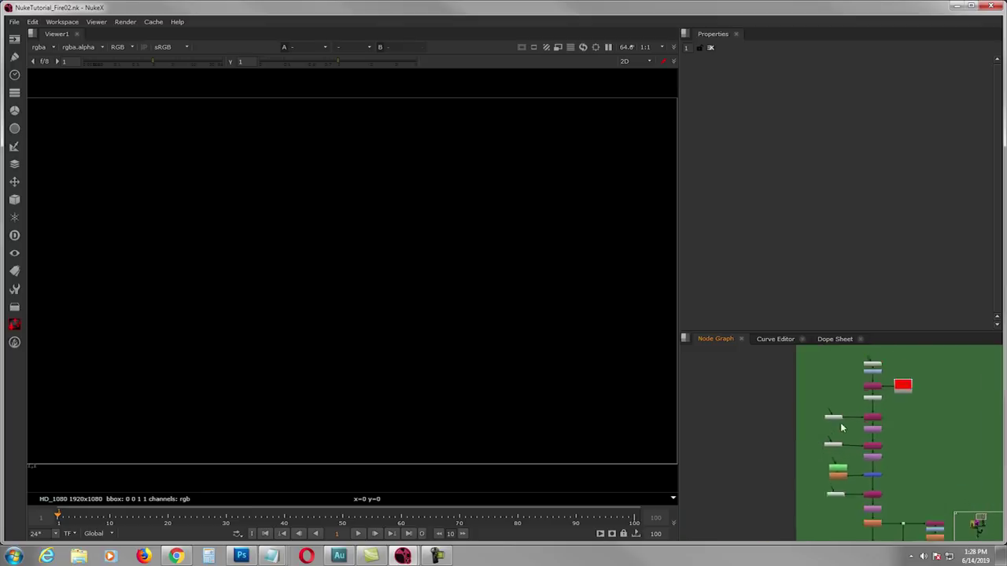
pyautogui.moveTo(843, 431); pyautogui.dragTo(821, 470, button='middle')
pyautogui.moveTo(834, 406); pyautogui.dragTo(830, 441, button='middle')
pyautogui.scroll(-1, 830, 441)
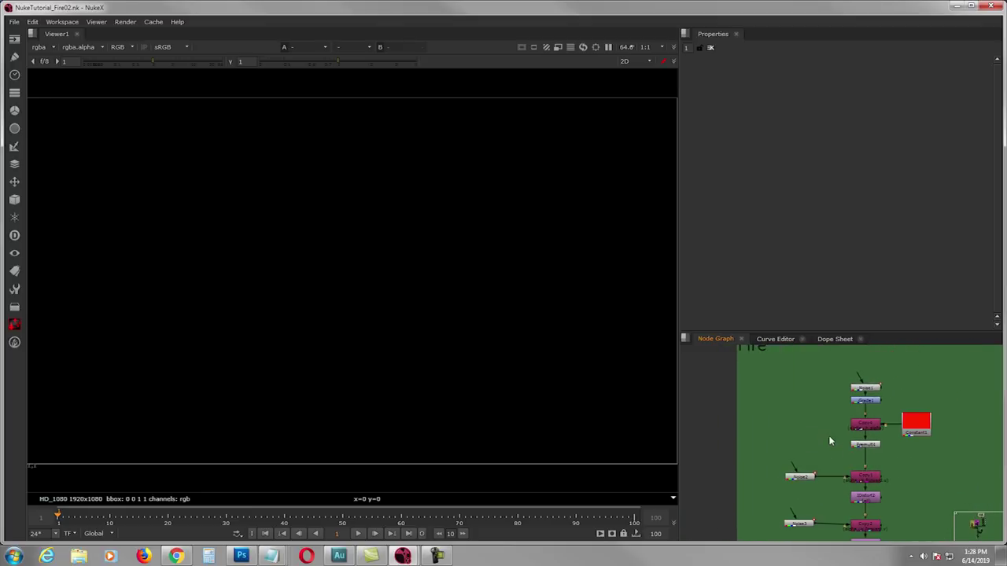
pyautogui.scroll(-5, 830, 445)
pyautogui.scroll(4, 829, 449)
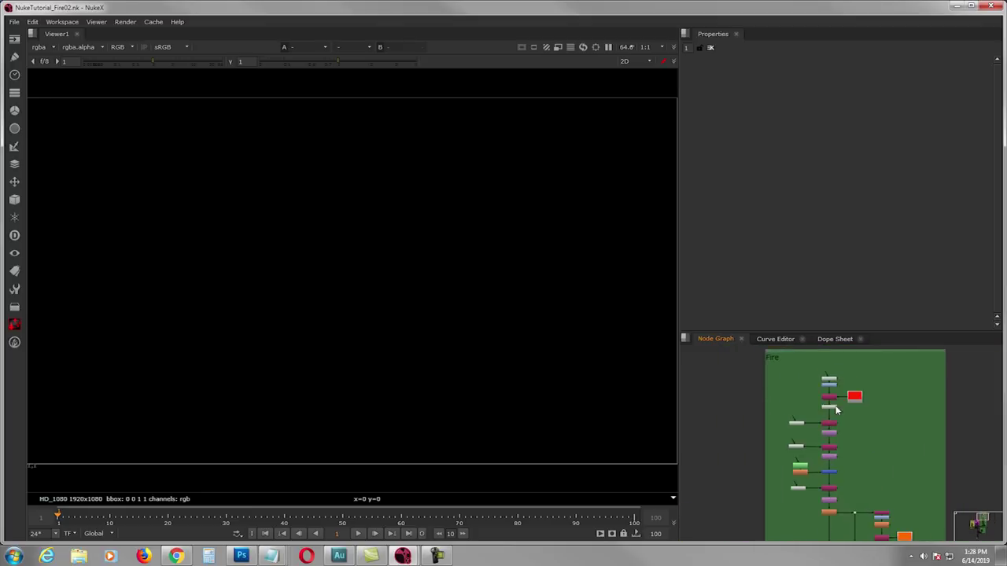
pyautogui.moveTo(829, 448); pyautogui.dragTo(845, 383, button='middle')
pyautogui.moveTo(859, 540); pyautogui.dragTo(857, 391, button='middle')
pyautogui.scroll(-2, 857, 390)
# Show the output of the last merge at the bottom of the Fire group in the viewer
pyautogui.moveTo(855, 503); pyautogui.dragTo(853, 411, button='middle')
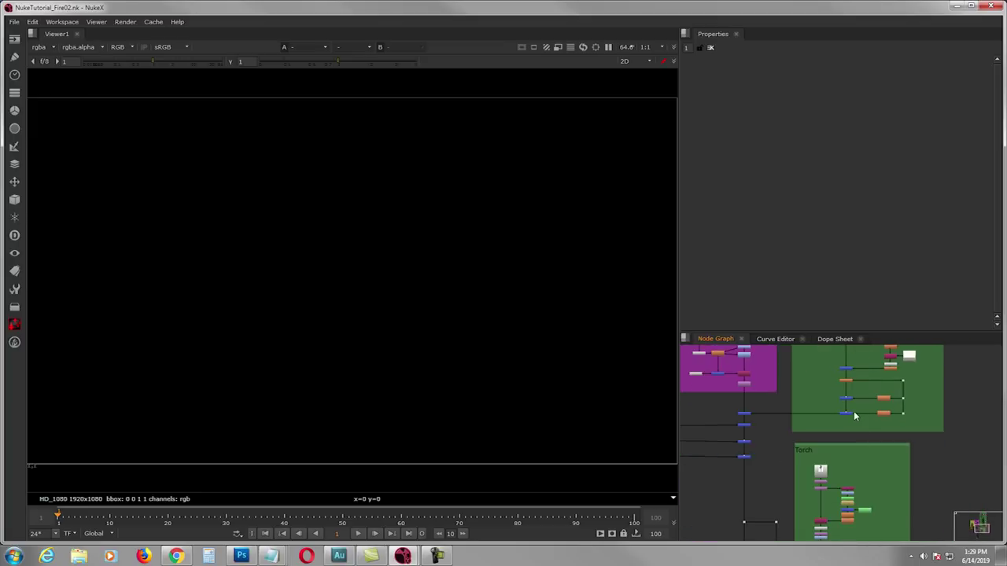
pyautogui.scroll(3, 853, 410)
pyautogui.click(846, 420)
pyautogui.press('1')
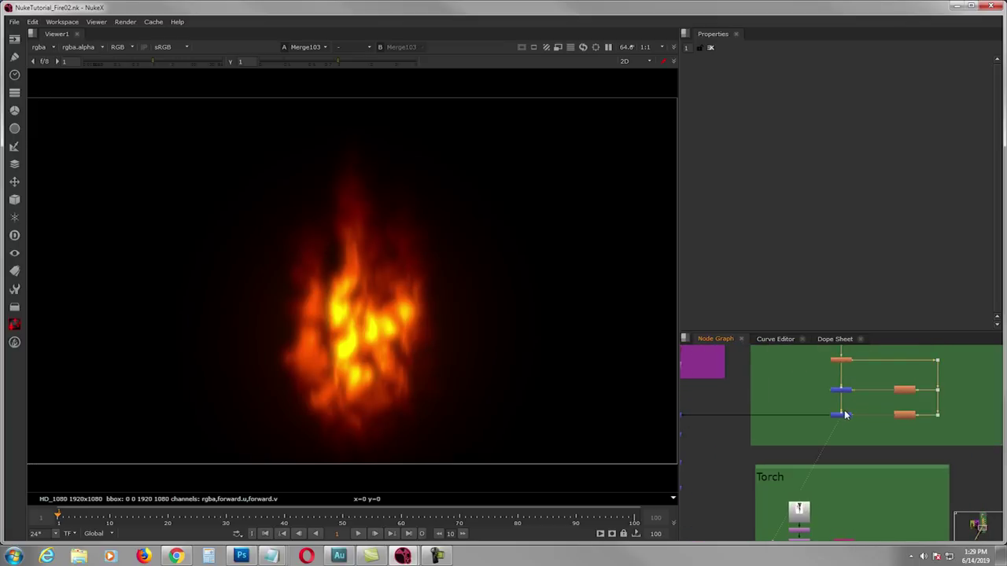
# View Noise1 at the top of the Fire group and inspect its noise and transform settings
pyautogui.scroll(-2, 848, 405)
pyautogui.scroll(-4, 846, 401)
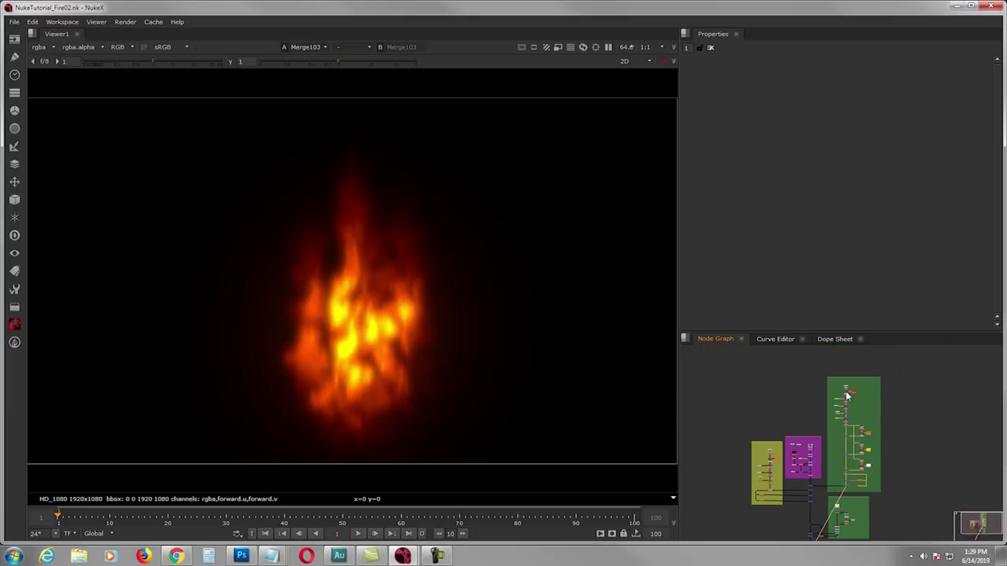
pyautogui.scroll(6, 850, 406)
pyautogui.scroll(1, 848, 409)
pyautogui.click(848, 387)
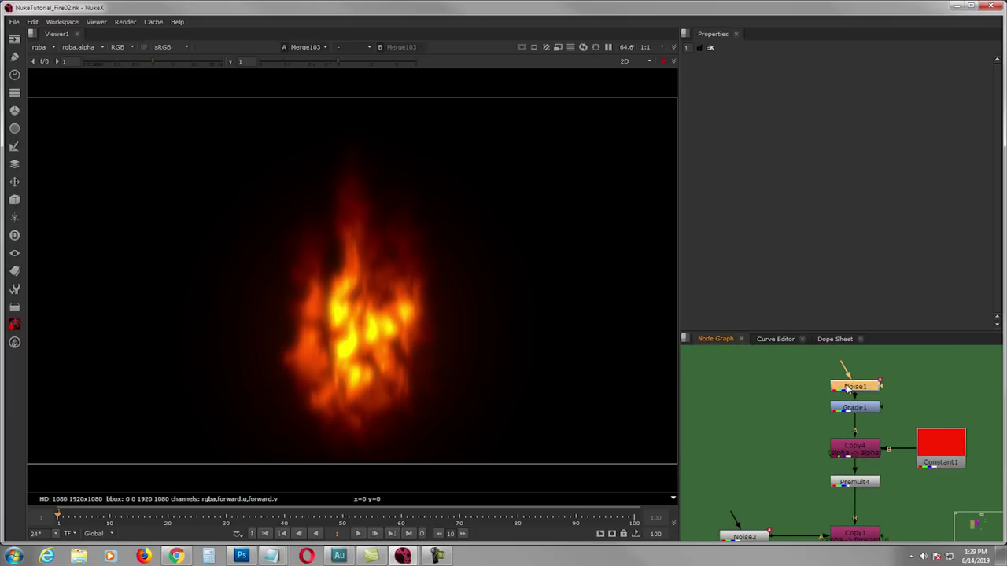
pyautogui.press('1')
pyautogui.doubleClick(848, 387)
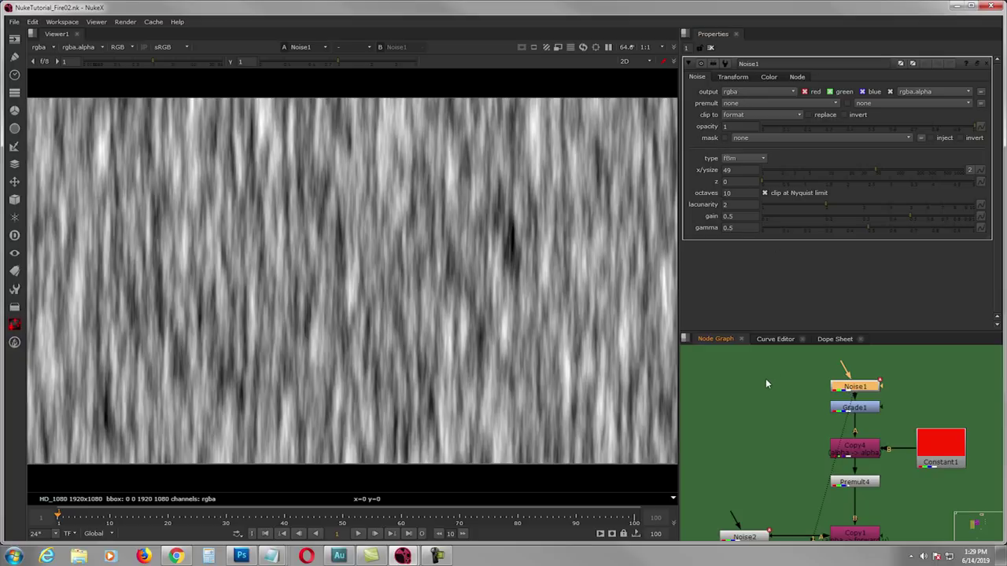
pyautogui.click(733, 76)
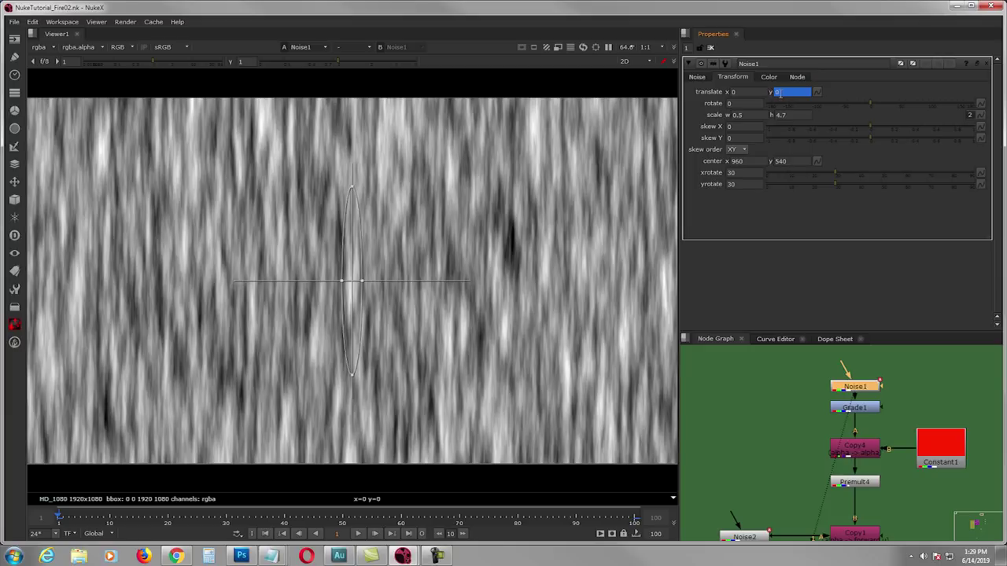
pyautogui.click(697, 77)
# Add an unconnected Noise node beside Noise1 and reduce its x/ysize for a finer pattern
pyautogui.click(787, 384)
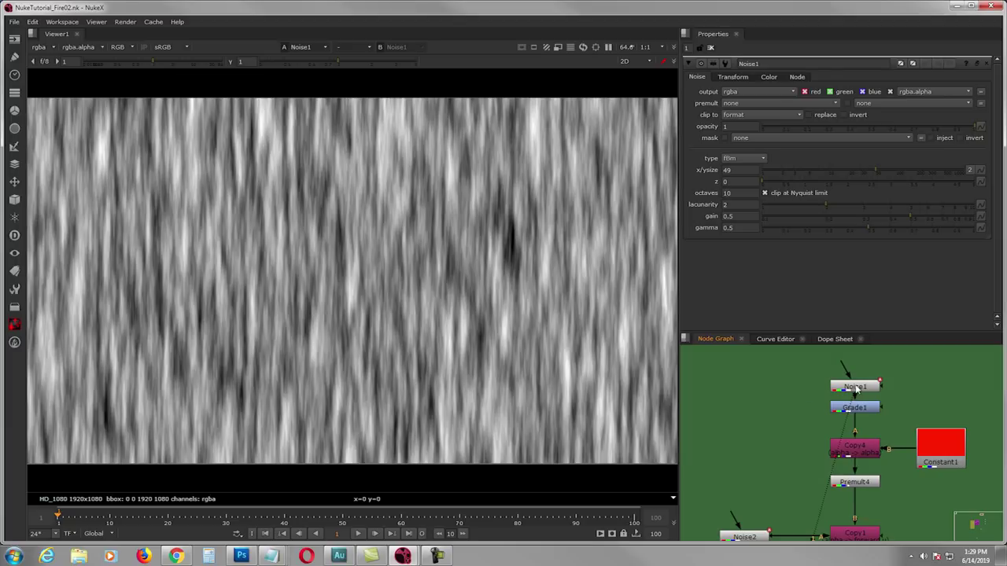
pyautogui.press('Tab')
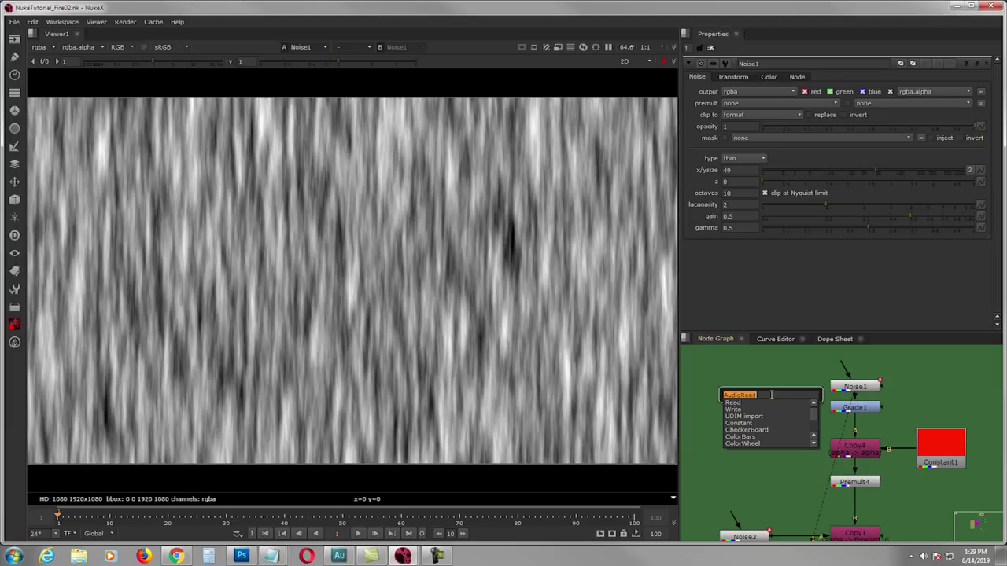
pyautogui.write('noi')
pyautogui.press('Return')
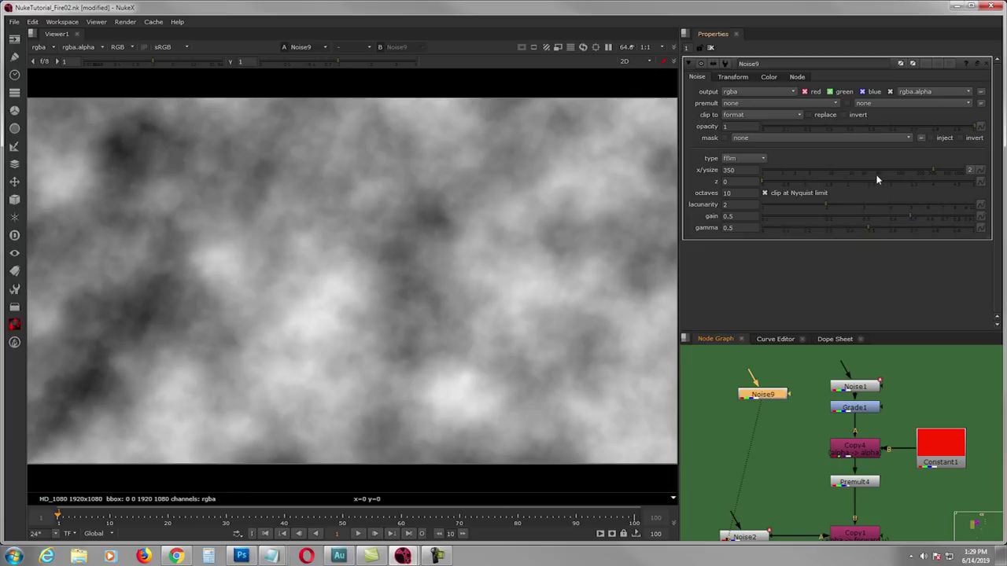
pyautogui.moveTo(885, 168); pyautogui.dragTo(866, 169)
# Split the new noise's transform scale into width and height and raise the height to about 6
pyautogui.click(740, 78)
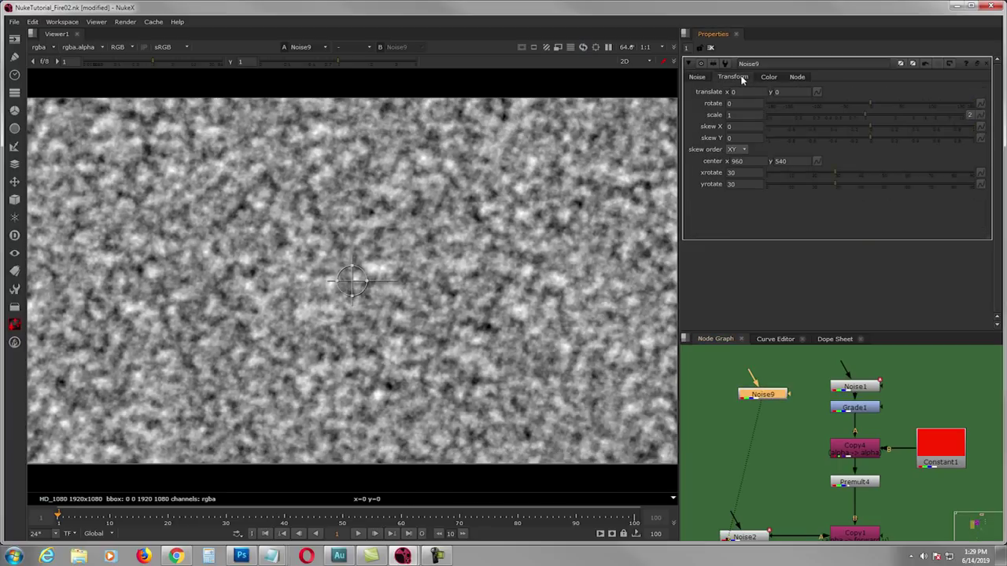
pyautogui.click(970, 117)
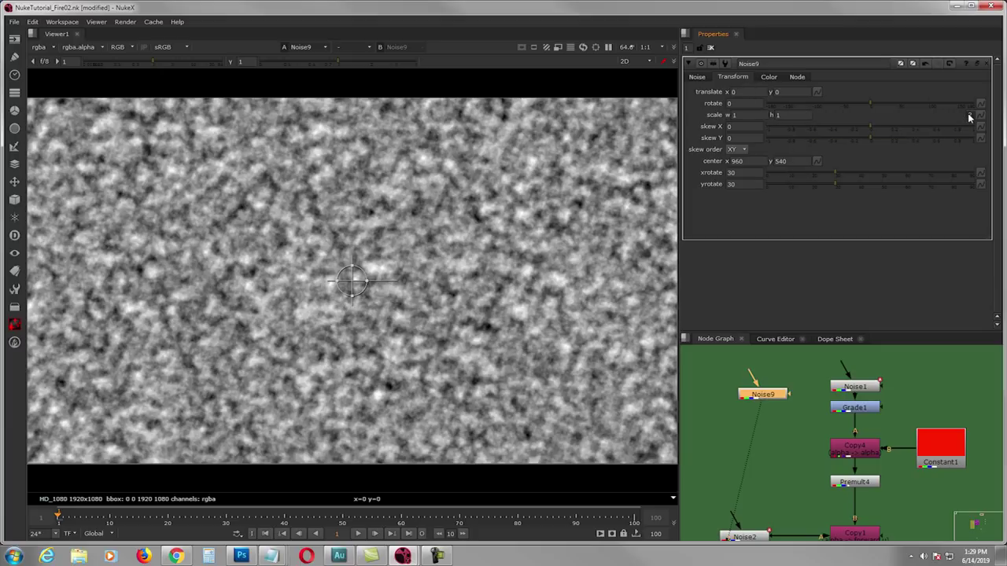
pyautogui.click(802, 115)
pyautogui.write('2.5')
pyautogui.press('Return')
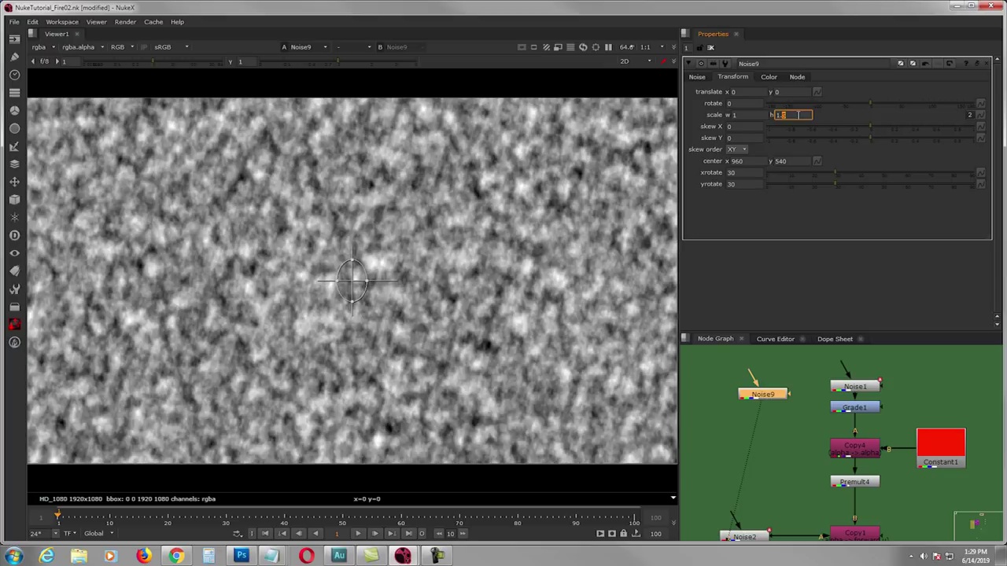
pyautogui.scroll(20, 789, 115)
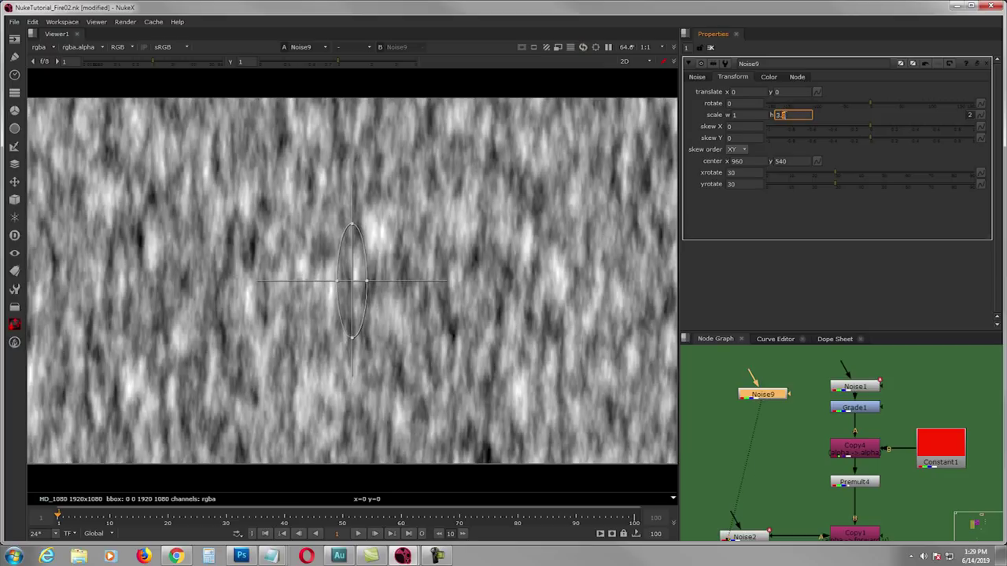
pyautogui.scroll(20, 783, 115)
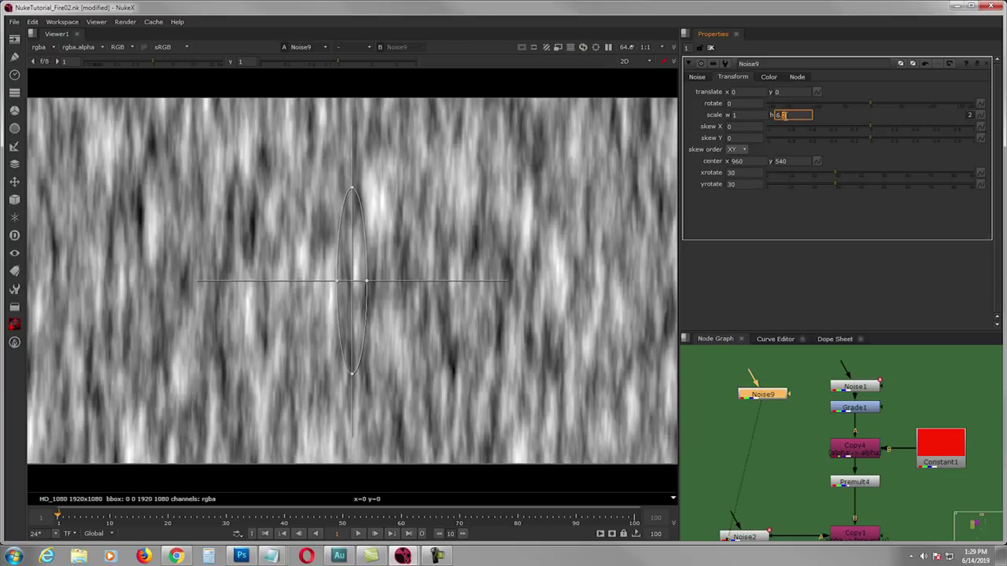
# Try shifting the new noise vertically by changing its y translate up and back down
pyautogui.click(784, 91)
pyautogui.scroll(6, 785, 92)
pyautogui.scroll(-3, 780, 92)
pyautogui.scroll(-3, 779, 92)
# Return to the new noise's main settings and delete that Noise node
pyautogui.click(697, 77)
pyautogui.moveTo(769, 409); pyautogui.dragTo(769, 395)
pyautogui.click(768, 395)
pyautogui.press('Delete')
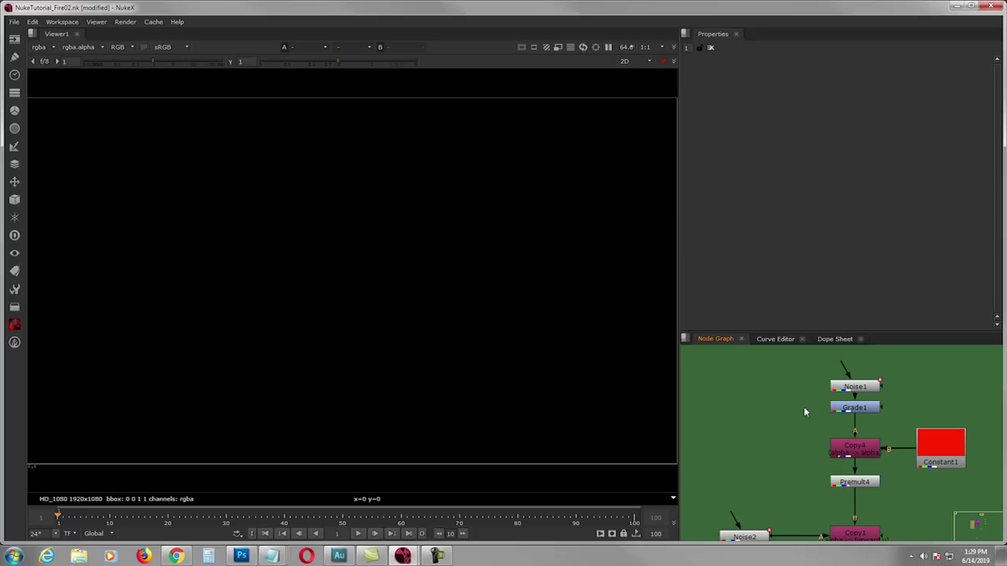
# View Noise1 with its properties open, and do the same for the Grade1 node below it
pyautogui.click(851, 382)
pyautogui.press('1')
pyautogui.doubleClick(851, 383)
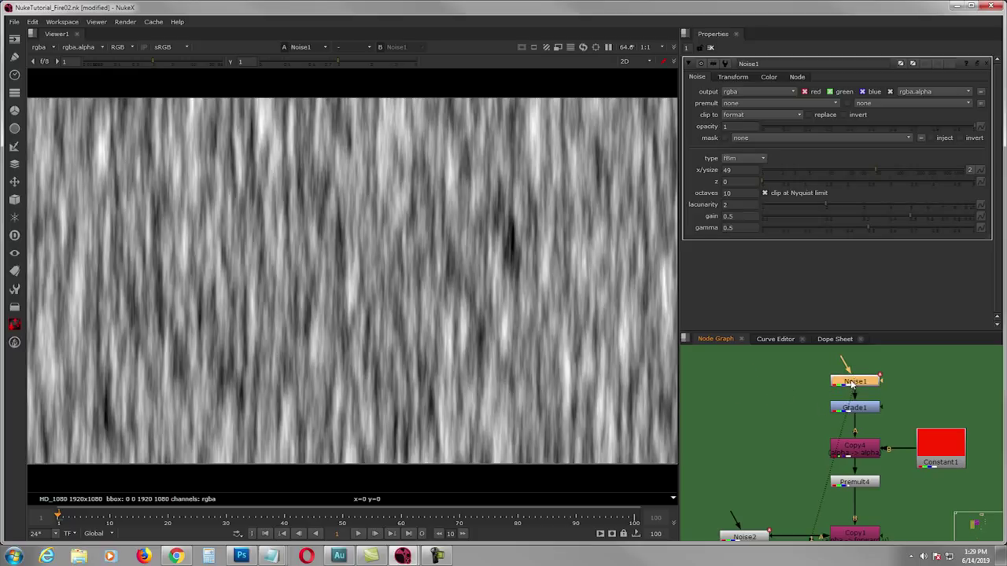
pyautogui.doubleClick(854, 407)
pyautogui.press('1')
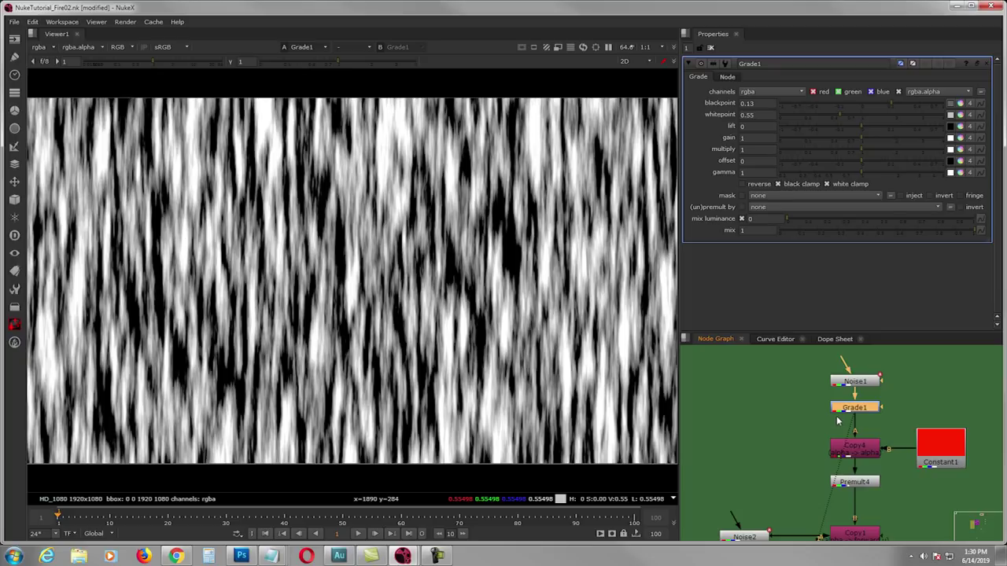
# Compare Noise1 with Grade1 by switching repeatedly between two viewer inputs, and disconnect Noise1 from the viewer
pyautogui.click(841, 383)
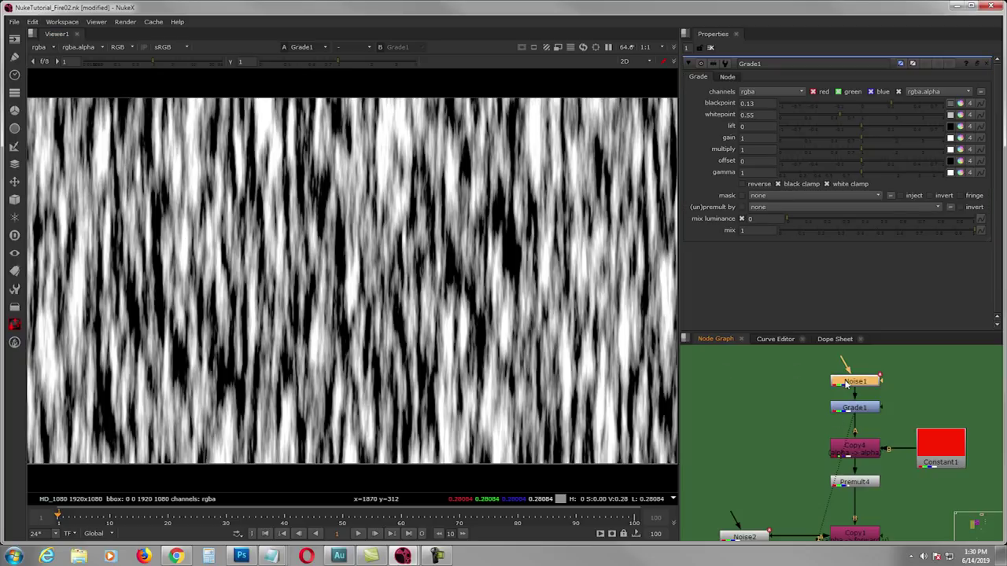
pyautogui.press('2')
pyautogui.press('1')
pyautogui.press('2')
pyautogui.press('1')
pyautogui.press('2')
pyautogui.press('1')
pyautogui.press('2')
pyautogui.press('1')
pyautogui.press('2')
pyautogui.press('1')
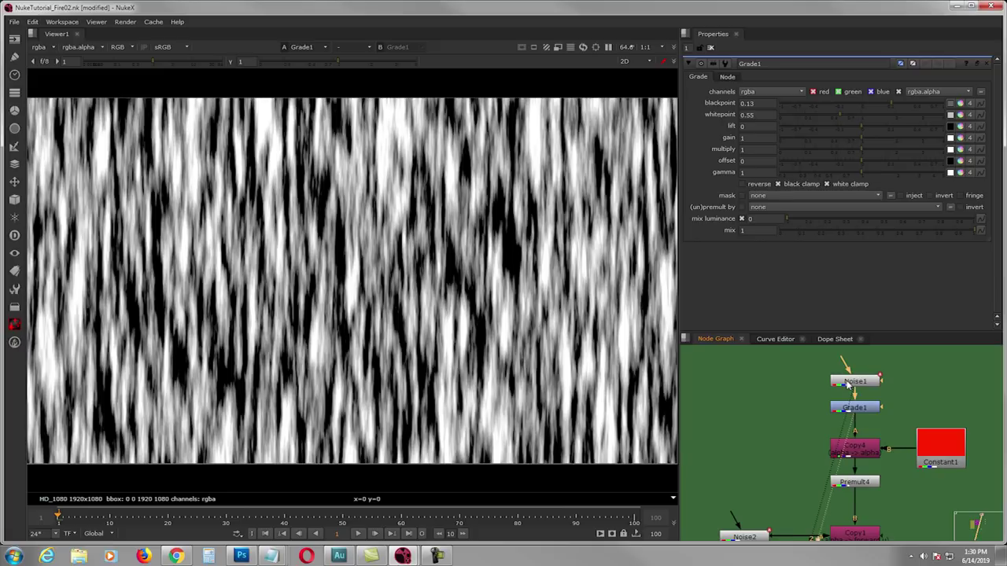
pyautogui.hotkey('ctrl', 'd')
# Show the Constant1 color feeding Copy4 in the viewer and open its properties
pyautogui.moveTo(835, 443); pyautogui.dragTo(828, 423, button='middle')
pyautogui.click(847, 456)
pyautogui.click(901, 429)
pyautogui.press('1')
pyautogui.doubleClick(900, 429)
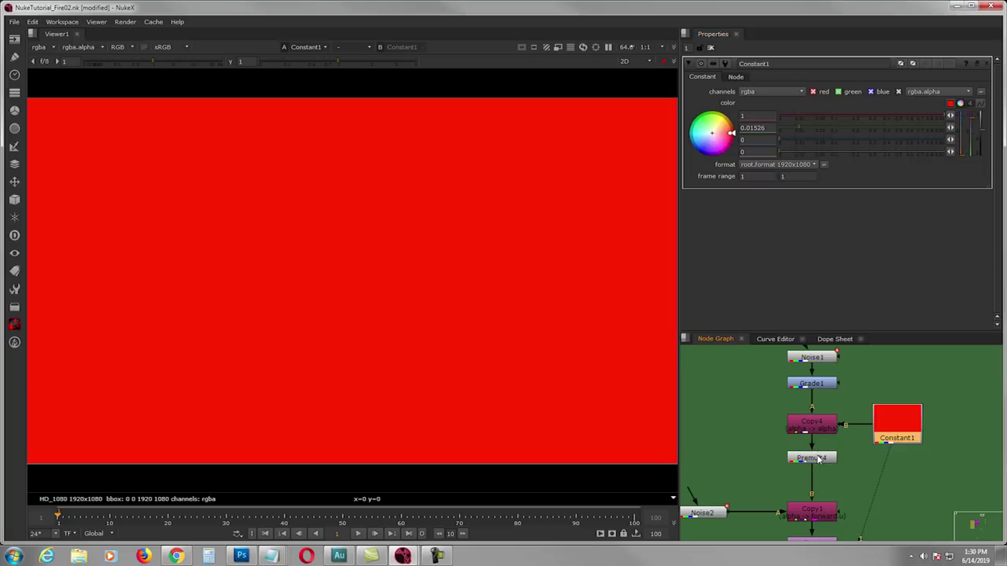
# View the Grade1 output followed by the Premult4 output to compare the noise with its colored result
pyautogui.click(812, 384)
pyautogui.press('1')
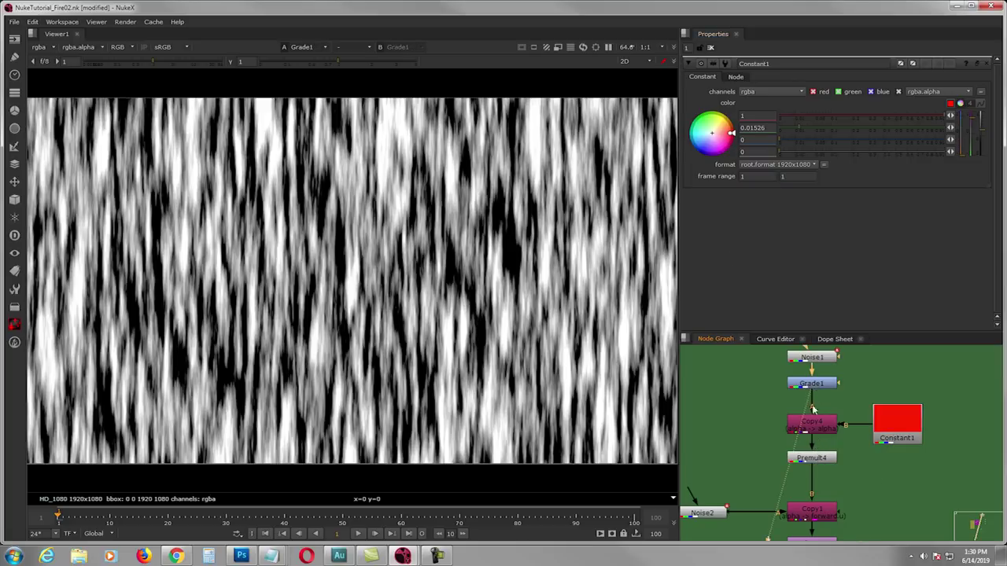
pyautogui.click(822, 464)
pyautogui.press('1')
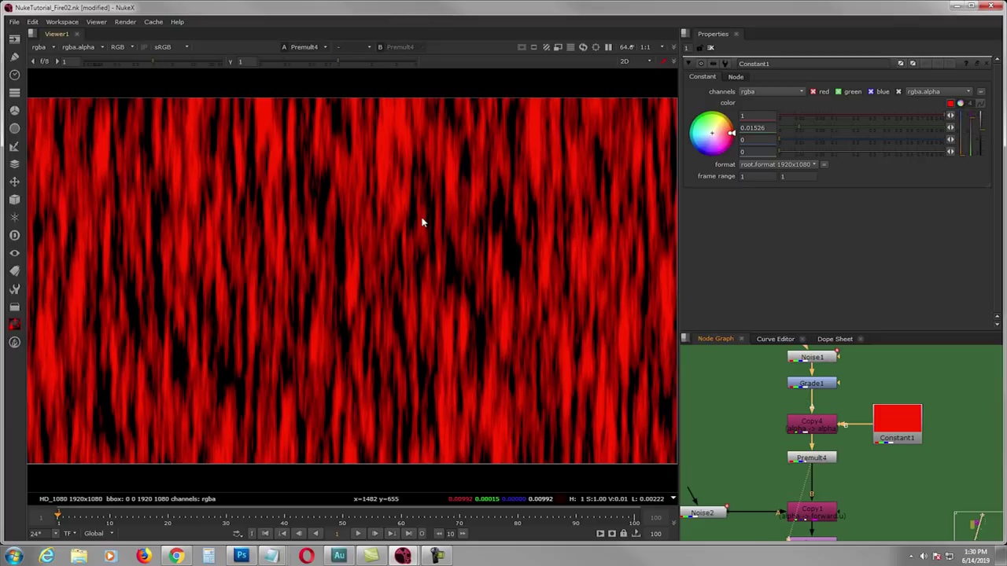
# Show the Noise2 node that feeds Copy1 in the viewer
pyautogui.moveTo(750, 376); pyautogui.dragTo(777, 379, button='middle')
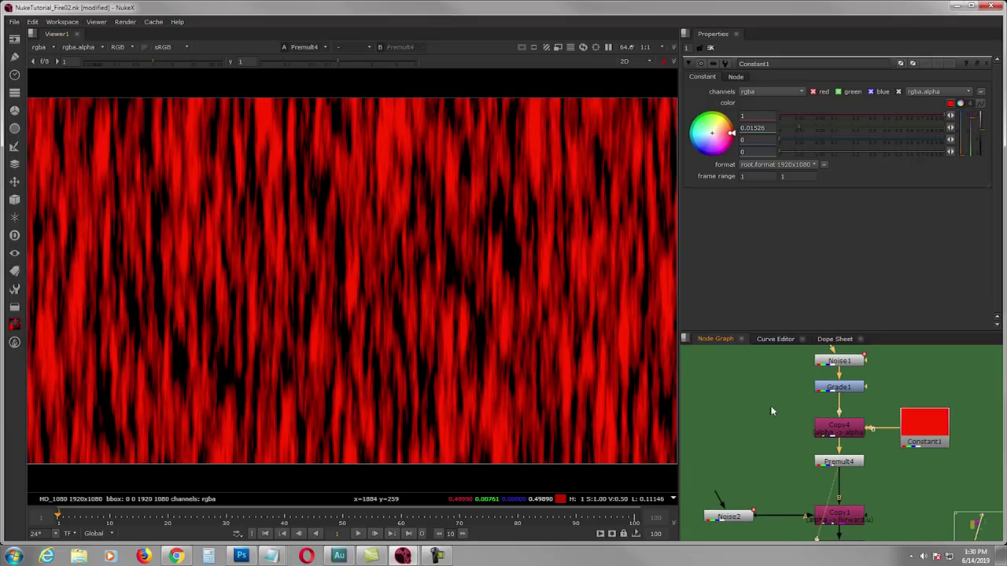
pyautogui.scroll(-1, 794, 417)
pyautogui.moveTo(795, 418); pyautogui.dragTo(803, 391, button='middle')
pyautogui.moveTo(814, 446)
pyautogui.mouseDown(button='middle')
pyautogui.moveTo(824, 423)
pyautogui.moveTo(810, 410)
pyautogui.moveTo(825, 440)
pyautogui.moveTo(849, 434)
pyautogui.moveTo(801, 411)
pyautogui.moveTo(811, 432)
pyautogui.mouseUp(button='middle')
pyautogui.scroll(-1, 810, 411)
pyautogui.scroll(2, 800, 412)
pyautogui.scroll(-1, 792, 399)
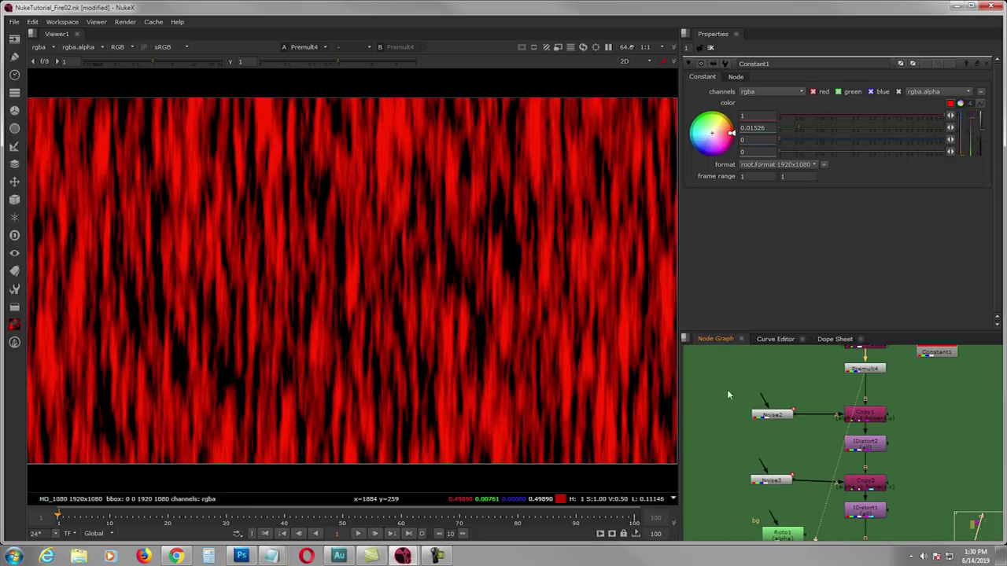
pyautogui.click(773, 418)
pyautogui.press('1')
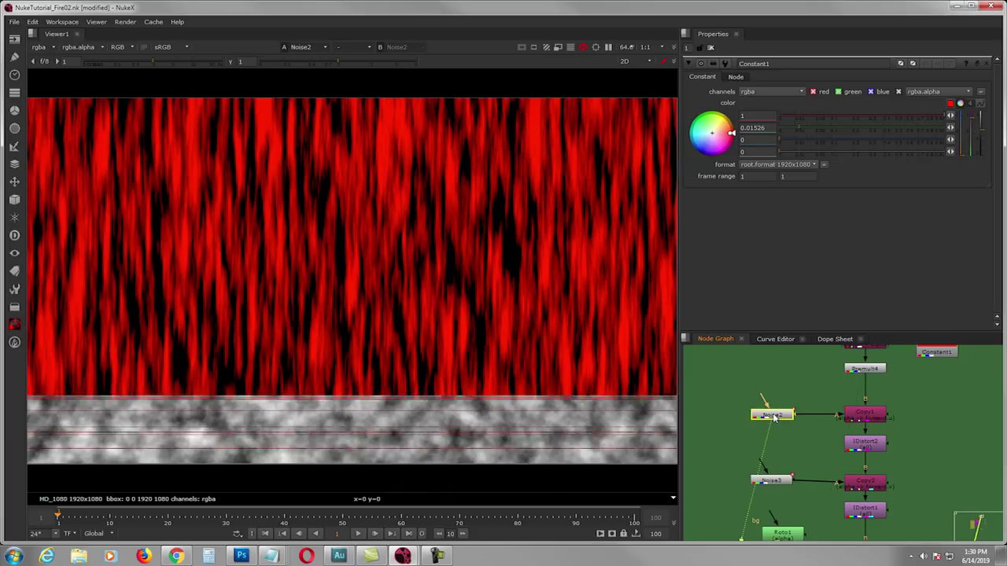
# View the Premult4 output followed by Noise2 to compare them, and open the Noise2 properties
pyautogui.click(864, 370)
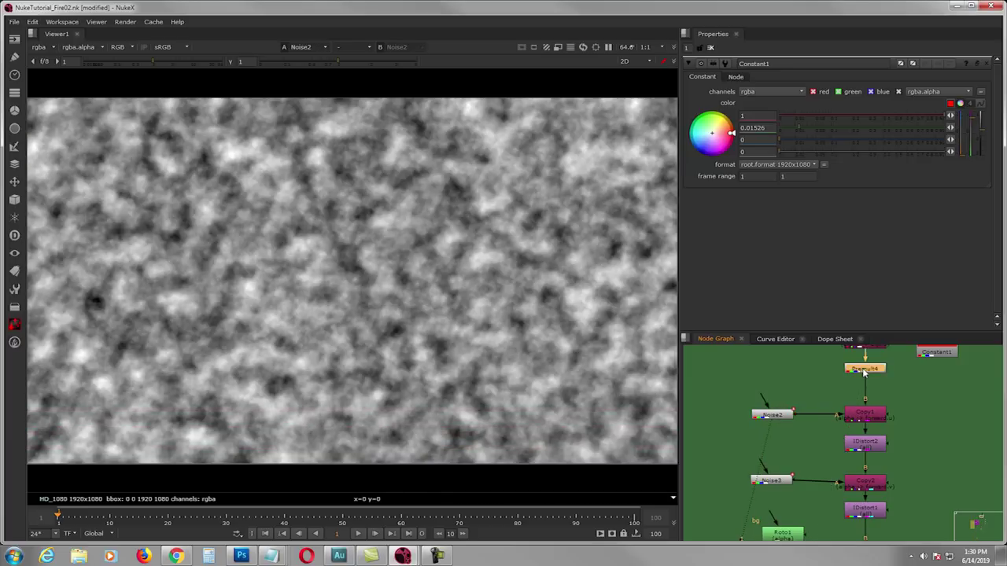
pyautogui.press('1')
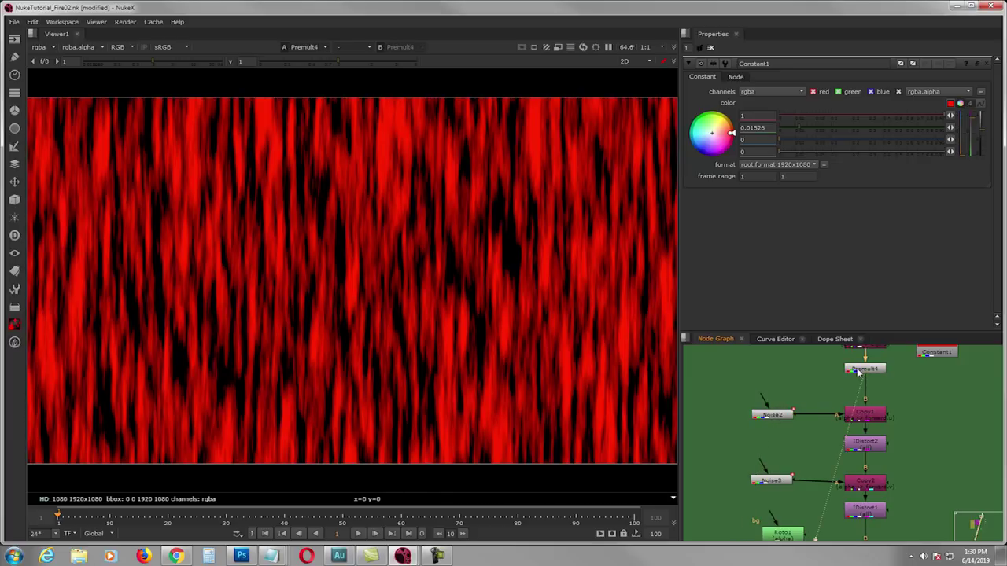
pyautogui.click(770, 417)
pyautogui.press('1')
pyautogui.doubleClick(771, 419)
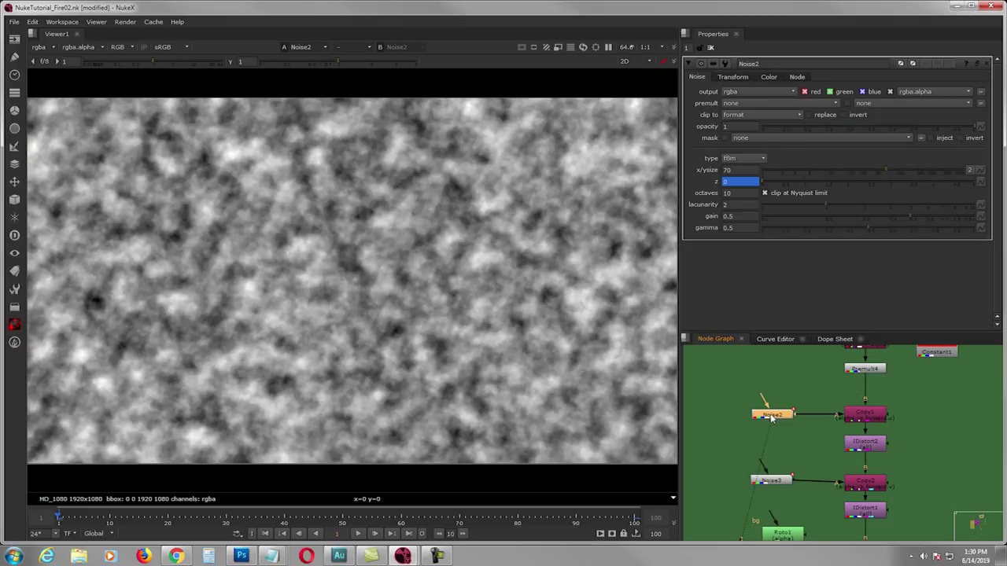
# Compare Noise2 at the last frame and the first frame to check how its z value animates
pyautogui.moveTo(769, 391); pyautogui.dragTo(777, 405, button='middle')
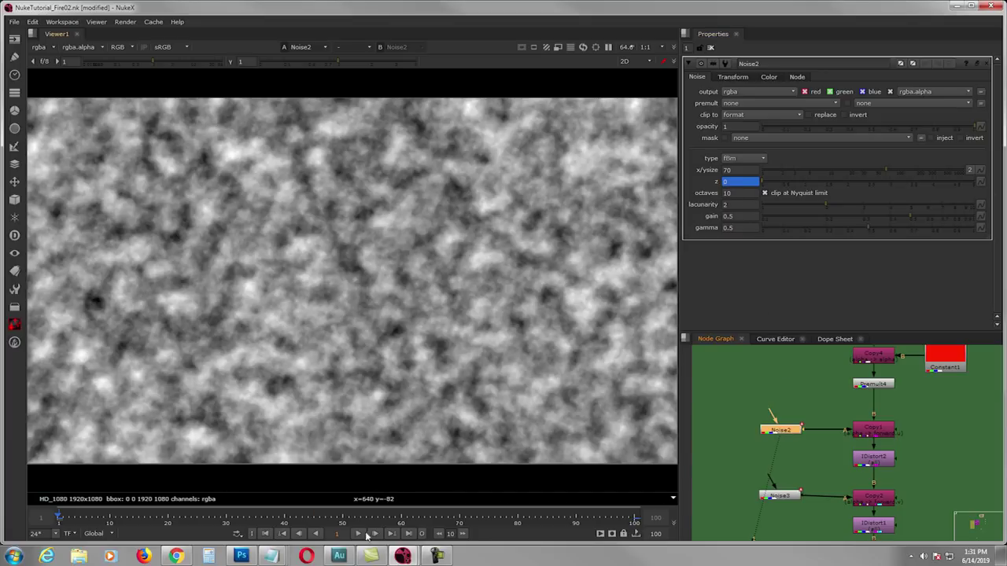
pyautogui.click(407, 534)
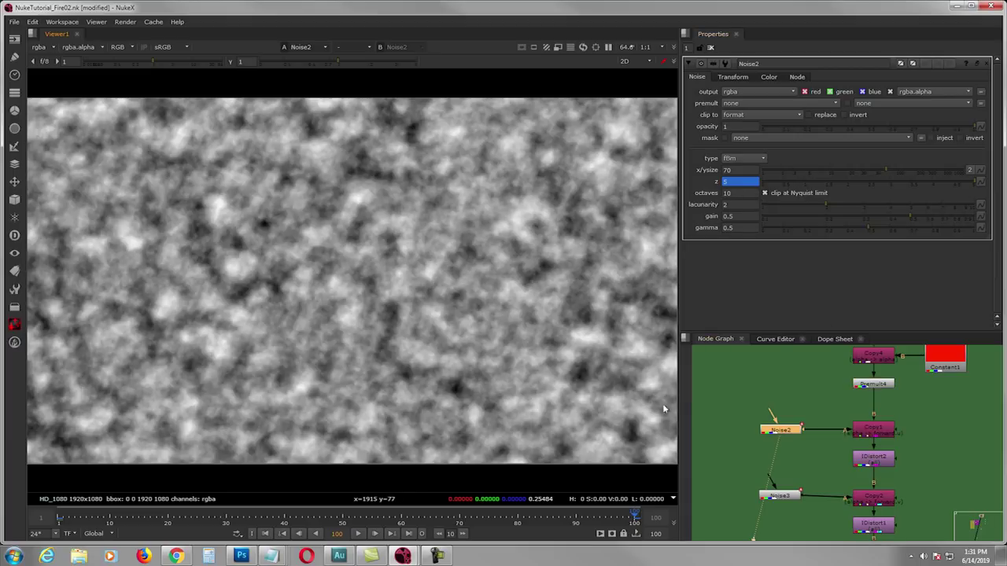
pyautogui.click(267, 534)
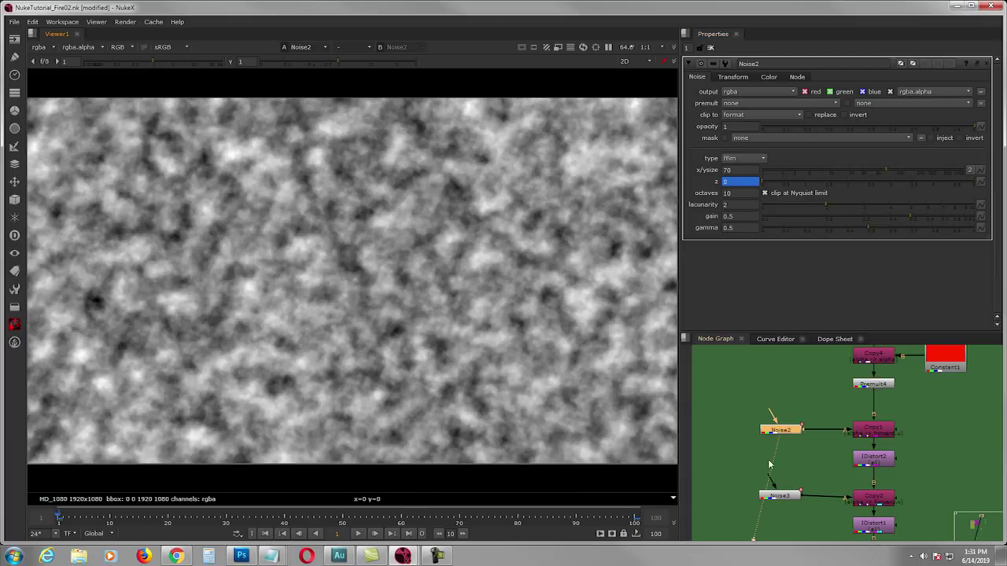
# Open the Copy1 properties and view its output, and return to the Noise2 output and properties
pyautogui.moveTo(851, 436)
pyautogui.mouseDown(button='middle')
pyautogui.moveTo(815, 435)
pyautogui.moveTo(856, 431)
pyautogui.moveTo(840, 434)
pyautogui.mouseUp(button='middle')
pyautogui.doubleClick(836, 434)
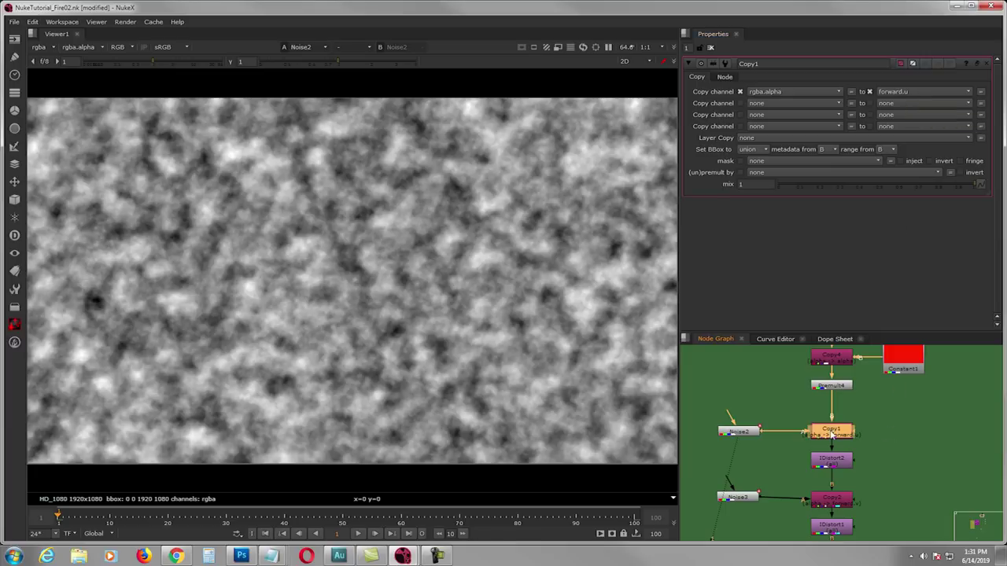
pyautogui.press('1')
pyautogui.click(744, 434)
pyautogui.press('1')
pyautogui.doubleClick(746, 435)
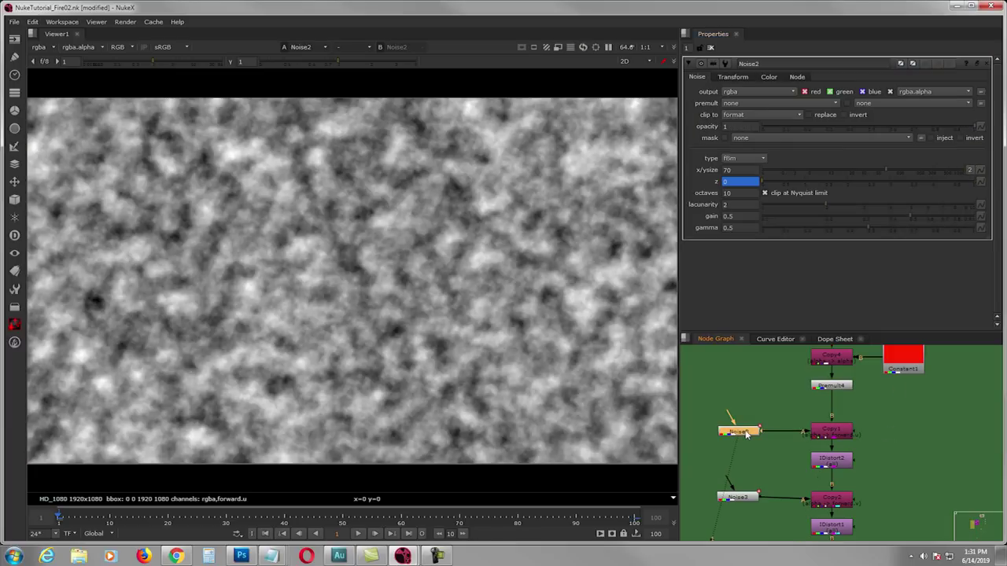
# Open the IDistort2 properties to examine its UV channels, offset and scale
pyautogui.moveTo(769, 473); pyautogui.dragTo(777, 445, button='middle')
pyautogui.scroll(1, 819, 436)
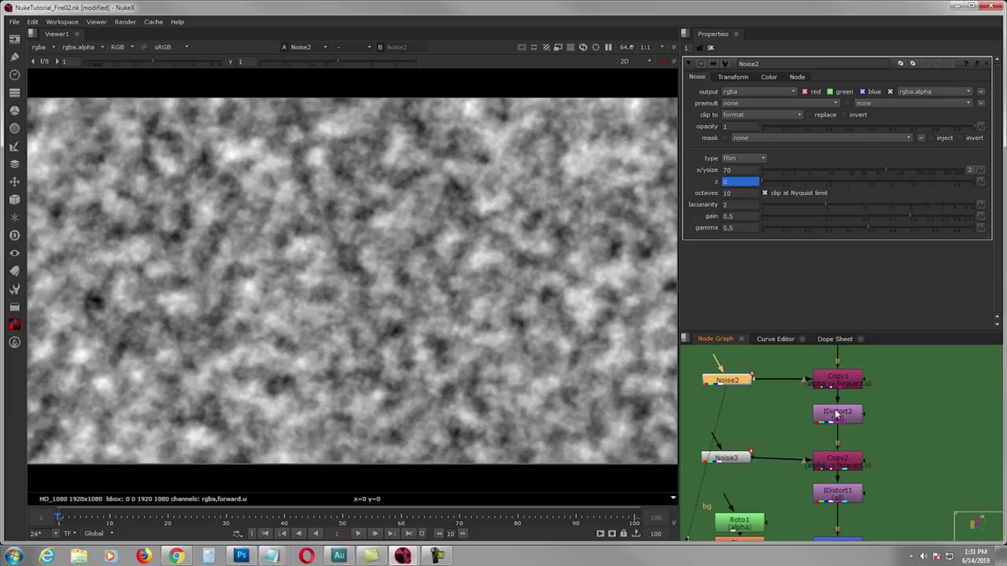
pyautogui.doubleClick(838, 415)
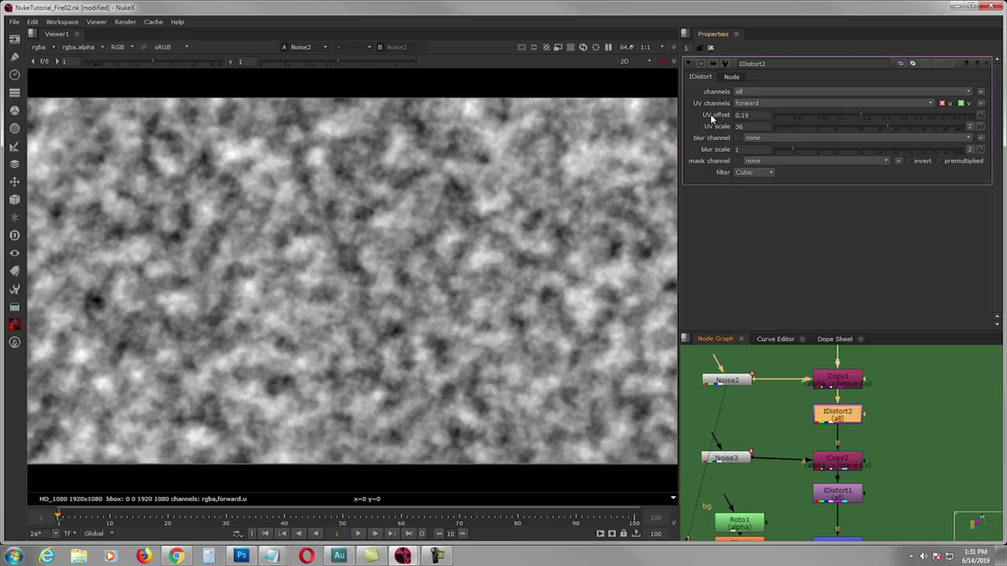
# Add a Copy node beside Copy1, connecting its A input to Noise2 and its B input to Premult4
pyautogui.moveTo(790, 385); pyautogui.dragTo(783, 416, button='middle')
pyautogui.scroll(1, 784, 415)
pyautogui.scroll(-1, 905, 408)
pyautogui.click(908, 406)
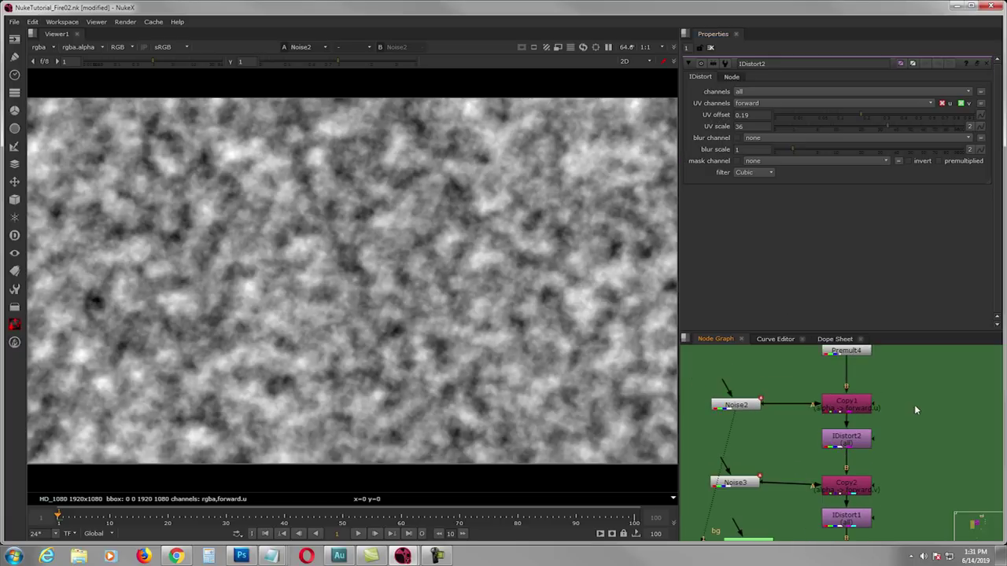
pyautogui.press('Tab')
pyautogui.write('cop')
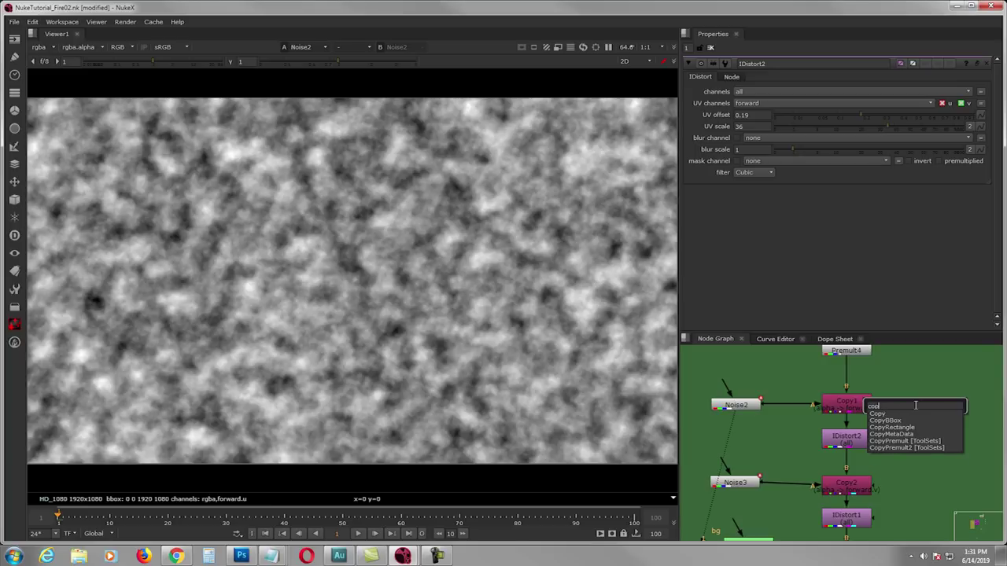
pyautogui.press('Return')
pyautogui.moveTo(903, 391); pyautogui.dragTo(739, 406)
pyautogui.moveTo(920, 415); pyautogui.dragTo(849, 352)
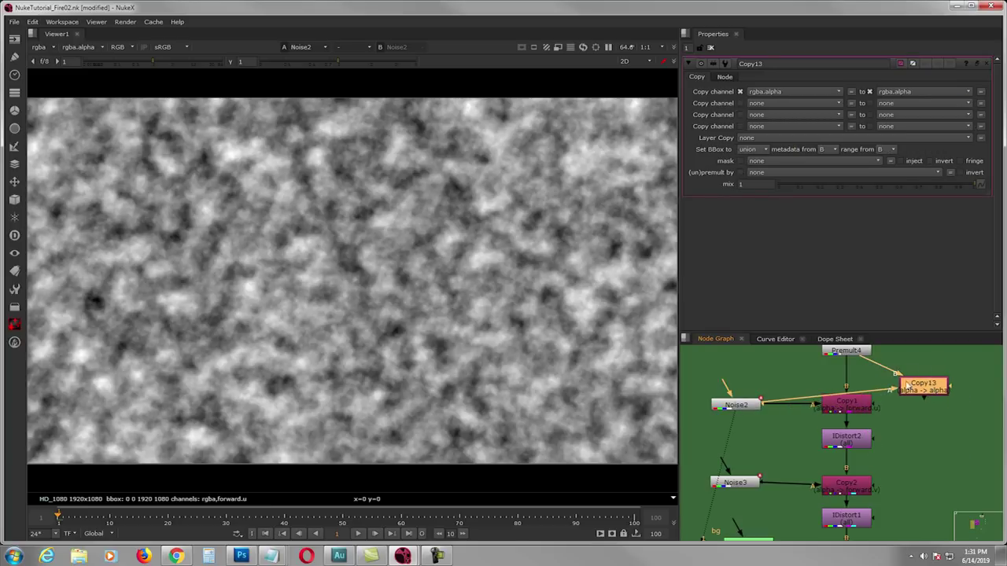
# Set the new Copy node to copy rgba.alpha to forward.u, and check it against the Copy1 properties
pyautogui.click(909, 92)
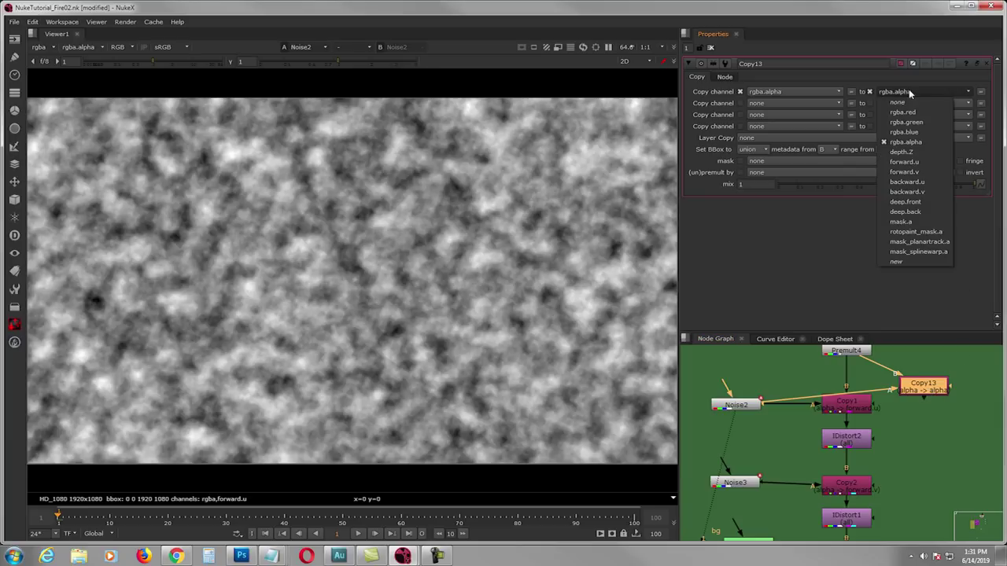
pyautogui.click(911, 162)
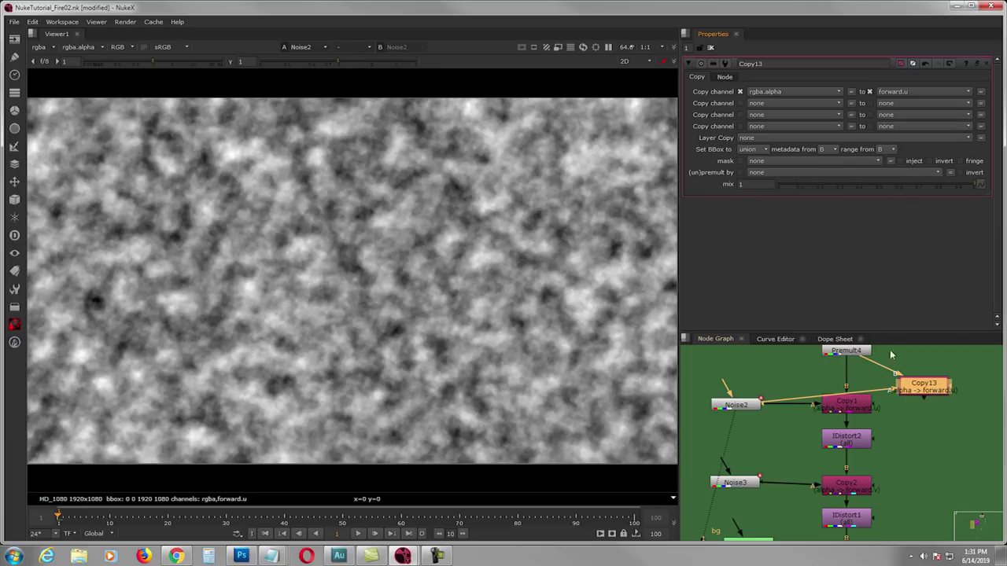
pyautogui.click(862, 407)
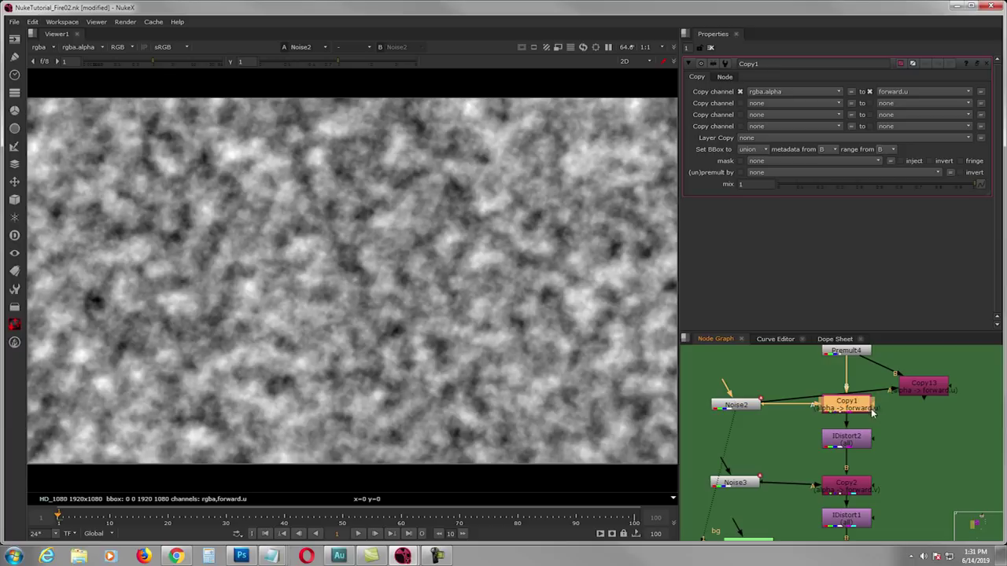
# Add an IDistort node below the new Copy node, connect it to that node's output and show it in the viewer
pyautogui.click(906, 425)
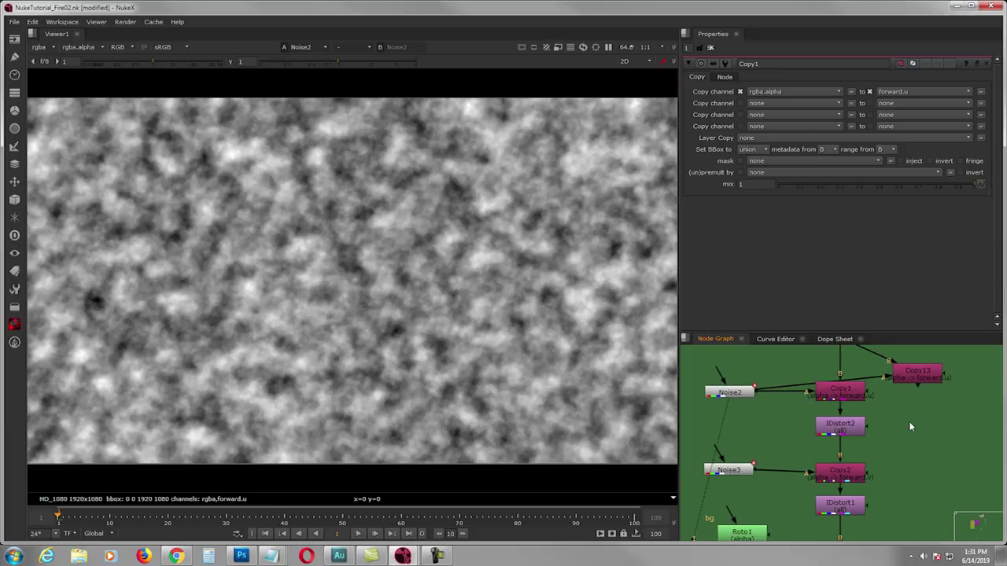
pyautogui.press('Tab')
pyautogui.write('idis')
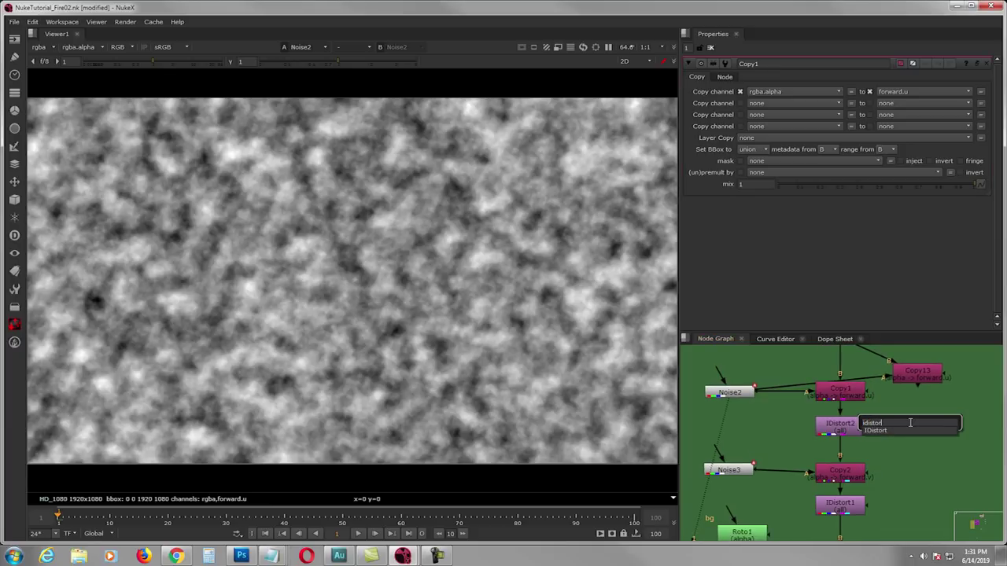
pyautogui.click(908, 432)
pyautogui.moveTo(906, 406); pyautogui.dragTo(915, 376)
pyautogui.moveTo(926, 429); pyautogui.dragTo(929, 420)
pyautogui.click(928, 421)
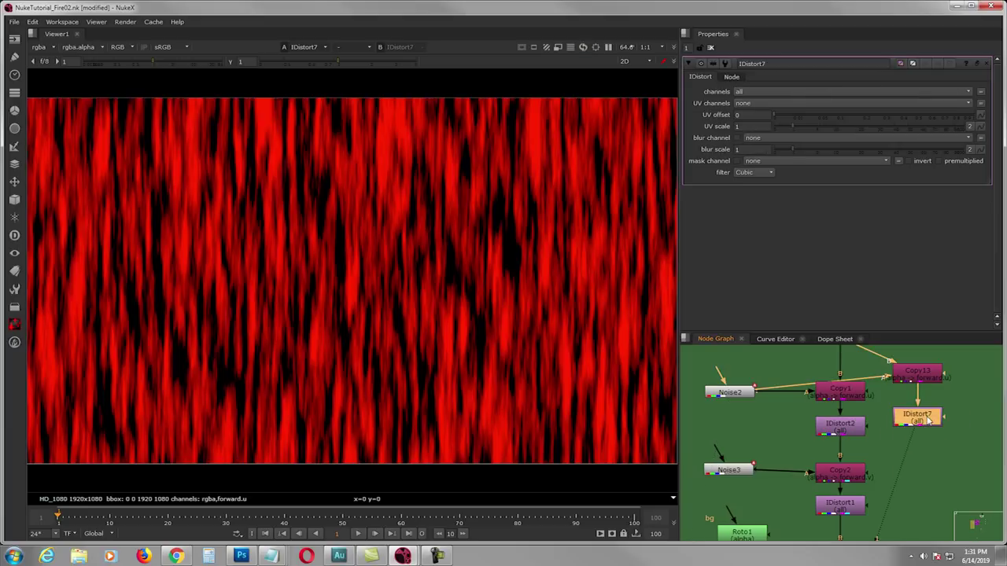
# Set the new IDistort node's UV channels to forward, UV offset to about 0.505 and UV scale to about 25.5
pyautogui.click(748, 103)
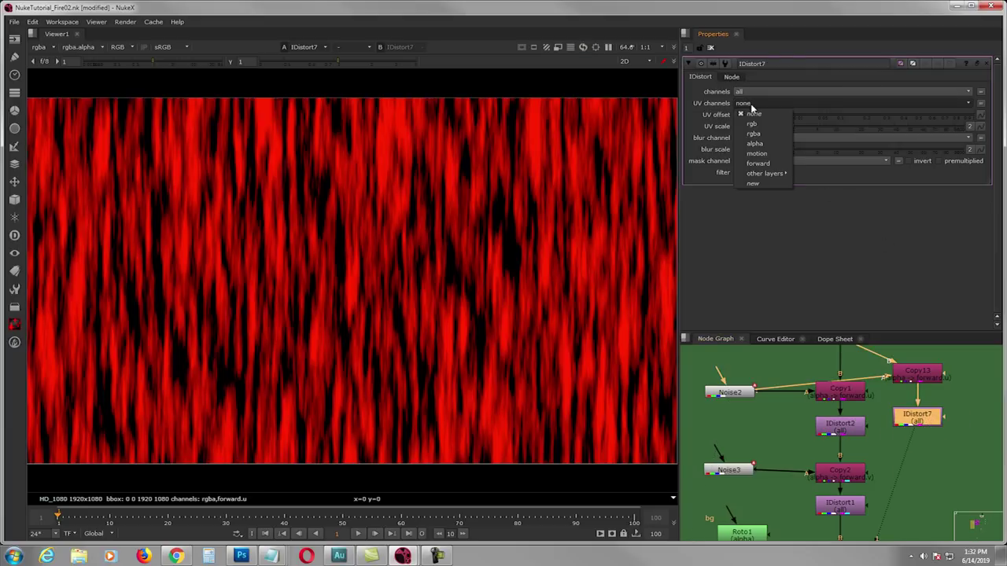
pyautogui.click(757, 163)
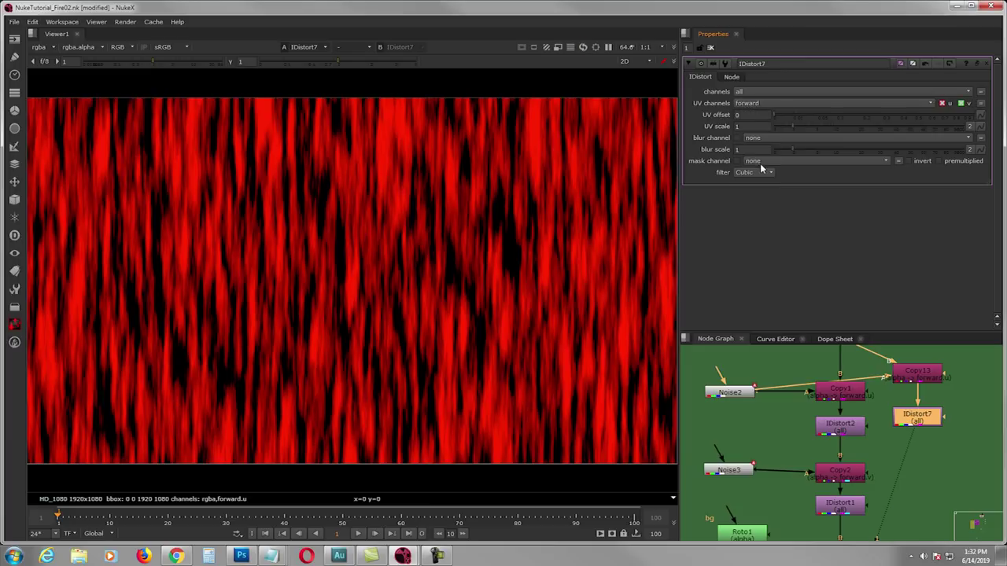
pyautogui.moveTo(784, 112); pyautogui.dragTo(897, 116)
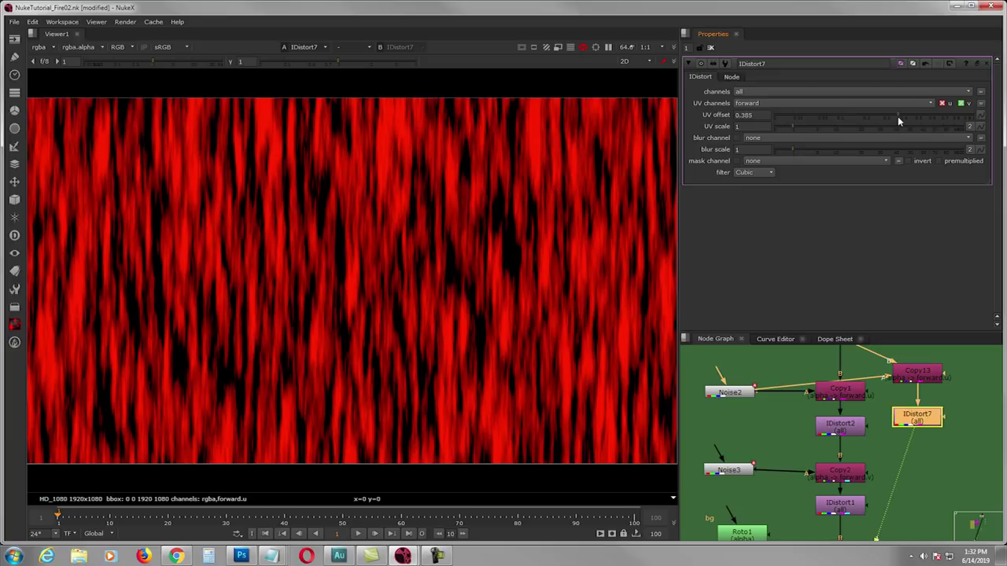
pyautogui.moveTo(812, 127)
pyautogui.mouseDown()
pyautogui.moveTo(920, 116)
pyautogui.moveTo(868, 129)
pyautogui.mouseUp()
# Show the IDistort2 output in the viewer to examine the horizontally distorted noise
pyautogui.moveTo(929, 400); pyautogui.dragTo(896, 385, button='middle')
pyautogui.moveTo(881, 415); pyautogui.dragTo(915, 435)
pyautogui.moveTo(914, 434); pyautogui.dragTo(957, 445, button='middle')
pyautogui.click(860, 425)
pyautogui.press('1')
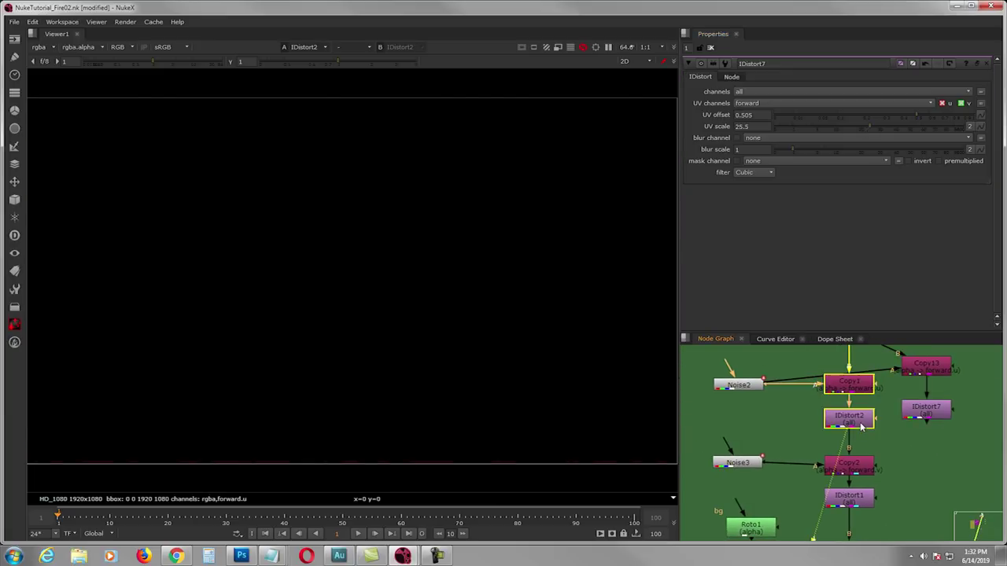
# Disconnect the A input of Copy13 from Noise2
pyautogui.moveTo(871, 430); pyautogui.dragTo(879, 405, button='middle')
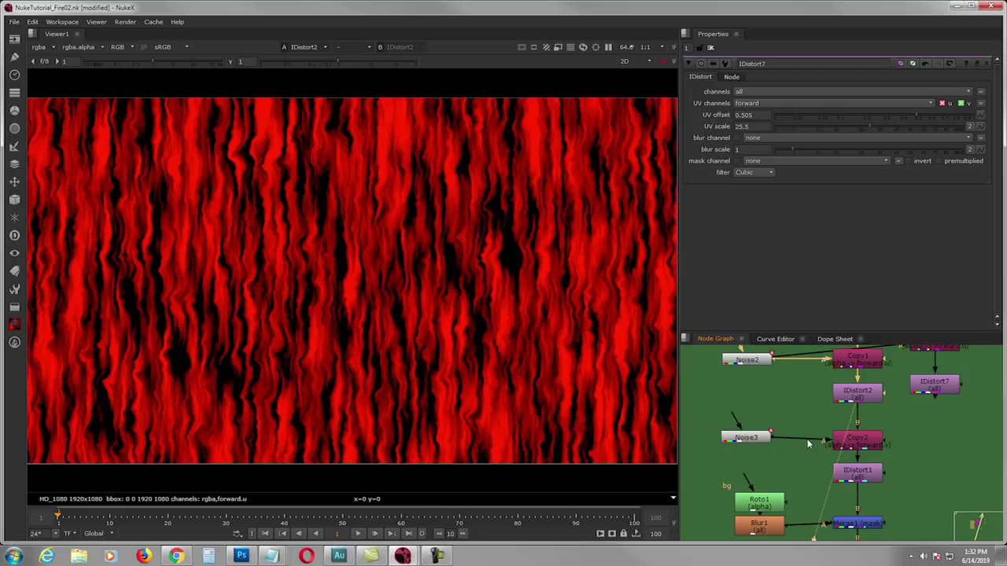
pyautogui.moveTo(774, 405); pyautogui.dragTo(774, 443, button='middle')
pyautogui.moveTo(789, 390); pyautogui.dragTo(923, 359)
pyautogui.moveTo(929, 418); pyautogui.dragTo(938, 397, button='middle')
# Show Noise3 in the viewer and open its properties
pyautogui.click(768, 455)
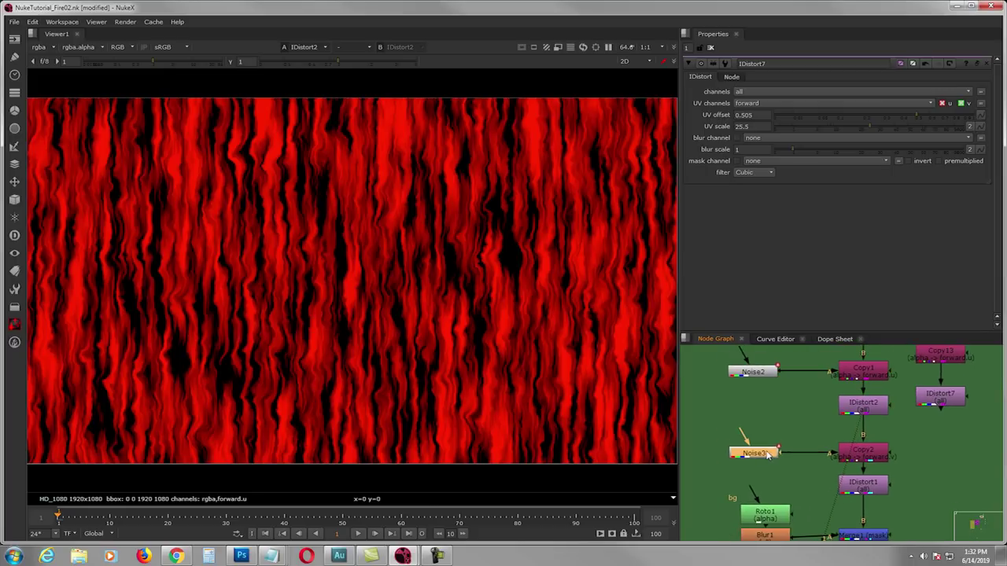
pyautogui.press('1')
pyautogui.doubleClick(765, 454)
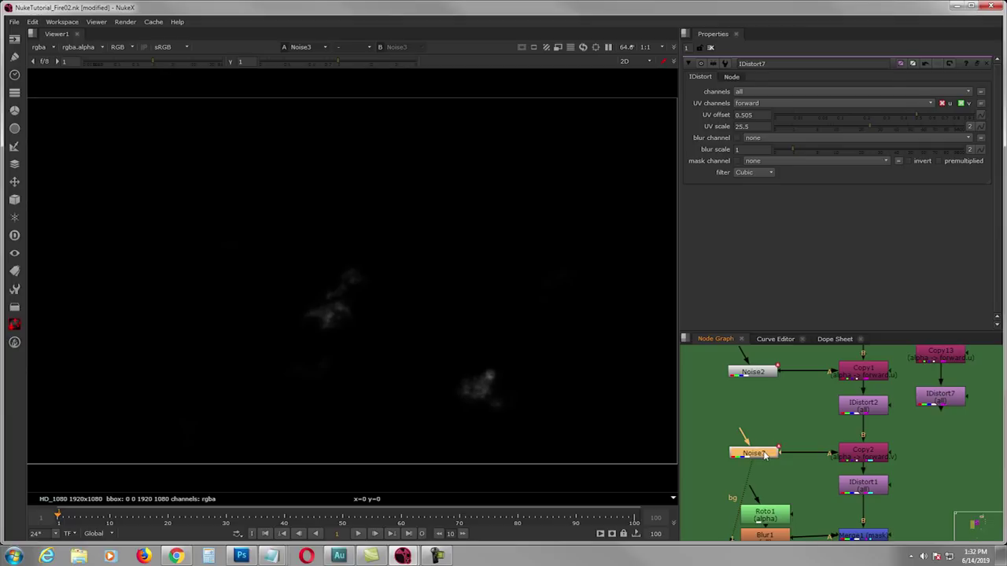
# Play the Noise3 animation, return to the first frame, and check the node's transform and noise settings
pyautogui.click(359, 534)
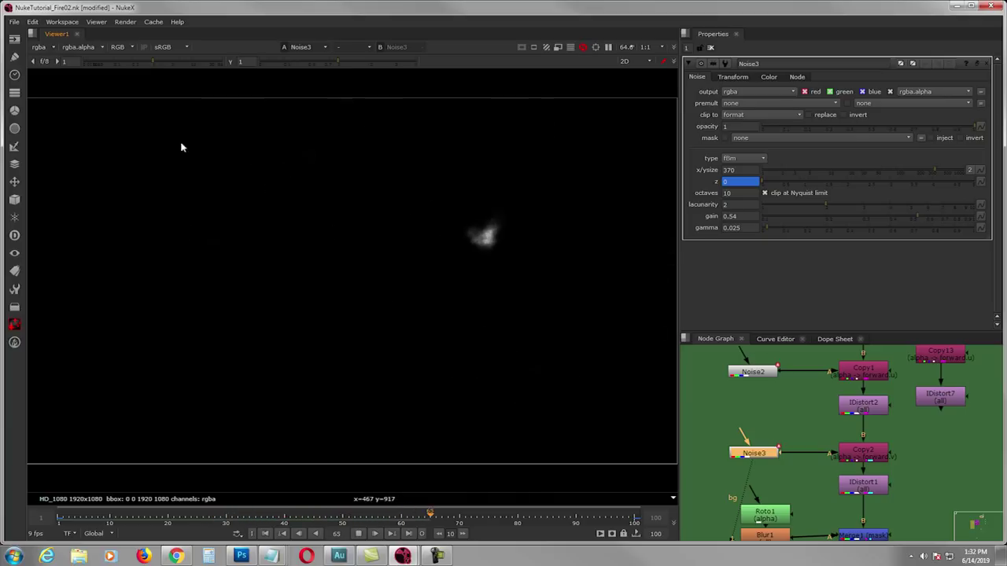
pyautogui.click(358, 533)
pyautogui.click(265, 533)
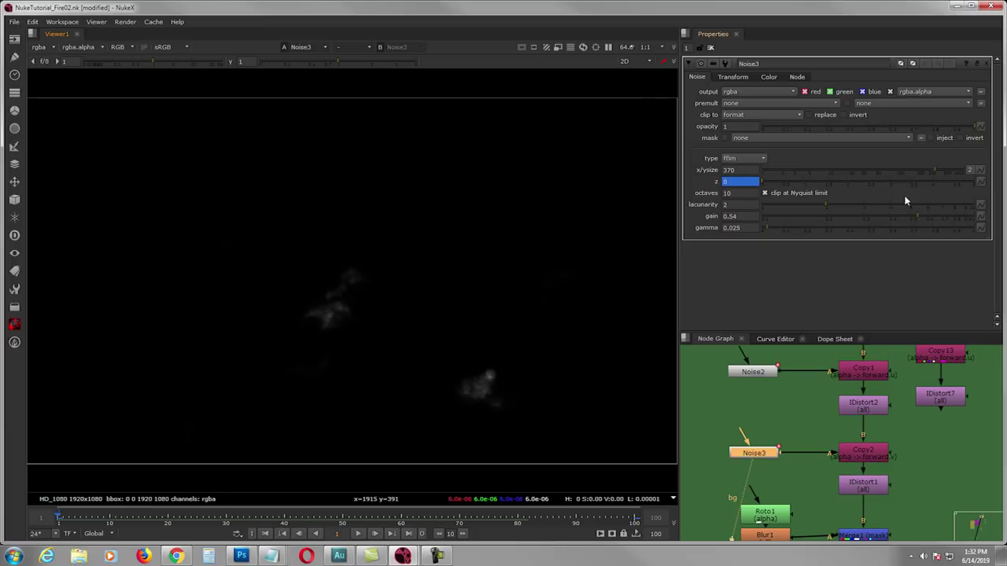
pyautogui.click(729, 77)
pyautogui.click(699, 76)
# Compare the Copy2 and Copy1 properties to see which forward channel each one writes to
pyautogui.moveTo(854, 466); pyautogui.dragTo(841, 453, button='middle')
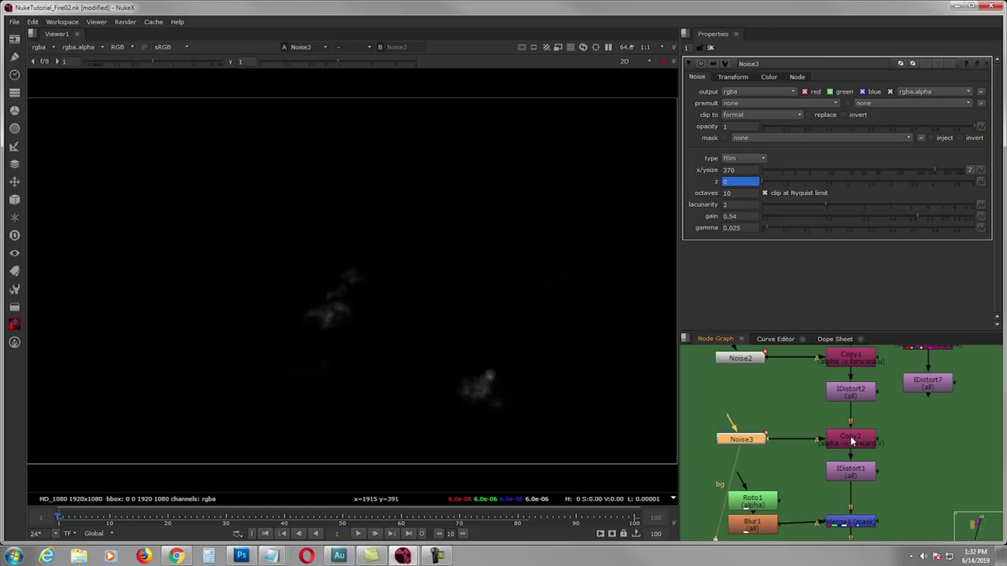
pyautogui.doubleClick(851, 442)
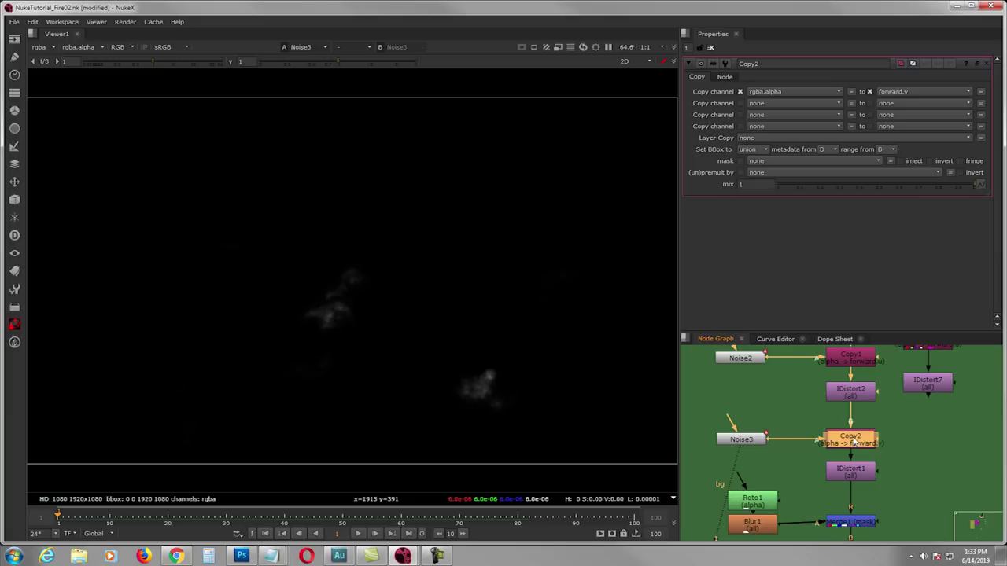
pyautogui.moveTo(877, 393); pyautogui.dragTo(874, 417, button='middle')
pyautogui.doubleClick(860, 379)
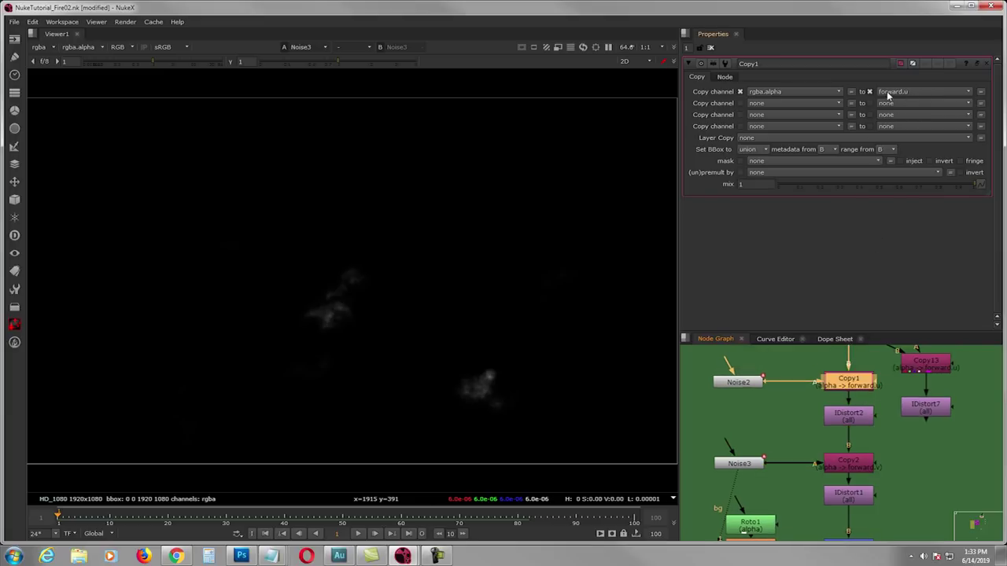
pyautogui.doubleClick(846, 469)
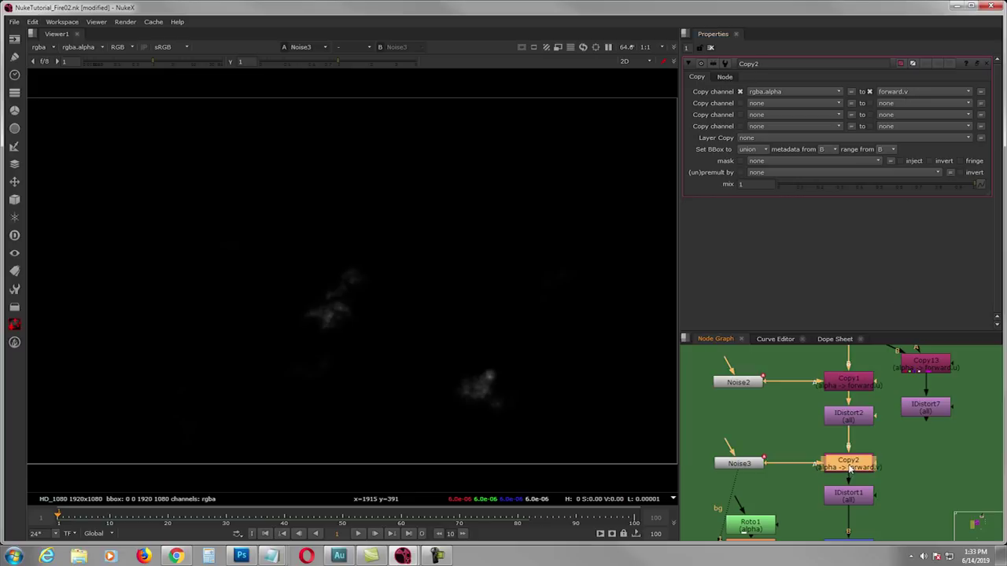
# Show the IDistort1 output in the viewer and open its properties to examine the UV offset and scale
pyautogui.moveTo(885, 441); pyautogui.dragTo(899, 380, button='middle')
pyautogui.click(873, 438)
pyautogui.press('1')
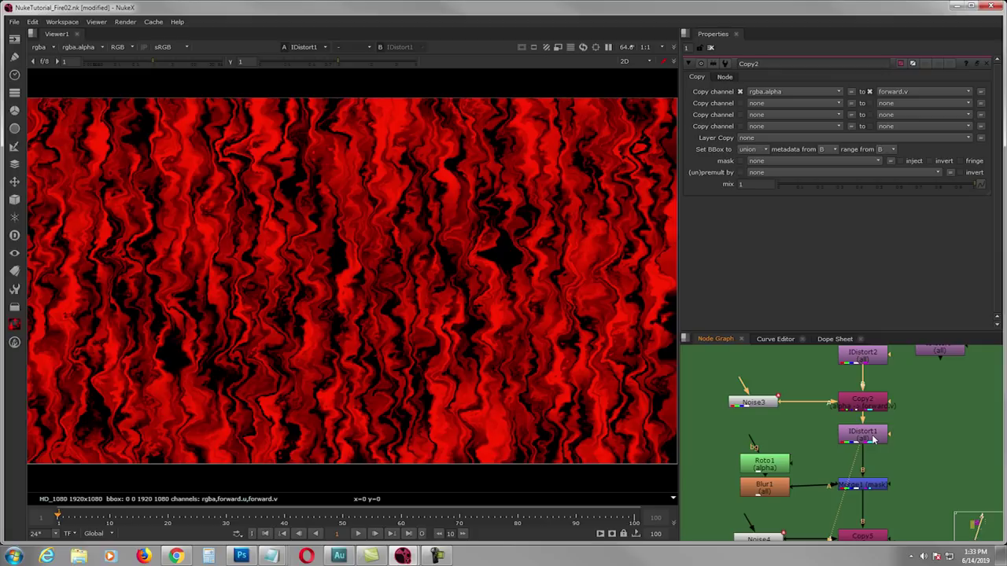
pyautogui.doubleClick(873, 439)
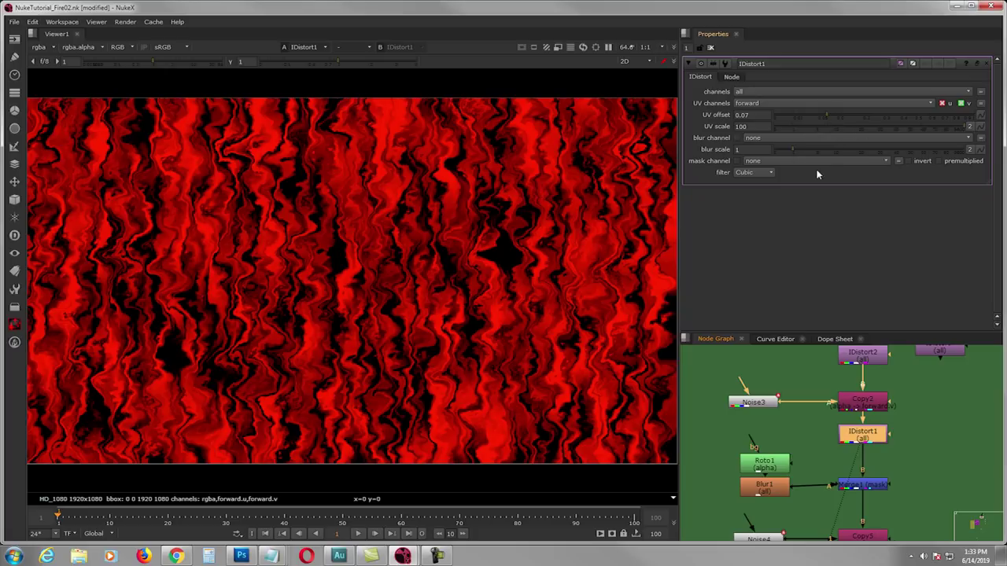
pyautogui.moveTo(792, 446); pyautogui.dragTo(775, 457, button='middle')
pyautogui.moveTo(847, 372); pyautogui.dragTo(848, 391, button='middle')
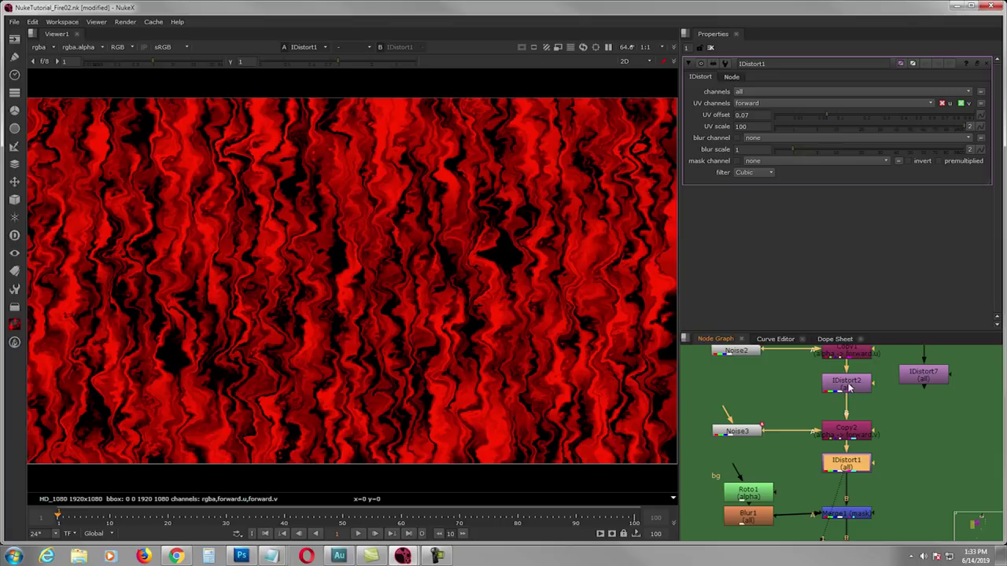
# Toggle the viewer between the IDistort2 and IDistort1 outputs to compare the noise before and after the second distortion
pyautogui.click(849, 387)
pyautogui.press('1')
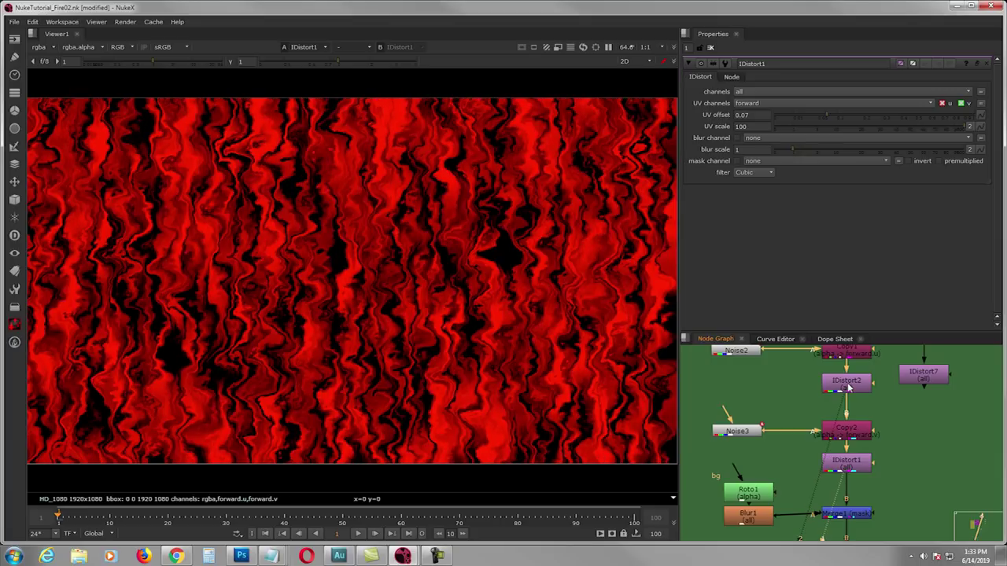
pyautogui.press('2')
pyautogui.press('1')
pyautogui.press('2')
pyautogui.press('1')
pyautogui.press('2')
pyautogui.press('1')
pyautogui.press('1')
pyautogui.press('1')
pyautogui.press('1')
pyautogui.press('1')
pyautogui.press('1')
pyautogui.press('1')
pyautogui.press('1')
pyautogui.press('1')
pyautogui.press('1')
pyautogui.press('1')
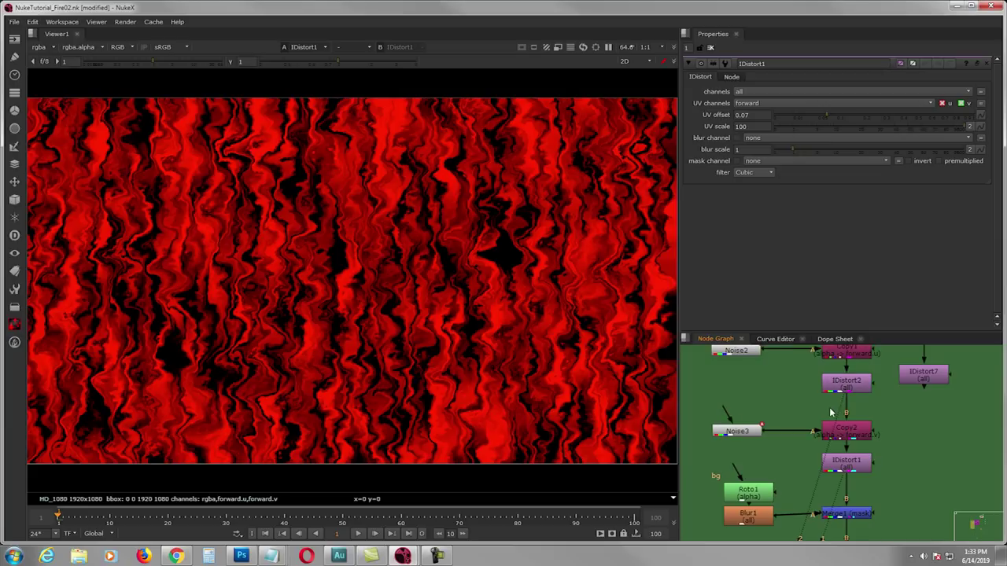
# Open the Roto1 properties and disconnect IDistort1 from the viewer to inspect the flame-shaped roto outline on its own
pyautogui.doubleClick(841, 464)
pyautogui.moveTo(835, 485); pyautogui.dragTo(850, 445, button='middle')
pyautogui.doubleClick(776, 431)
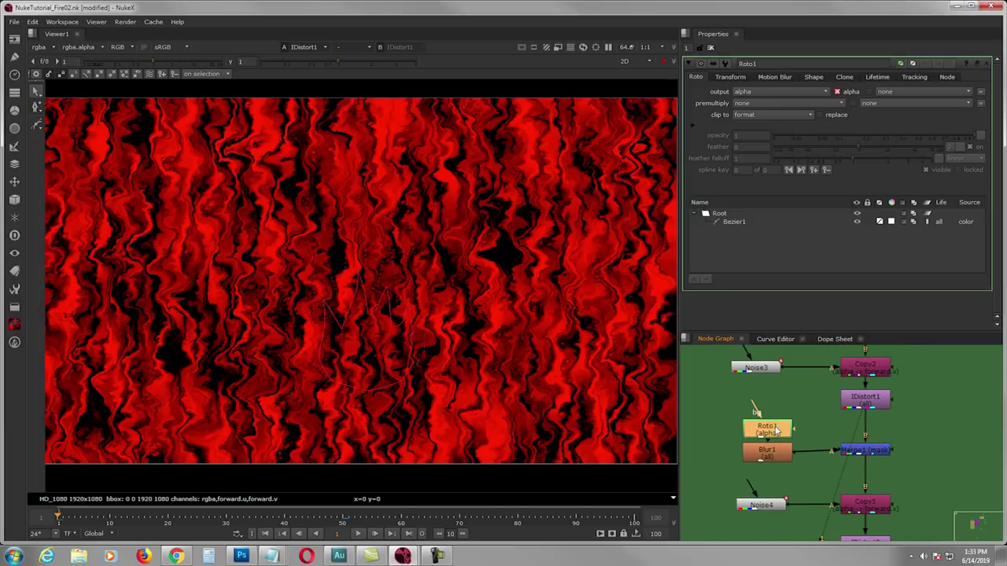
pyautogui.click(858, 406)
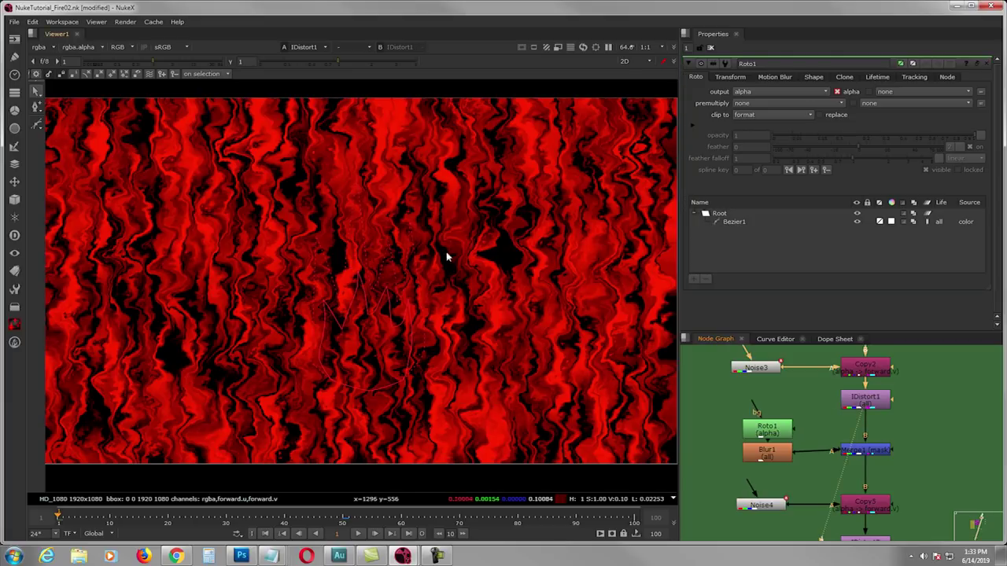
pyautogui.click(764, 399)
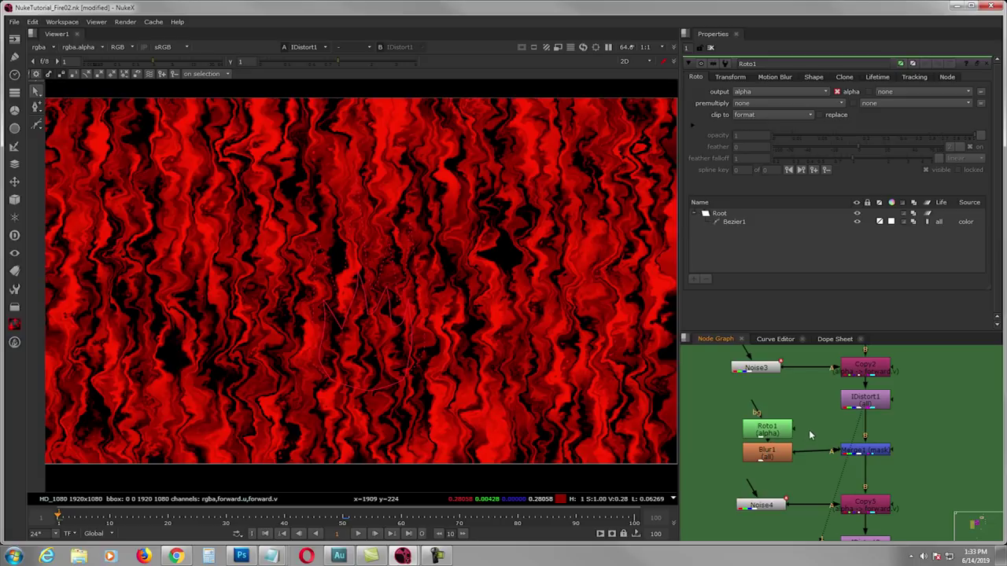
pyautogui.moveTo(856, 429); pyautogui.dragTo(833, 431)
pyautogui.click(778, 431)
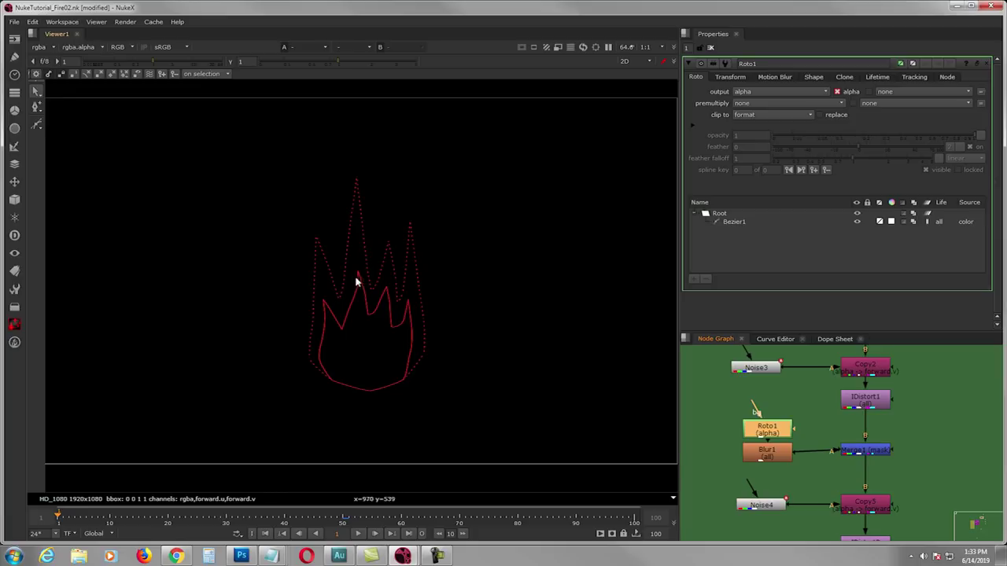
# Check the Roto1 outline at the last and first frames, and select its Bezier shape to examine the points
pyautogui.click(408, 533)
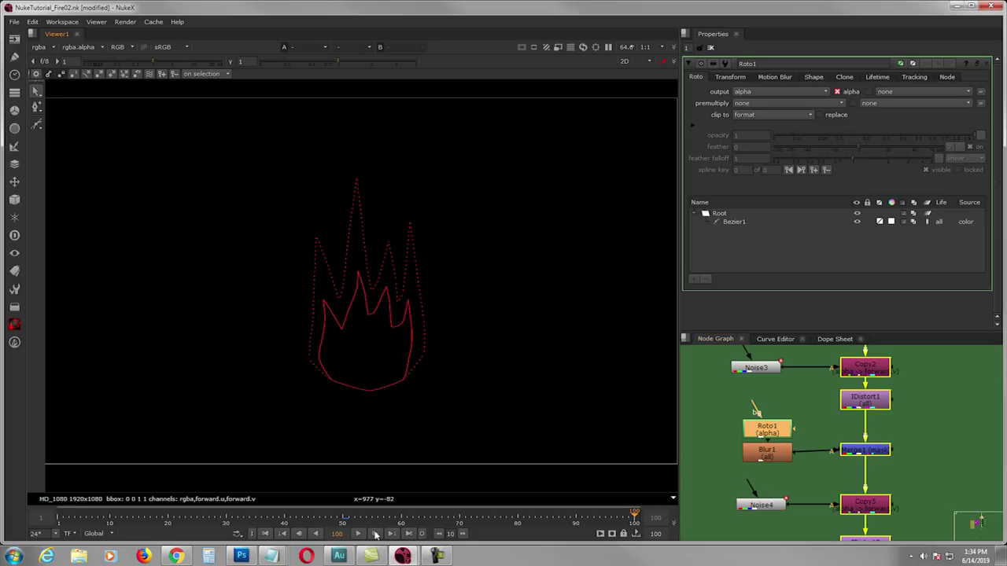
pyautogui.click(265, 533)
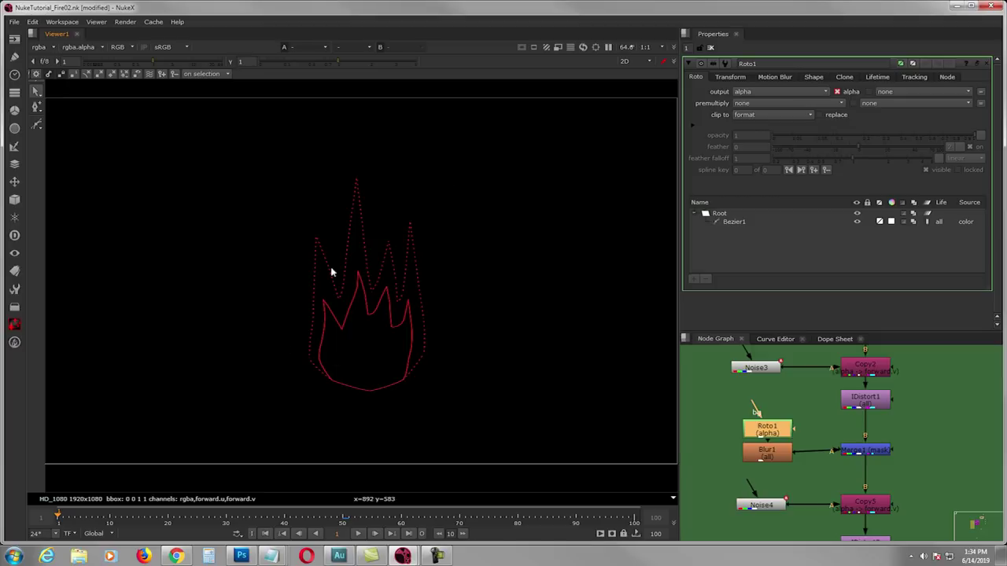
pyautogui.click(342, 331)
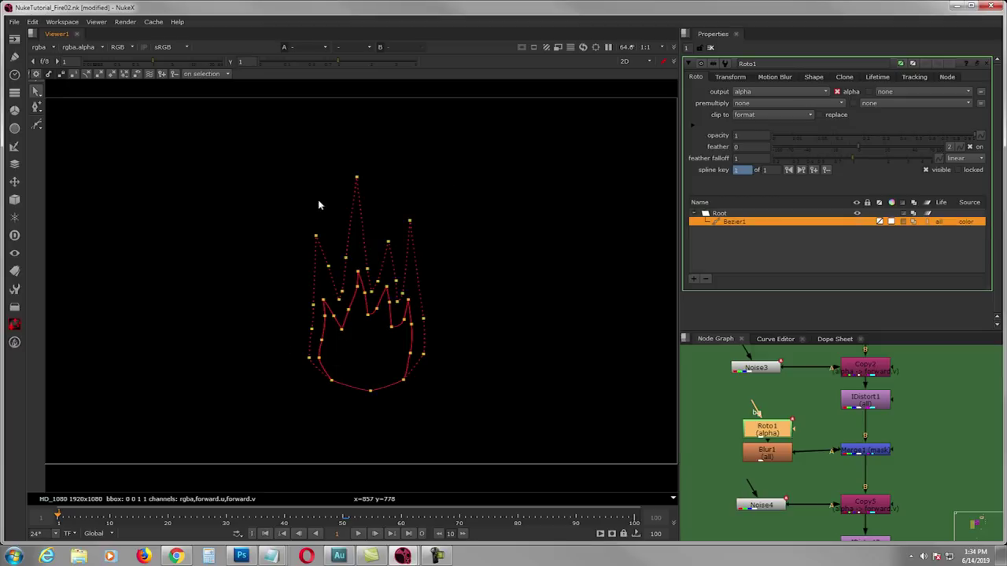
# Clear the open node properties and add a separate Roto node in the empty area beside Roto1
pyautogui.moveTo(737, 395); pyautogui.dragTo(813, 368, button='middle')
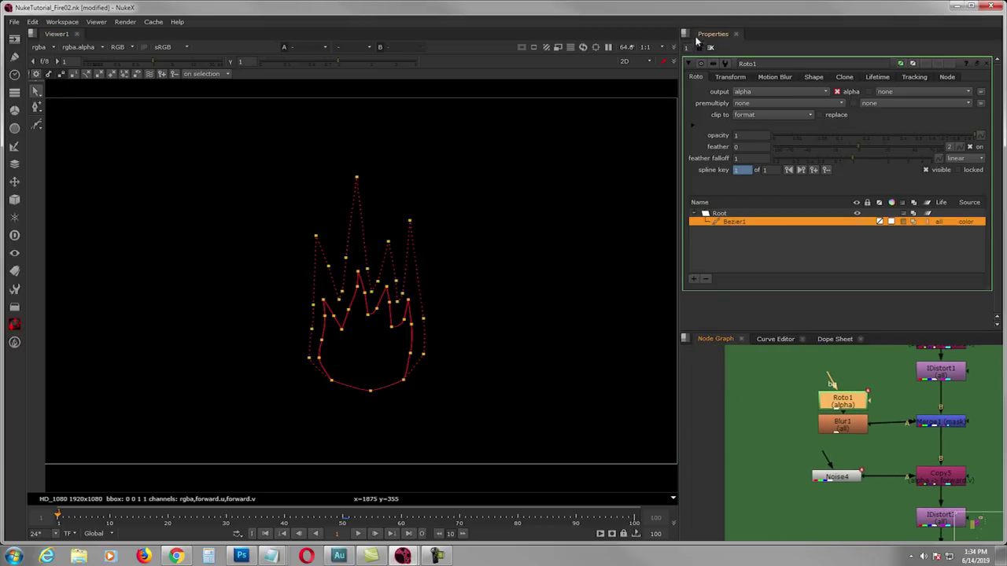
pyautogui.click(710, 50)
pyautogui.click(760, 390)
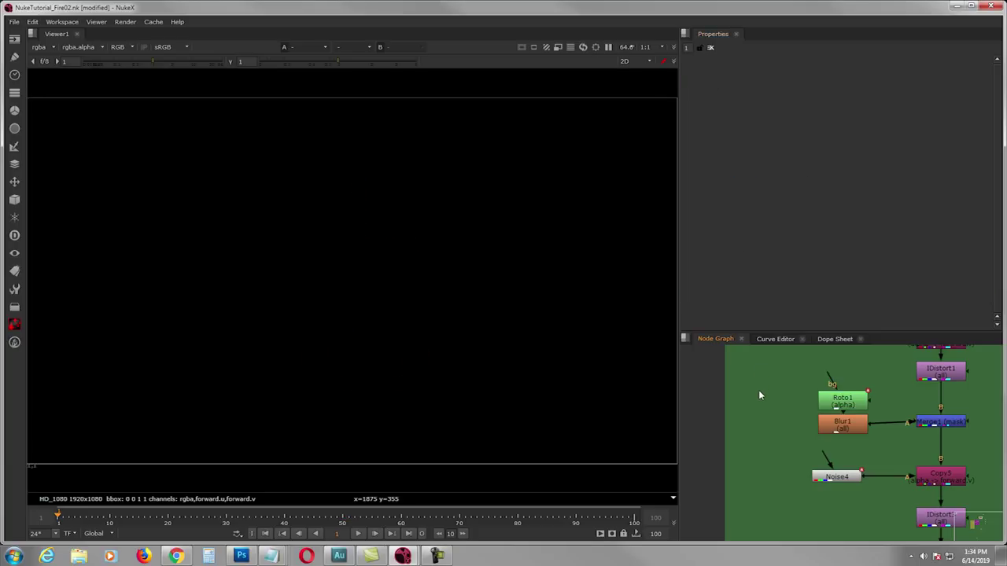
pyautogui.press('o')
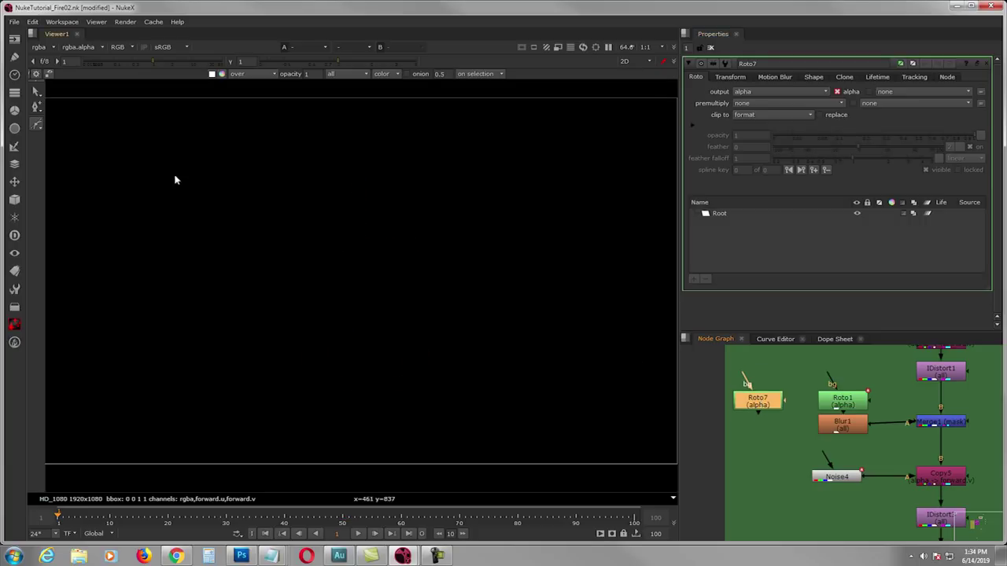
# Draw a closed Bezier flame shape with a rounded base and four pointed tips in the middle of the frame
pyautogui.click(296, 215)
pyautogui.click(266, 272)
pyautogui.click(261, 353)
pyautogui.click(297, 391)
pyautogui.click(350, 400)
pyautogui.click(409, 391)
pyautogui.click(425, 375)
pyautogui.moveTo(439, 315); pyautogui.dragTo(435, 293)
pyautogui.click(436, 248)
pyautogui.click(416, 288)
pyautogui.click(399, 261)
pyautogui.click(391, 214)
pyautogui.click(366, 286)
pyautogui.click(350, 304)
pyautogui.click(333, 237)
pyautogui.moveTo(329, 185); pyautogui.dragTo(332, 177)
pyautogui.click(305, 262)
pyautogui.click(297, 215)
# Select the upper points of the new flame shape and push their feather outward in repeated increments
pyautogui.moveTo(191, 148); pyautogui.dragTo(475, 341)
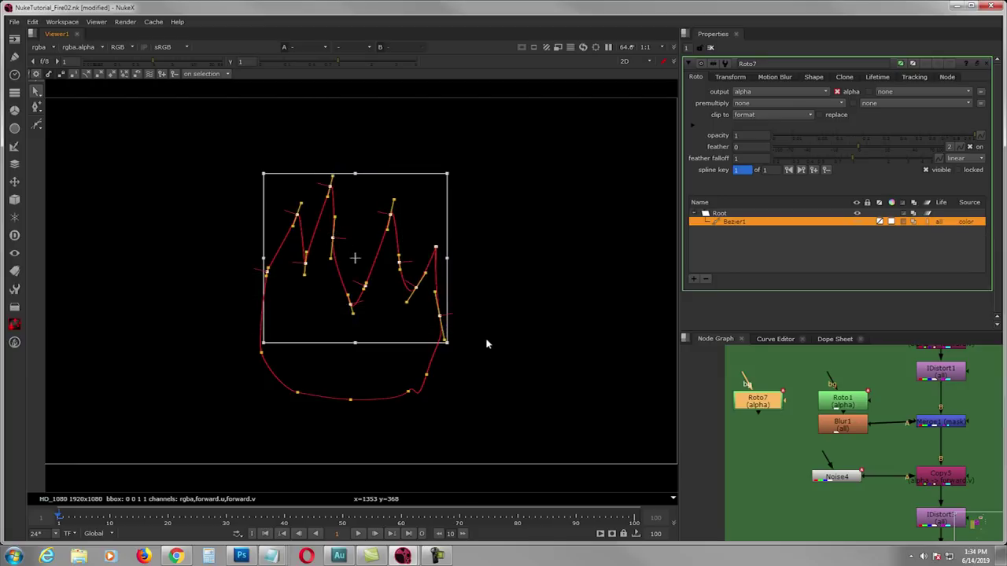
pyautogui.press('e')
pyautogui.press('e')
pyautogui.press('e')
pyautogui.press('e')
pyautogui.press('e')
pyautogui.press('e')
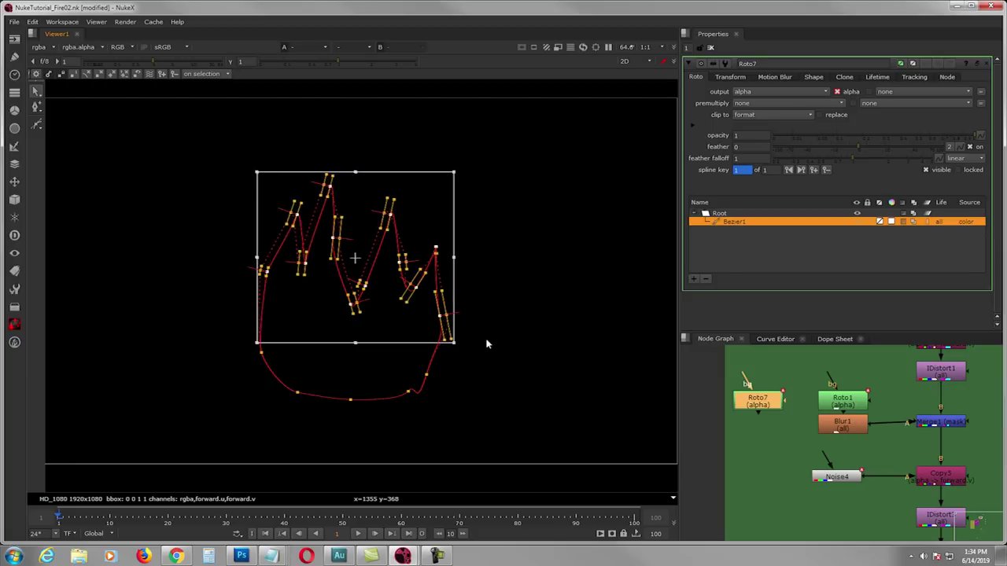
pyautogui.press('e')
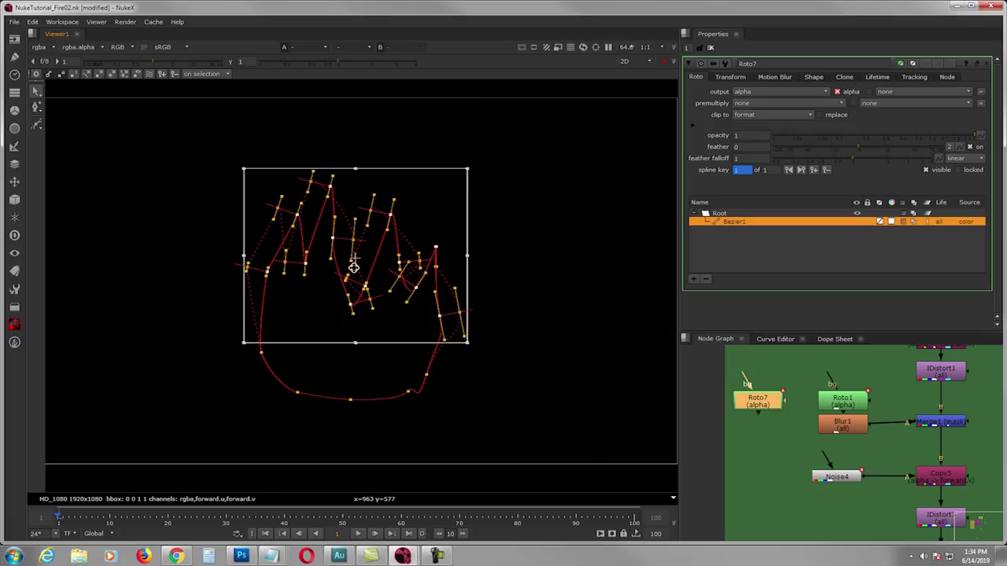
# Reposition individual feather points around the new shape's tips and sides to form a taller, wider soft flame edge
pyautogui.click(515, 275)
pyautogui.moveTo(460, 313); pyautogui.dragTo(482, 276)
pyautogui.moveTo(423, 264); pyautogui.dragTo(385, 175)
pyautogui.moveTo(370, 300); pyautogui.dragTo(349, 236)
pyautogui.moveTo(350, 281); pyautogui.dragTo(331, 152)
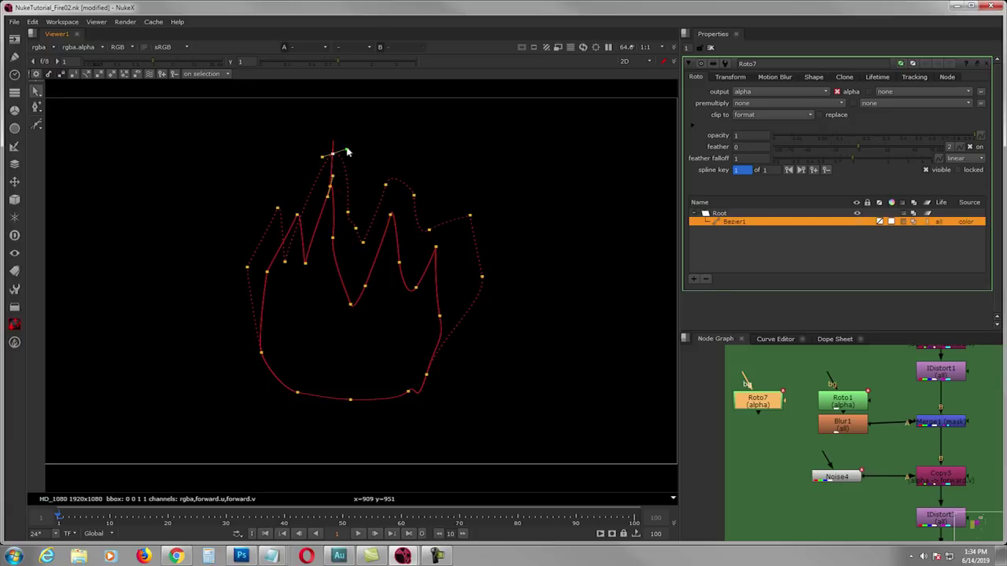
pyautogui.click(286, 261)
pyautogui.moveTo(278, 210); pyautogui.dragTo(244, 269)
# Delete the demonstration Roto7 node with its flame shape
pyautogui.moveTo(513, 141); pyautogui.dragTo(265, 404)
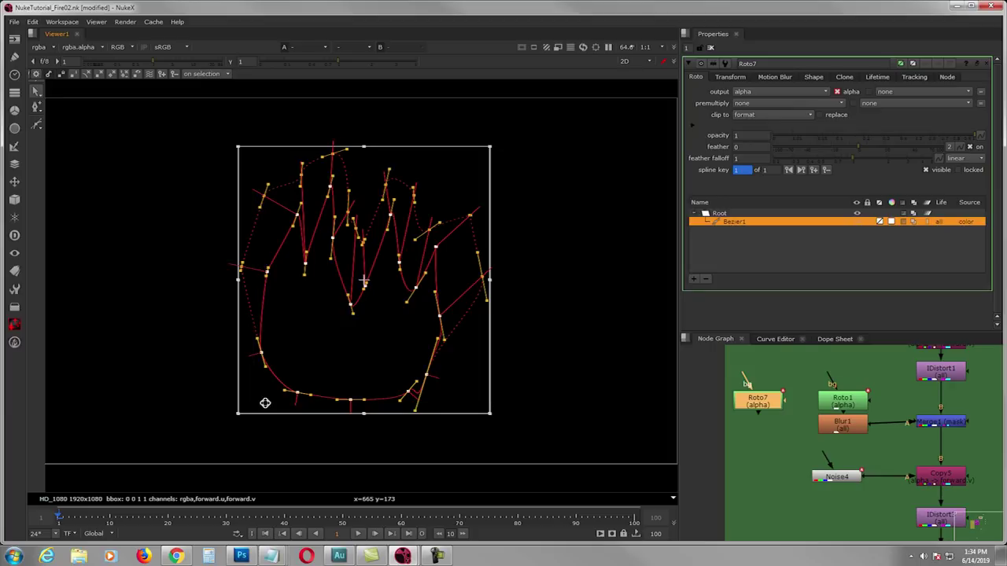
pyautogui.press('Delete')
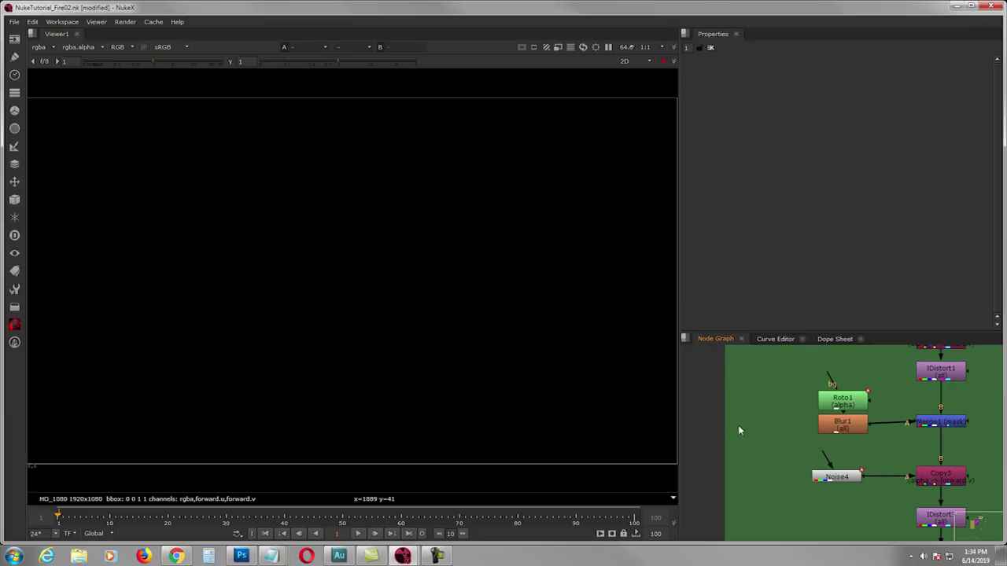
# Show the Blur1, IDistort1 and Merge1 outputs in turn to see how the blurred roto masks the distorted noise
pyautogui.moveTo(804, 436); pyautogui.dragTo(730, 436, button='middle')
pyautogui.click(771, 424)
pyautogui.press('1')
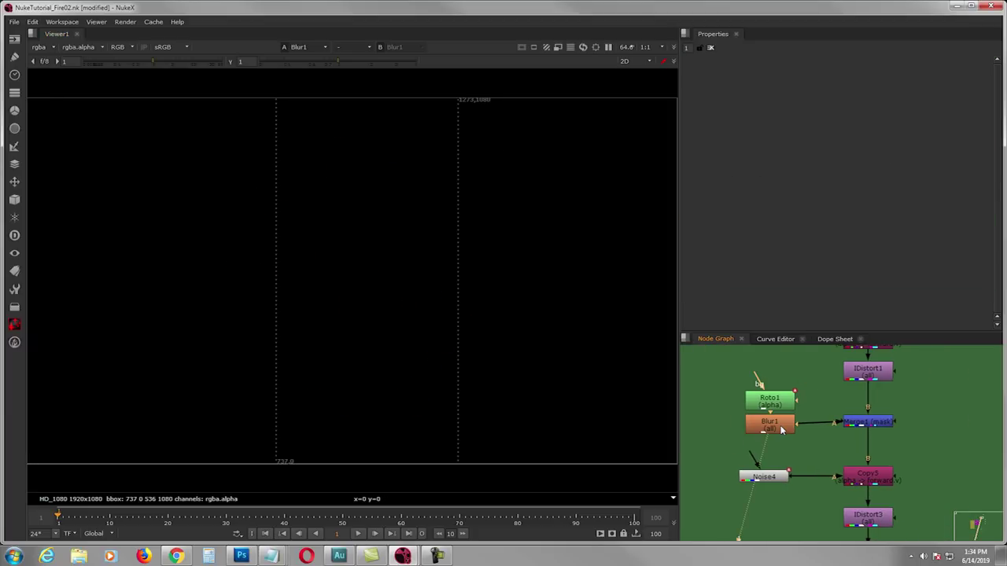
pyautogui.click(870, 422)
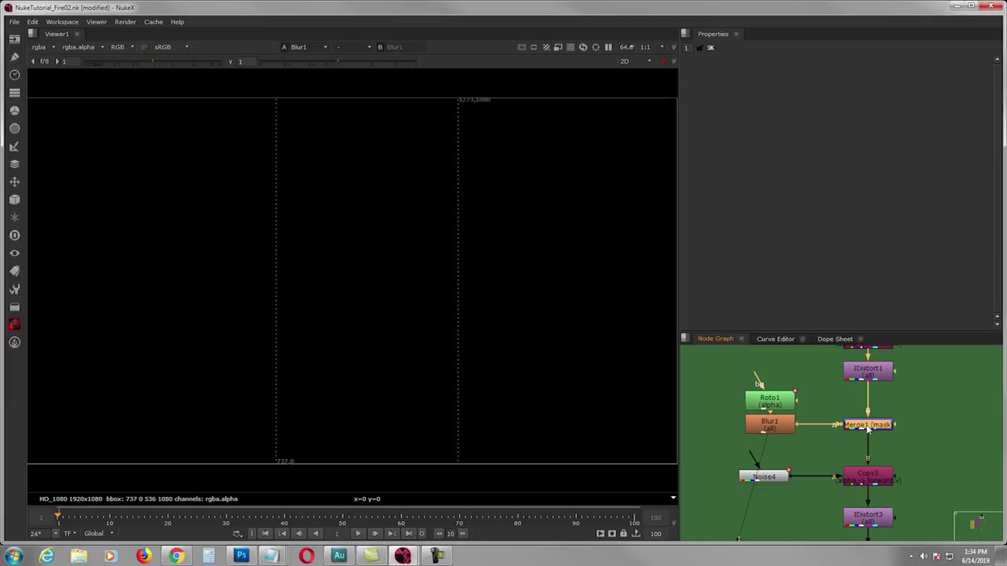
pyautogui.click(871, 381)
pyautogui.press('1')
pyautogui.click(870, 426)
pyautogui.press('1')
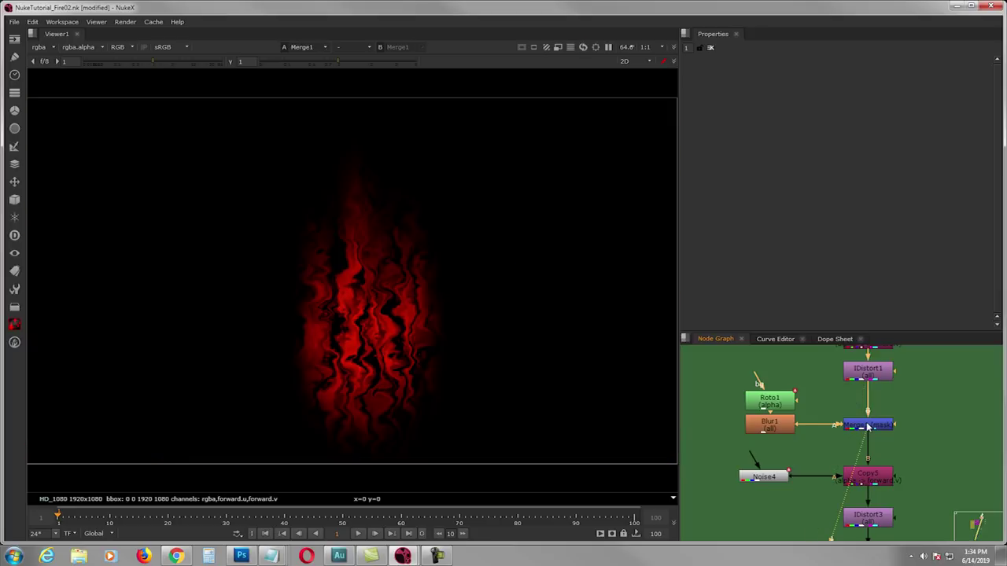
# Play the masked Merge1 flame animation and return to the first frame
pyautogui.click(358, 533)
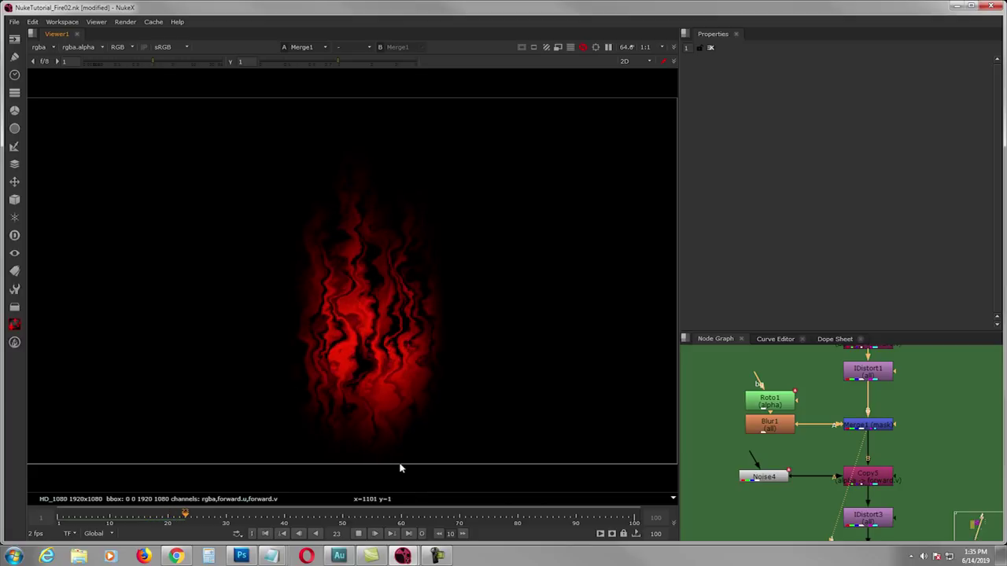
pyautogui.click(357, 533)
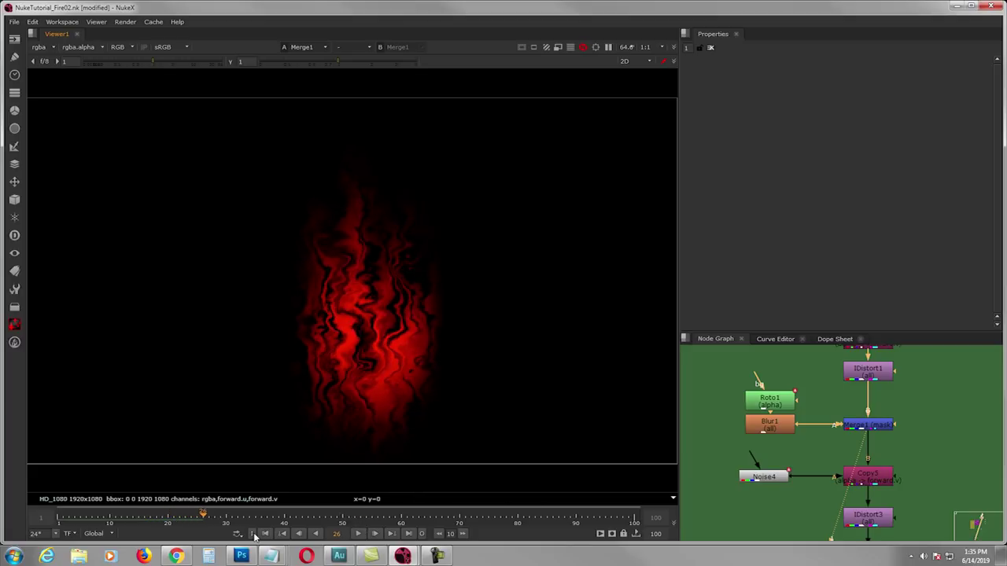
pyautogui.click(265, 534)
# Move the IDistort3 node slightly closer to Copy5 in the node graph
pyautogui.moveTo(803, 426); pyautogui.dragTo(797, 392, button='middle')
pyautogui.scroll(-1, 796, 392)
pyautogui.scroll(2, 831, 446)
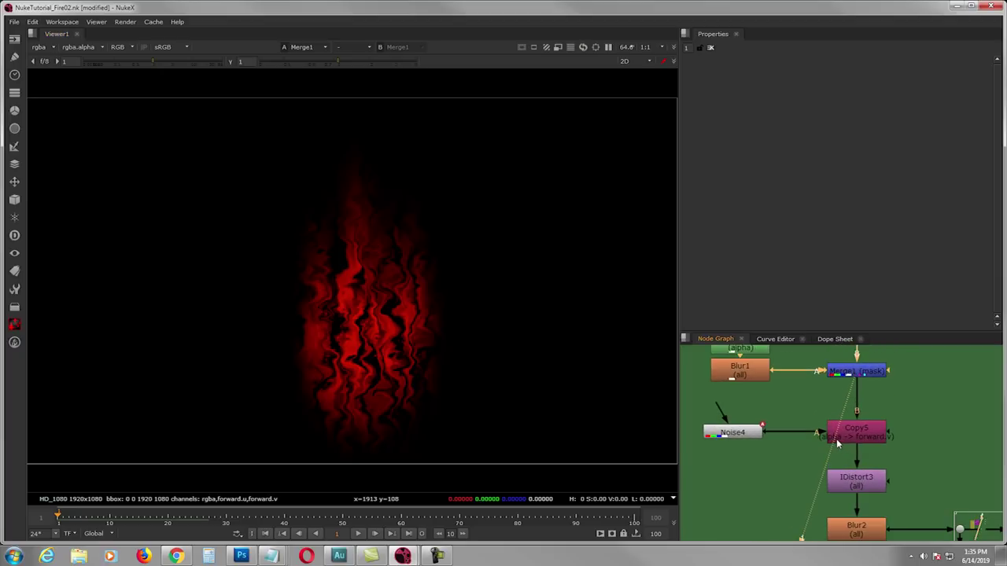
pyautogui.moveTo(849, 429); pyautogui.dragTo(868, 420, button='middle')
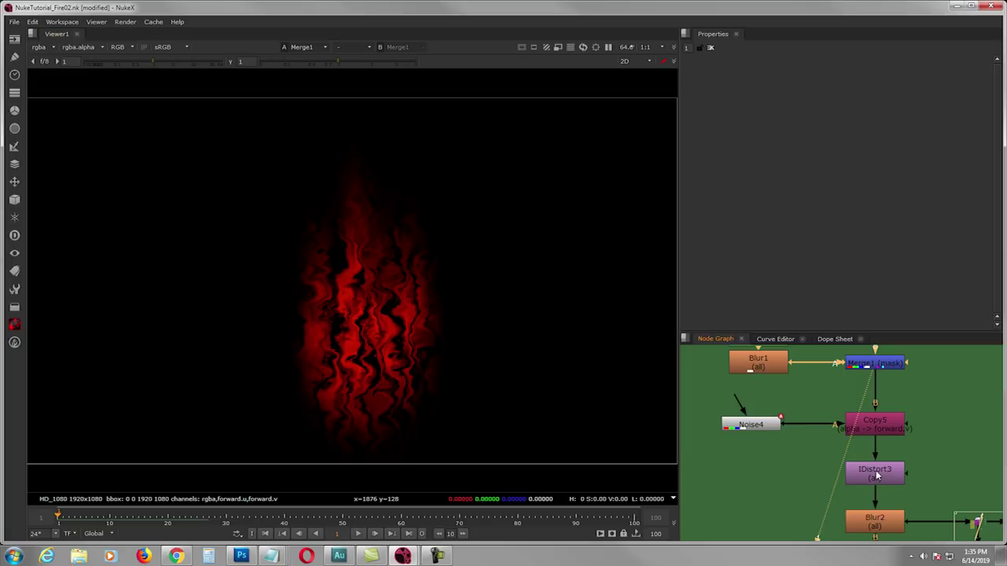
pyautogui.moveTo(876, 471); pyautogui.dragTo(879, 466)
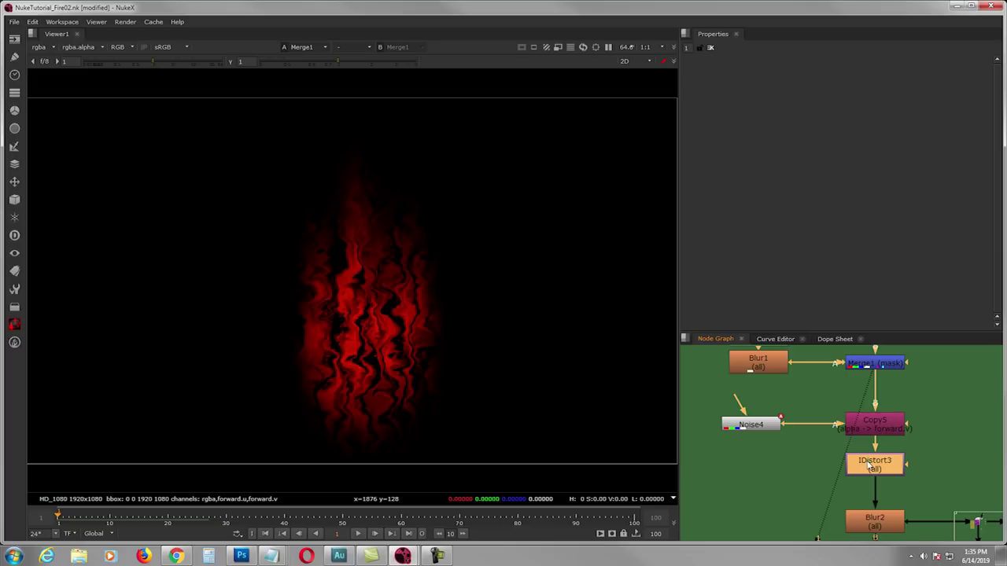
# Show Noise4 in the viewer, open its properties, and play its animation
pyautogui.click(769, 429)
pyautogui.press('1')
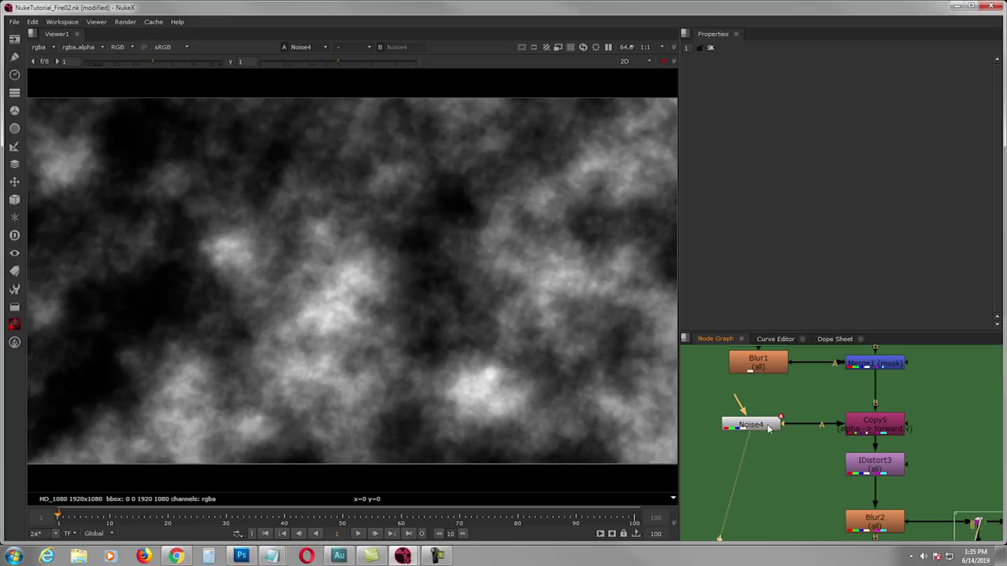
pyautogui.doubleClick(768, 428)
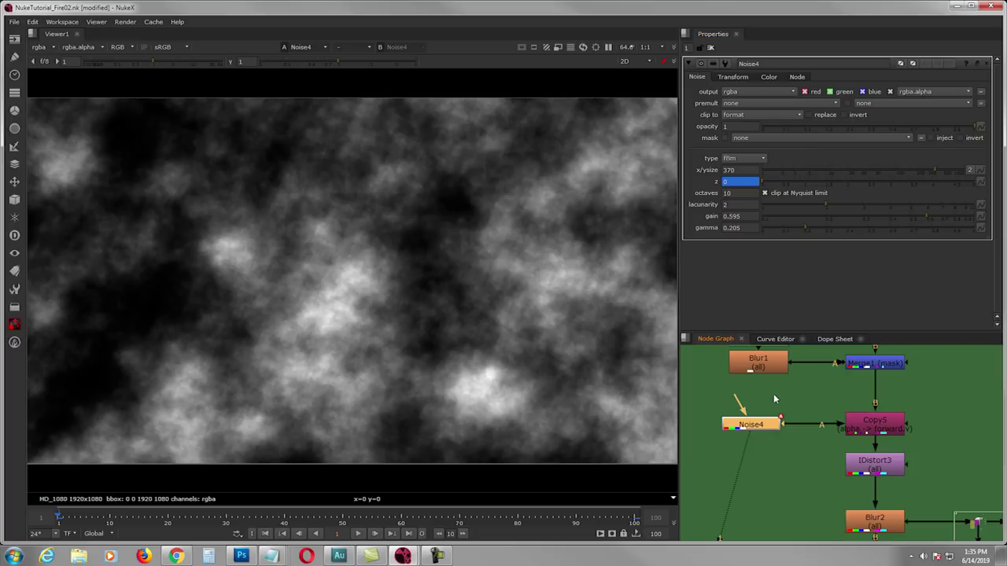
pyautogui.click(358, 533)
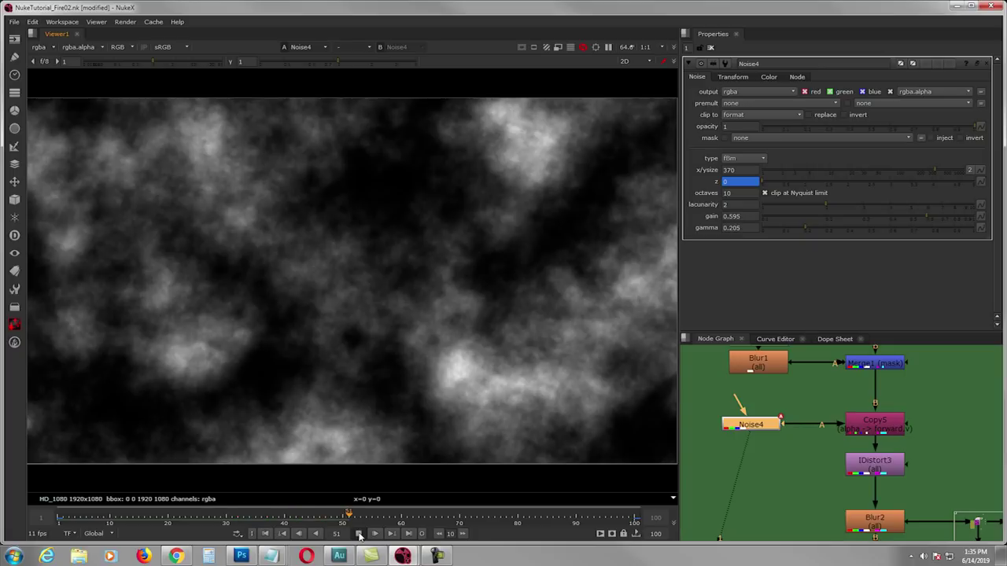
pyautogui.click(358, 533)
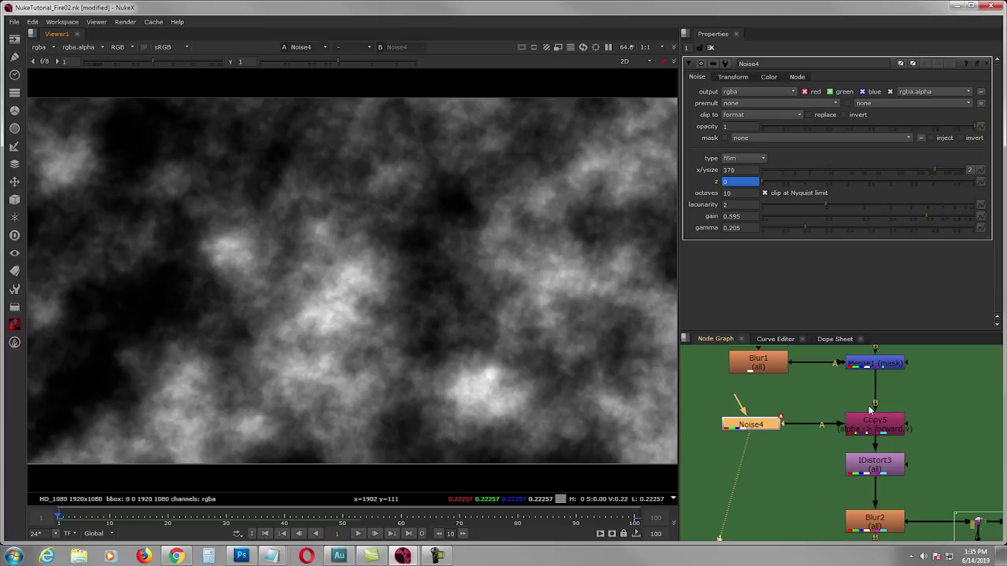
# Show the Merge1, Copy5 and IDistort3 outputs in turn, opening the Copy5 and IDistort3 properties to check their forward channel settings
pyautogui.click(881, 364)
pyautogui.press('1')
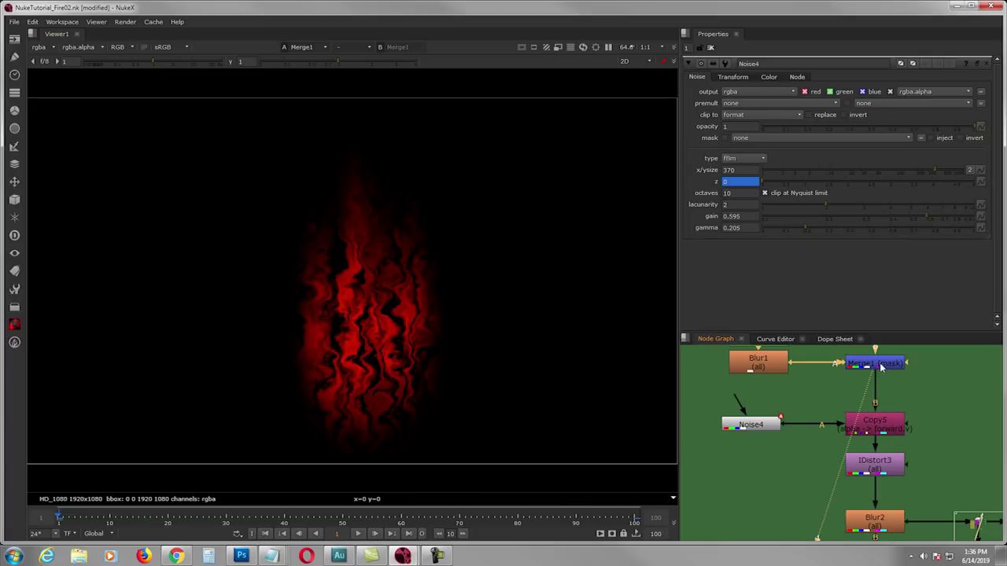
pyautogui.doubleClick(874, 430)
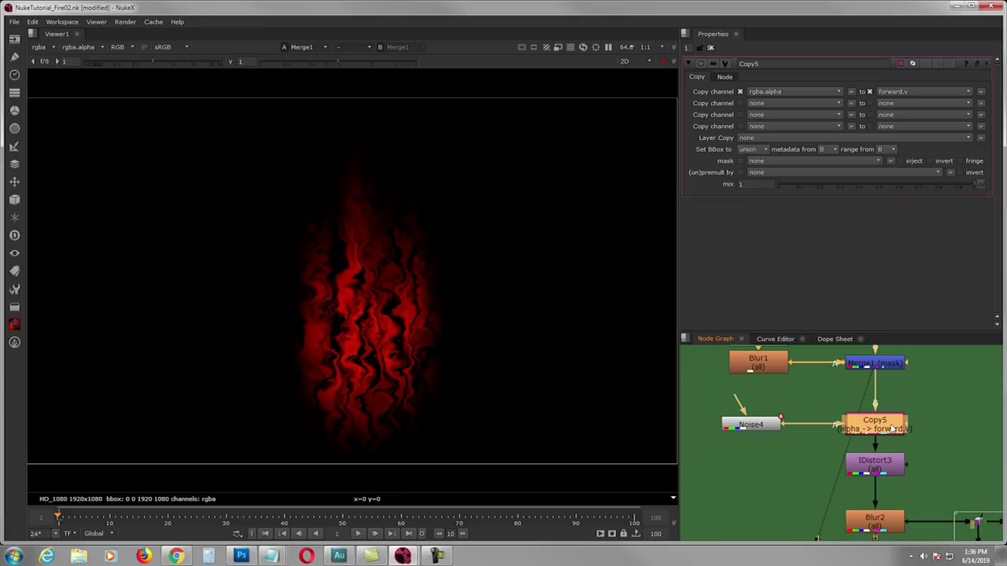
pyautogui.press('1')
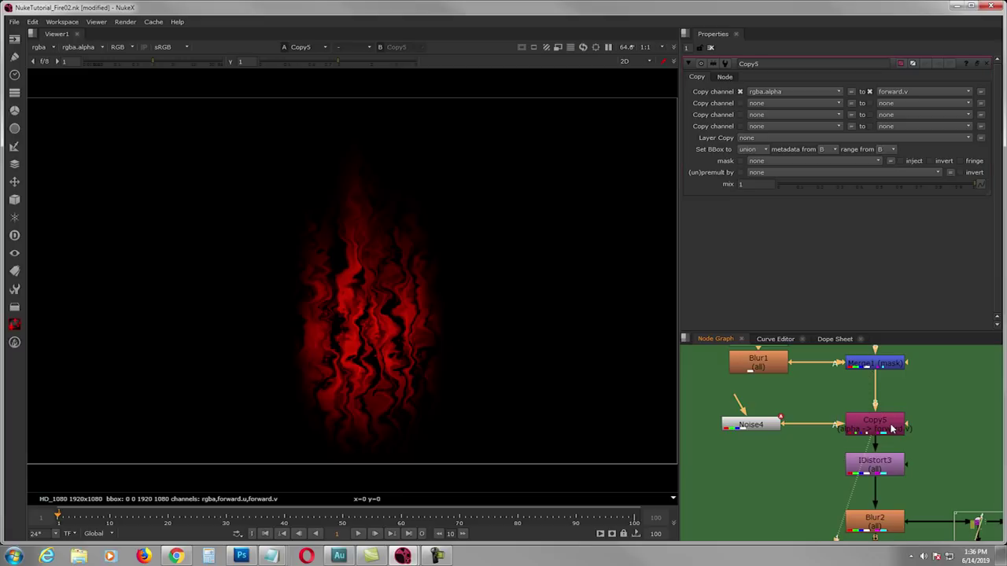
pyautogui.doubleClick(881, 470)
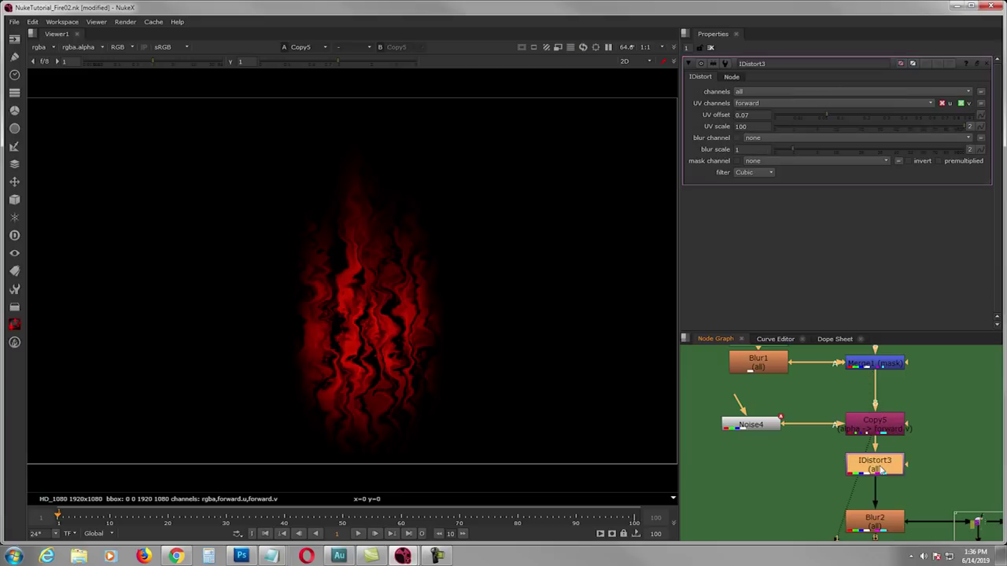
pyautogui.press('1')
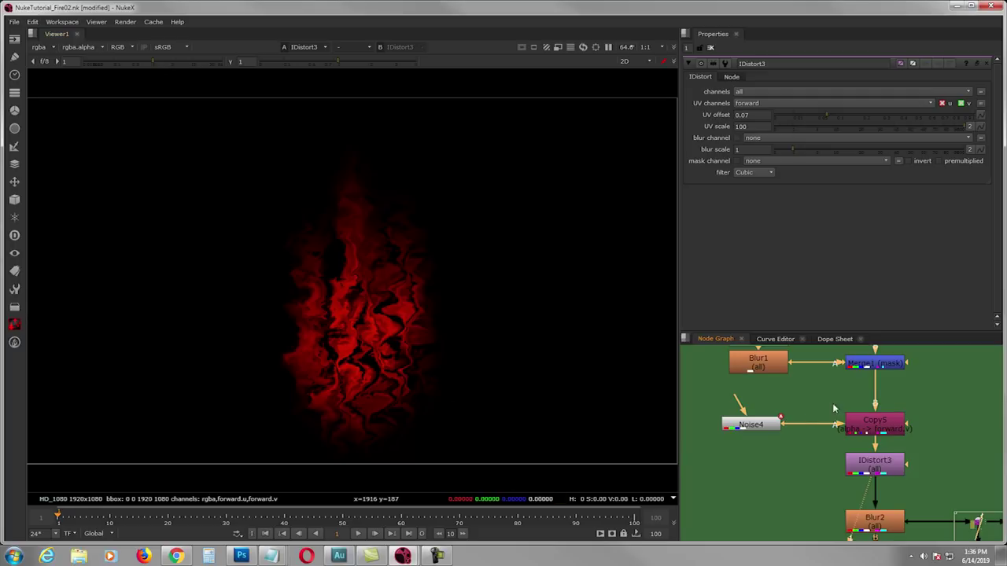
# Show the Merge1 output in the viewer and switch back to IDistort3 to compare the distortion
pyautogui.click(865, 369)
pyautogui.press('1')
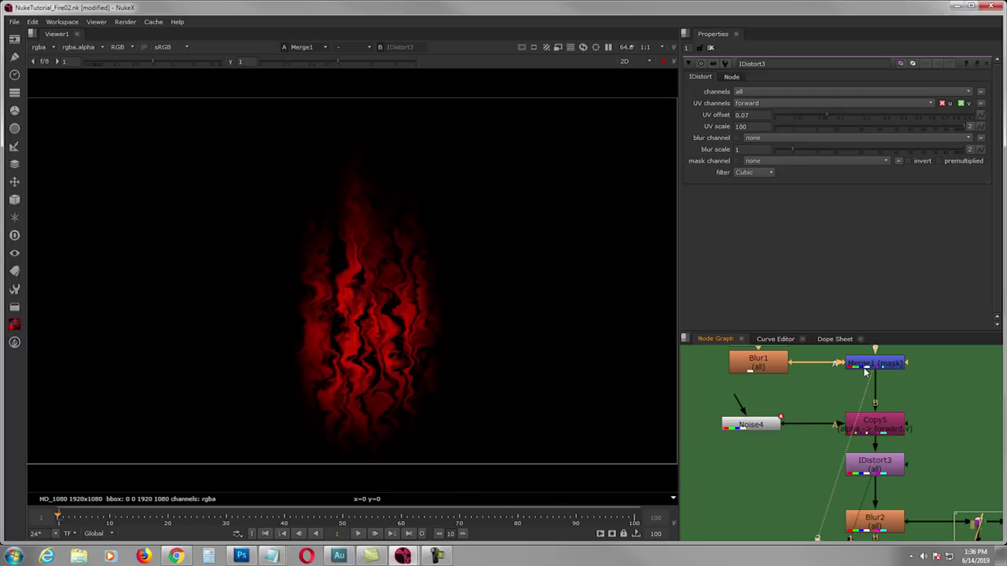
pyautogui.press('1')
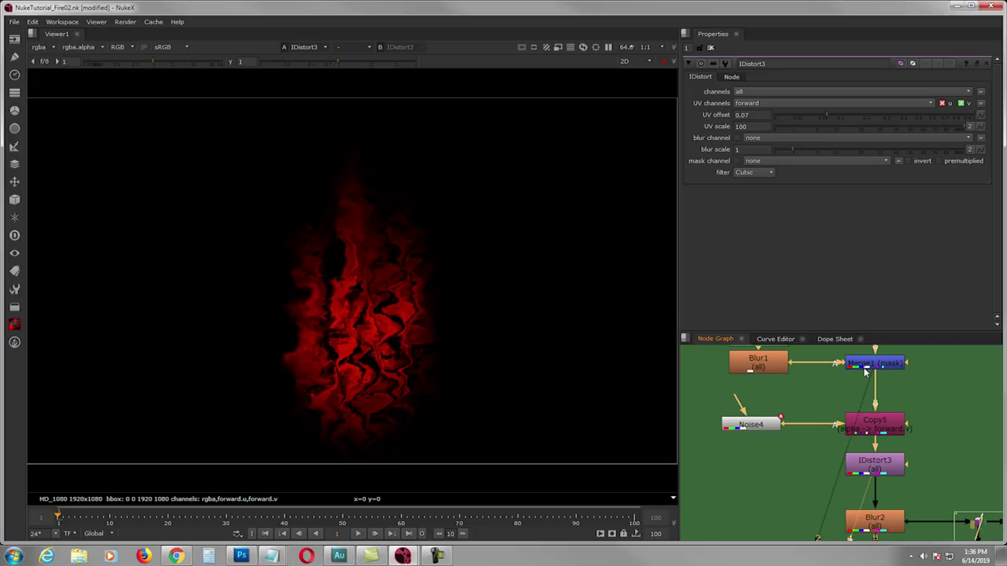
# Open the Blur2 properties and show the node's output in the viewer
pyautogui.moveTo(859, 390); pyautogui.dragTo(845, 386, button='middle')
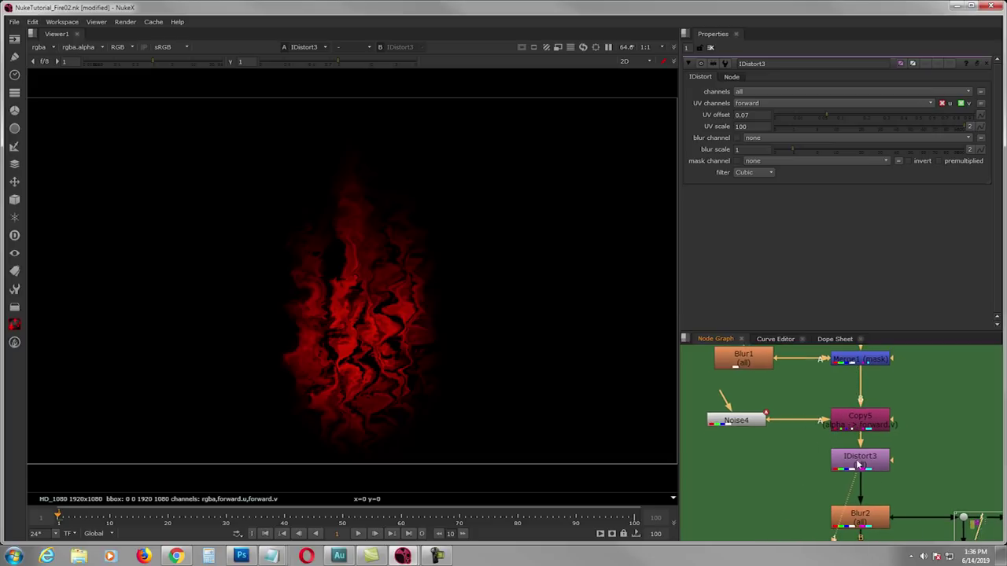
pyautogui.moveTo(873, 502); pyautogui.dragTo(816, 431, button='middle')
pyautogui.doubleClick(818, 447)
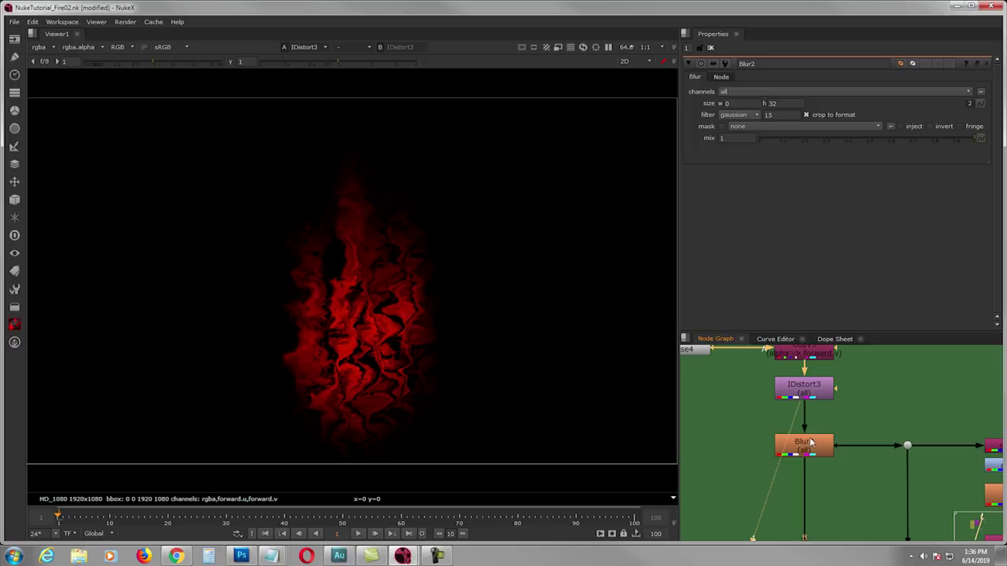
pyautogui.press('1')
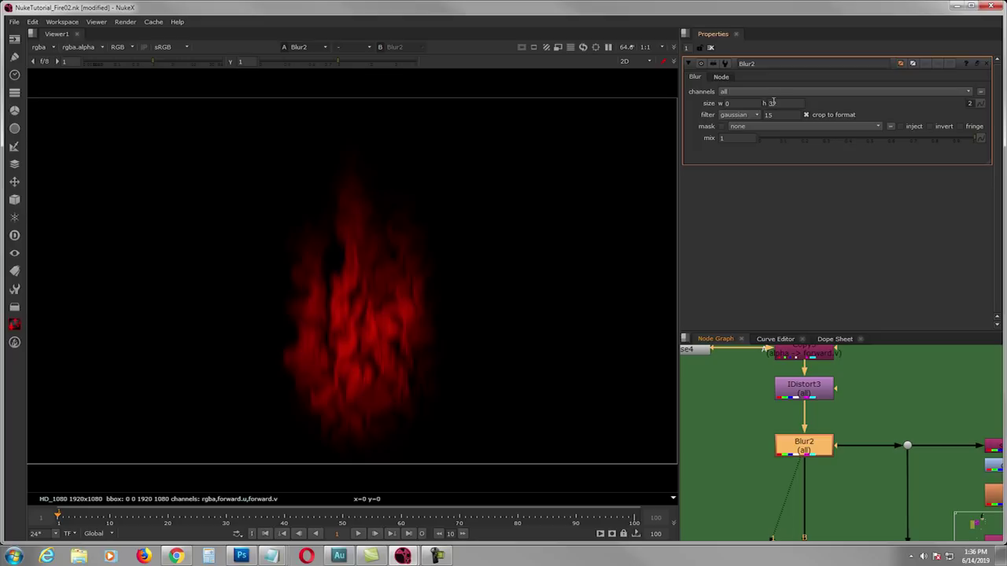
# Toggle Blur2 off and on repeatedly to compare the flames with and without the blur
pyautogui.press('d')
pyautogui.press('d')
pyautogui.press('d')
pyautogui.press('d')
pyautogui.press('d')
pyautogui.press('d')
# Play the Blur2 flame animation twice, returning to the first frame after each playback
pyautogui.scroll(-4, 776, 410)
pyautogui.moveTo(824, 446); pyautogui.dragTo(785, 465, button='middle')
pyautogui.scroll(2, 801, 432)
pyautogui.keyDown('shift'); pyautogui.click(769, 388); pyautogui.keyUp('shift')
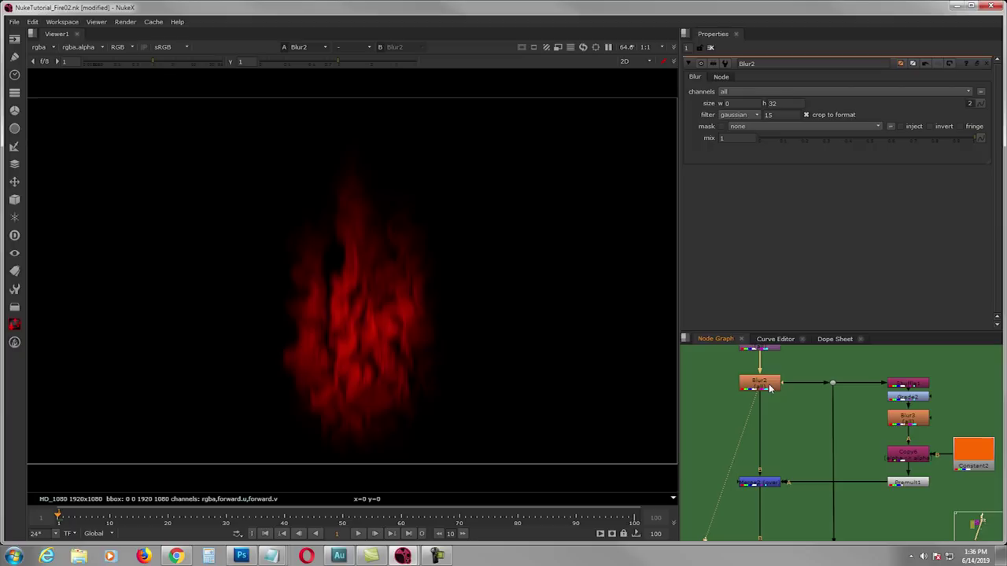
pyautogui.moveTo(809, 419); pyautogui.dragTo(779, 424, button='middle')
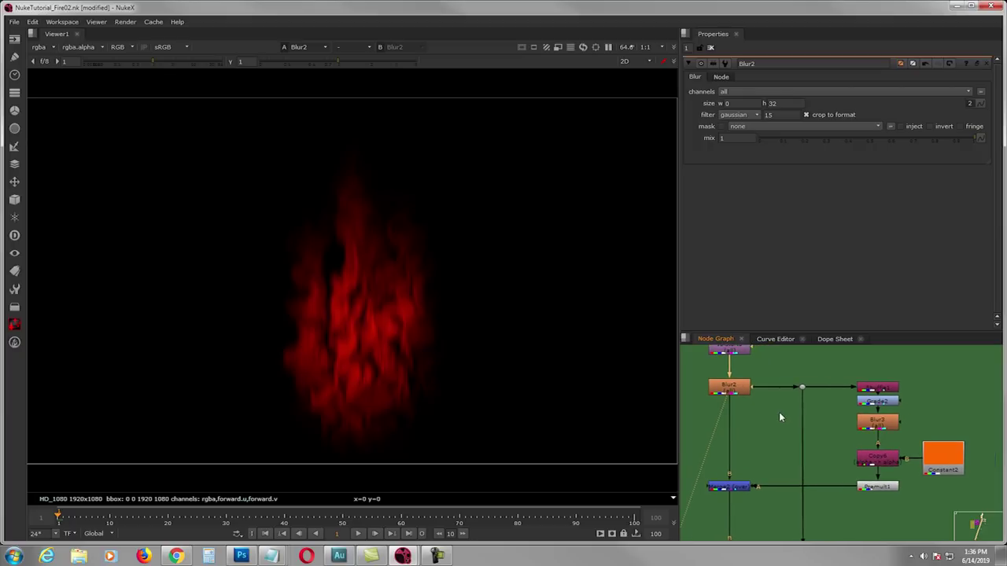
pyautogui.moveTo(780, 417); pyautogui.dragTo(841, 440, button='middle')
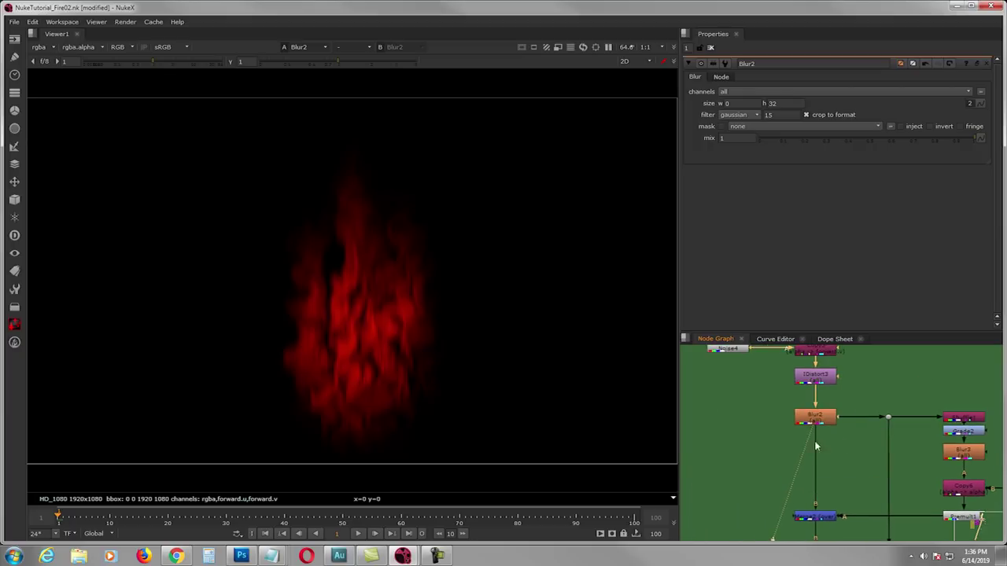
pyautogui.click(357, 534)
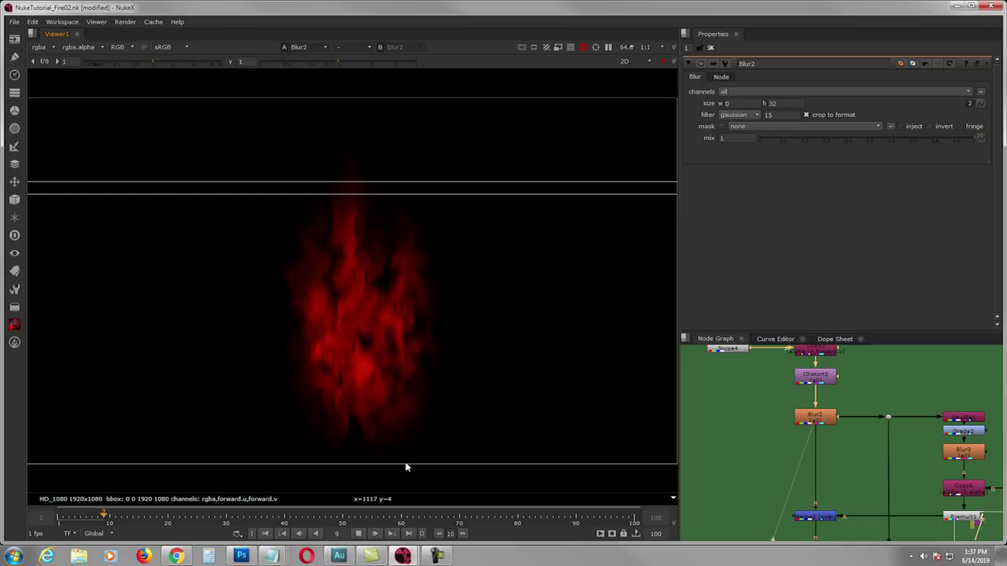
pyautogui.click(359, 534)
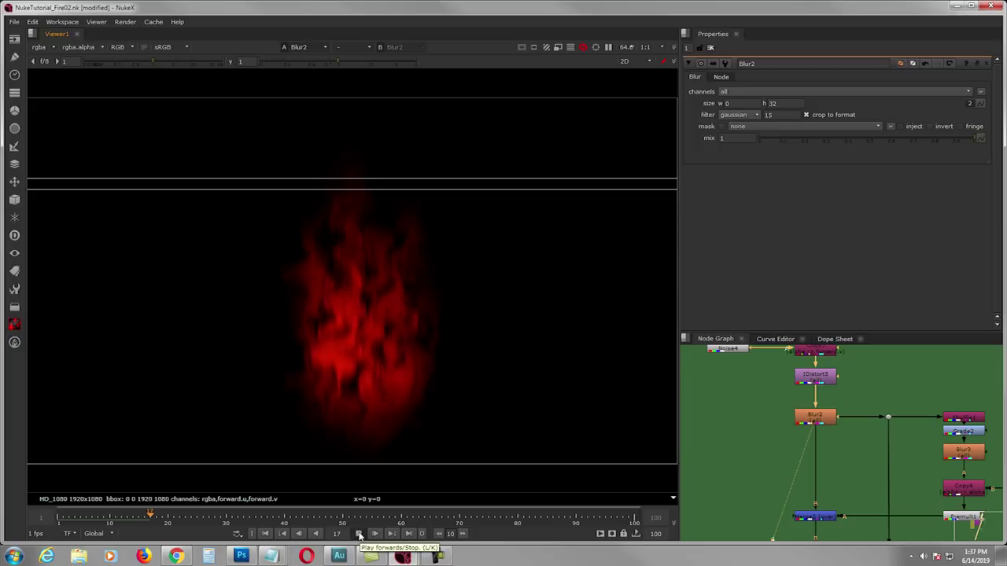
pyautogui.click(266, 534)
pyautogui.click(358, 534)
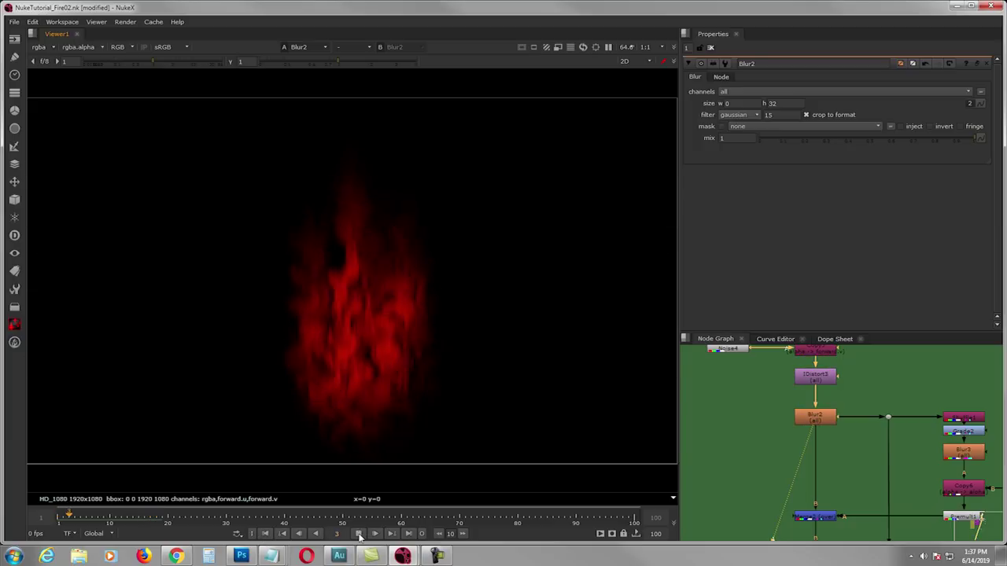
pyautogui.click(359, 534)
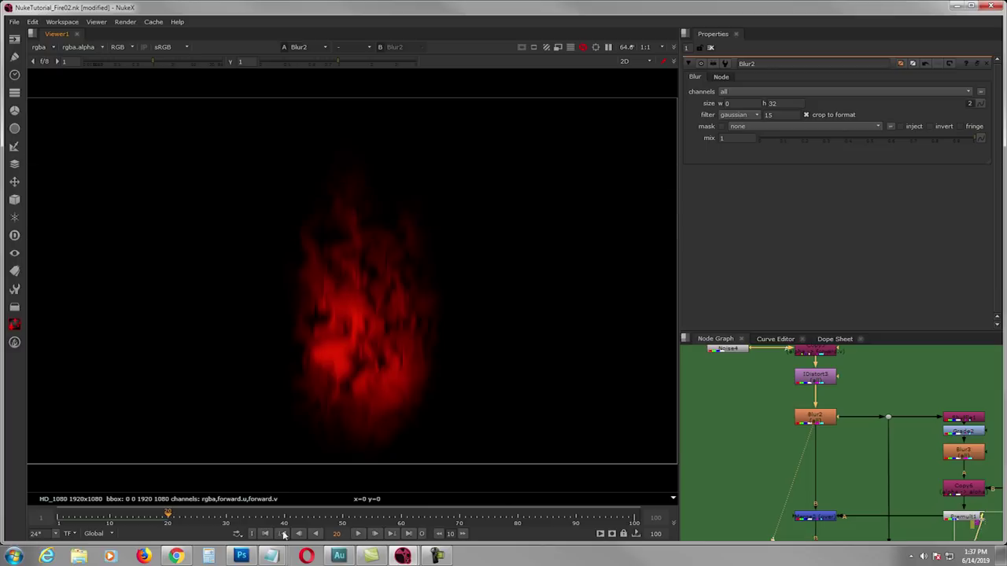
pyautogui.click(265, 534)
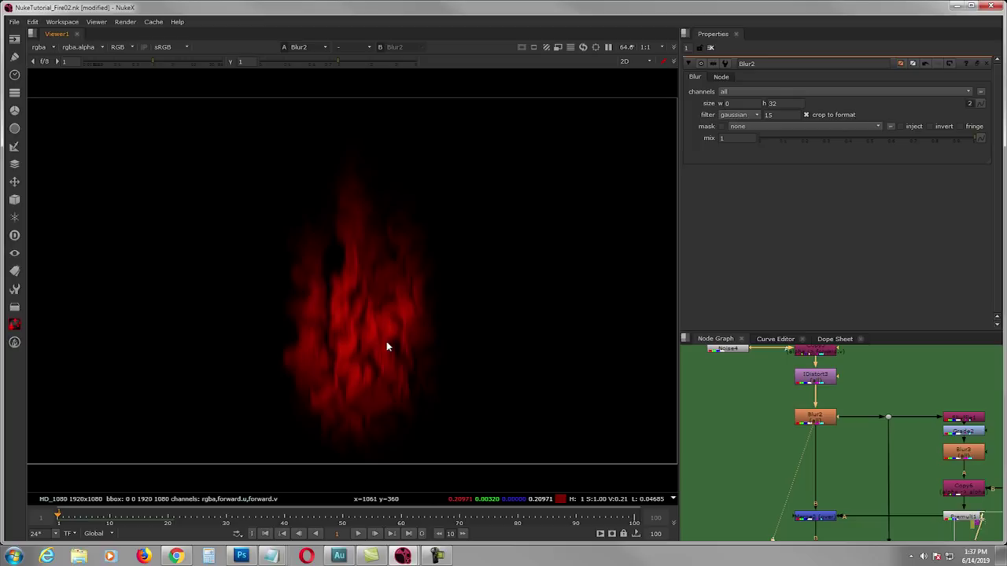
# Show the orange Constant2 in the viewer and open its properties to inspect the color
pyautogui.moveTo(804, 443); pyautogui.dragTo(758, 419, button='middle')
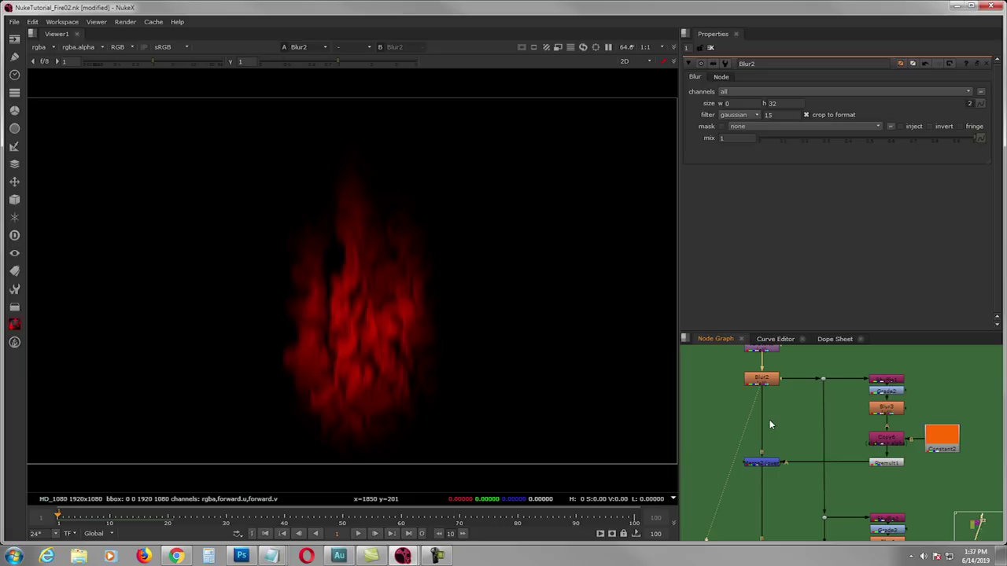
pyautogui.moveTo(792, 418)
pyautogui.mouseDown(button='middle')
pyautogui.moveTo(823, 430)
pyautogui.moveTo(778, 412)
pyautogui.mouseUp(button='middle')
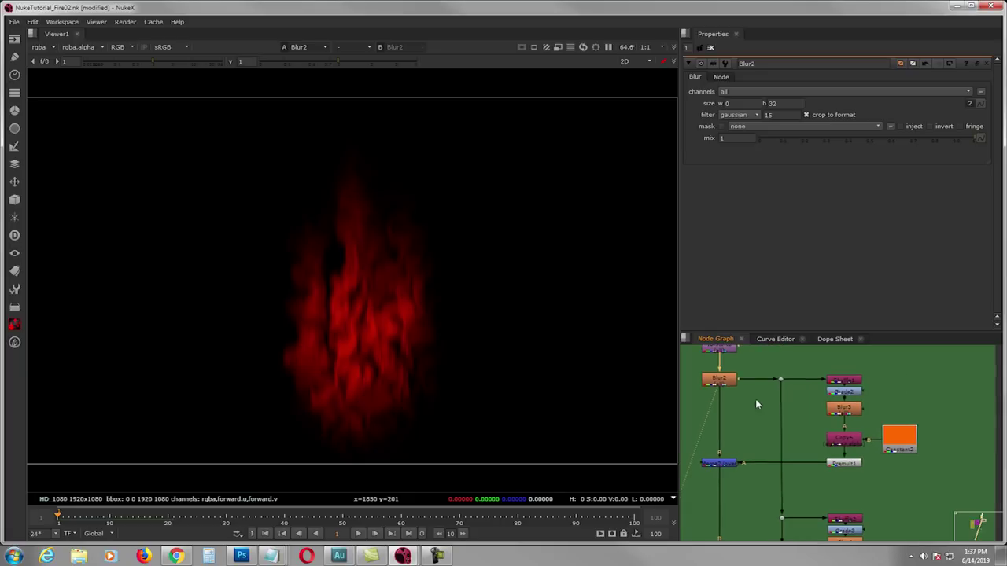
pyautogui.click(722, 382)
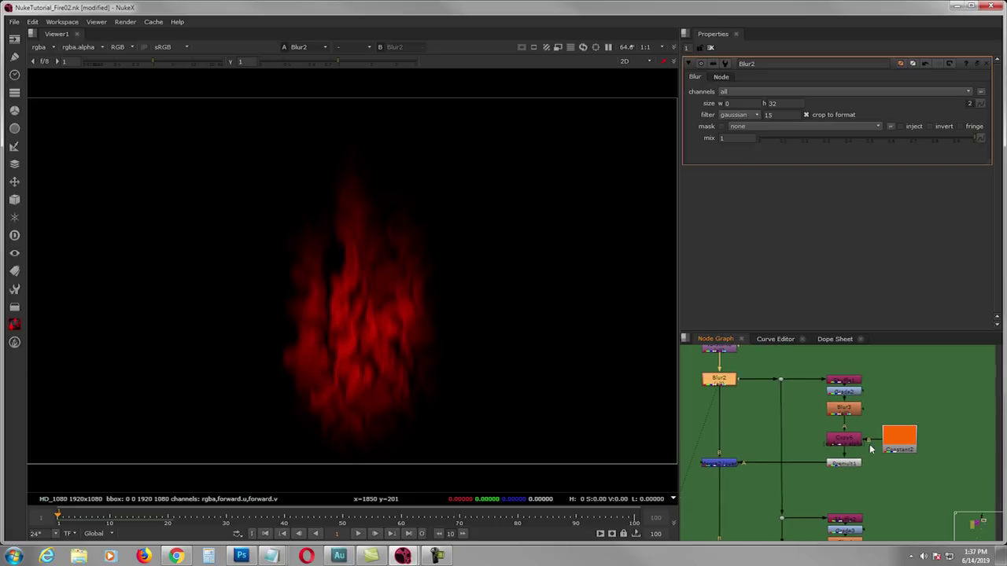
pyautogui.click(898, 440)
pyautogui.press('1')
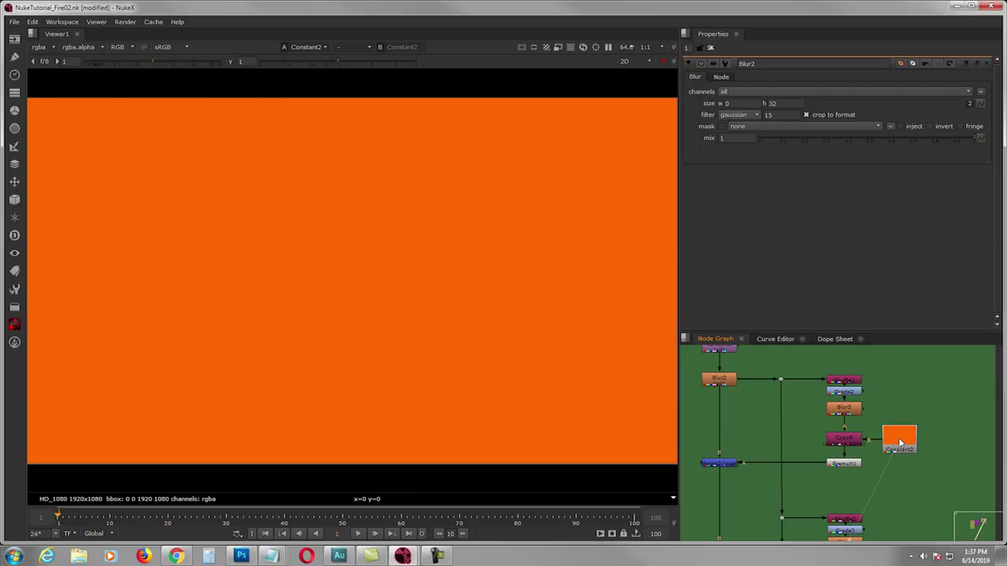
pyautogui.doubleClick(900, 442)
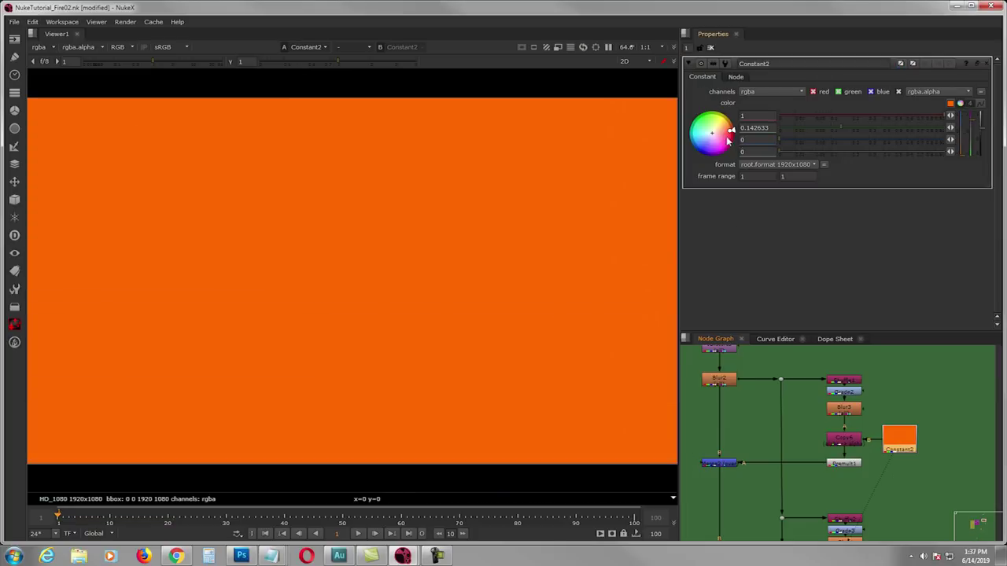
pyautogui.moveTo(835, 428); pyautogui.dragTo(855, 421, button='middle')
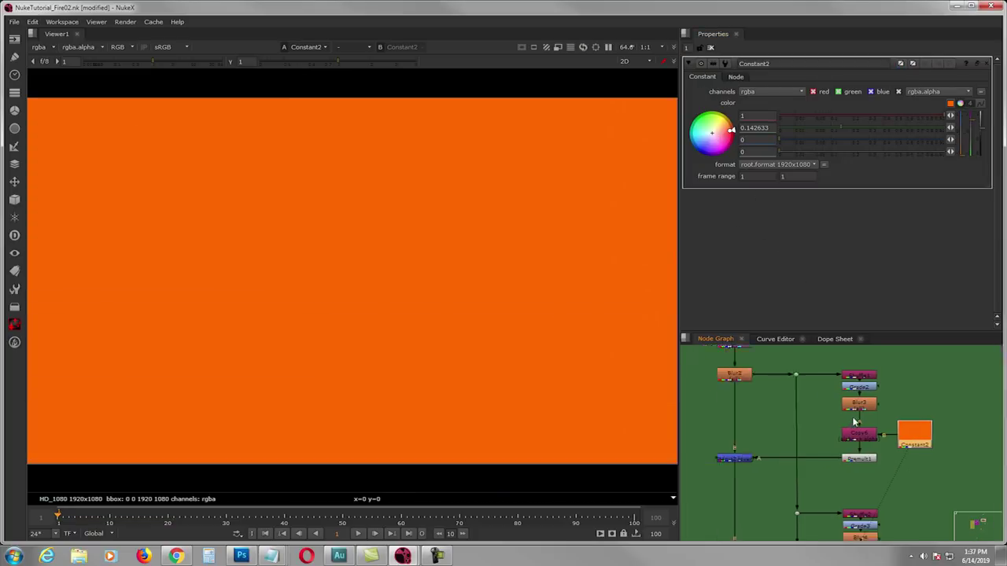
# Show Blur2 in the viewer, then open the Shuffle1 properties and show its output
pyautogui.click(747, 378)
pyautogui.press('1')
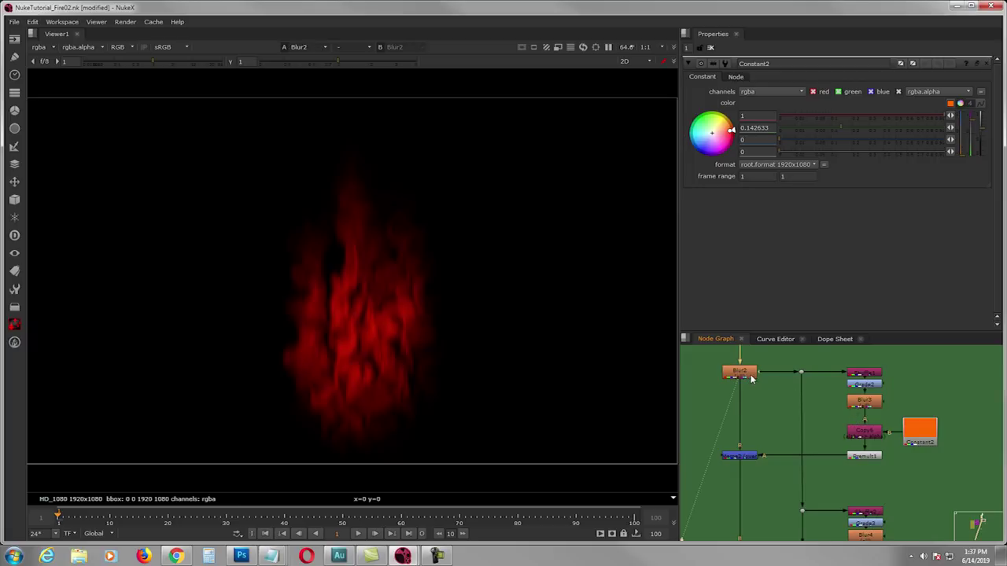
pyautogui.doubleClick(855, 373)
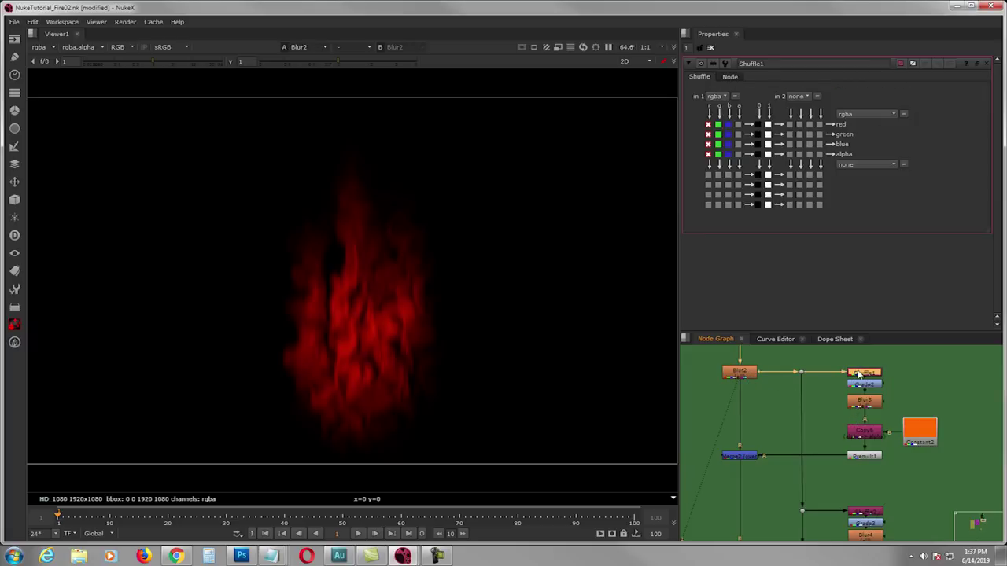
pyautogui.press('1')
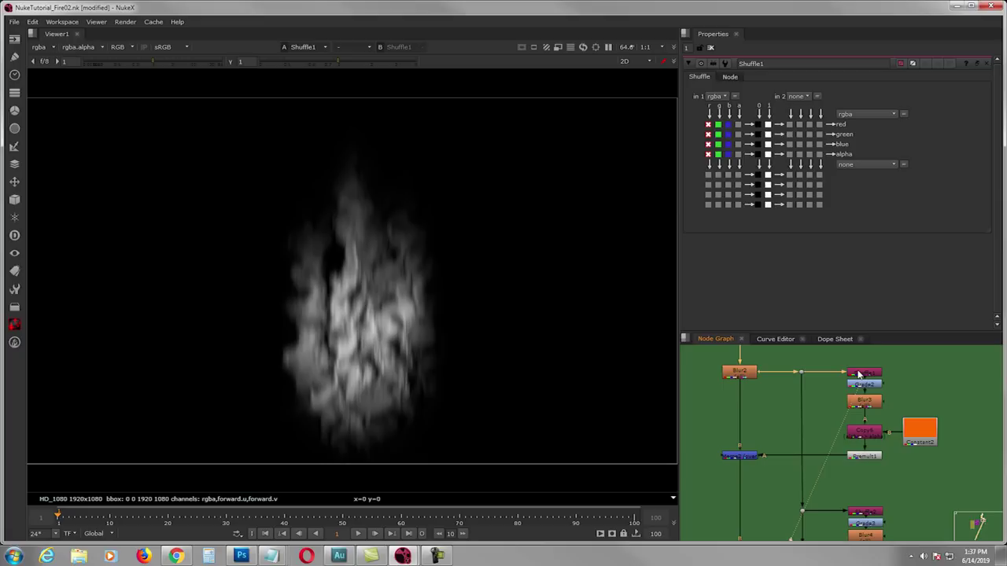
# Show the Grade2 output in the viewer and open its properties to check the blackpoint and whitepoint
pyautogui.click(864, 386)
pyautogui.press('1')
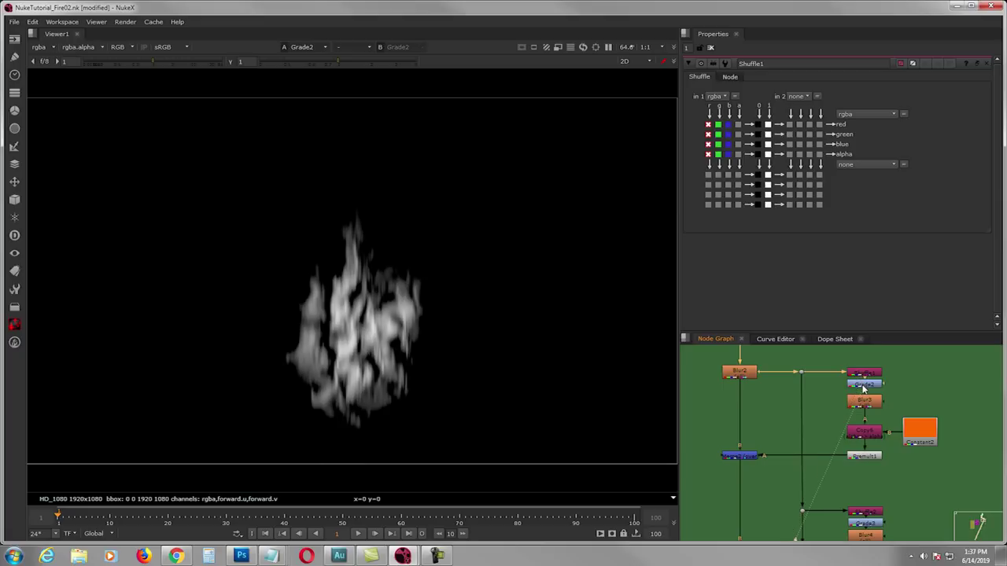
pyautogui.doubleClick(864, 385)
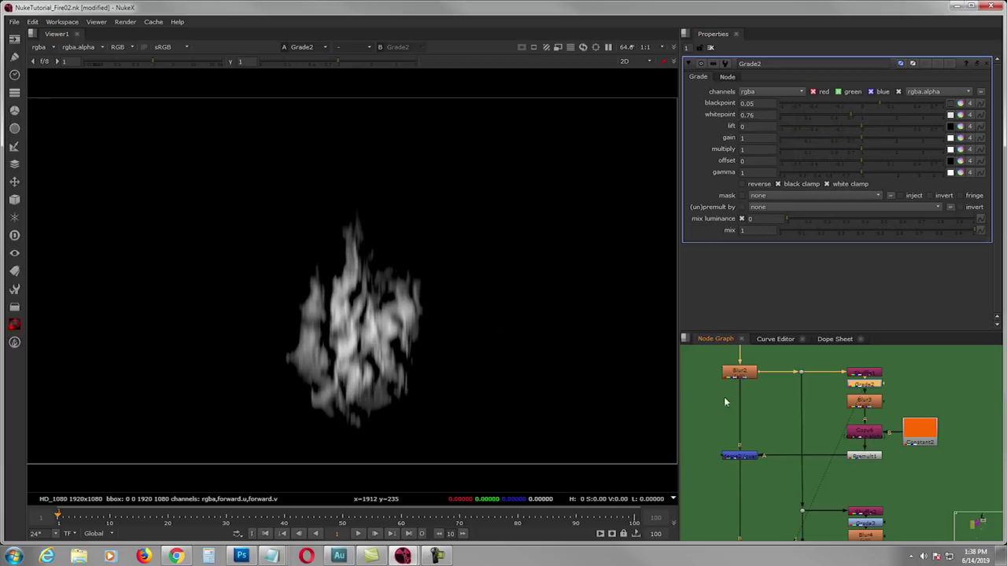
# Compare the Shuffle1 output with Blur2 in the viewer, opening the properties of each node
pyautogui.click(858, 375)
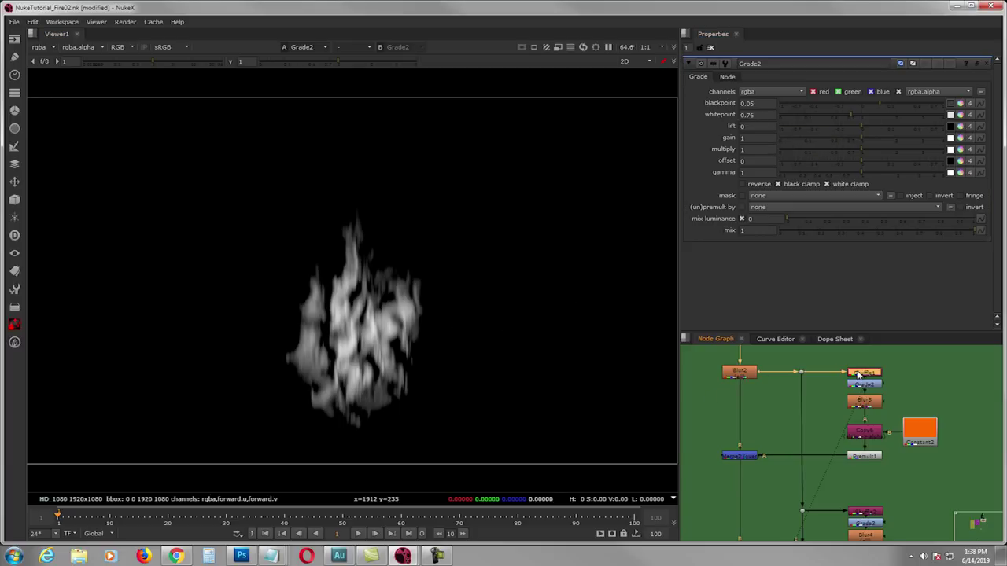
pyautogui.press('1')
pyautogui.doubleClick(858, 376)
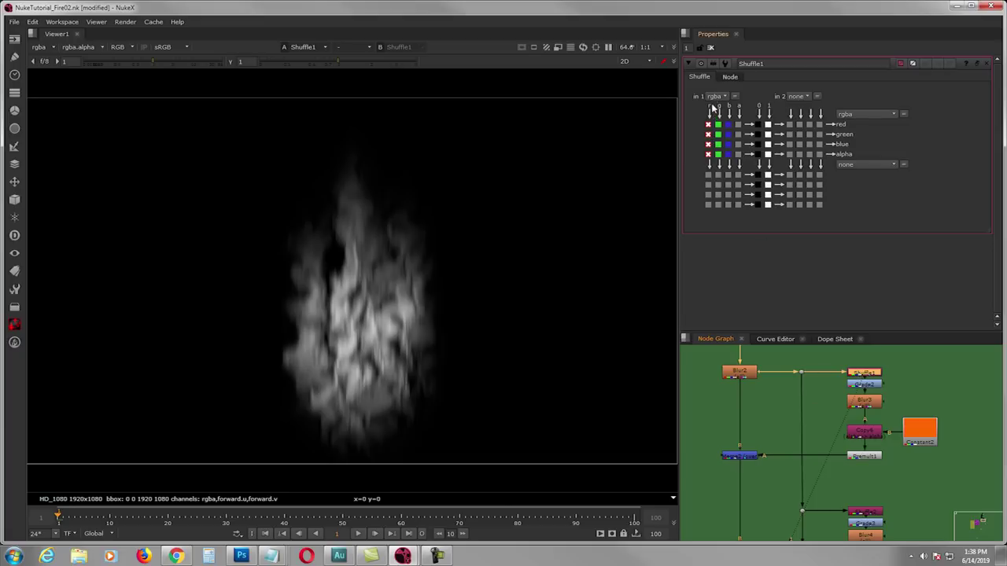
pyautogui.click(740, 374)
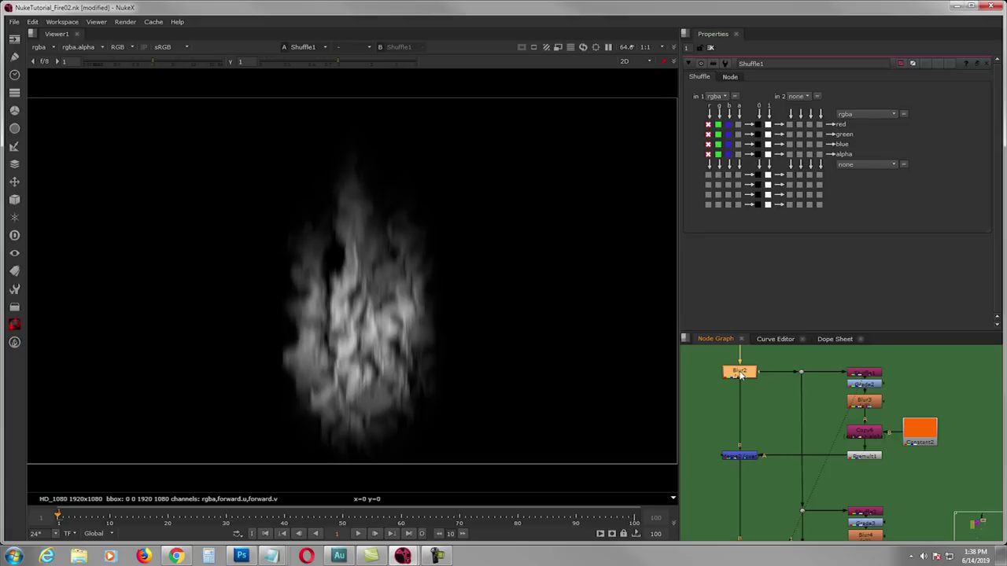
pyautogui.press('1')
pyautogui.doubleClick(740, 375)
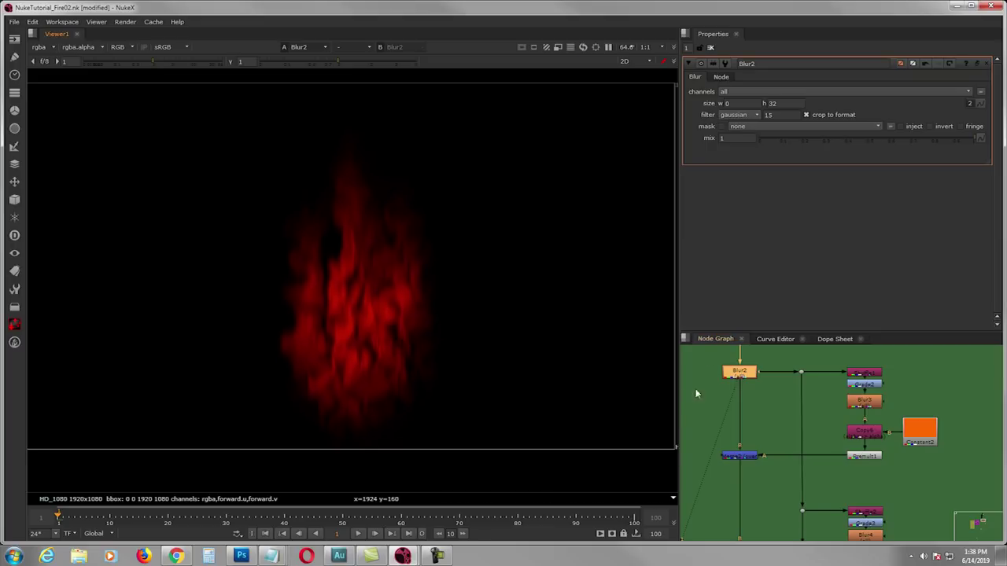
pyautogui.click(728, 387)
# Inspect Blur2's alpha, red, green and blue channels individually in the viewer, then restore the RGB display
pyautogui.moveTo(728, 387); pyautogui.dragTo(763, 409, button='middle')
pyautogui.scroll(2, 762, 409)
pyautogui.moveTo(387, 320); pyautogui.dragTo(386, 307, button='middle')
pyautogui.press('a')
pyautogui.press('g')
pyautogui.press('b')
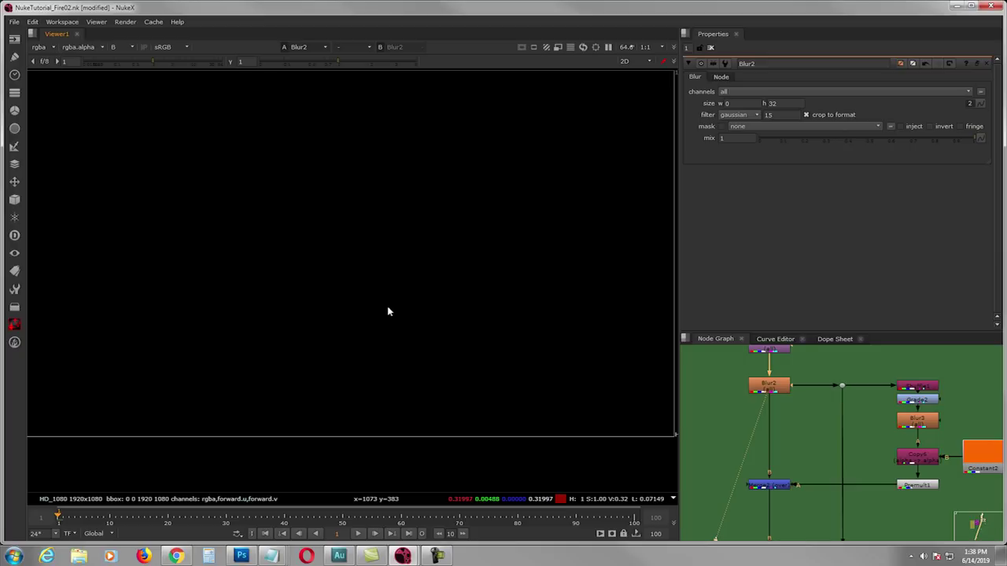
pyautogui.press('r')
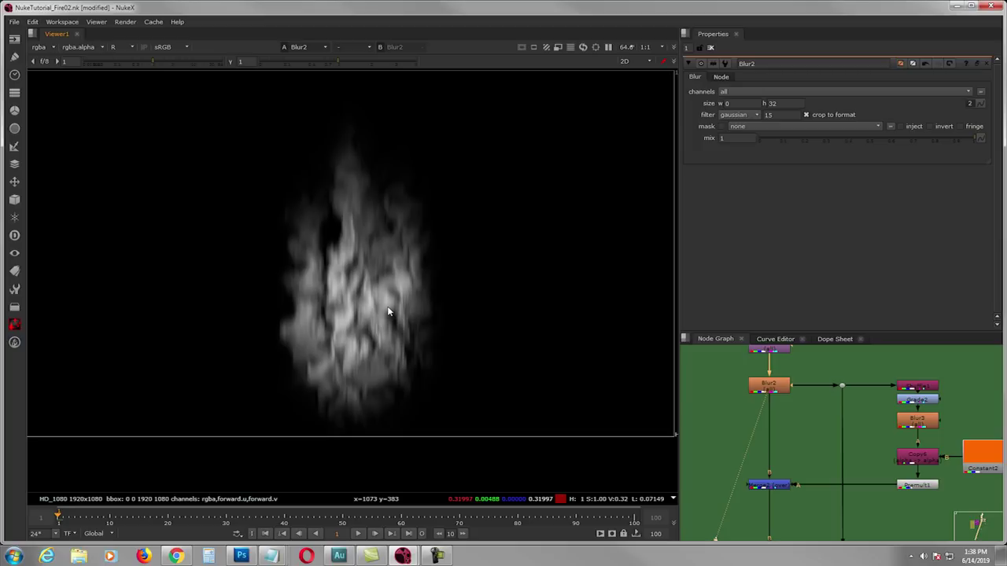
pyautogui.press('g')
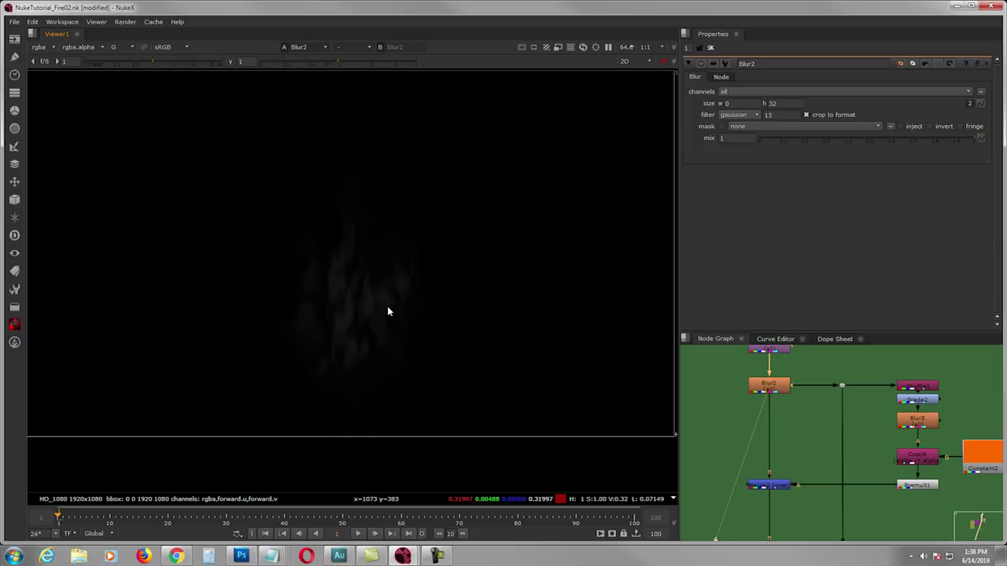
pyautogui.press('b')
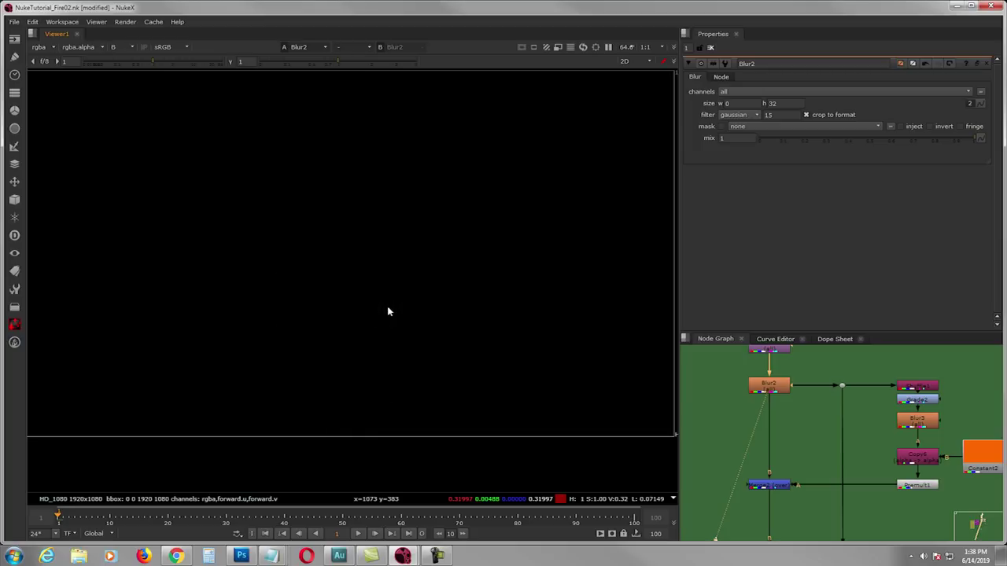
pyautogui.press('r')
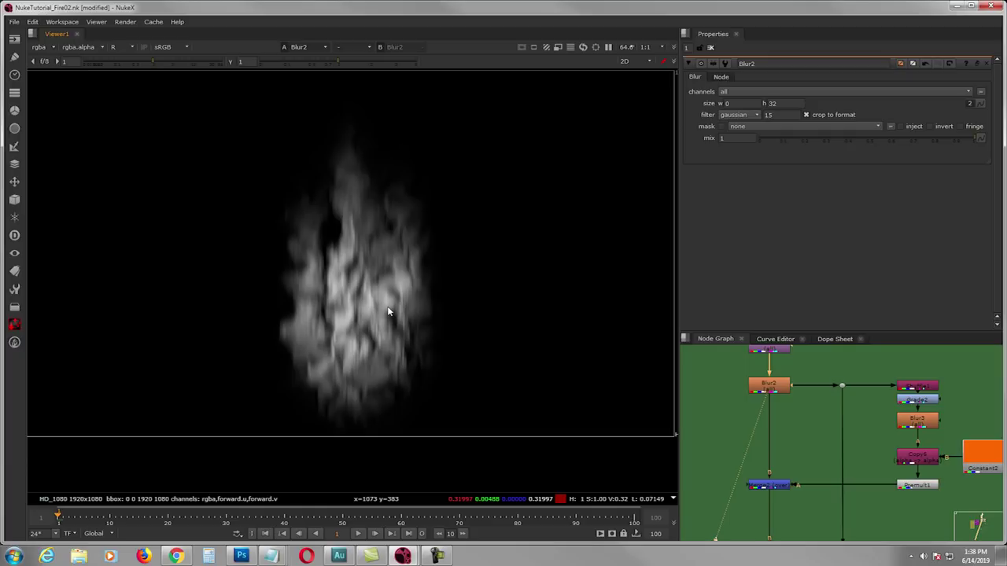
pyautogui.press('r')
# Open the Shuffle1 properties and show its output in the viewer, followed by the Grade2 output
pyautogui.moveTo(770, 390); pyautogui.dragTo(754, 398, button='middle')
pyautogui.click(753, 398)
pyautogui.doubleClick(903, 395)
pyautogui.press('1')
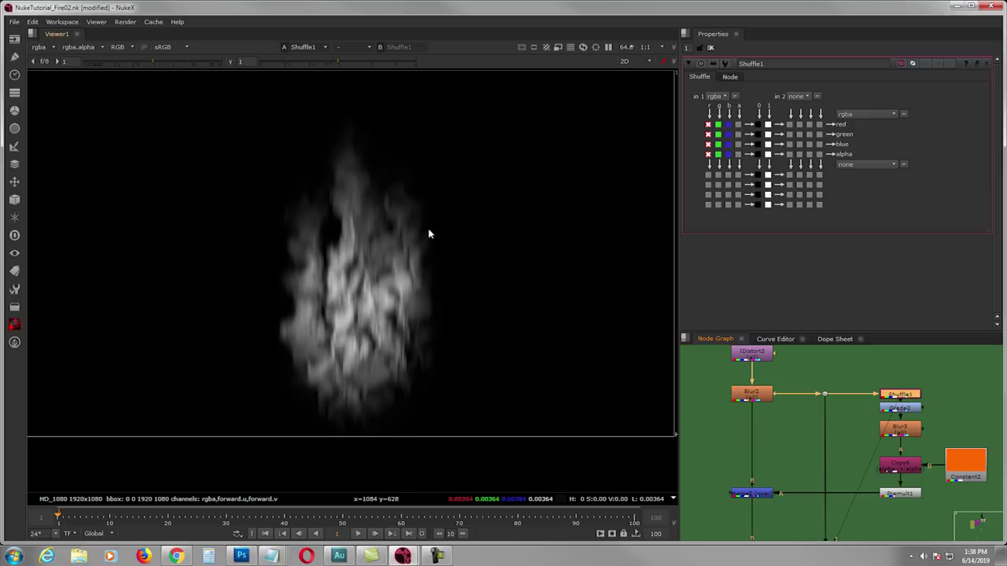
pyautogui.click(905, 409)
pyautogui.press('1')
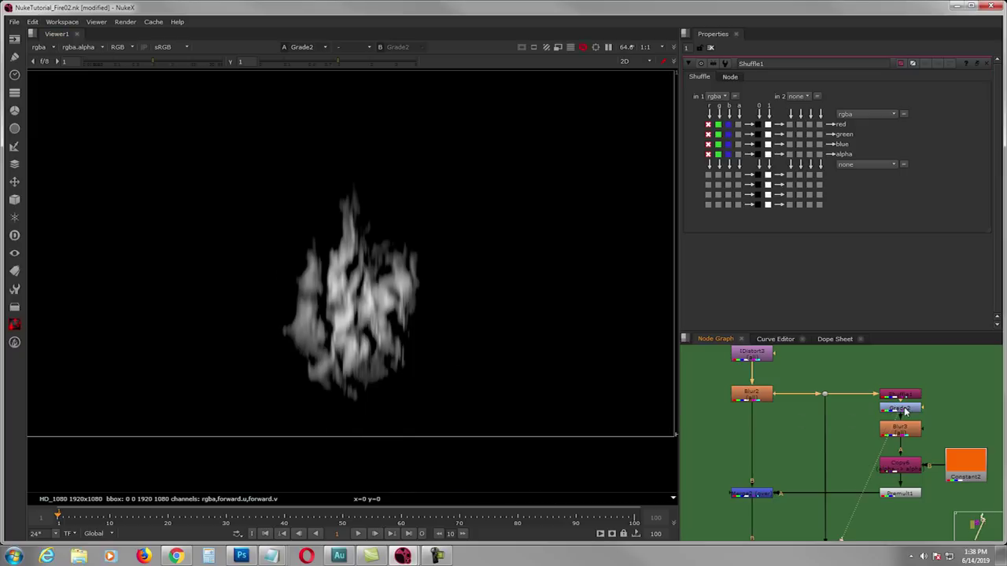
# Open the Grade2 properties to check its blackpoint and whitepoint, and open Blur3's properties and show its output in the viewer
pyautogui.doubleClick(904, 409)
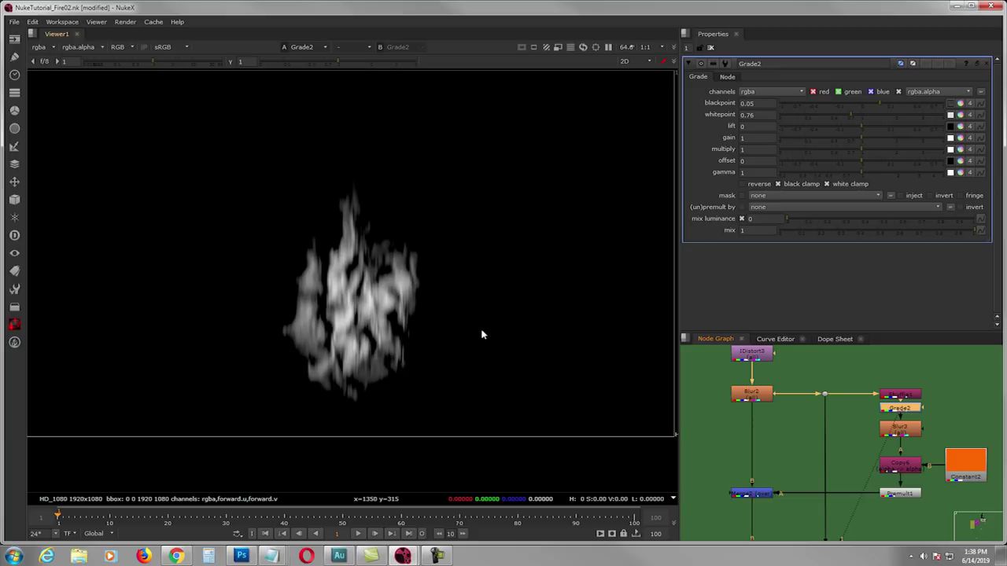
pyautogui.moveTo(874, 451); pyautogui.dragTo(854, 440, button='middle')
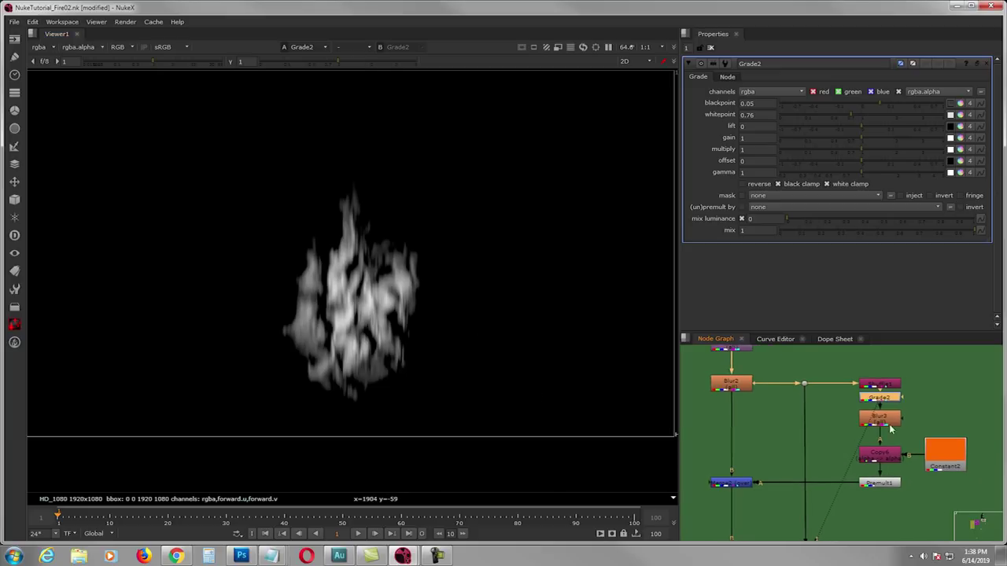
pyautogui.doubleClick(882, 421)
pyautogui.press('1')
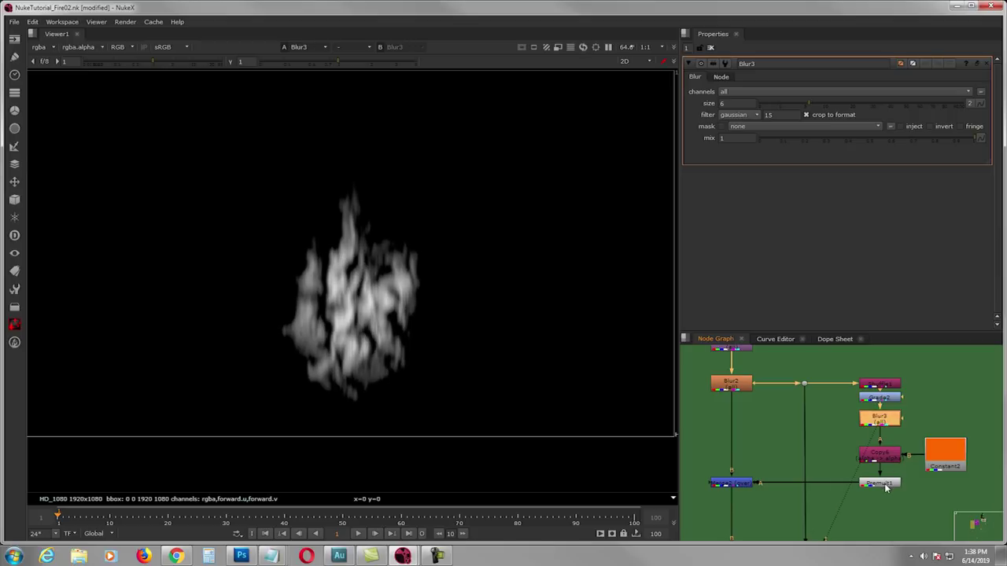
# Show the Premult1 output in the viewer, followed by the Merge2 result that combines it with the red flames
pyautogui.click(884, 482)
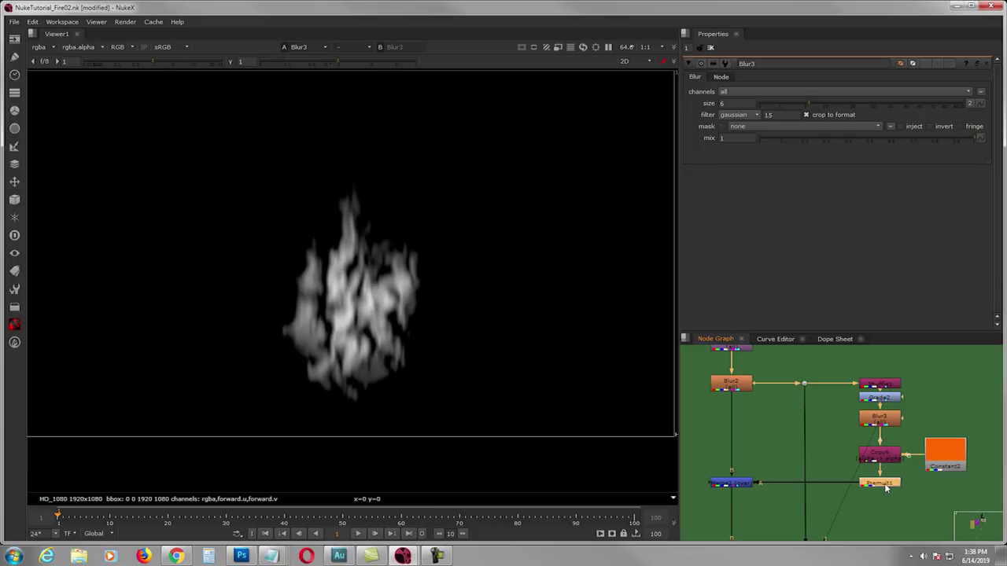
pyautogui.press('1')
pyautogui.moveTo(769, 479); pyautogui.dragTo(791, 473, button='middle')
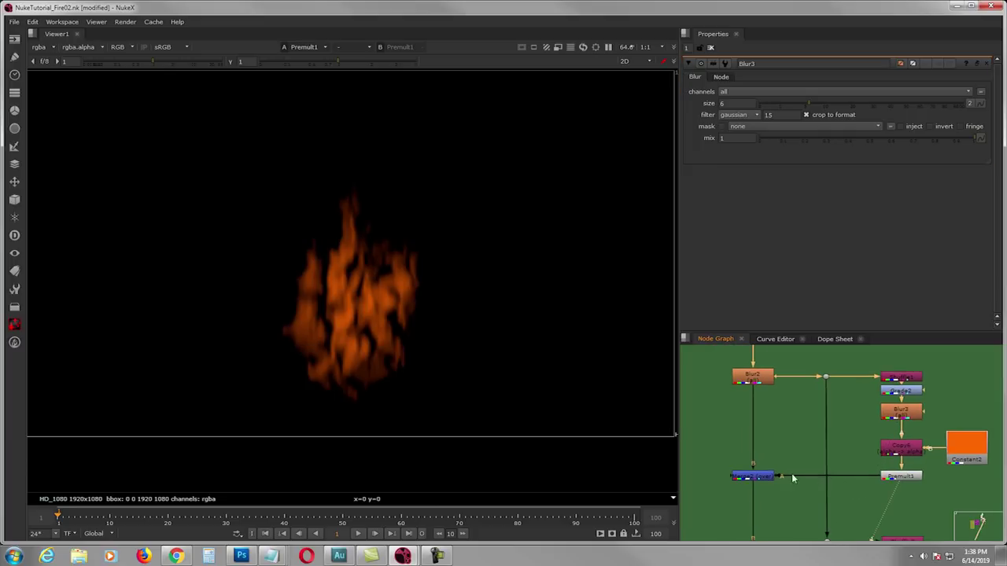
pyautogui.click(763, 477)
pyautogui.press('1')
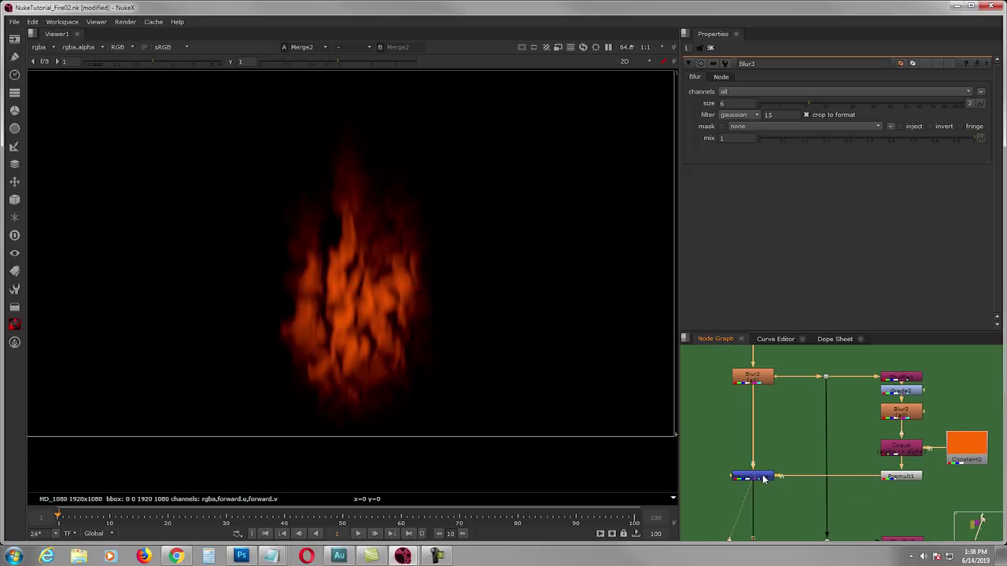
# Compare the Blur2 output with the Merge2 result by switching the viewer repeatedly between them, ending on Merge2
pyautogui.click(755, 380)
pyautogui.press('2')
pyautogui.press('1')
pyautogui.press('2')
pyautogui.press('1')
pyautogui.press('2')
pyautogui.press('1')
pyautogui.press('2')
pyautogui.press('1')
pyautogui.press('2')
pyautogui.press('1')
pyautogui.press('2')
pyautogui.press('1')
pyautogui.press('2')
pyautogui.press('1')
pyautogui.press('2')
pyautogui.press('1')
# View the yellow Constant3 color and the Dot2 output feeding the second color branch
pyautogui.moveTo(776, 439); pyautogui.dragTo(799, 424, button='middle')
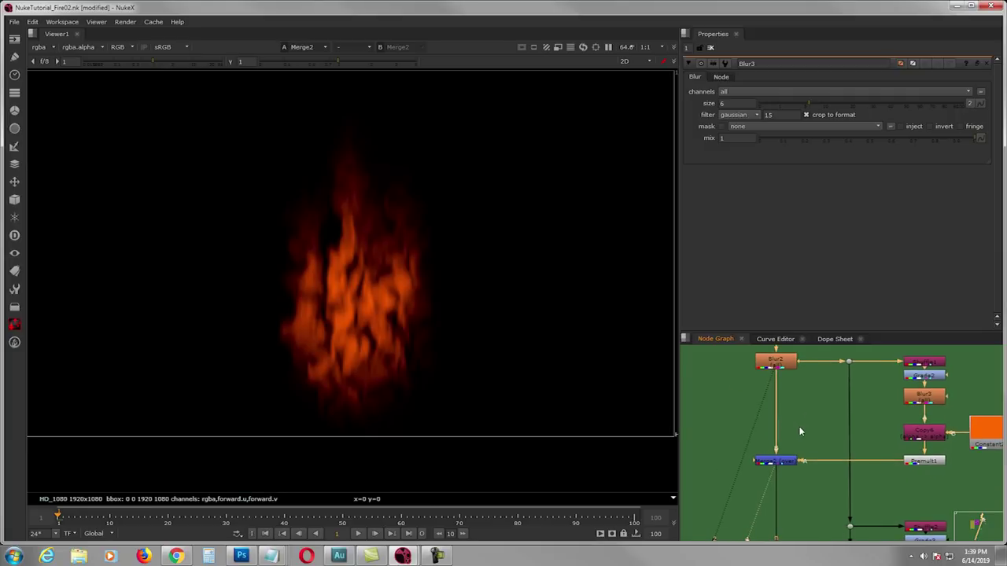
pyautogui.moveTo(767, 386); pyautogui.dragTo(763, 416)
pyautogui.scroll(-2, 767, 429)
pyautogui.moveTo(789, 464); pyautogui.dragTo(795, 498, button='middle')
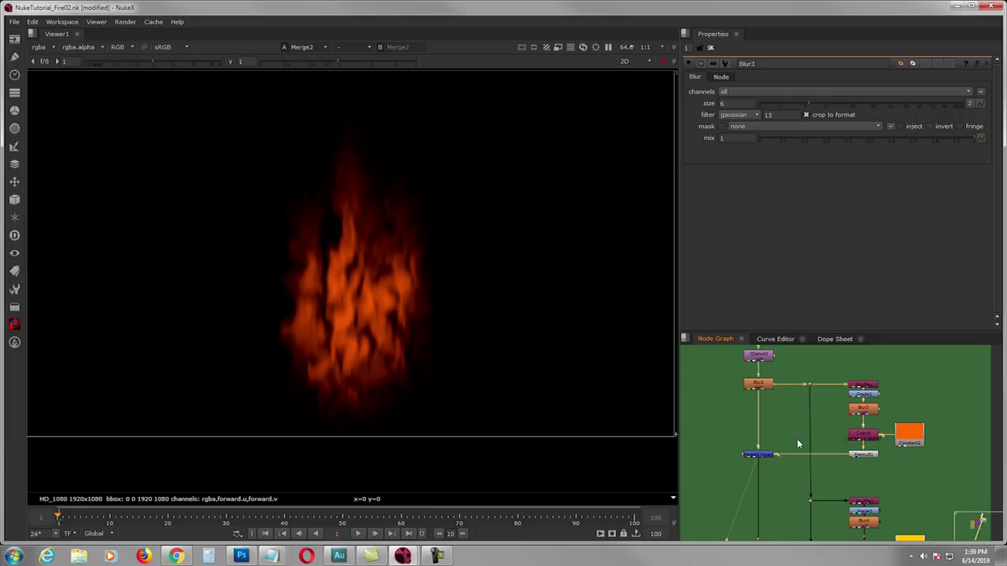
pyautogui.scroll(1, 779, 406)
pyautogui.moveTo(814, 476); pyautogui.dragTo(786, 400, button='middle')
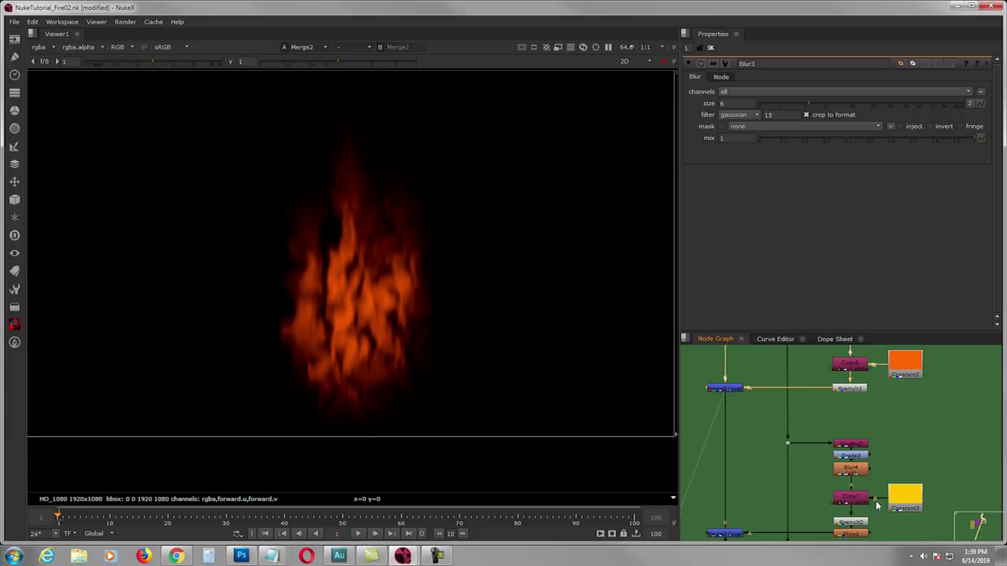
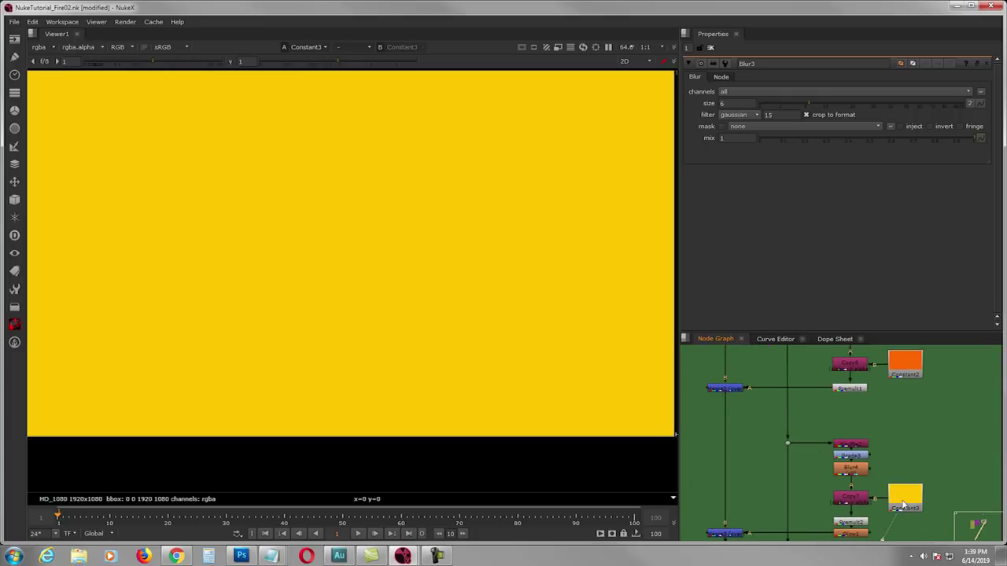
pyautogui.click(827, 486)
pyautogui.press('1')
pyautogui.moveTo(821, 497); pyautogui.dragTo(822, 413, button='middle')
pyautogui.scroll(2, 822, 412)
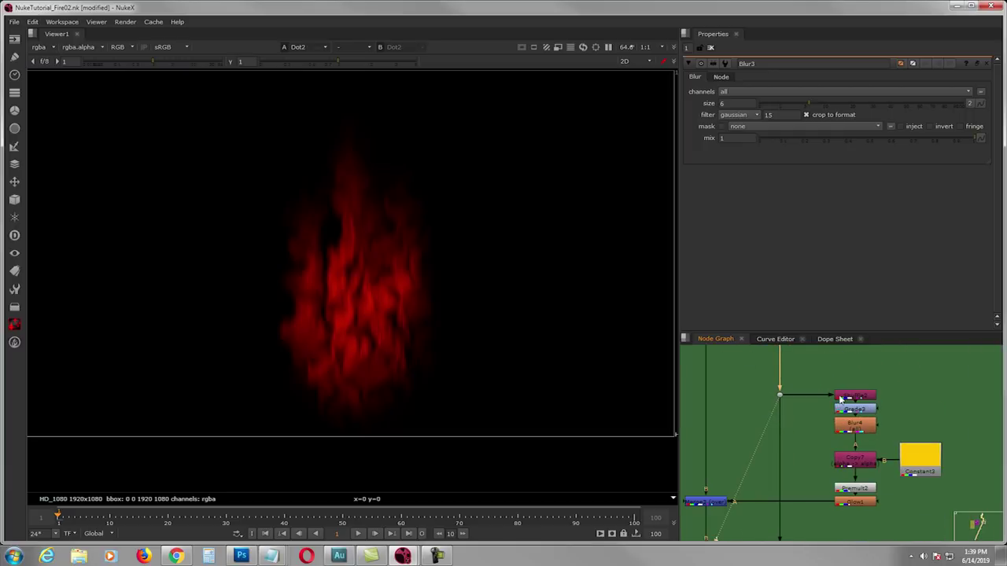
# Show the Shuffle2 and Grade3 outputs in the viewer, opening each node's properties to check the channel routing and blackpoint
pyautogui.doubleClick(840, 399)
pyautogui.press('1')
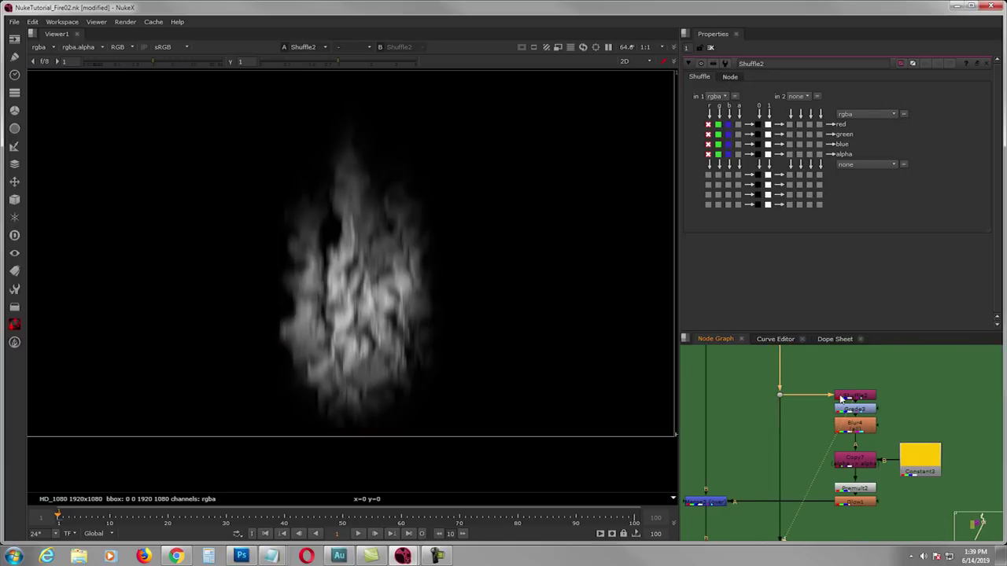
pyautogui.click(852, 410)
pyautogui.press('1')
pyautogui.doubleClick(853, 410)
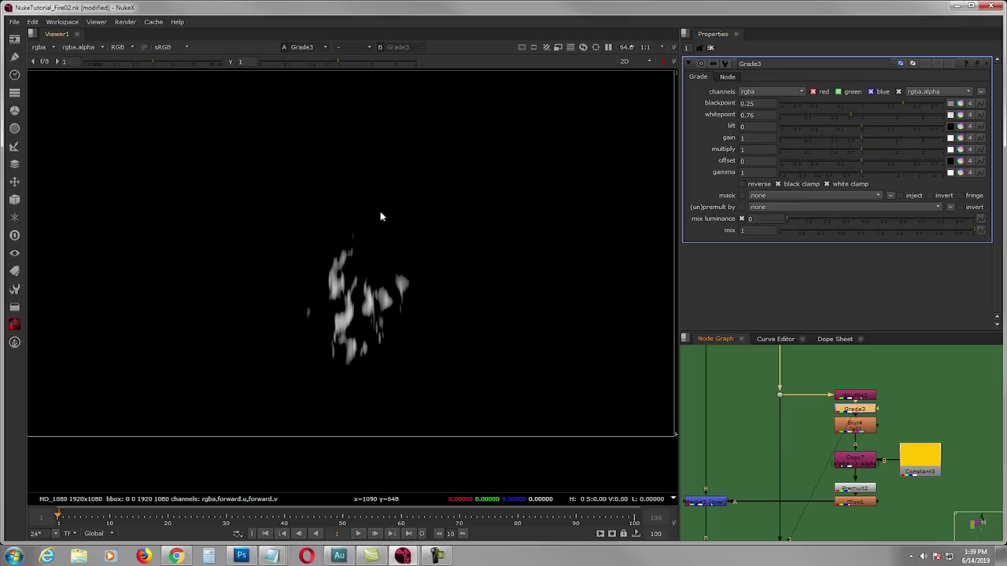
# Show the Blur4, Premult2 and Glow1 outputs of the yellow branch one after another in the viewer
pyautogui.click(856, 427)
pyautogui.press('1')
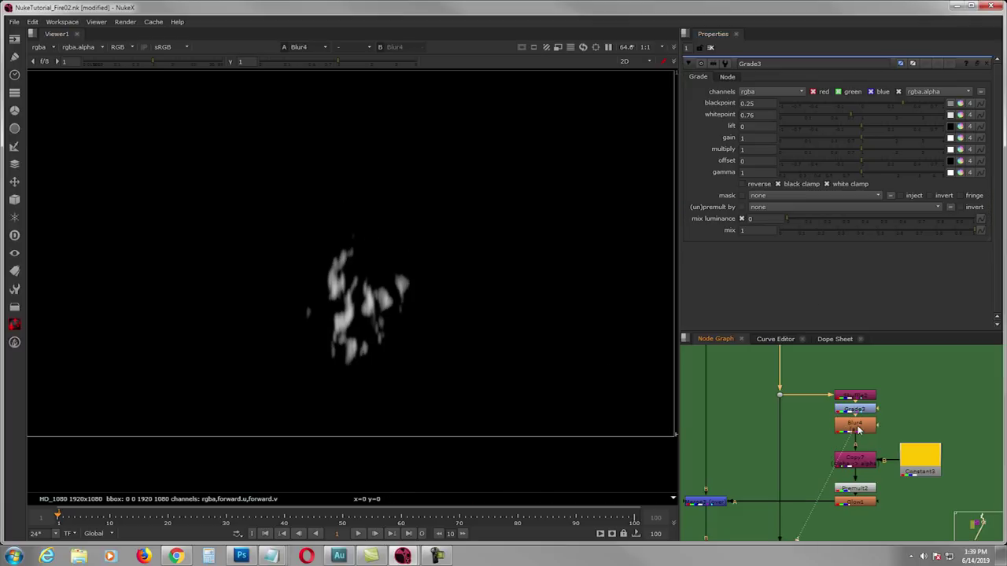
pyautogui.click(854, 491)
pyautogui.press('1')
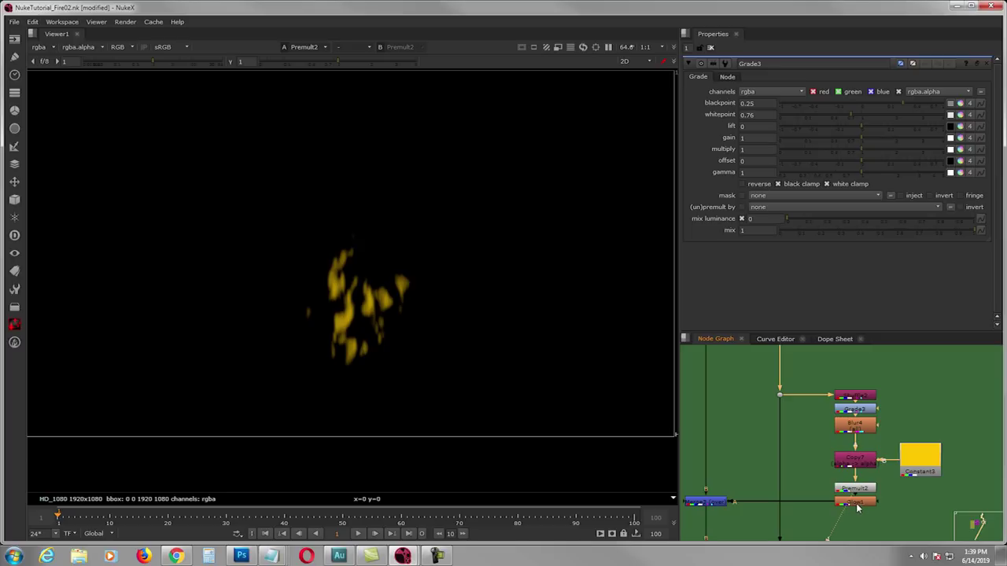
pyautogui.click(856, 502)
pyautogui.press('1')
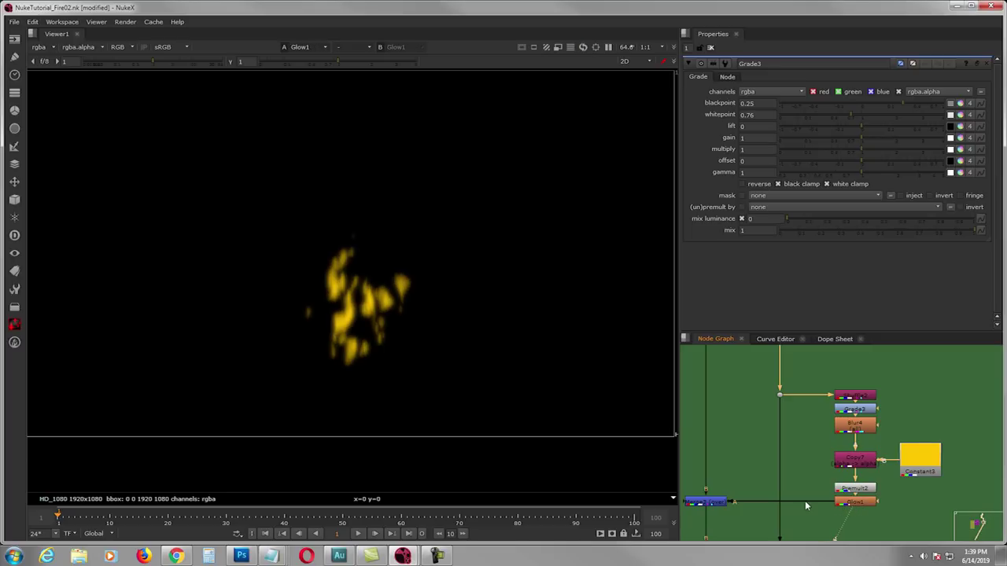
# Show the Merge3 result in the viewer and compare it with Merge2 to examine the added yellow layer
pyautogui.moveTo(759, 511); pyautogui.dragTo(822, 485, button='middle')
pyautogui.click(767, 477)
pyautogui.press('1')
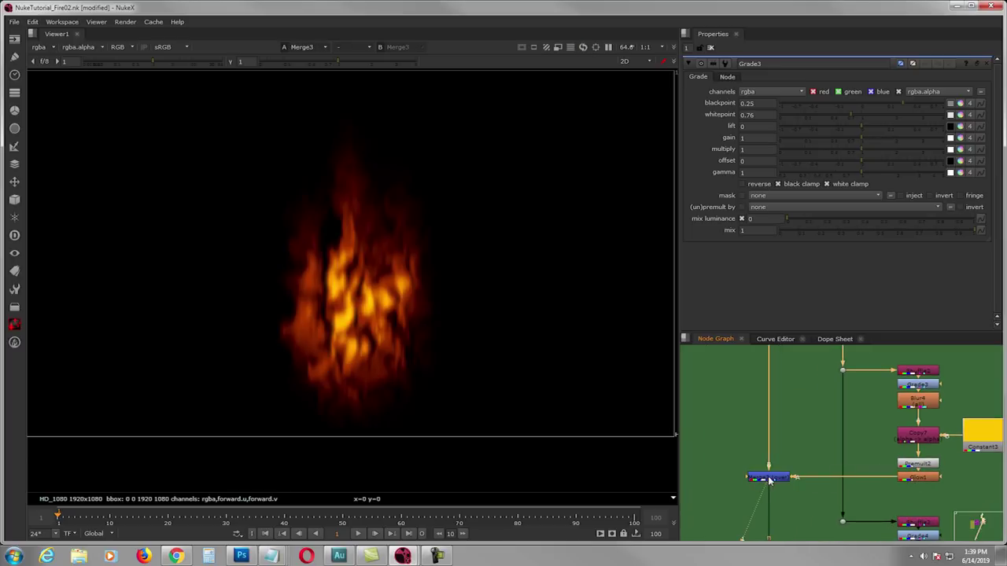
pyautogui.scroll(-2, 790, 448)
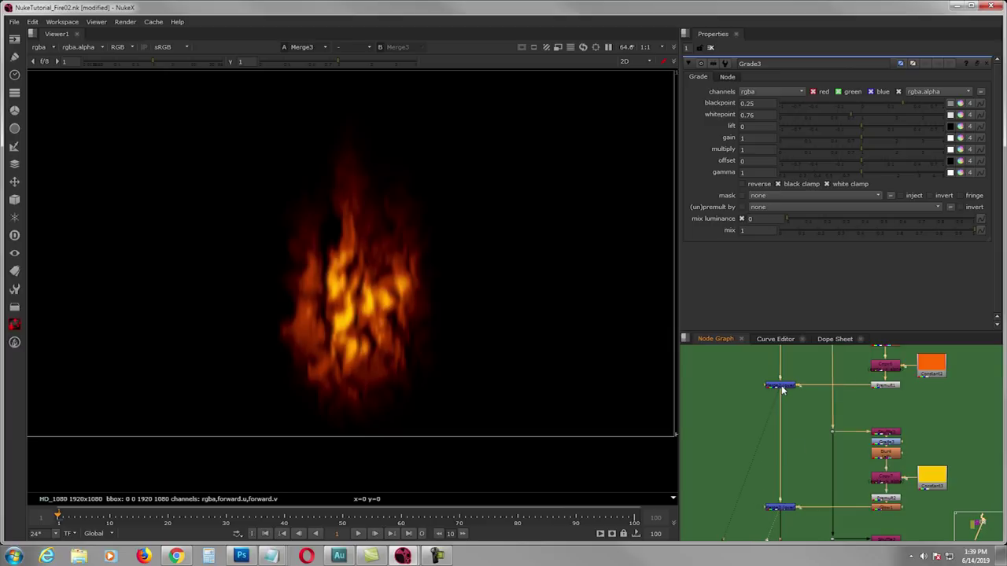
pyautogui.press('1')
pyautogui.press('2')
# Show the white branch's Shuffle3 and Grade4 outputs in the viewer, opening each node's properties to check their settings
pyautogui.scroll(-2, 788, 466)
pyautogui.moveTo(788, 535); pyautogui.dragTo(802, 436, button='middle')
pyautogui.scroll(3, 802, 464)
pyautogui.scroll(-1, 809, 434)
pyautogui.moveTo(799, 391); pyautogui.dragTo(793, 453, button='middle')
pyautogui.moveTo(787, 363); pyautogui.dragTo(787, 384, button='middle')
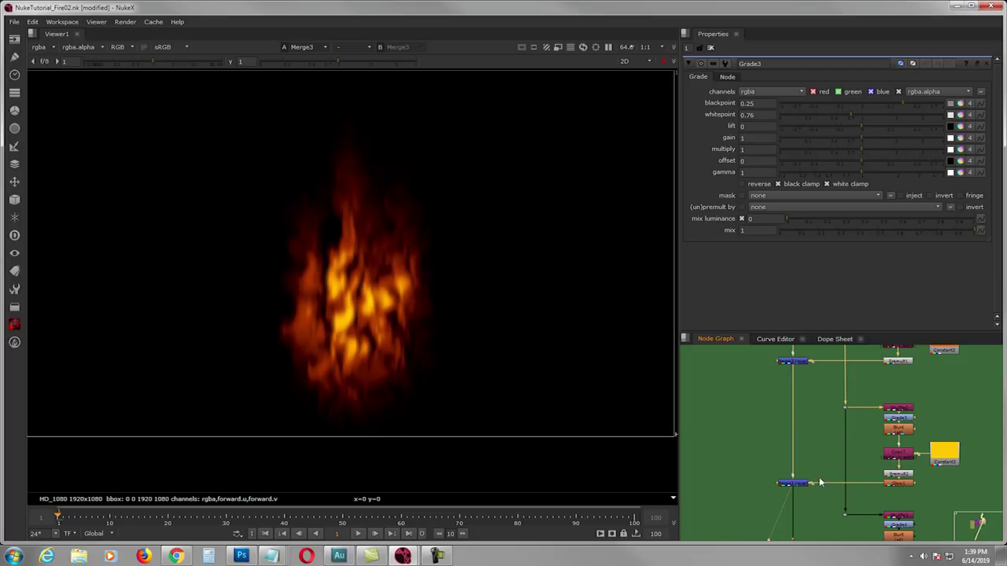
pyautogui.scroll(-2, 810, 457)
pyautogui.scroll(2, 859, 478)
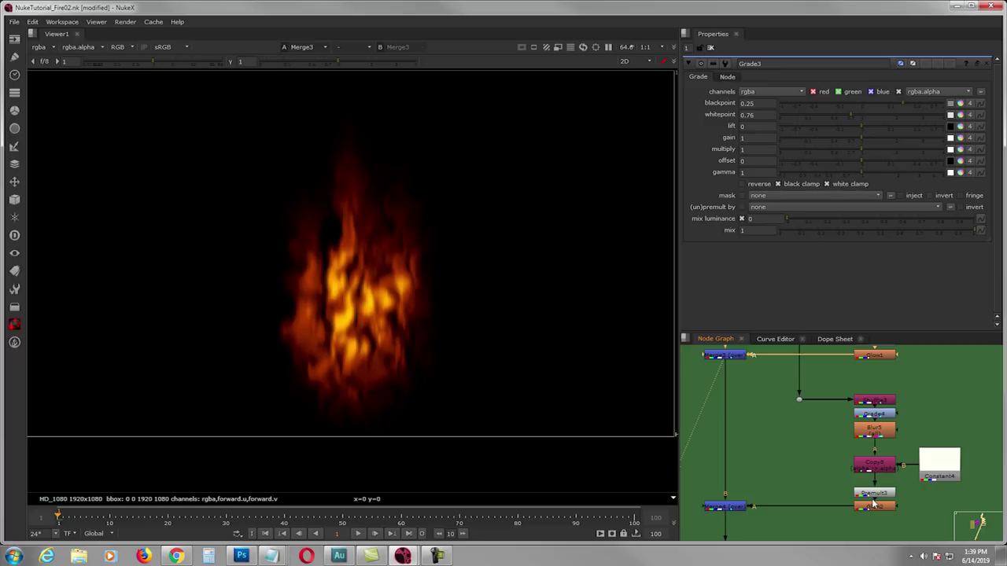
pyautogui.moveTo(882, 513); pyautogui.dragTo(855, 492, button='middle')
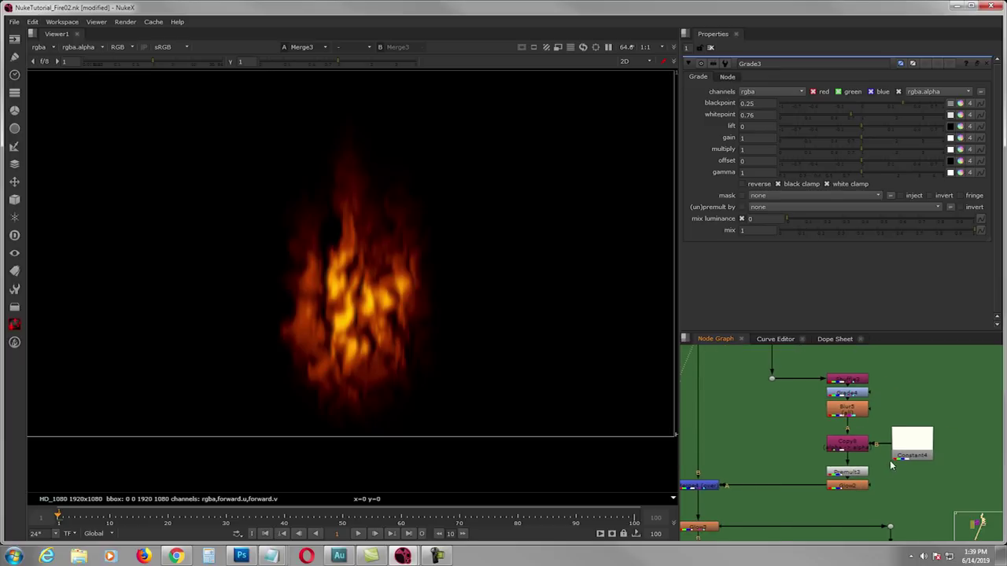
pyautogui.doubleClick(846, 382)
pyautogui.press('1')
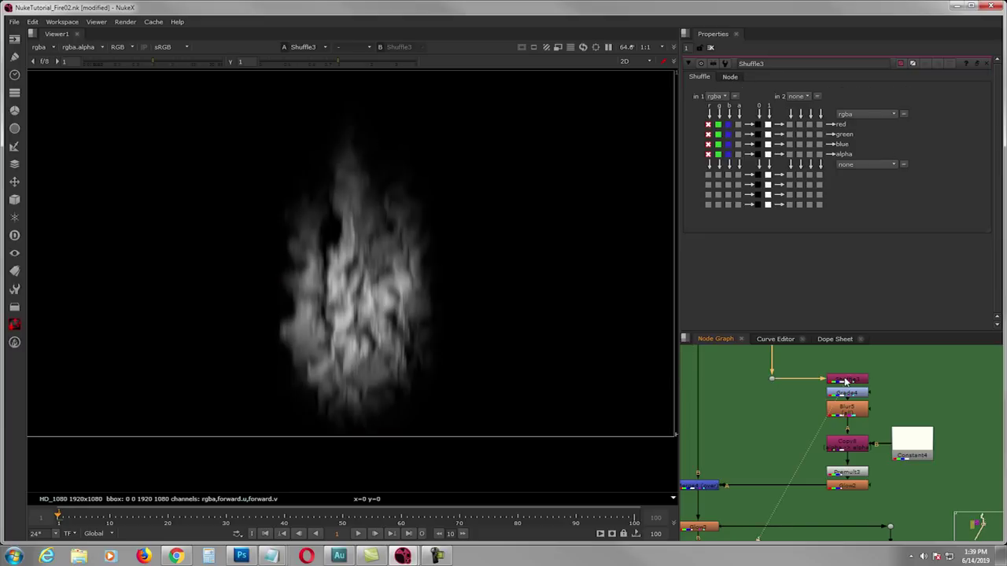
pyautogui.click(849, 396)
pyautogui.press('1')
pyautogui.doubleClick(849, 395)
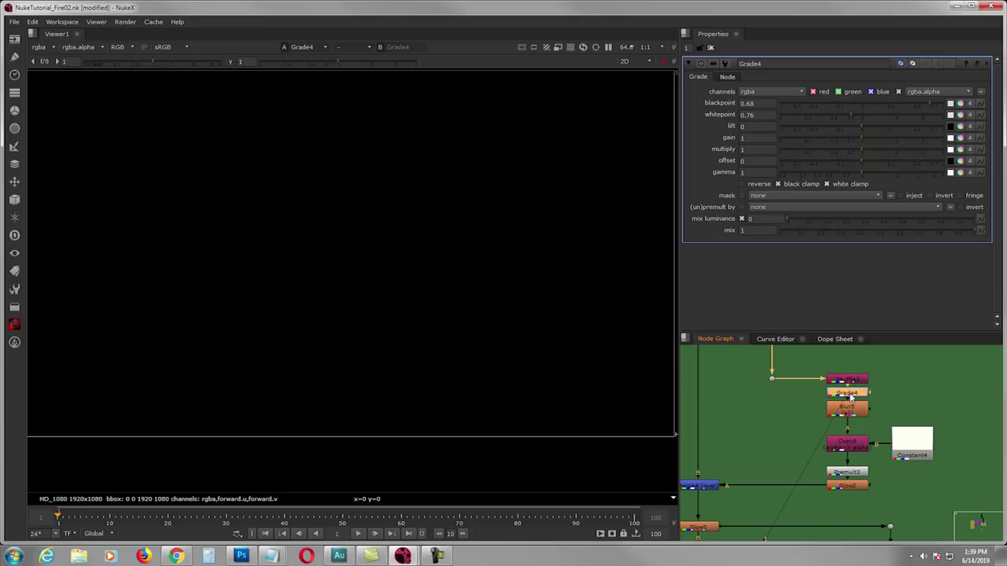
# Scrub the timeline to frame 39 to find the brightest flame areas, and view the Premult3 and Glow2 outputs
pyautogui.moveTo(171, 526); pyautogui.dragTo(461, 522)
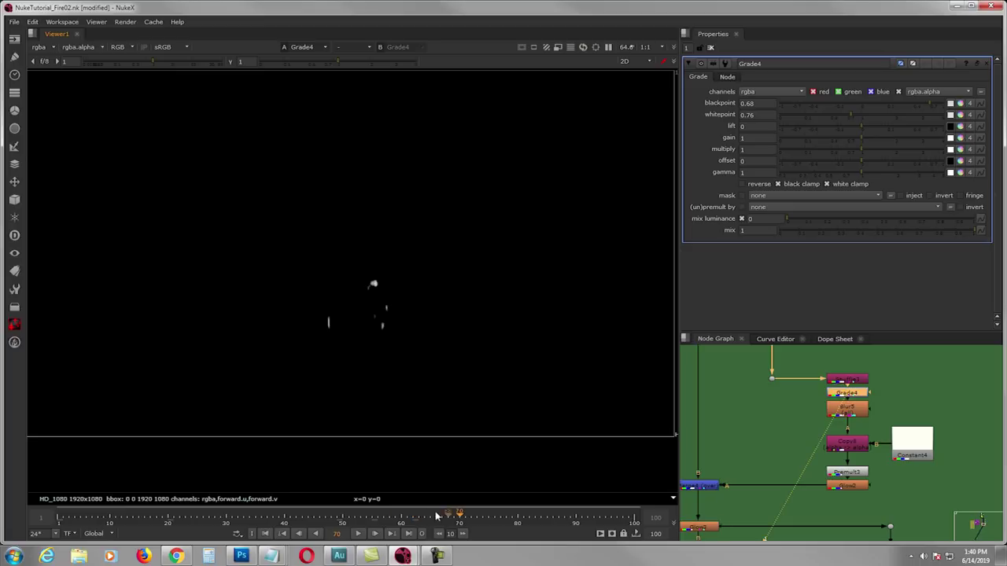
pyautogui.click(272, 520)
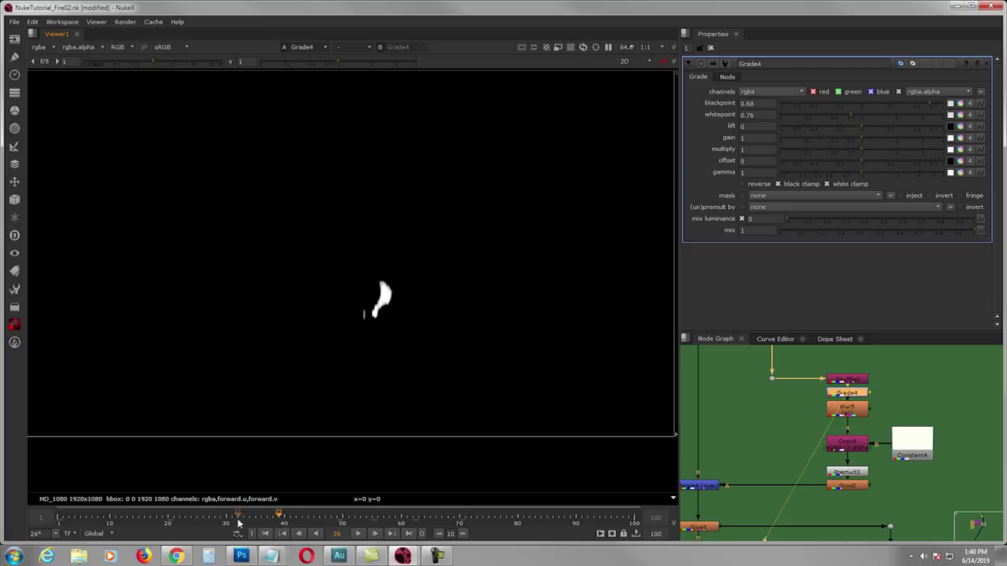
pyautogui.click(846, 473)
pyautogui.press('1')
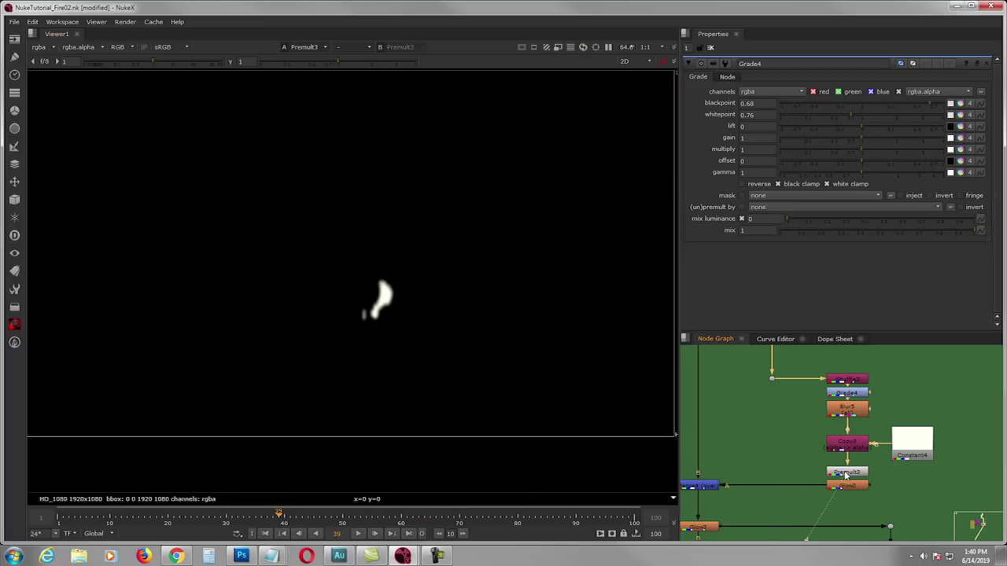
pyautogui.click(846, 486)
pyautogui.press('1')
# Show the Merge4 result in the viewer and compare it with Merge3 to examine the added white core
pyautogui.moveTo(770, 472); pyautogui.dragTo(828, 472, button='middle')
pyautogui.click(766, 485)
pyautogui.press('1')
pyautogui.moveTo(790, 443); pyautogui.dragTo(801, 478, button='middle')
pyautogui.scroll(-3, 799, 478)
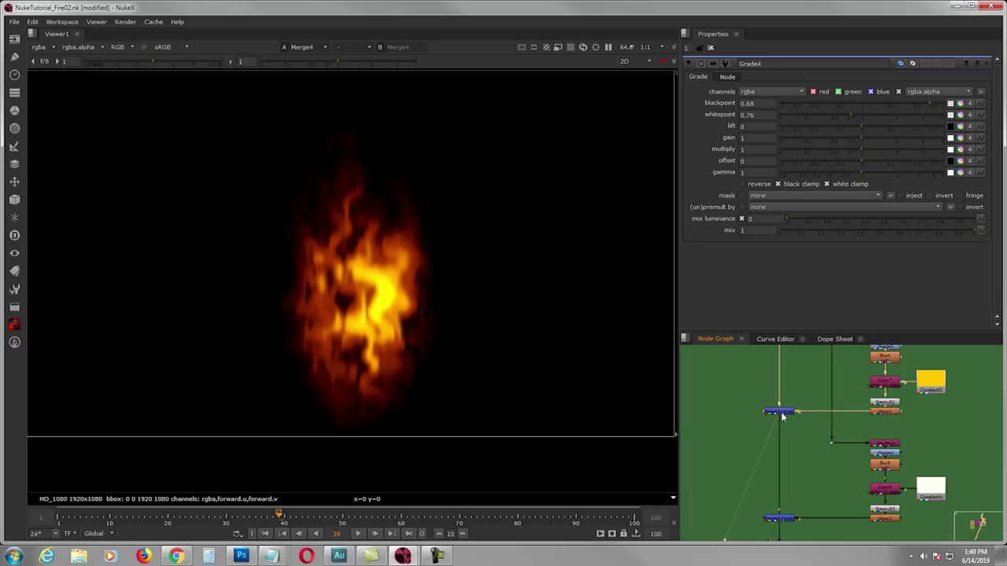
pyautogui.press('2')
pyautogui.moveTo(777, 467); pyautogui.dragTo(787, 436, button='middle')
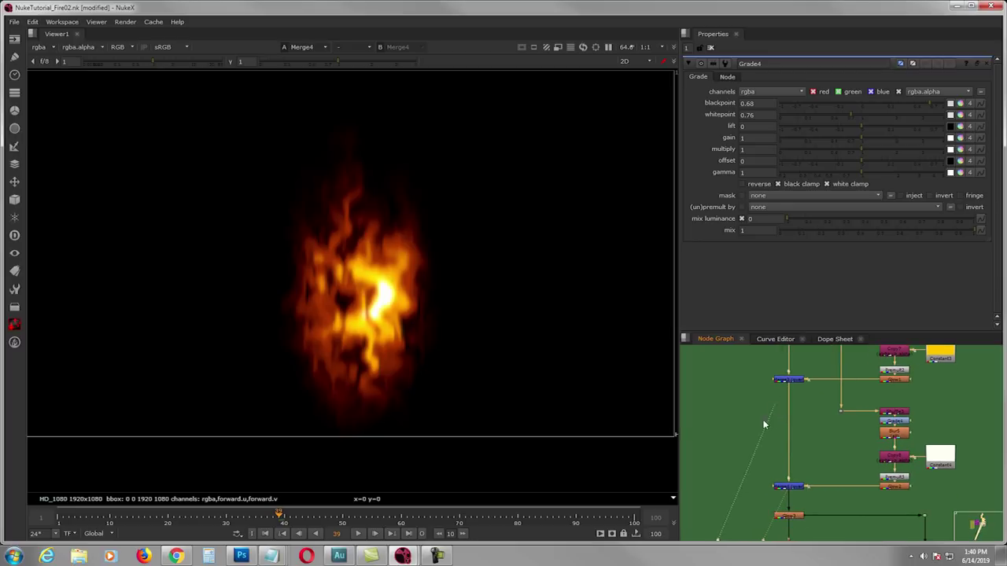
# Show the Glow3 output in the viewer and open its properties to check the glow size and brightness
pyautogui.moveTo(766, 494); pyautogui.dragTo(766, 413, button='middle')
pyautogui.scroll(2, 775, 432)
pyautogui.scroll(2, 785, 430)
pyautogui.press('1')
pyautogui.doubleClick(788, 431)
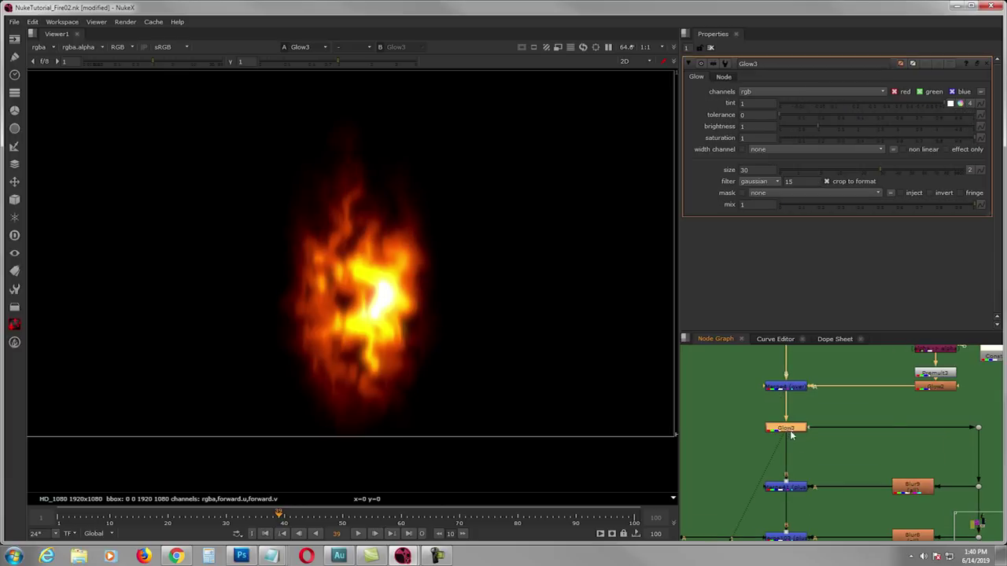
# Show the Blur9 output in the viewer and open its properties to check the blur size applied to Glow3
pyautogui.moveTo(788, 430); pyautogui.dragTo(751, 390, button='middle')
pyautogui.moveTo(777, 439); pyautogui.dragTo(768, 447, button='middle')
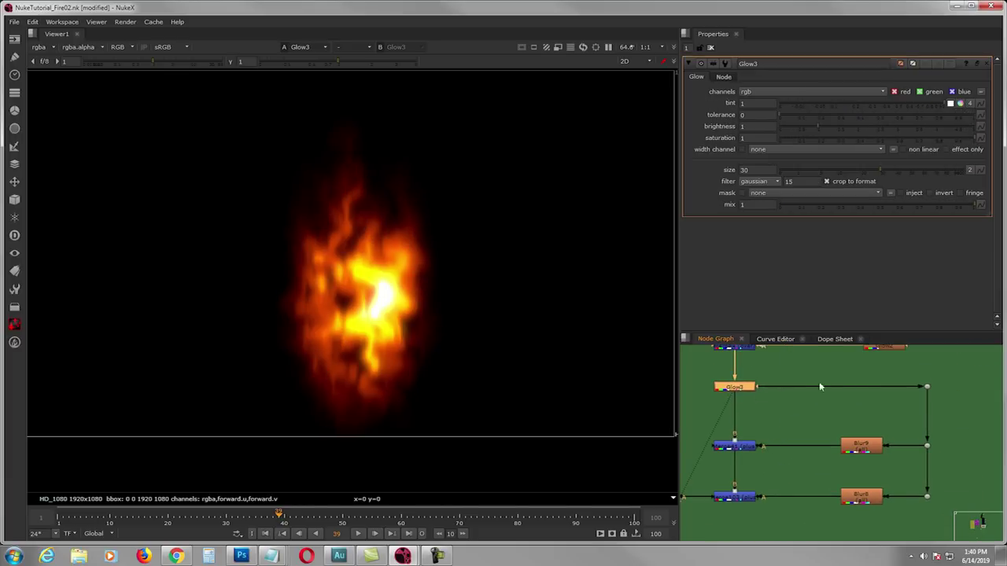
pyautogui.moveTo(789, 470); pyautogui.dragTo(806, 466, button='middle')
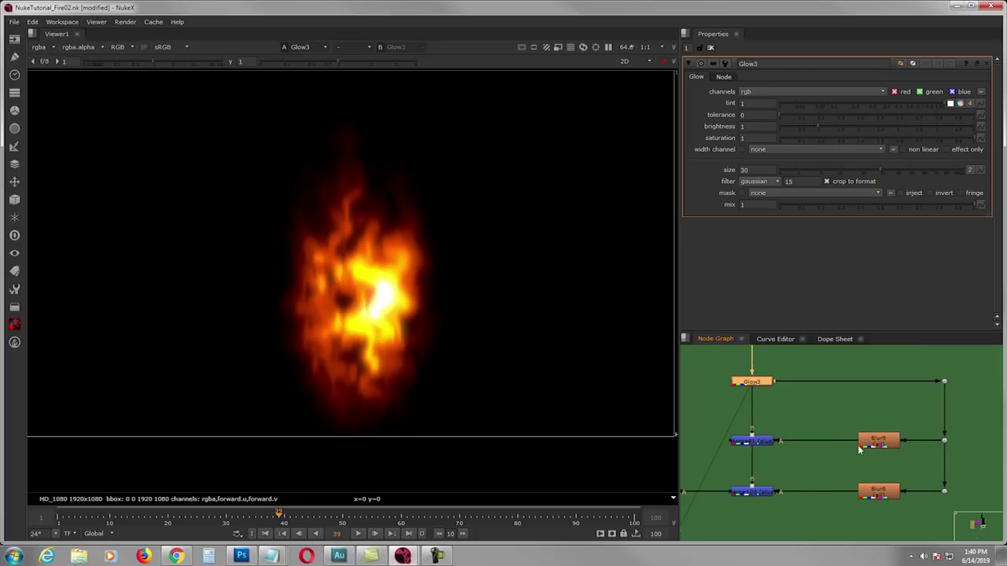
pyautogui.doubleClick(868, 444)
pyautogui.doubleClick(756, 383)
pyautogui.click(877, 443)
pyautogui.press('1')
pyautogui.doubleClick(877, 442)
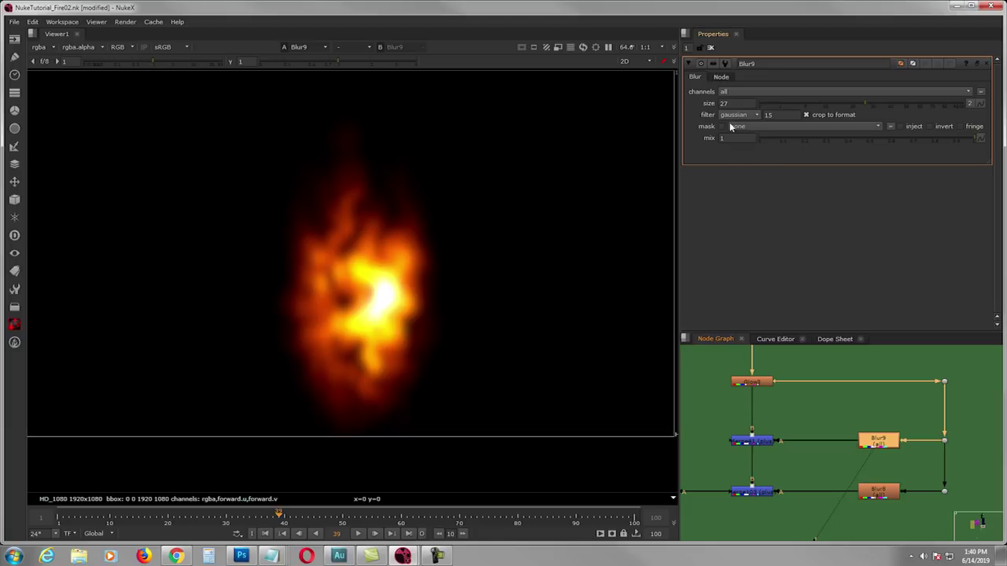
# Show the Merge41 result, open its properties to check the plus operation and mix, and return the viewer to Glow3 for comparison
pyautogui.click(756, 442)
pyautogui.press('1')
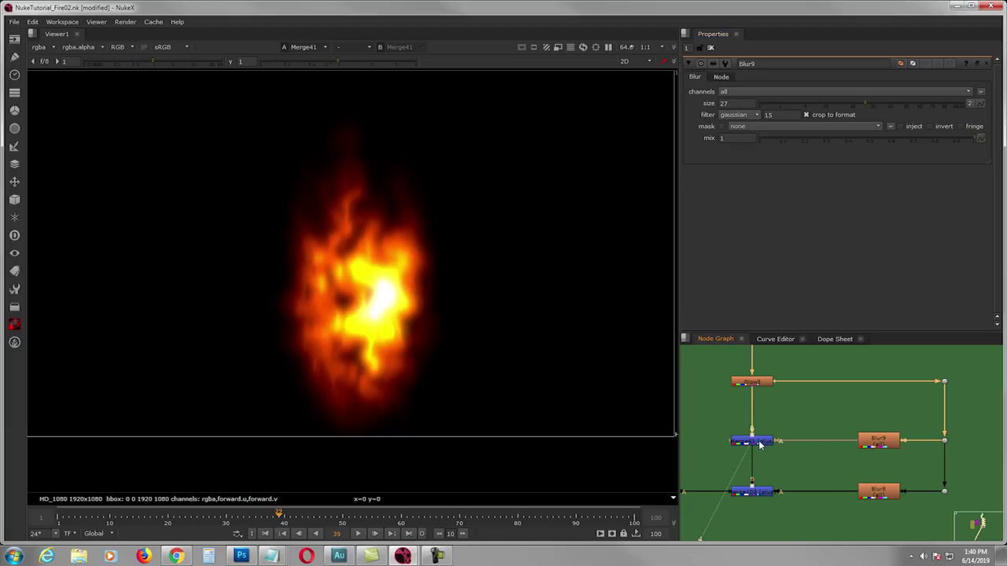
pyautogui.doubleClick(758, 443)
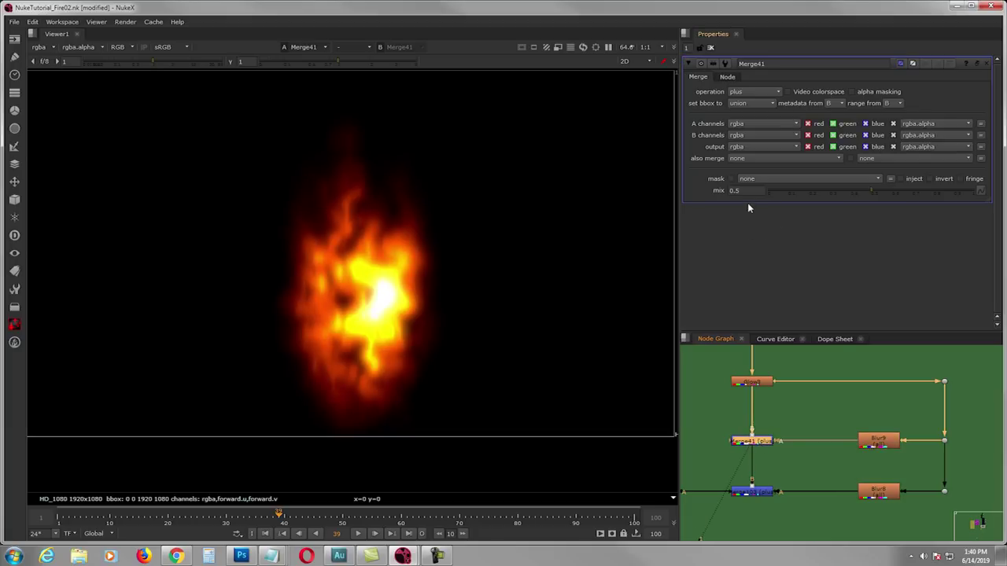
pyautogui.click(759, 383)
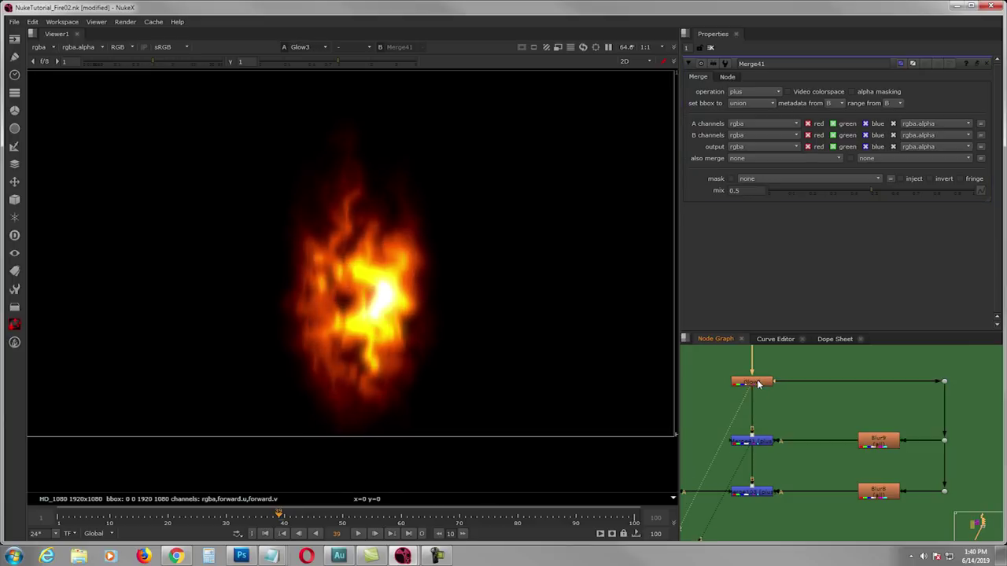
# Open the properties of Blur8 and Merge103 to check the blur size, the plus operation and the mix
pyautogui.moveTo(769, 447); pyautogui.dragTo(779, 425, button='middle')
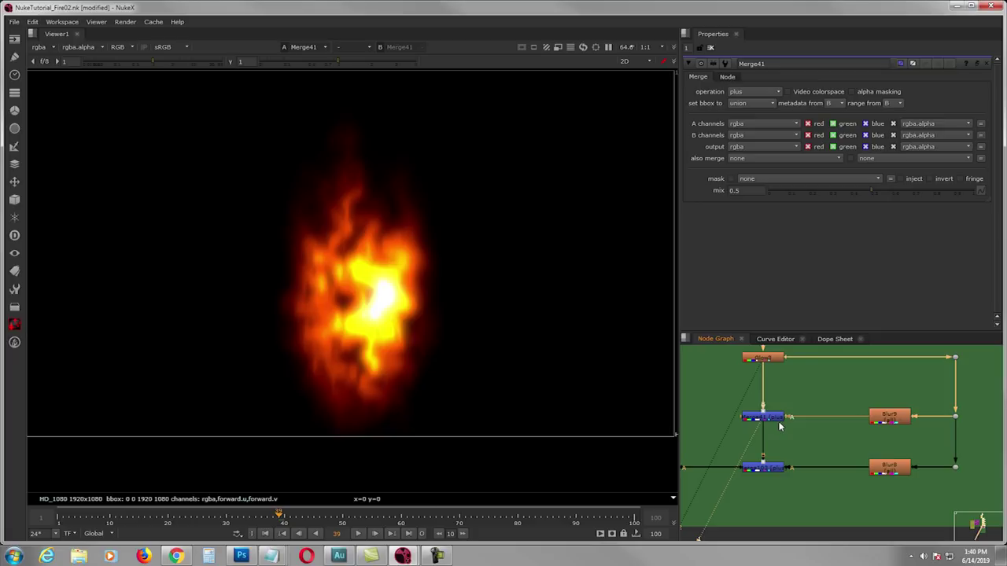
pyautogui.doubleClick(894, 470)
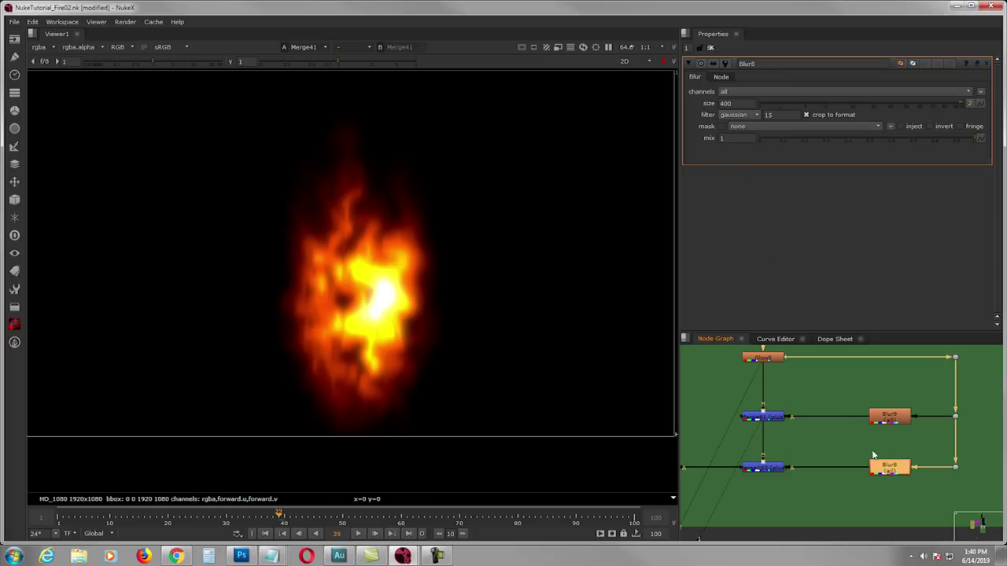
pyautogui.doubleClick(768, 470)
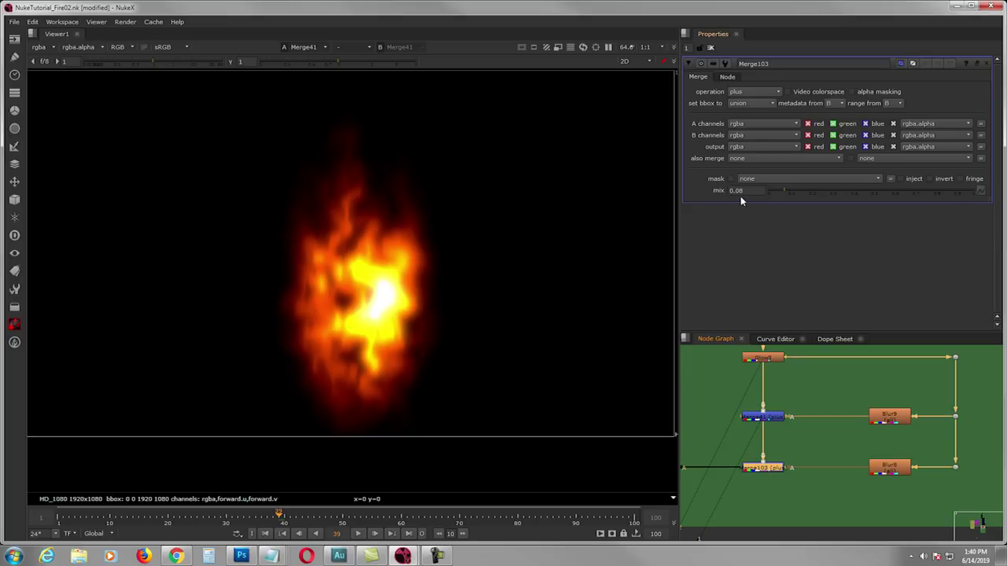
# Load Merge41 and Merge103 into the viewer and toggle between them to compare the wide surrounding glow
pyautogui.click(760, 418)
pyautogui.click(762, 470)
pyautogui.press('2')
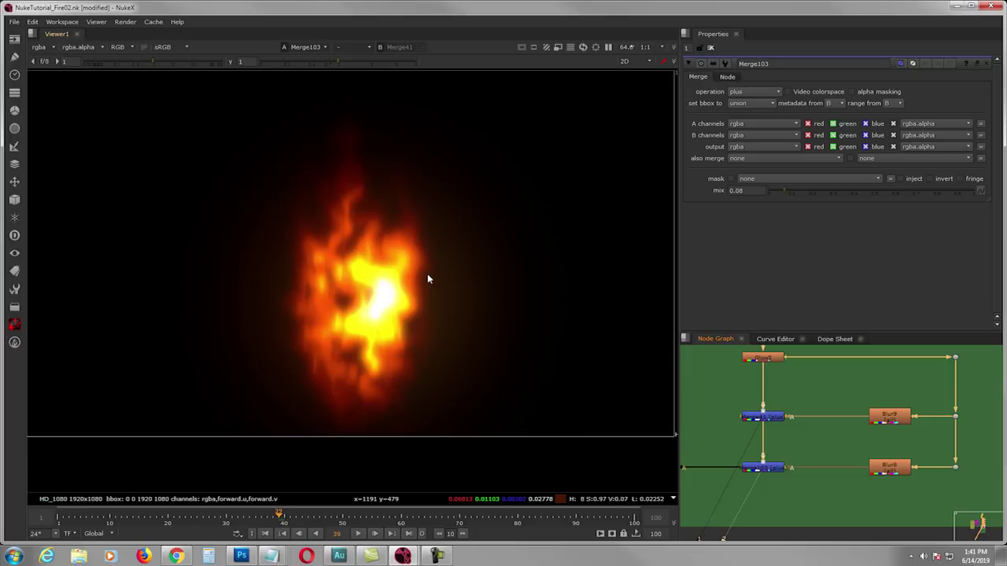
pyautogui.press('1')
pyautogui.press('2')
pyautogui.press('1')
pyautogui.press('2')
pyautogui.press('1')
# Show the Merge103 result in the viewer and check the flame at frames 20 and 10, ending on frame 20
pyautogui.moveTo(746, 442); pyautogui.dragTo(807, 423, button='middle')
pyautogui.moveTo(815, 461); pyautogui.dragTo(824, 477)
pyautogui.moveTo(813, 421); pyautogui.dragTo(794, 433)
pyautogui.click(820, 448)
pyautogui.press('1')
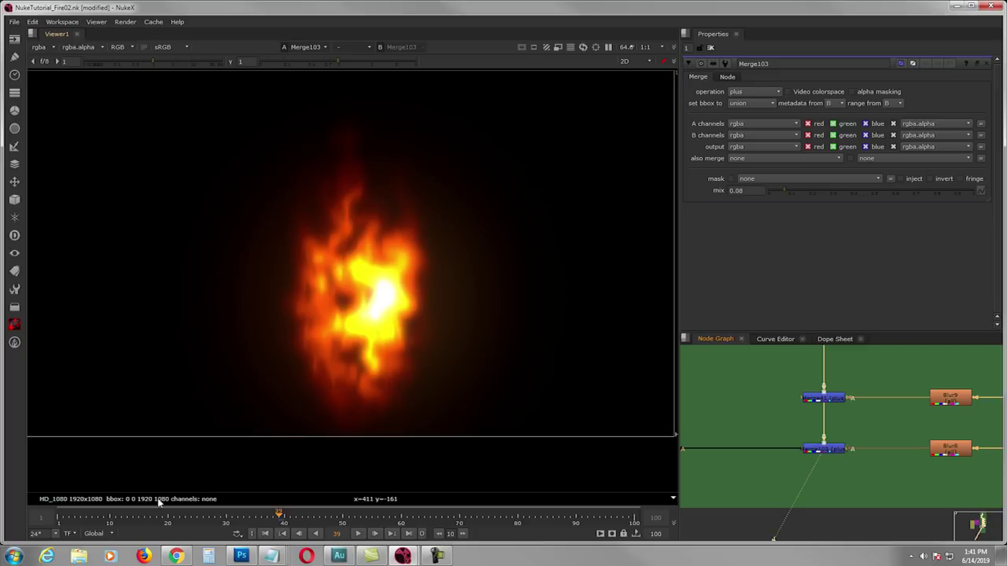
pyautogui.moveTo(227, 521); pyautogui.dragTo(169, 521)
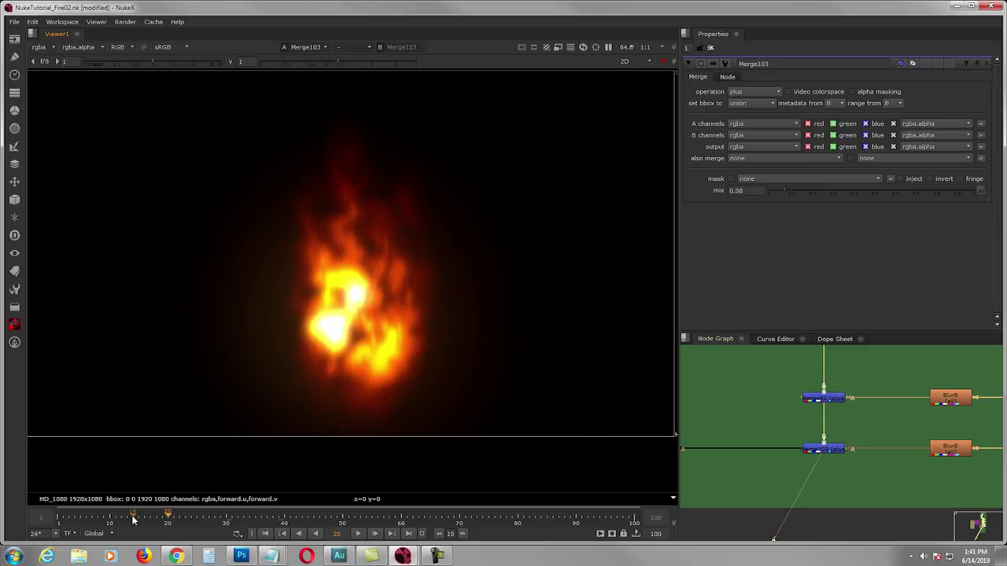
pyautogui.click(110, 520)
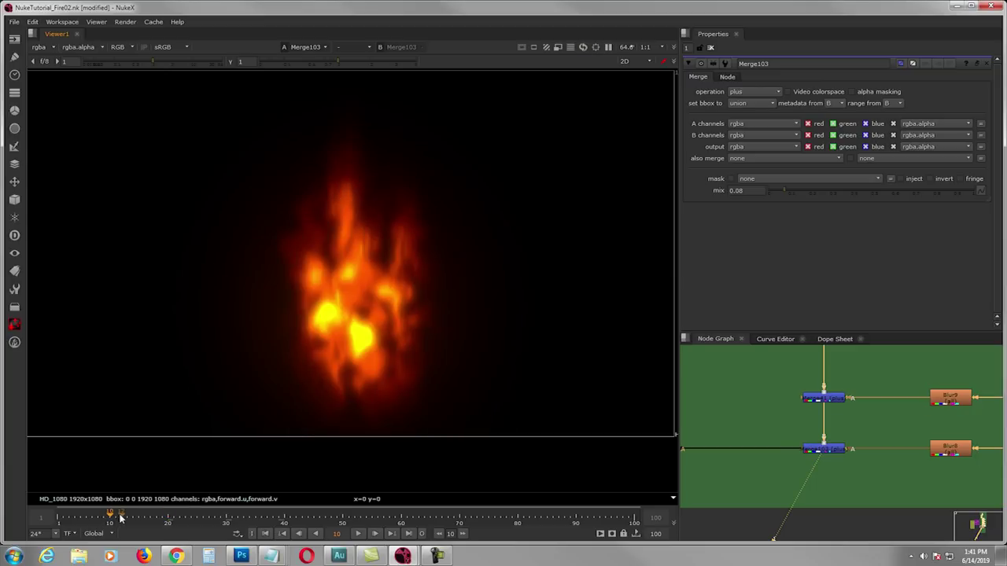
pyautogui.click(170, 519)
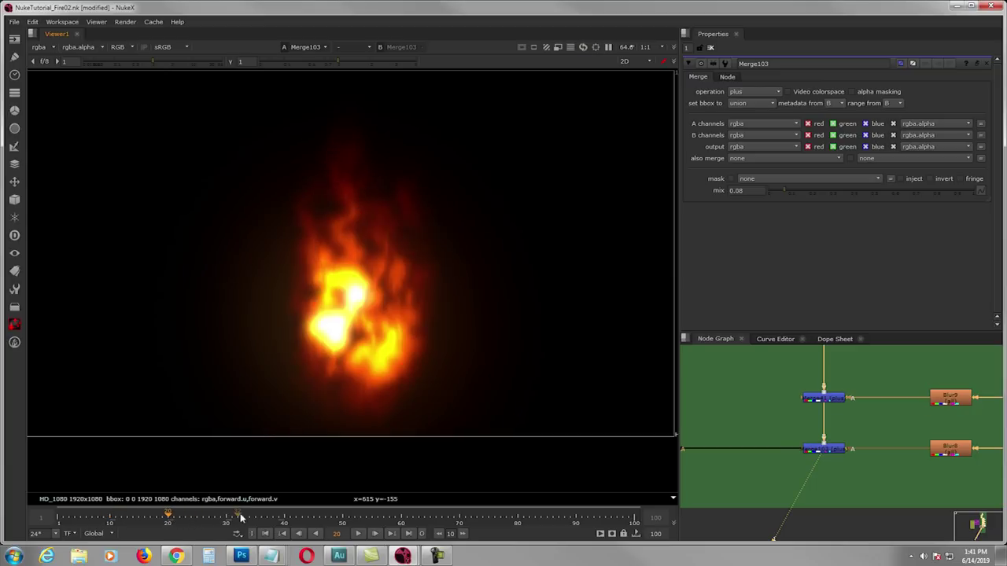
# Fit the image in the viewer and examine the purple background node group down from the brick texture Read2
pyautogui.scroll(-2, 827, 445)
pyautogui.scroll(-2, 818, 448)
pyautogui.scroll(3, 779, 433)
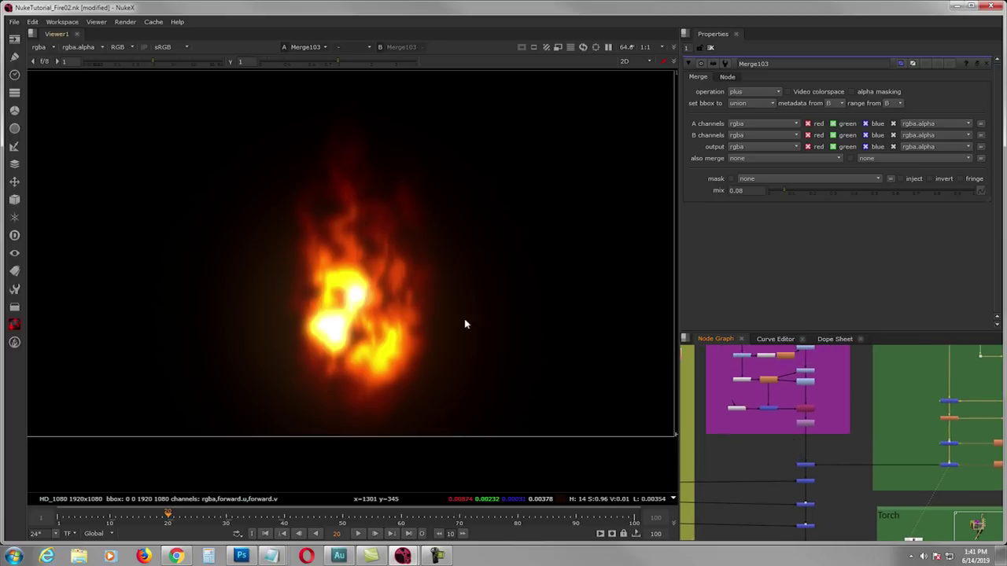
pyautogui.press('f')
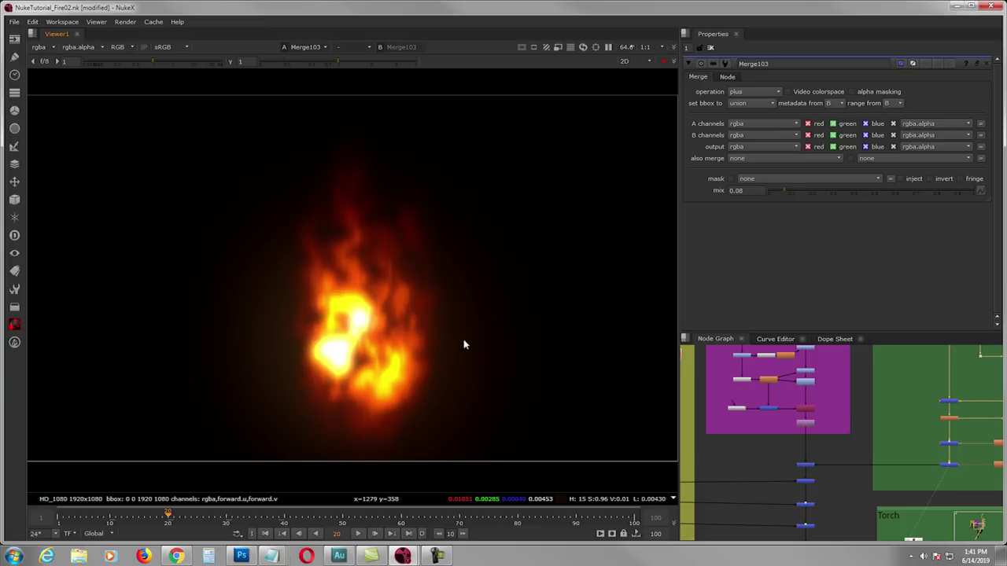
pyautogui.scroll(-1, 821, 431)
pyautogui.moveTo(801, 430); pyautogui.dragTo(810, 454, button='middle')
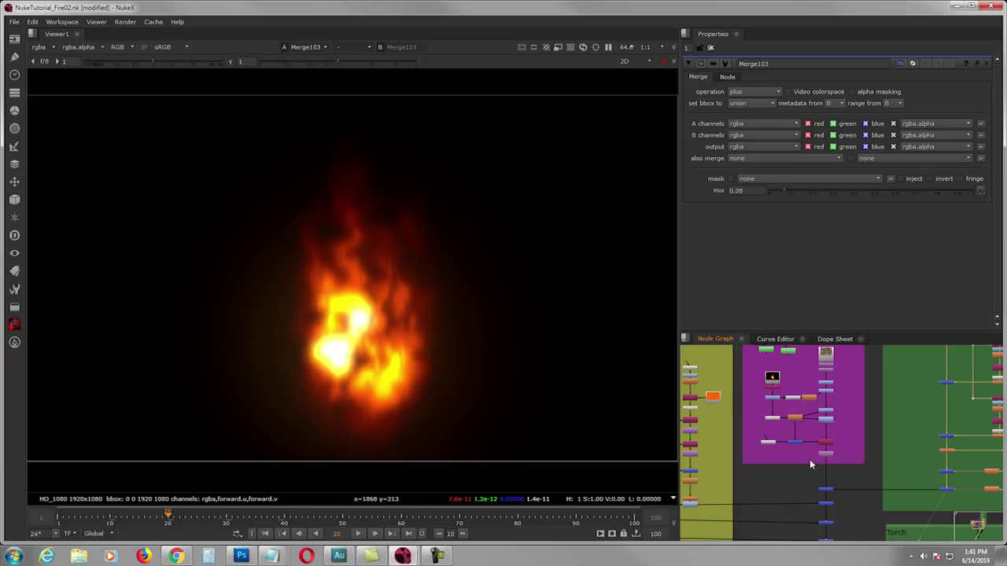
pyautogui.scroll(2, 810, 464)
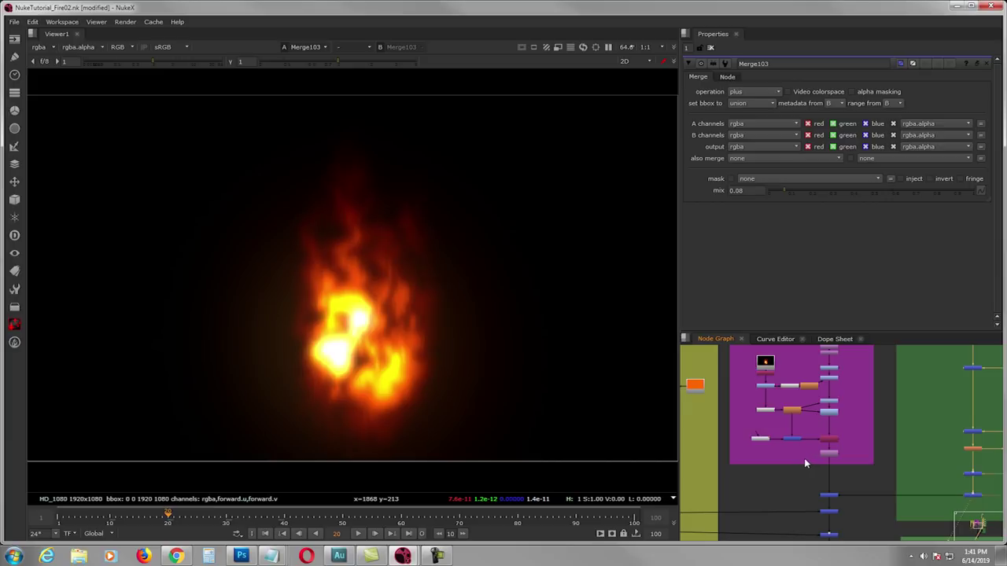
pyautogui.scroll(3, 814, 461)
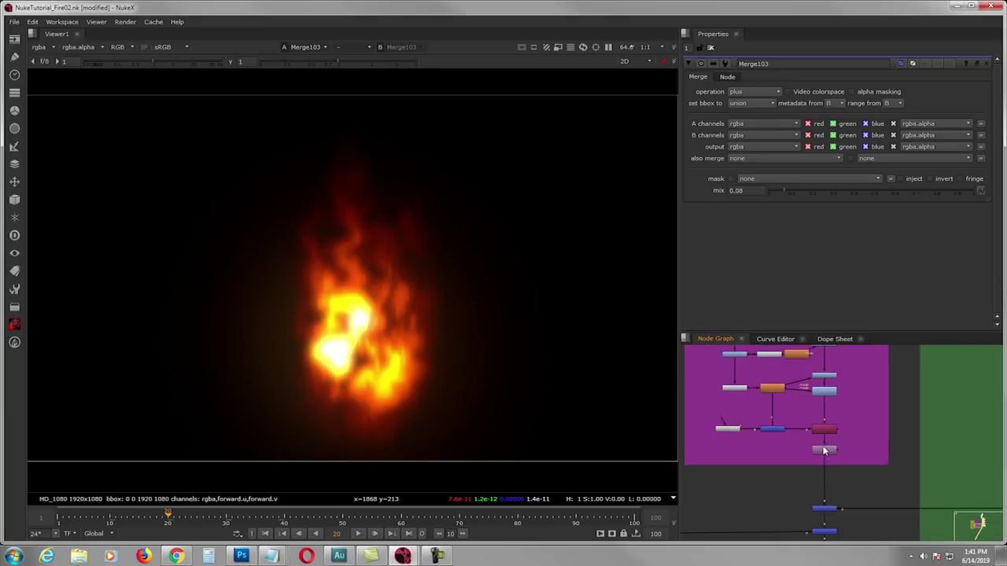
pyautogui.scroll(-4, 821, 473)
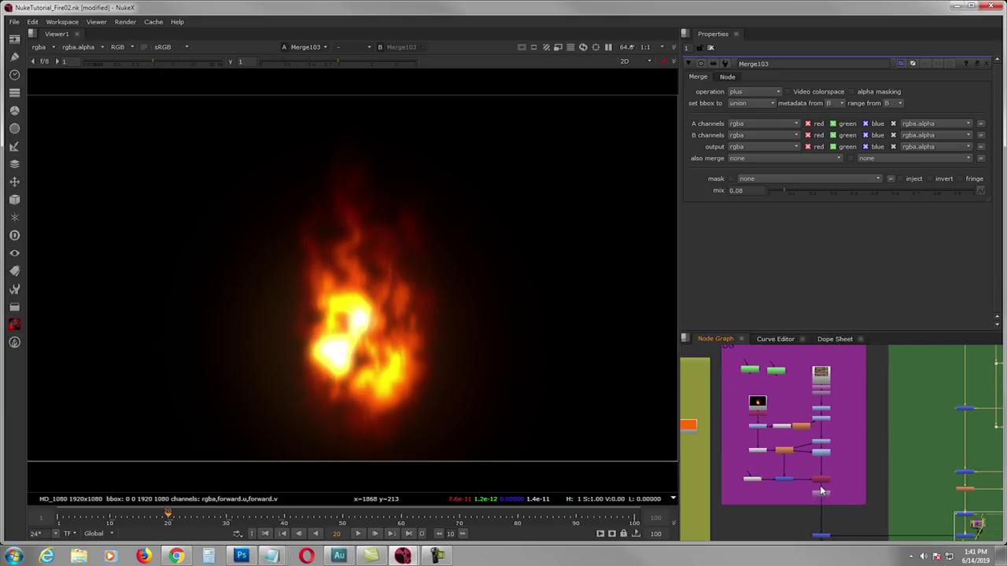
pyautogui.scroll(4, 820, 490)
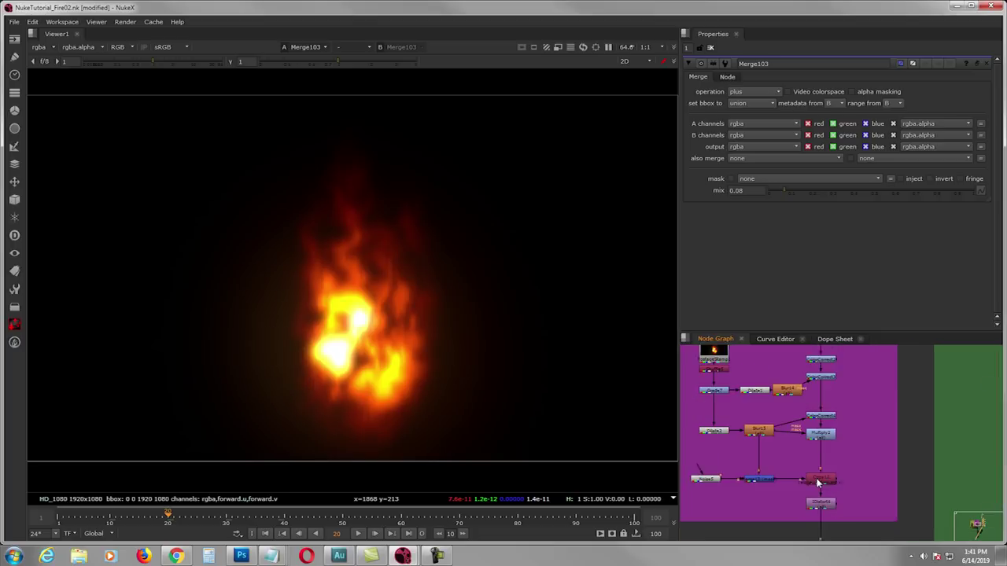
pyautogui.scroll(-3, 808, 400)
pyautogui.scroll(5, 799, 393)
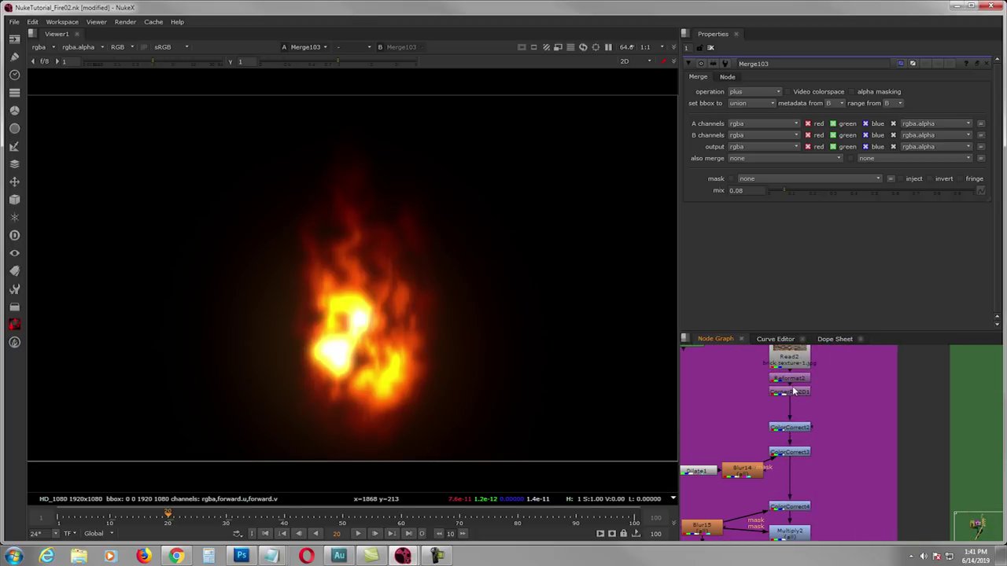
# Show the CornerPin2D1 brick wall and the ColorCorrect2 output in the viewer to compare the darkening of the background
pyautogui.click(796, 454)
pyautogui.press('1')
pyautogui.moveTo(796, 454); pyautogui.dragTo(810, 482, button='middle')
pyautogui.click(810, 419)
pyautogui.press('1')
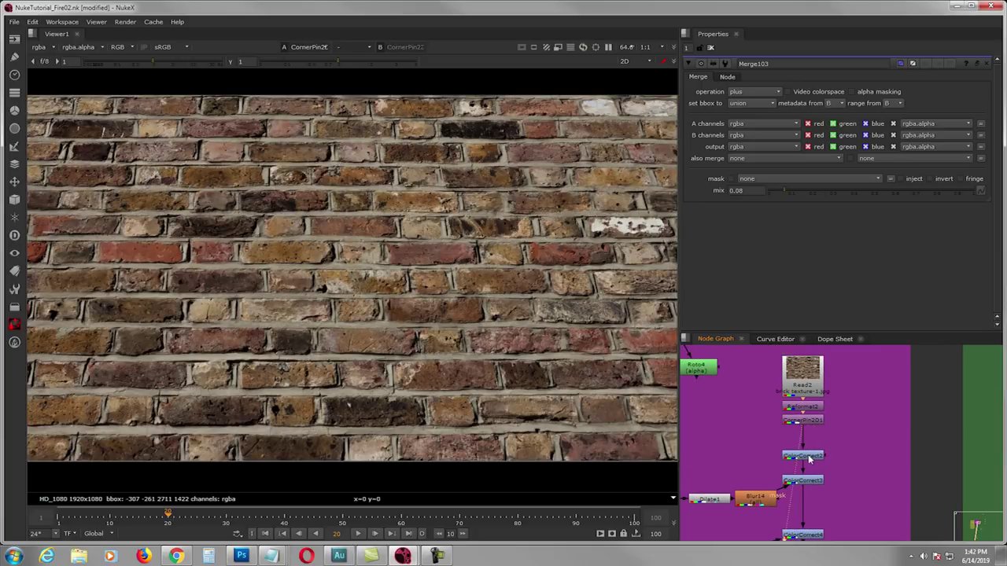
pyautogui.click(806, 456)
pyautogui.press('1')
pyautogui.moveTo(810, 459); pyautogui.dragTo(835, 409, button='middle')
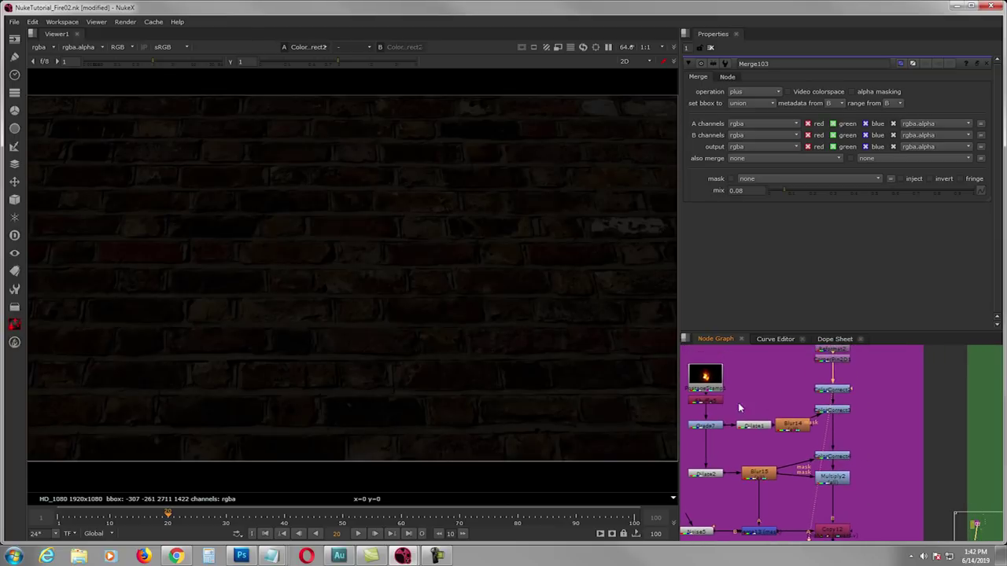
# Examine the flame-driven Grade, Dilate and Blur branches that mask the background's color corrections and Multiply2
pyautogui.moveTo(730, 396); pyautogui.dragTo(760, 405, button='middle')
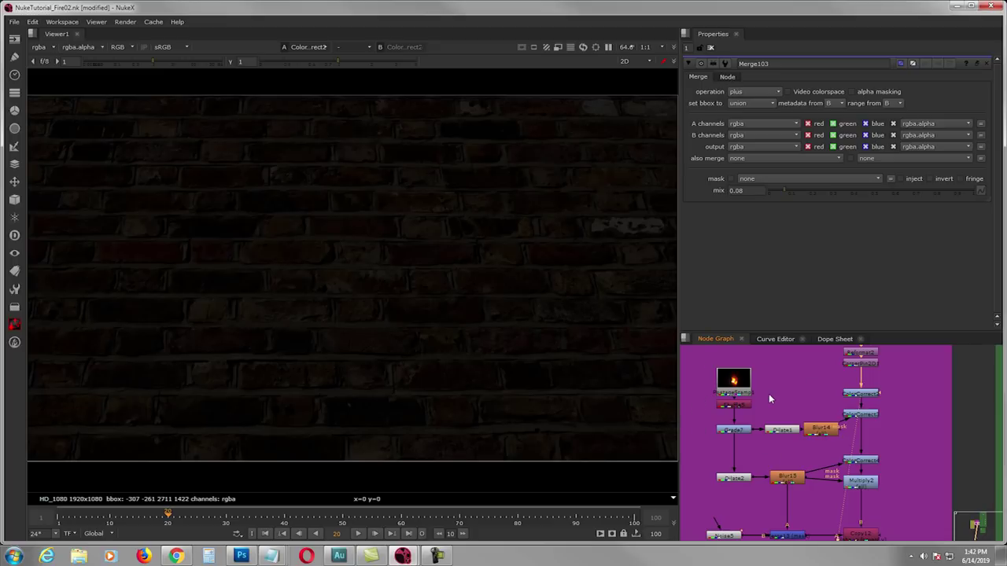
pyautogui.scroll(-1, 718, 381)
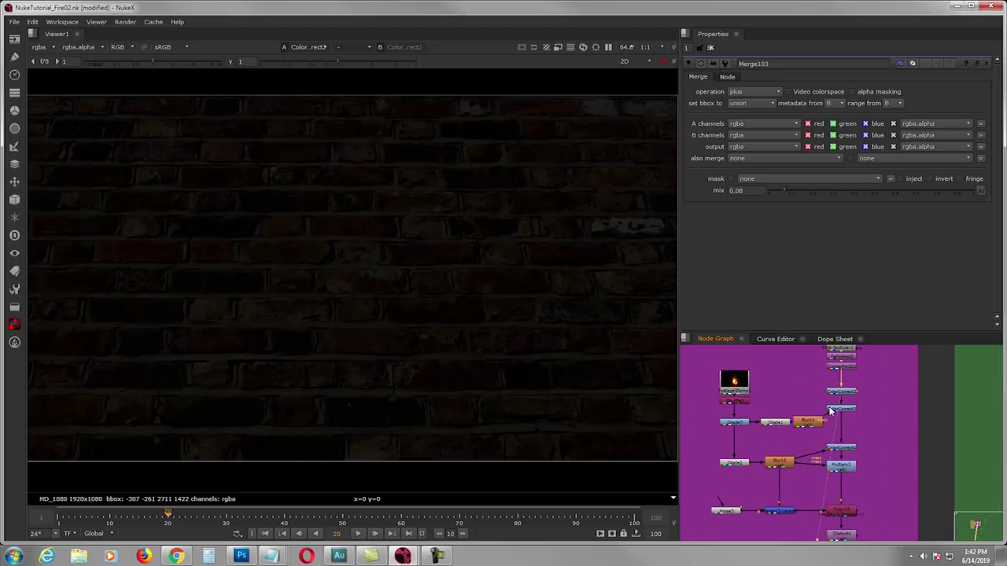
pyautogui.moveTo(823, 424); pyautogui.dragTo(804, 397, button='middle')
pyautogui.scroll(-5, 817, 414)
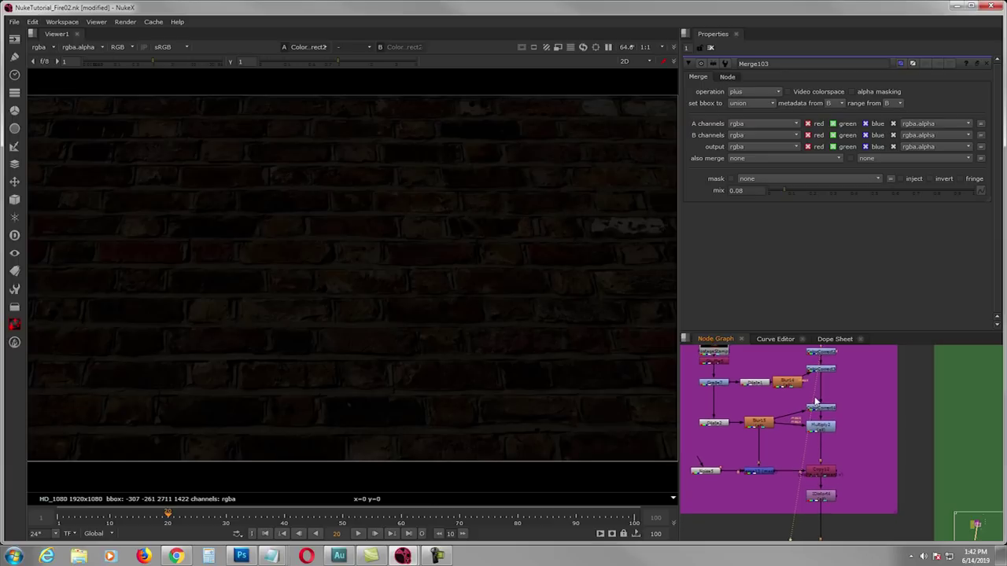
pyautogui.moveTo(831, 419); pyautogui.dragTo(833, 474, button='middle')
pyautogui.scroll(2, 831, 425)
pyautogui.moveTo(825, 401); pyautogui.dragTo(830, 406, button='middle')
# Show the Multiply1 output at the end of the Embers group in the viewer
pyautogui.moveTo(786, 430); pyautogui.dragTo(837, 436, button='middle')
pyautogui.scroll(2, 837, 435)
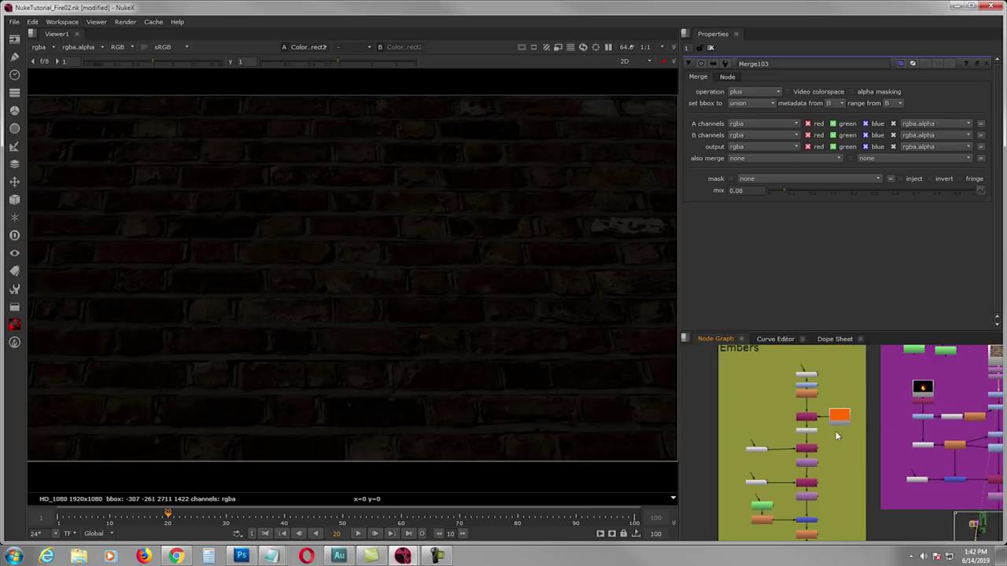
pyautogui.moveTo(824, 497); pyautogui.dragTo(832, 398, button='middle')
pyautogui.moveTo(827, 452); pyautogui.dragTo(814, 432, button='middle')
pyautogui.scroll(4, 800, 444)
pyautogui.click(800, 449)
pyautogui.press('1')
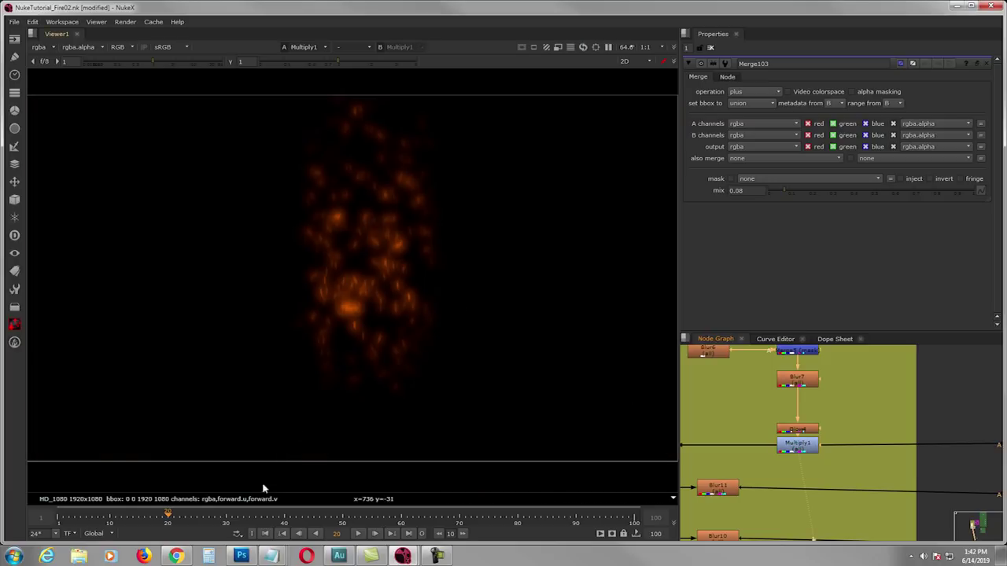
# Play the ember animation from the first frame to review its motion, and return to frame 1
pyautogui.click(267, 534)
pyautogui.click(357, 533)
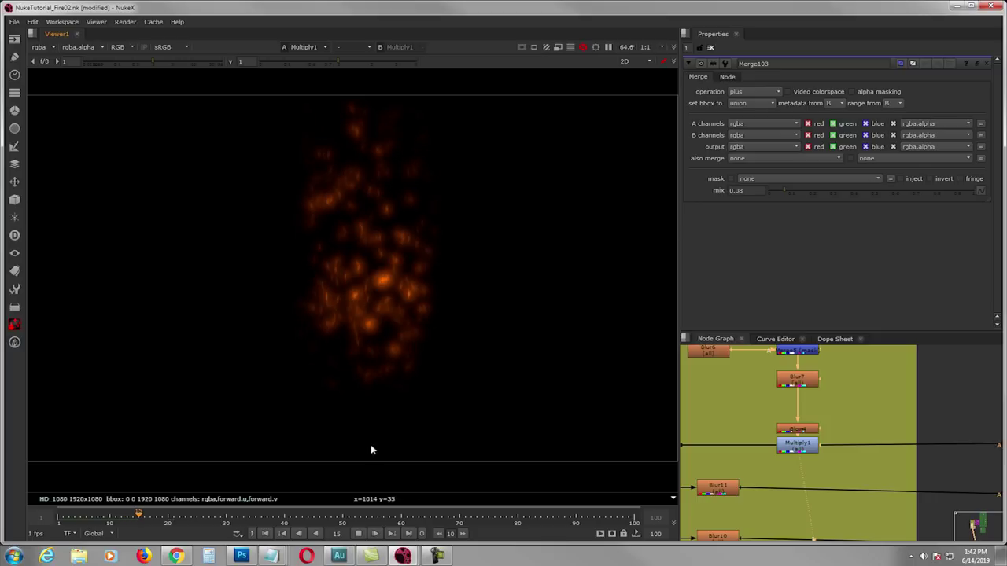
pyautogui.click(358, 534)
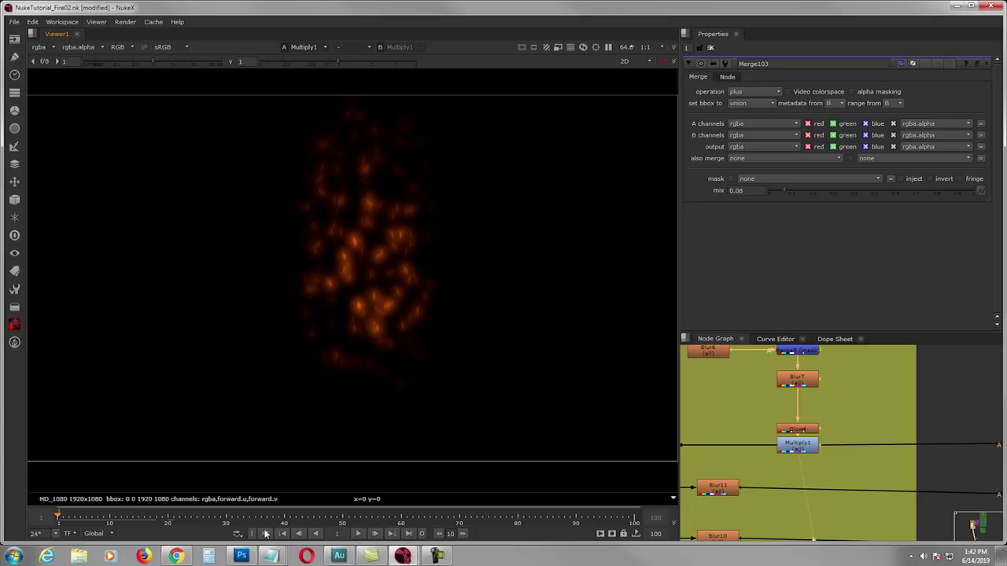
pyautogui.click(359, 535)
pyautogui.click(358, 535)
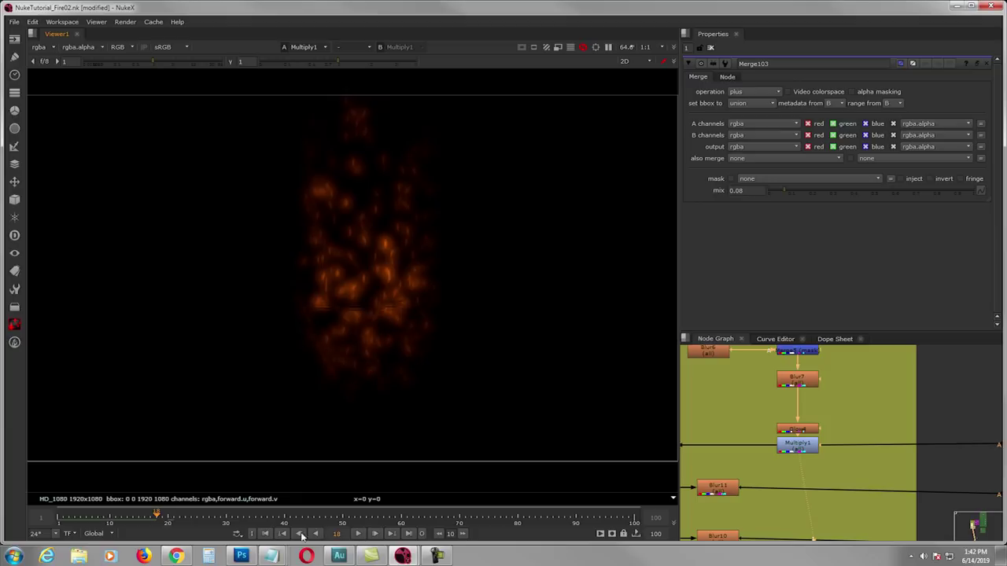
pyautogui.click(265, 534)
# Show Grade5 of the Embers group, open its properties to check the blackpoint, and compare it with Noise6 in the viewer
pyautogui.scroll(-3, 790, 416)
pyautogui.scroll(6, 794, 407)
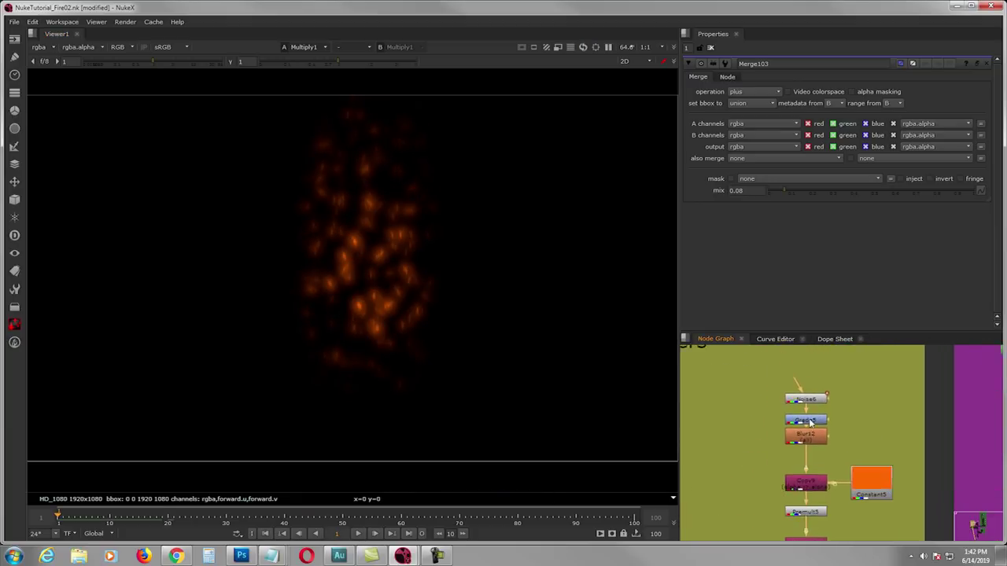
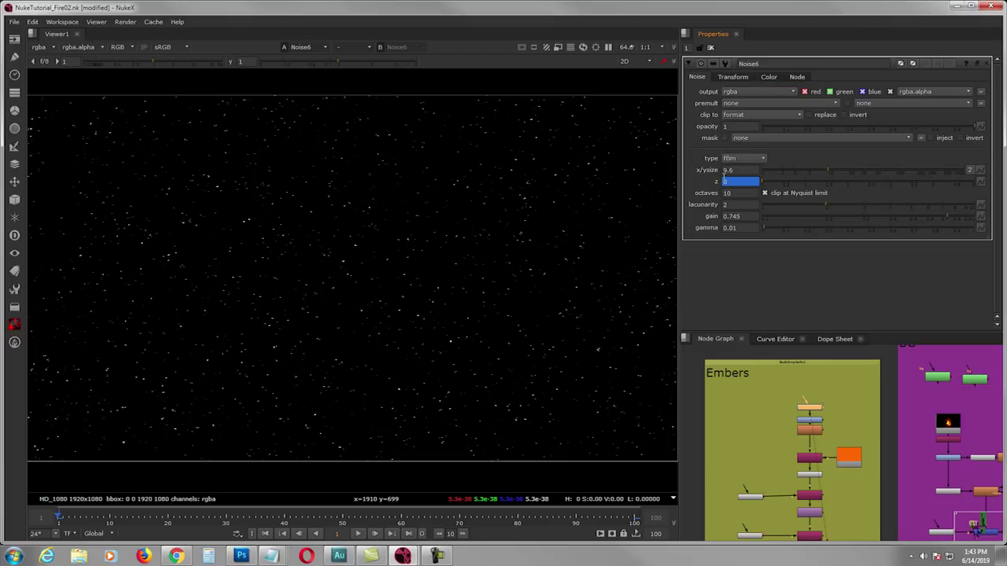
pyautogui.scroll(2, 785, 417)
pyautogui.scroll(2, 789, 391)
pyautogui.click(779, 383)
pyautogui.press('1')
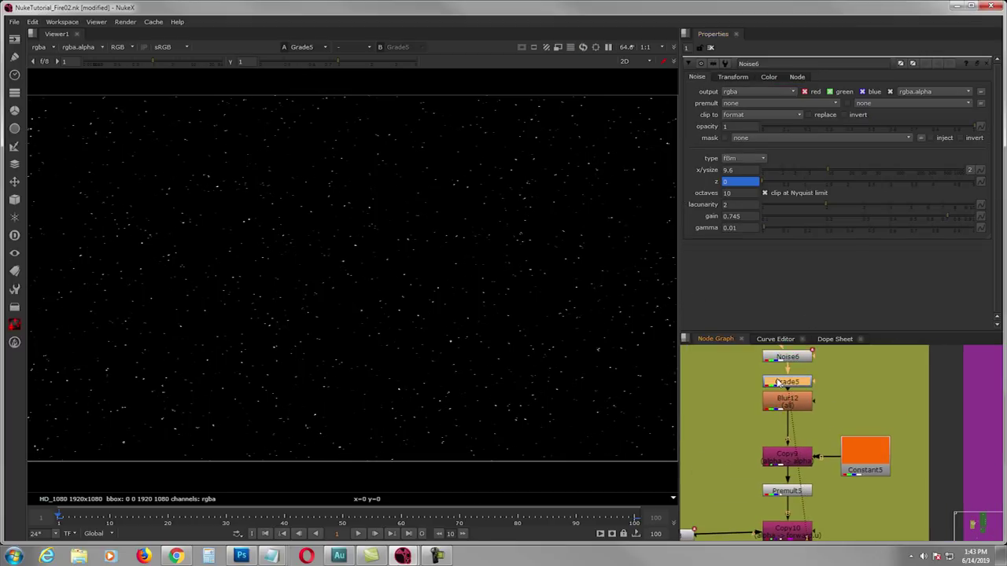
pyautogui.doubleClick(779, 383)
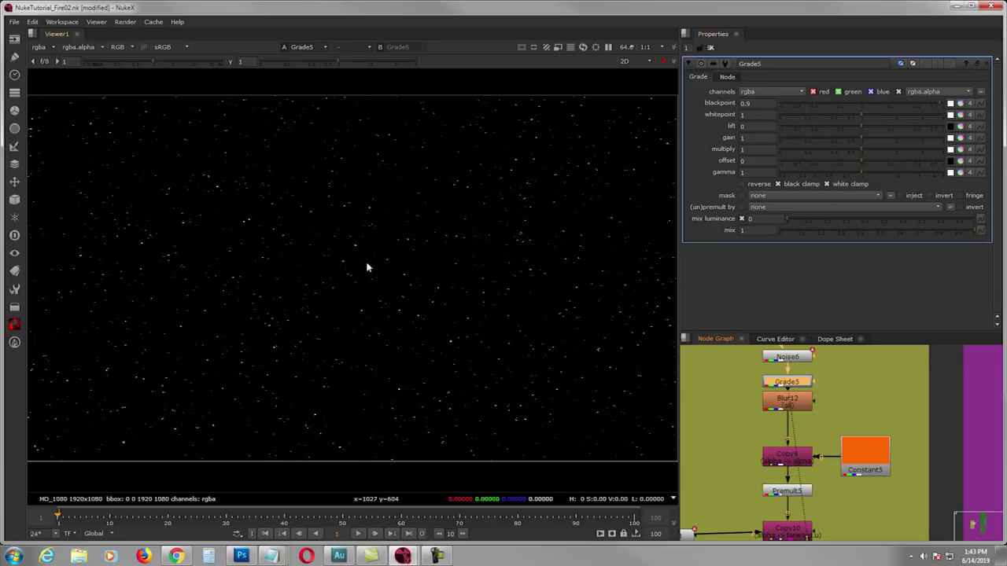
pyautogui.moveTo(769, 368); pyautogui.dragTo(777, 383, button='middle')
pyautogui.click(777, 383)
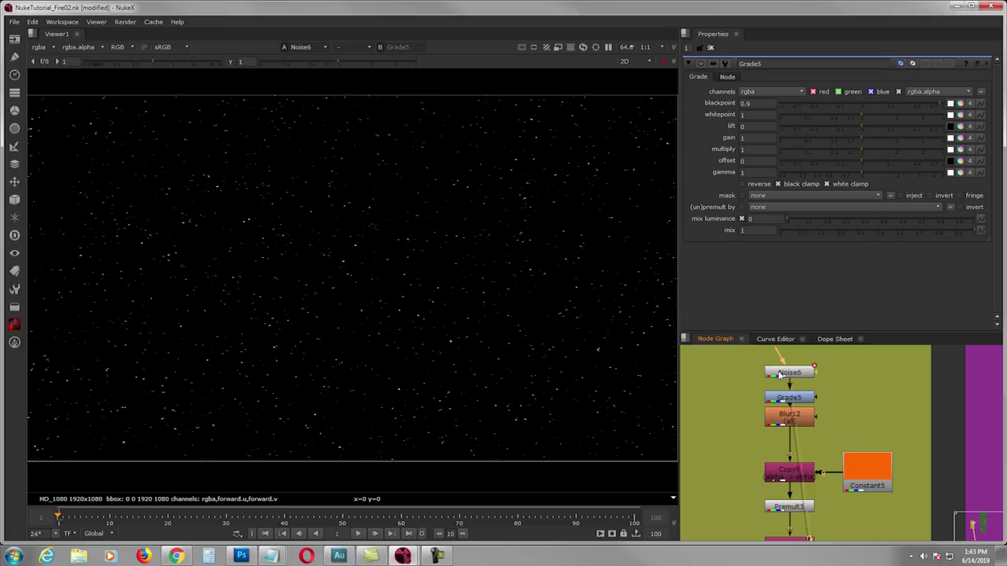
# Show the Blur12 output in the viewer and open its properties to check the width and height of the blur
pyautogui.click(776, 422)
pyautogui.press('1')
pyautogui.click(775, 445)
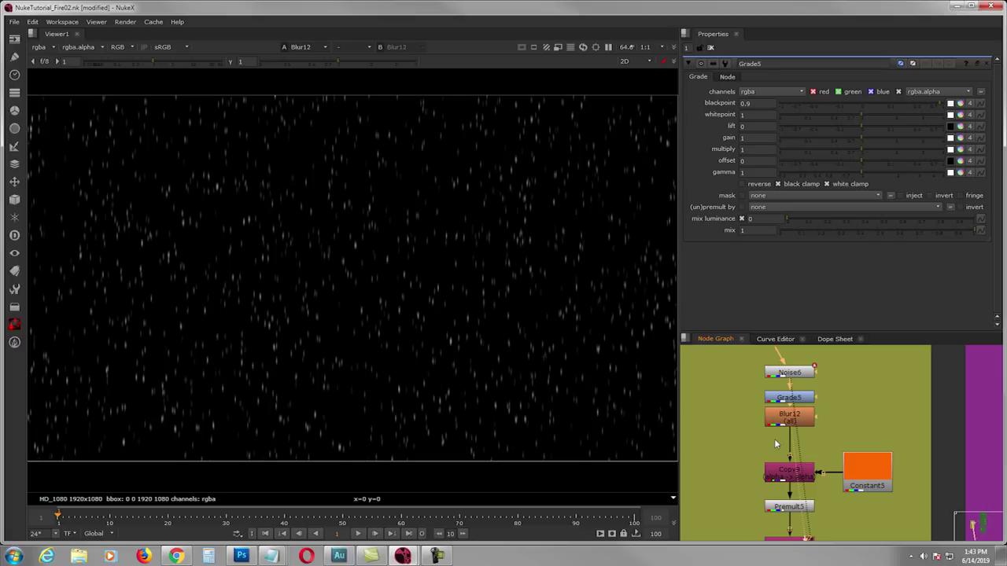
pyautogui.doubleClick(781, 416)
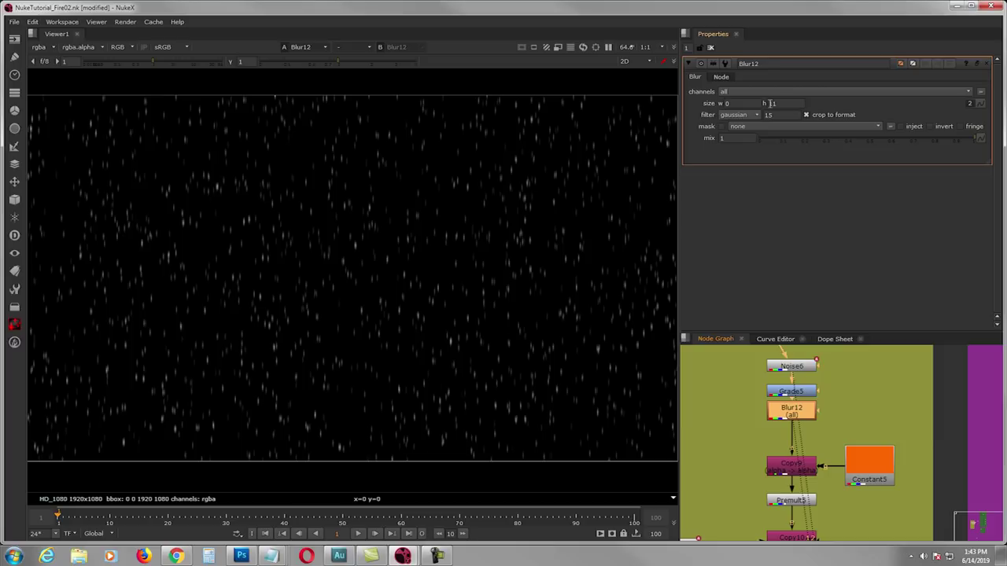
pyautogui.click(806, 383)
pyautogui.click(804, 366)
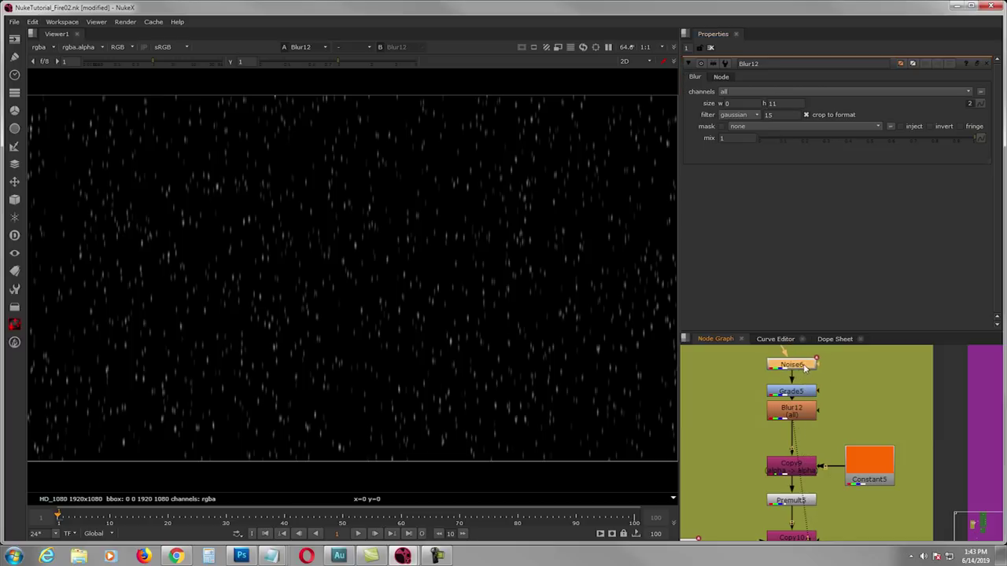
pyautogui.moveTo(803, 429); pyautogui.dragTo(807, 405, button='middle')
pyautogui.moveTo(806, 393); pyautogui.dragTo(806, 400)
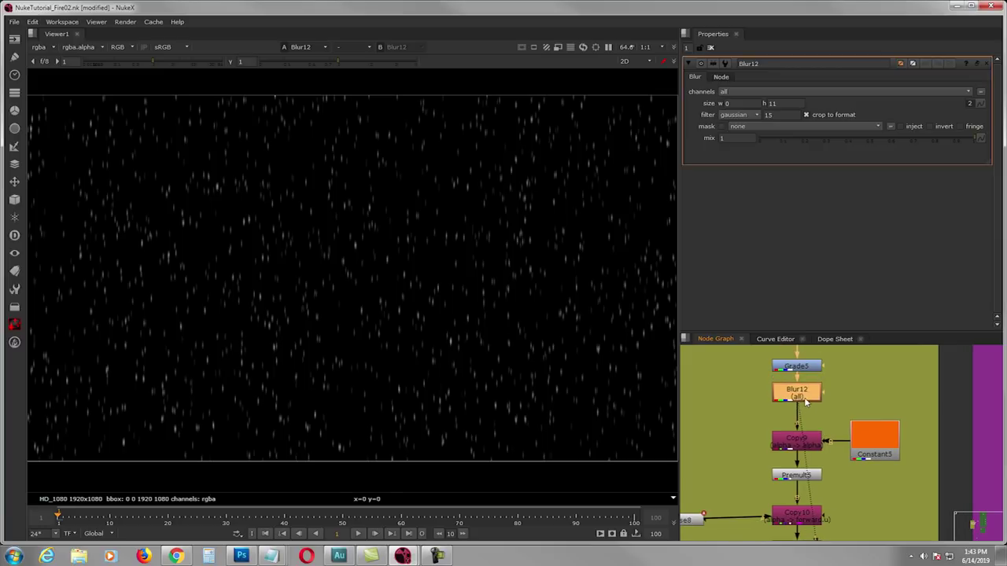
# Compare the Premult5 output with the Blur12 output in the viewer
pyautogui.click(792, 472)
pyautogui.press('1')
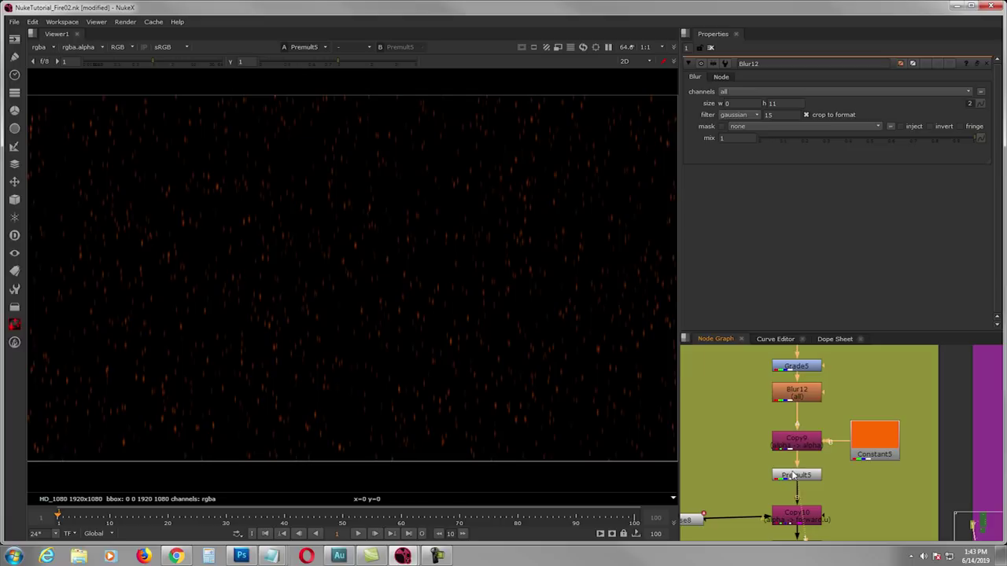
pyautogui.click(796, 397)
pyautogui.press('1')
pyautogui.click(795, 475)
pyautogui.press('1')
# Open the Constant5 properties to check its colour, show it in the viewer, and return the view to Premult5
pyautogui.doubleClick(874, 437)
pyautogui.press('1')
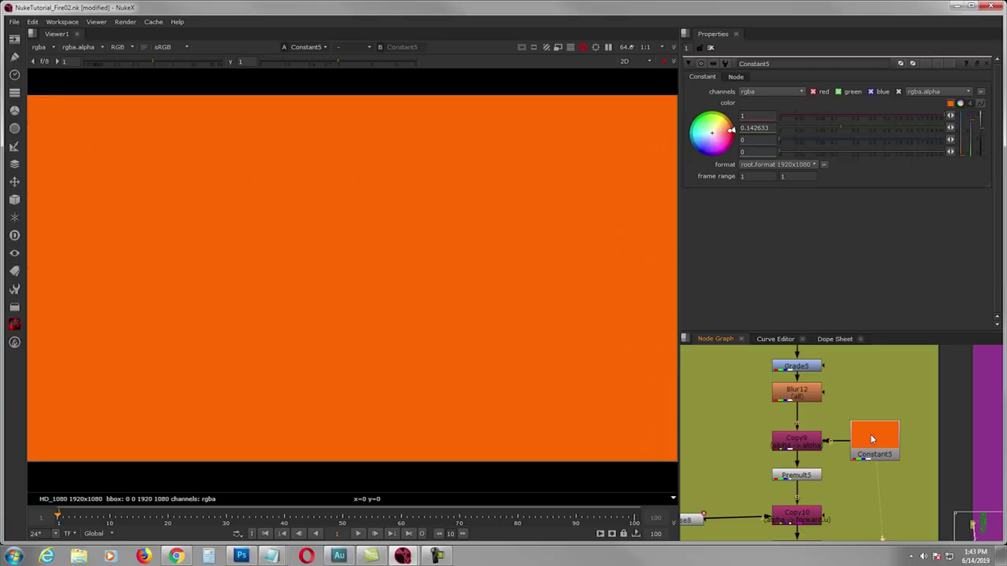
pyautogui.click(795, 475)
pyautogui.press('1')
# Show the output of IDistort6 in the Embers group in the viewer to examine the distorted sparks
pyautogui.moveTo(698, 526); pyautogui.dragTo(762, 454, button='middle')
pyautogui.click(762, 454)
pyautogui.scroll(-8, 831, 436)
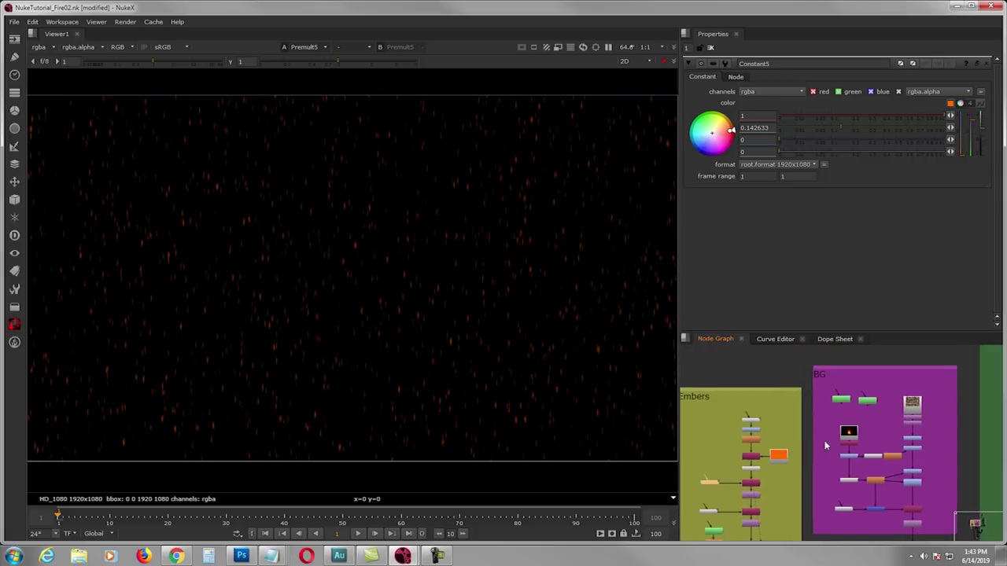
pyautogui.moveTo(926, 378); pyautogui.dragTo(862, 467, button='middle')
pyautogui.scroll(2, 862, 416)
pyautogui.scroll(-1, 863, 467)
pyautogui.moveTo(840, 375); pyautogui.dragTo(864, 432, button='middle')
pyautogui.scroll(4, 859, 424)
pyautogui.scroll(-4, 809, 456)
pyautogui.moveTo(760, 495); pyautogui.dragTo(921, 368, button='middle')
pyautogui.scroll(-1, 920, 368)
pyautogui.moveTo(800, 511); pyautogui.dragTo(827, 441, button='middle')
pyautogui.scroll(5, 827, 441)
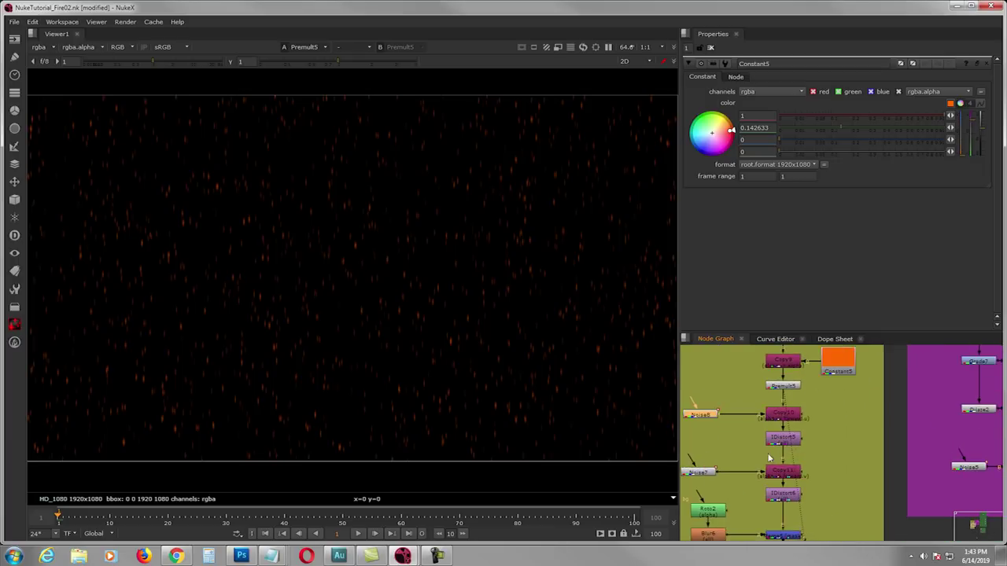
pyautogui.moveTo(790, 523); pyautogui.dragTo(843, 484, button='middle')
pyautogui.click(838, 457)
pyautogui.press('1')
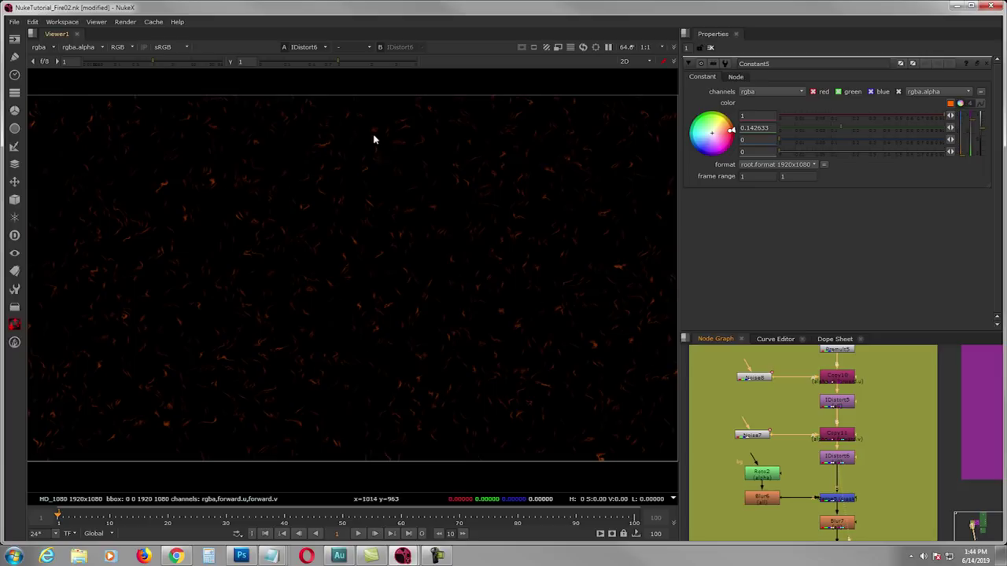
# Open Roto2 of the Embers group to examine its mask shape, and look at the corresponding roto in the green fire group
pyautogui.moveTo(840, 468); pyautogui.dragTo(844, 446, button='middle')
pyautogui.scroll(2, 844, 446)
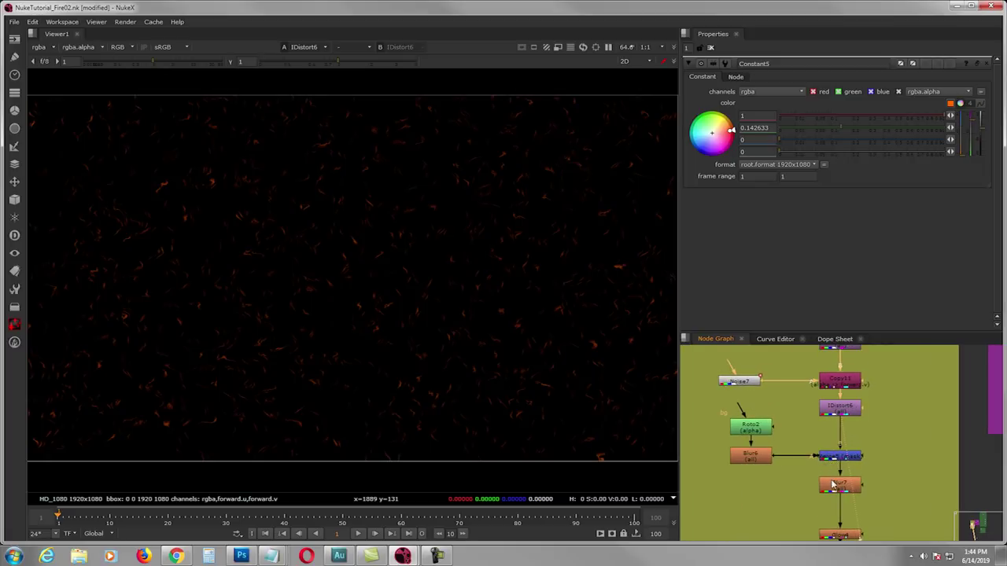
pyautogui.doubleClick(752, 427)
pyautogui.scroll(-4, 825, 486)
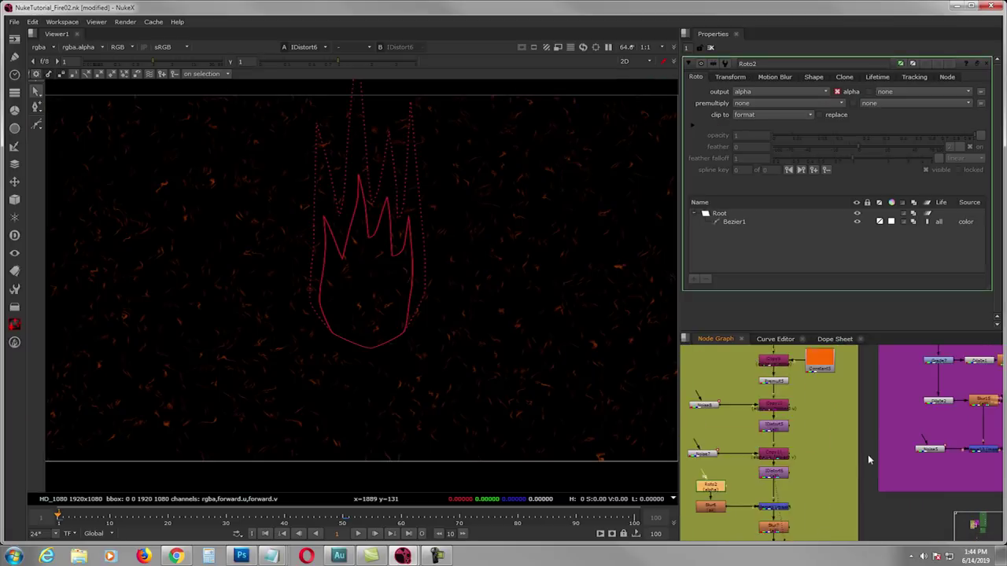
pyautogui.moveTo(904, 460); pyautogui.dragTo(847, 500, button='middle')
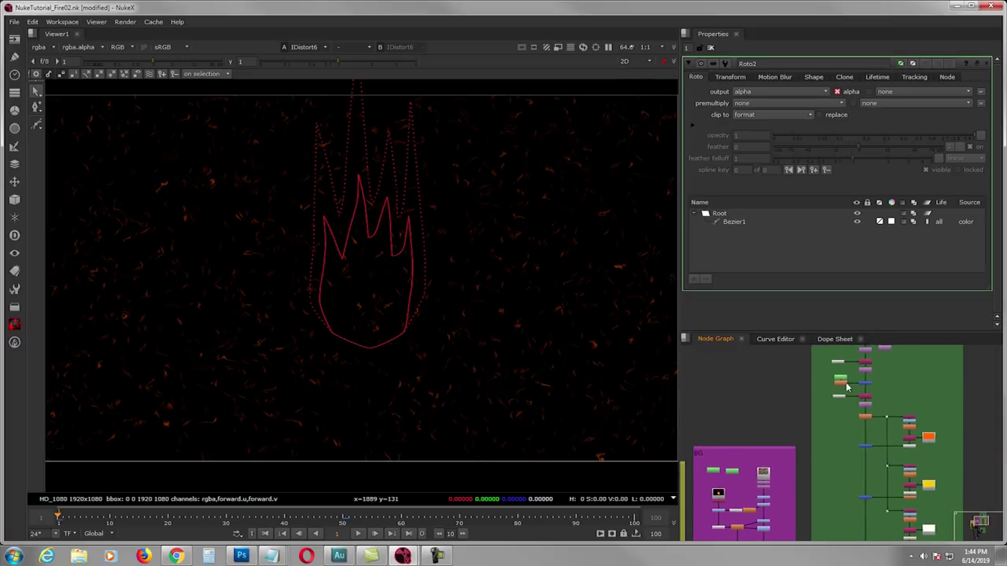
pyautogui.scroll(3, 839, 379)
pyautogui.scroll(2, 838, 380)
pyautogui.doubleClick(839, 380)
pyautogui.moveTo(838, 380); pyautogui.dragTo(881, 394, button='middle')
pyautogui.scroll(-2, 876, 401)
pyautogui.scroll(-2, 880, 393)
pyautogui.moveTo(733, 527); pyautogui.dragTo(876, 401, button='middle')
pyautogui.scroll(3, 771, 481)
pyautogui.click(765, 503)
pyautogui.doubleClick(764, 502)
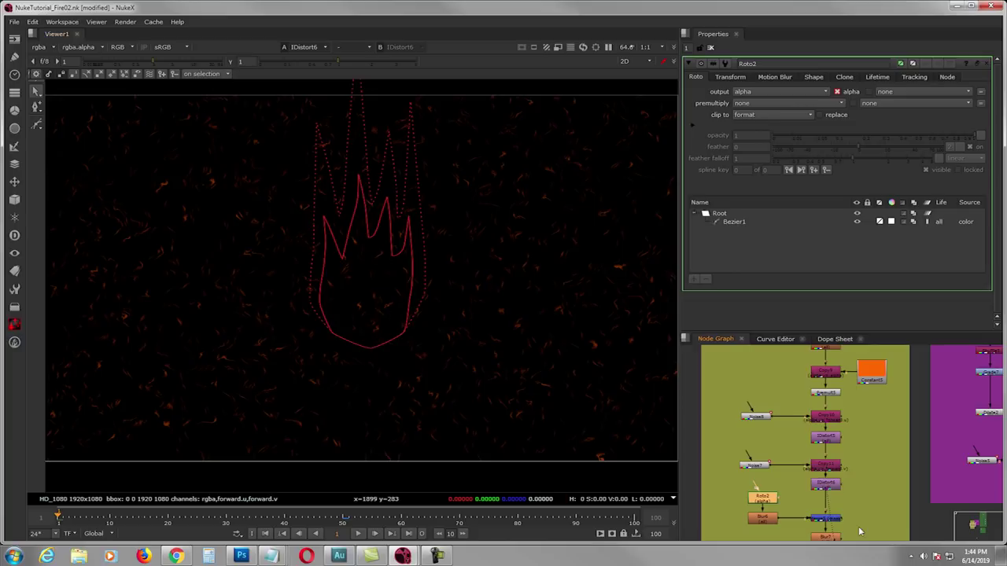
# Show the Merge5 mask output in the viewer and close all open node properties to hide the roto outline
pyautogui.scroll(4, 858, 526)
pyautogui.click(824, 454)
pyautogui.press('1')
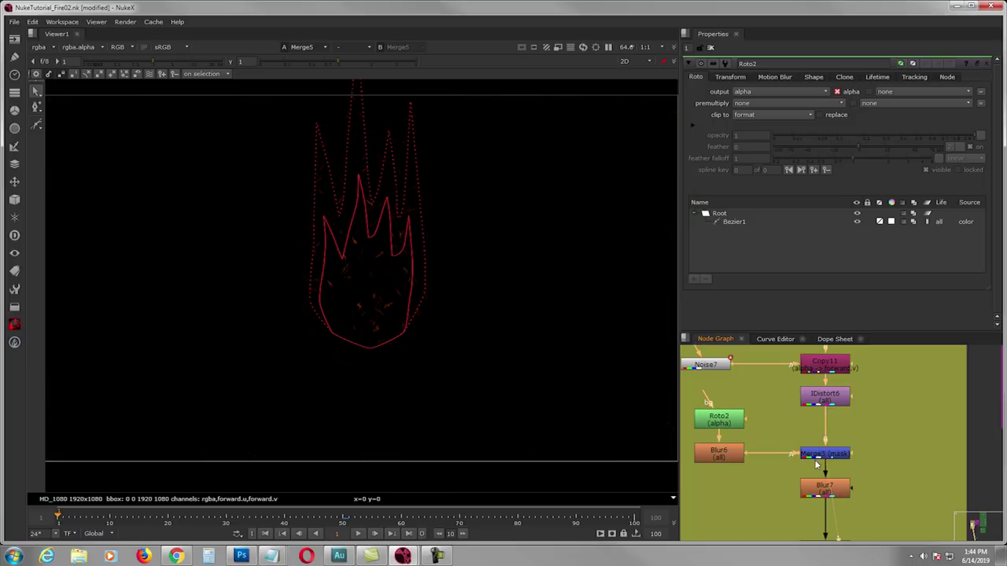
pyautogui.click(709, 48)
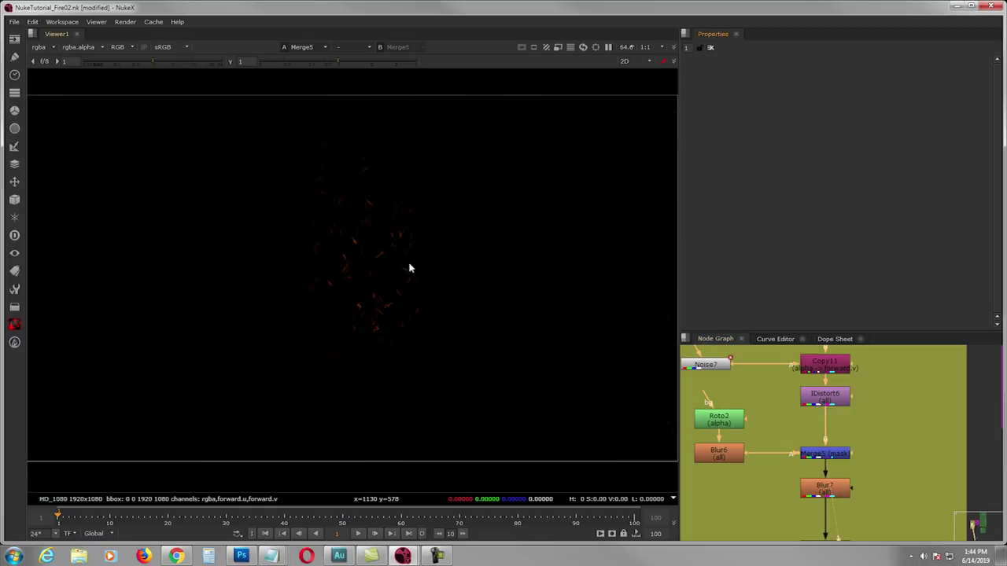
# Show Blur7 and Glow4 of the Embers group in the viewer and open their properties to check the settings
pyautogui.moveTo(800, 482); pyautogui.dragTo(802, 455, button='middle')
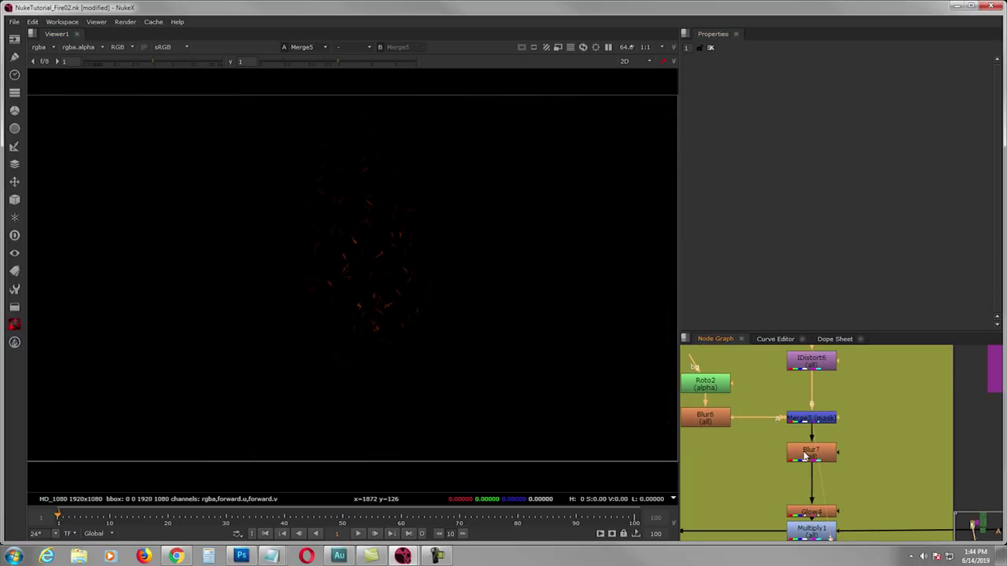
pyautogui.doubleClick(805, 455)
pyautogui.press('1')
pyautogui.moveTo(806, 454); pyautogui.dragTo(753, 400, button='middle')
pyautogui.moveTo(763, 459); pyautogui.dragTo(763, 446)
pyautogui.press('1')
pyautogui.doubleClick(763, 446)
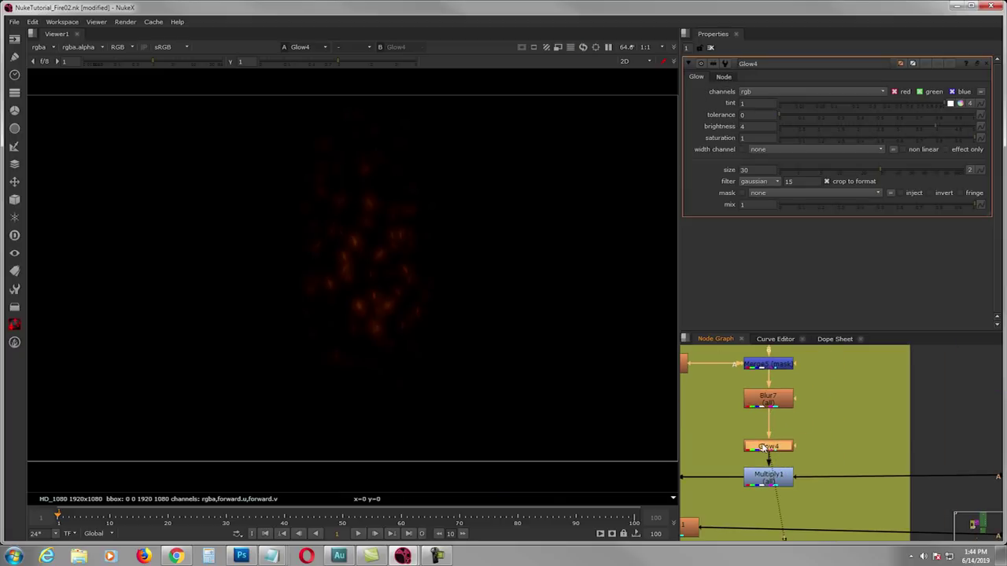
# Open the Multiply1 properties to check its value and show its output in the viewer
pyautogui.click(766, 483)
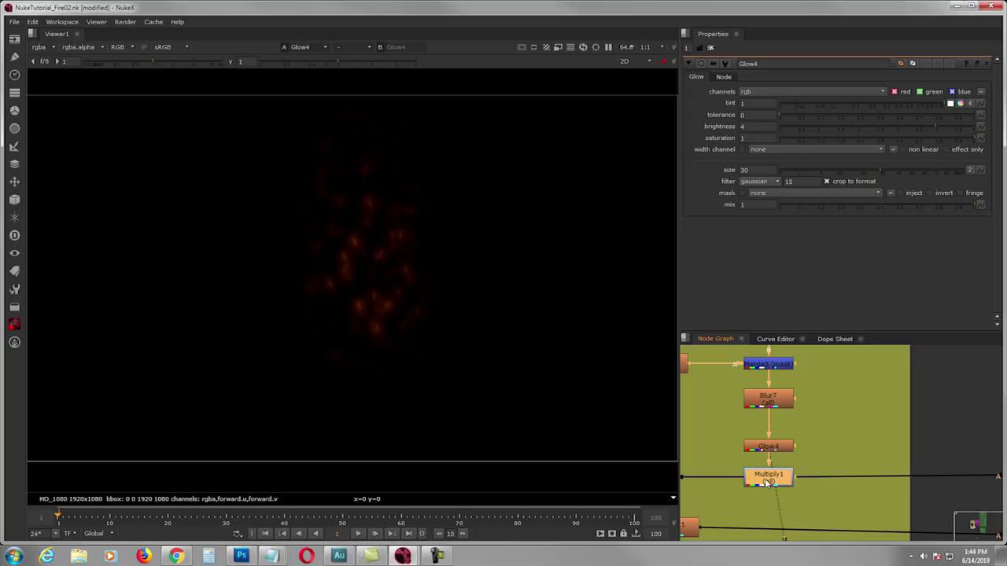
pyautogui.doubleClick(766, 483)
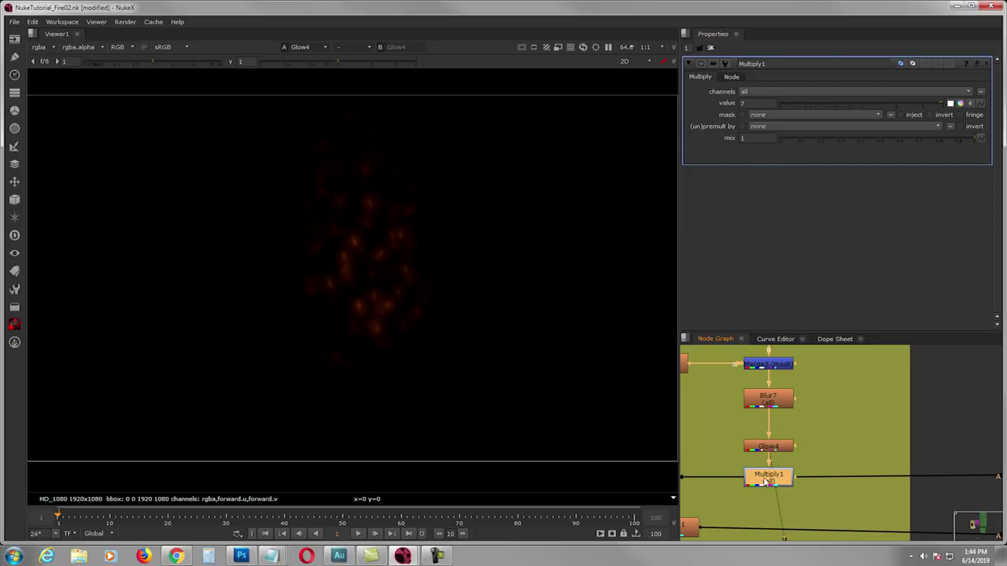
pyautogui.press('1')
pyautogui.moveTo(879, 457)
pyautogui.mouseDown(button='middle')
pyautogui.moveTo(760, 451)
pyautogui.moveTo(872, 449)
pyautogui.mouseUp(button='middle')
pyautogui.scroll(-2, 759, 451)
pyautogui.scroll(-2, 872, 449)
pyautogui.scroll(4, 747, 461)
# Compare the Glow4 output with the Multiply1 output in the viewer
pyautogui.click(781, 446)
pyautogui.moveTo(774, 408); pyautogui.dragTo(777, 396)
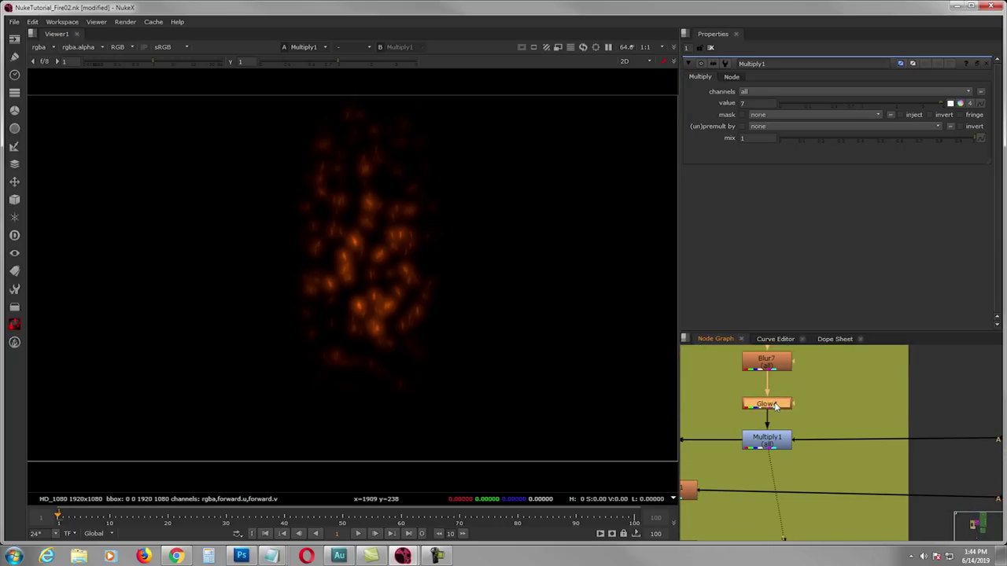
pyautogui.press('1')
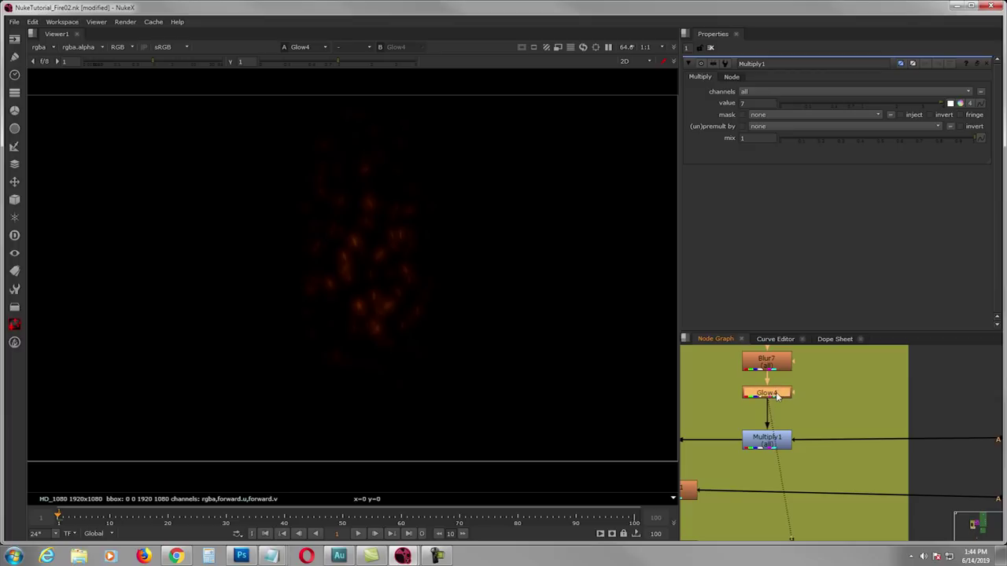
pyautogui.click(770, 445)
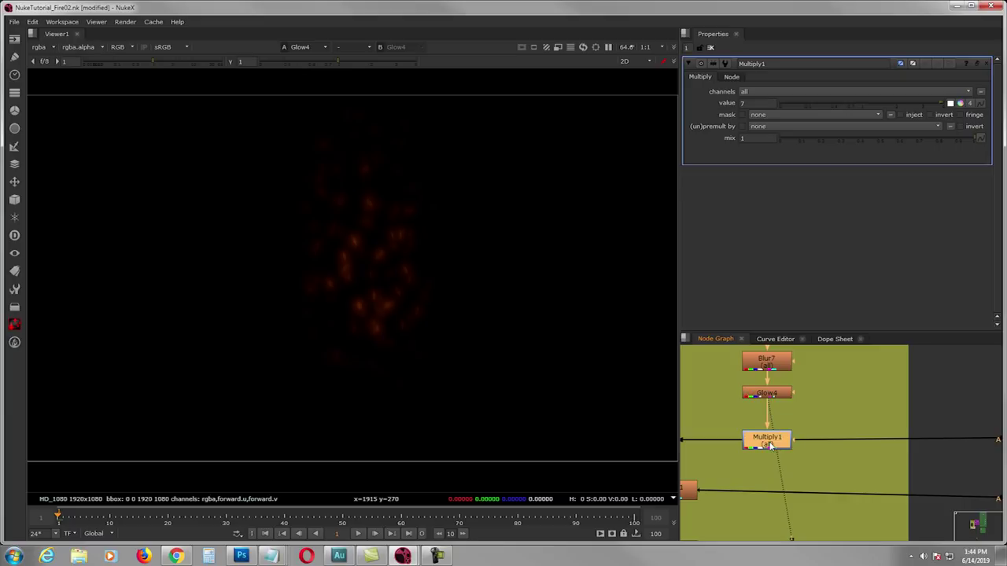
pyautogui.press('1')
# Show the Merge103 output at the end of the green fire group in the viewer
pyautogui.moveTo(859, 447); pyautogui.dragTo(726, 435, button='middle')
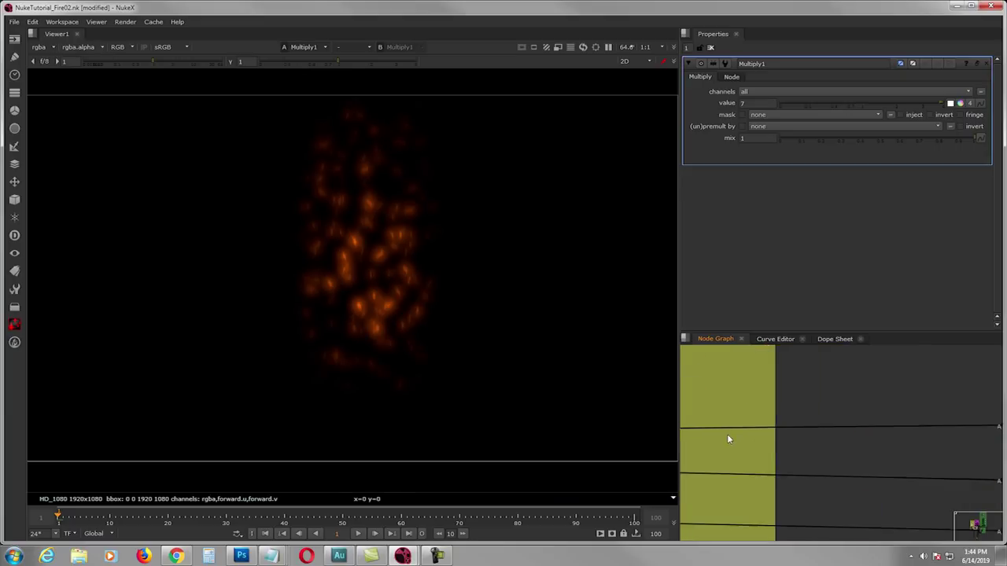
pyautogui.scroll(-4, 756, 435)
pyautogui.moveTo(851, 450); pyautogui.dragTo(792, 460, button='middle')
pyautogui.scroll(2, 876, 438)
pyautogui.scroll(-2, 876, 437)
pyautogui.moveTo(876, 437); pyautogui.dragTo(799, 470, button='middle')
pyautogui.scroll(1, 756, 459)
pyautogui.scroll(-2, 757, 445)
pyautogui.moveTo(692, 464); pyautogui.dragTo(869, 470, button='middle')
pyautogui.scroll(-2, 854, 452)
pyautogui.scroll(2, 839, 462)
pyautogui.moveTo(936, 458); pyautogui.dragTo(776, 460, button='middle')
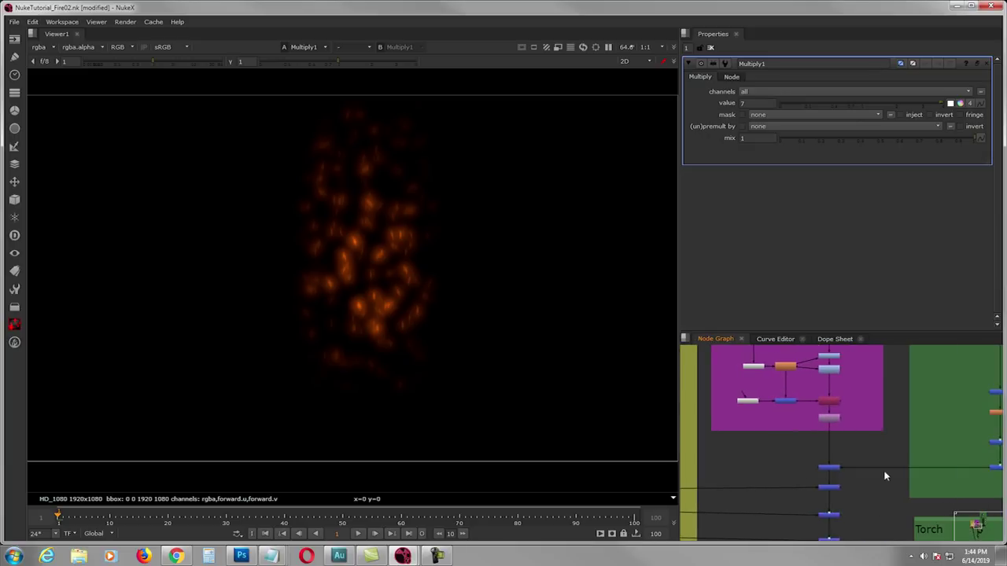
pyautogui.moveTo(972, 477); pyautogui.dragTo(902, 477, button='middle')
pyautogui.scroll(2, 902, 477)
pyautogui.click(939, 468)
pyautogui.press('1')
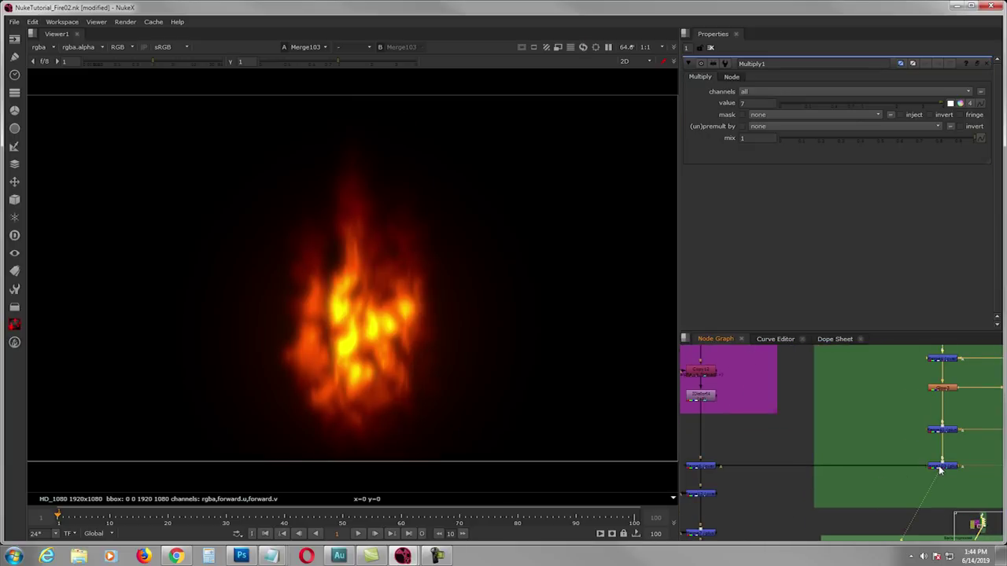
# Show the CornerPin2D1 output of the brick texture in the BG group
pyautogui.moveTo(832, 442); pyautogui.dragTo(840, 453, button='middle')
pyautogui.scroll(-2, 840, 456)
pyautogui.moveTo(794, 418); pyautogui.dragTo(813, 442, button='middle')
pyautogui.moveTo(797, 369); pyautogui.dragTo(831, 416, button='middle')
pyautogui.scroll(3, 806, 386)
pyautogui.scroll(2, 831, 420)
pyautogui.click(829, 418)
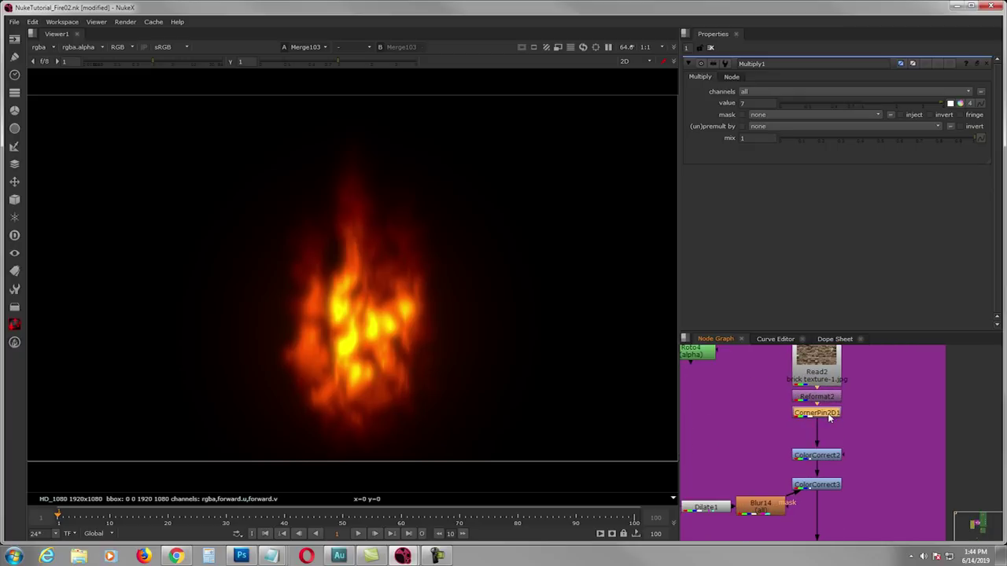
pyautogui.press('1')
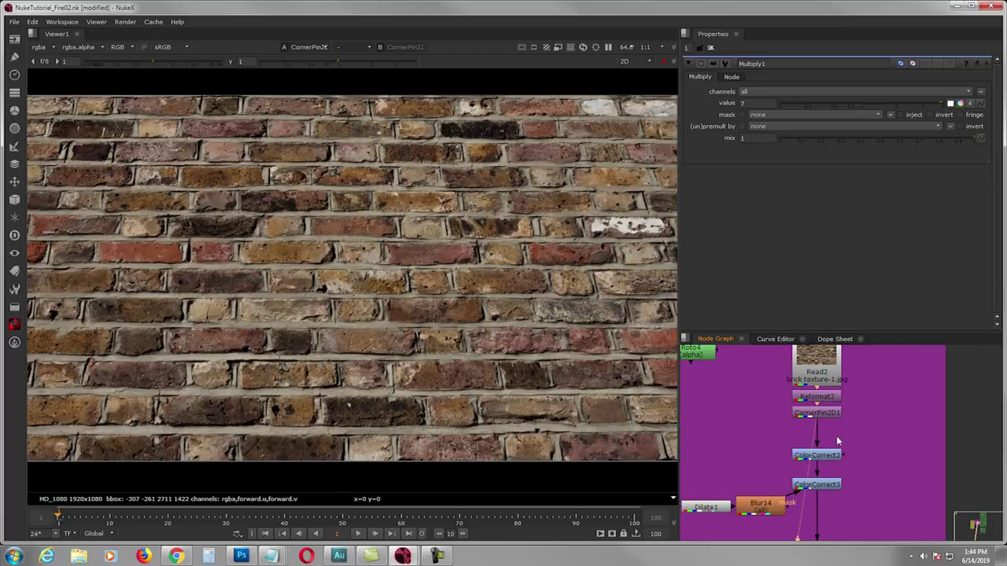
# Check the Reformat2 format and CornerPin2D1 corner values in their properties, comparing both outputs in the viewer
pyautogui.moveTo(848, 432)
pyautogui.mouseDown(button='middle')
pyautogui.moveTo(862, 450)
pyautogui.moveTo(845, 426)
pyautogui.mouseUp(button='middle')
pyautogui.click(841, 407)
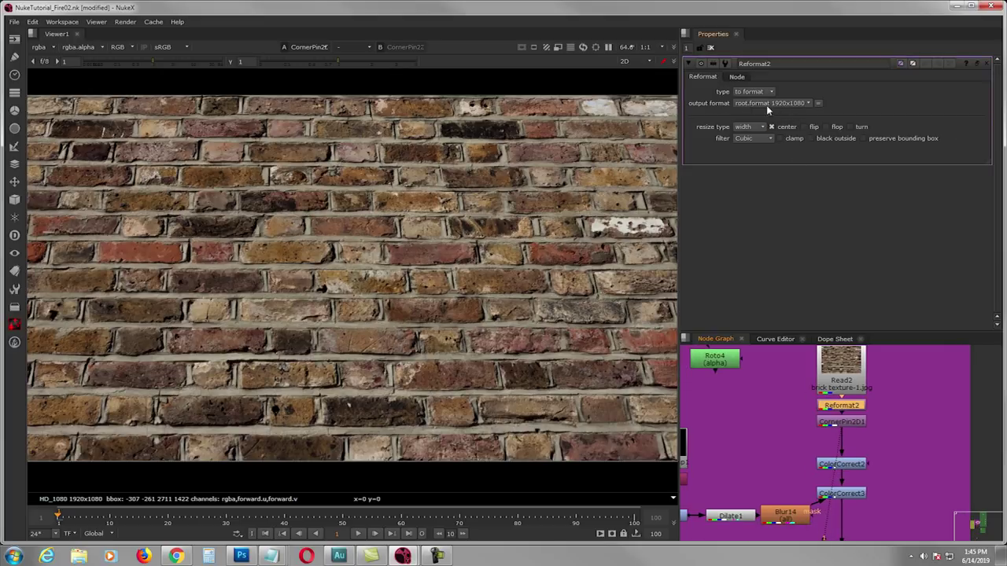
pyautogui.press('1')
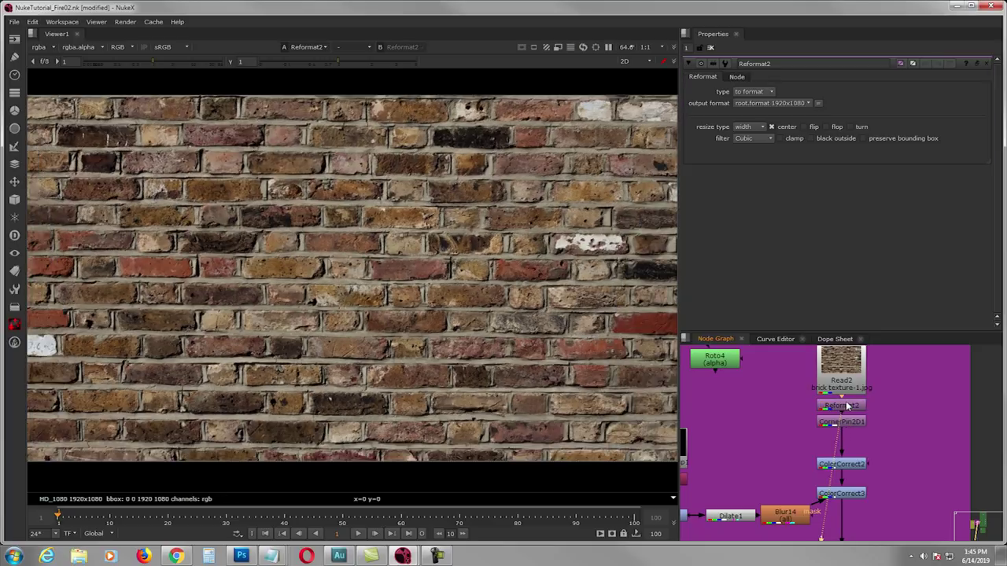
pyautogui.click(846, 427)
pyautogui.press('1')
pyautogui.doubleClick(848, 427)
pyautogui.scroll(-5, 489, 342)
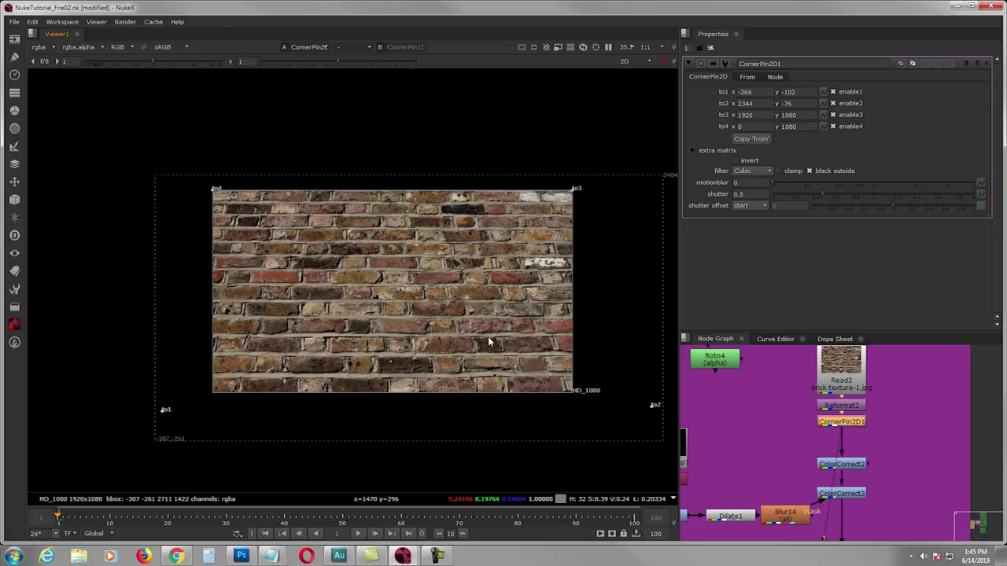
# Disable ColorCorrect2 and ColorCorrect3 in the BG group
pyautogui.moveTo(819, 453); pyautogui.dragTo(846, 419, button='middle')
pyautogui.scroll(1, 808, 433)
pyautogui.scroll(-3, 837, 408)
pyautogui.scroll(-1, 838, 437)
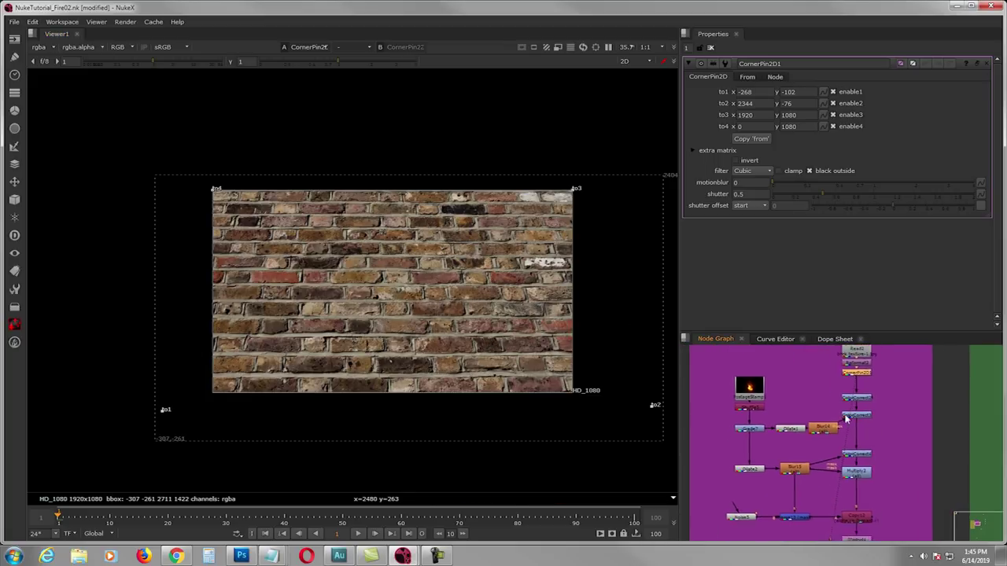
pyautogui.scroll(3, 847, 417)
pyautogui.moveTo(901, 369); pyautogui.dragTo(832, 434)
pyautogui.press('d')
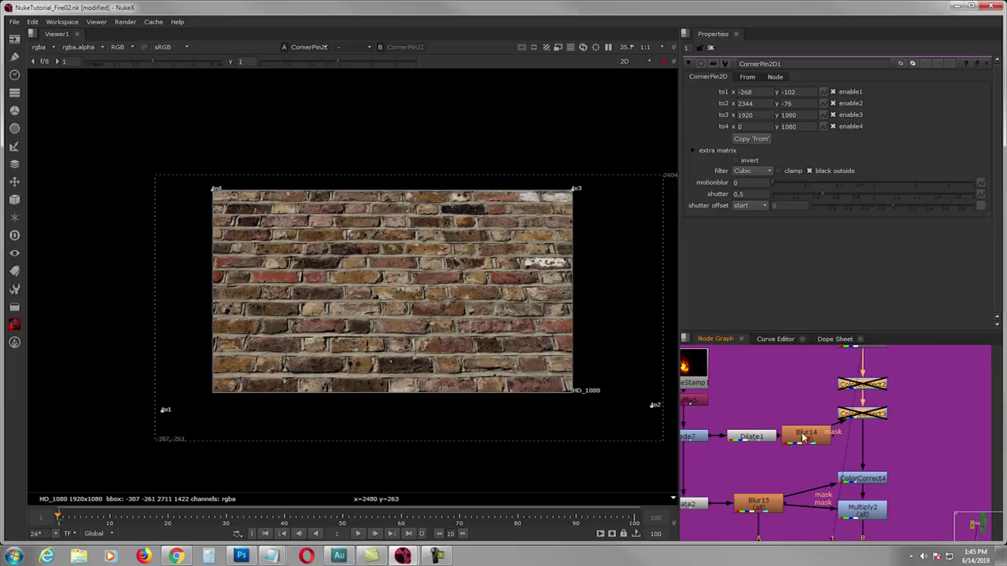
# Show the ColorCorrect4 output in the viewer and disable ColorCorrect4 and Multiply2
pyautogui.moveTo(825, 444); pyautogui.dragTo(815, 446, button='middle')
pyautogui.moveTo(701, 400); pyautogui.dragTo(730, 395, button='middle')
pyautogui.scroll(-1, 847, 454)
pyautogui.moveTo(876, 520); pyautogui.dragTo(832, 420, button='middle')
pyautogui.scroll(2, 849, 451)
pyautogui.click(840, 379)
pyautogui.press('1')
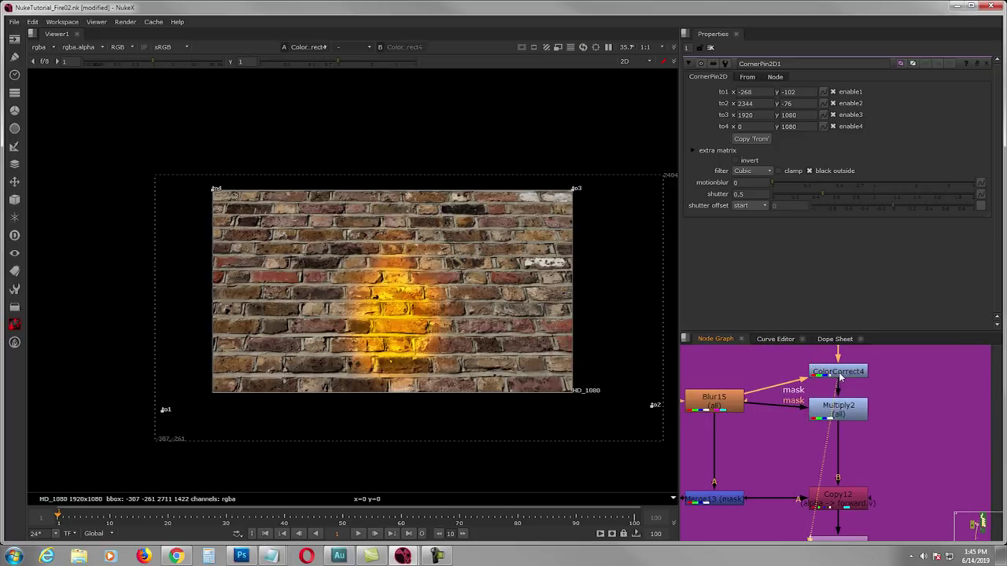
pyautogui.moveTo(881, 360); pyautogui.dragTo(786, 440)
pyautogui.press('d')
# Disable Copy12 and the distortion node below it in the BG group
pyautogui.moveTo(840, 469); pyautogui.dragTo(840, 439, button='middle')
pyautogui.scroll(-1, 825, 412)
pyautogui.scroll(-1, 835, 472)
pyautogui.scroll(-1, 847, 469)
pyautogui.scroll(-1, 840, 440)
pyautogui.moveTo(866, 402); pyautogui.dragTo(790, 474)
pyautogui.press('d')
# Step the viewer through the merges directly below the BG group
pyautogui.scroll(-2, 810, 451)
pyautogui.moveTo(845, 510); pyautogui.dragTo(824, 481, button='middle')
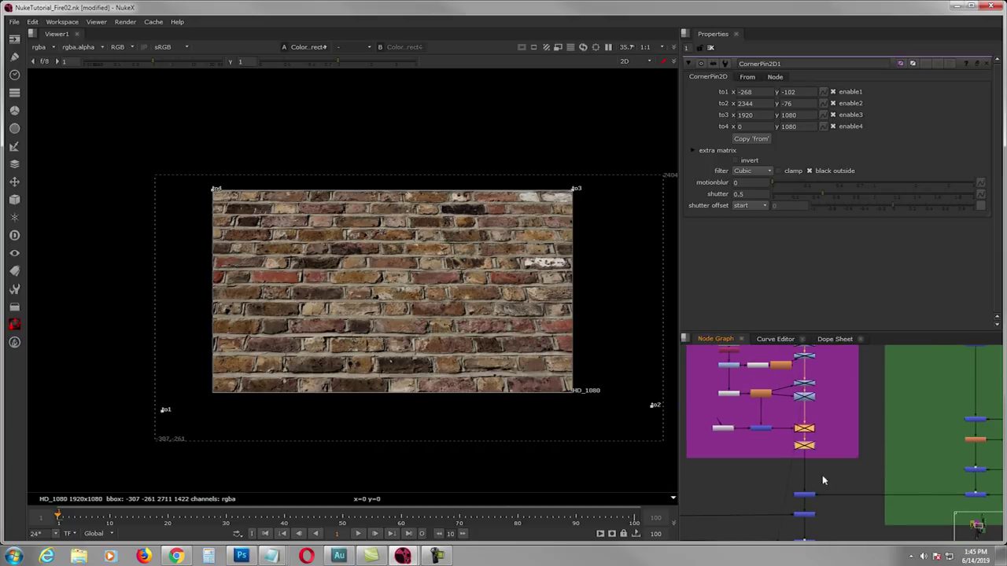
pyautogui.moveTo(818, 424); pyautogui.dragTo(807, 423, button='middle')
pyautogui.moveTo(803, 370); pyautogui.dragTo(799, 413, button='middle')
pyautogui.scroll(3, 800, 412)
pyautogui.moveTo(805, 471); pyautogui.dragTo(817, 410, button='middle')
pyautogui.scroll(-1, 817, 409)
pyautogui.moveTo(823, 503); pyautogui.dragTo(850, 441, button='middle')
pyautogui.scroll(2, 815, 453)
pyautogui.click(823, 425)
pyautogui.press('1')
pyautogui.click(846, 443)
pyautogui.press('1')
# Show the outputs of Merge7 and Merge8, which combine the blurred ember branches with the fire and bricks
pyautogui.scroll(-1, 862, 432)
pyautogui.moveTo(827, 485); pyautogui.dragTo(951, 443, button='middle')
pyautogui.scroll(-2, 936, 441)
pyautogui.click(937, 432)
pyautogui.scroll(2, 768, 437)
pyautogui.moveTo(770, 430); pyautogui.dragTo(742, 431, button='middle')
pyautogui.scroll(-1, 744, 431)
pyautogui.moveTo(948, 437); pyautogui.dragTo(863, 433, button='middle')
pyautogui.scroll(1, 900, 431)
pyautogui.press('1')
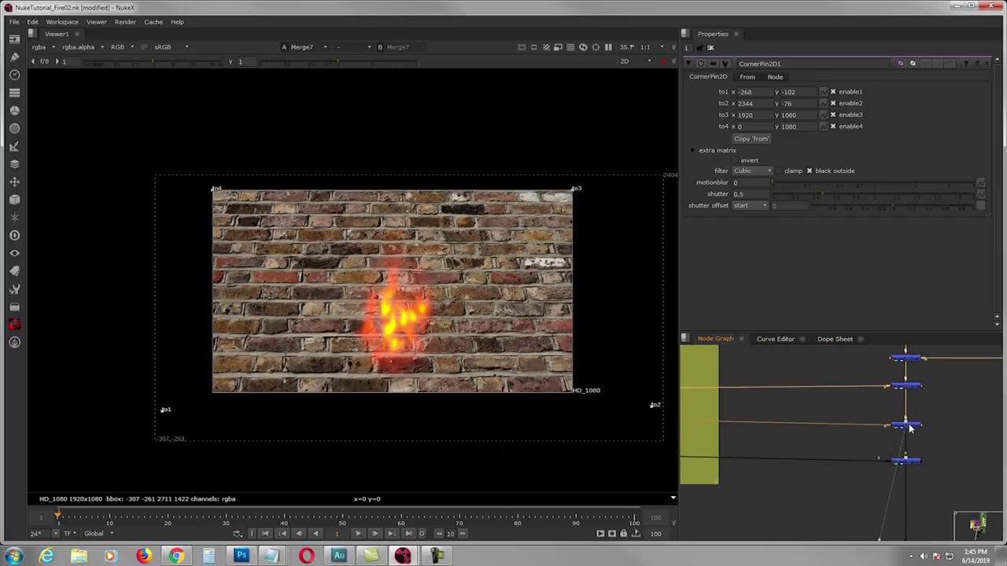
pyautogui.click(903, 462)
pyautogui.press('1')
# Open the properties of Blur11 and Blur10 at the end of the Embers group to check their blur sizes
pyautogui.click(816, 454)
pyautogui.moveTo(804, 446); pyautogui.dragTo(978, 458, button='middle')
pyautogui.moveTo(833, 393); pyautogui.dragTo(810, 452, button='middle')
pyautogui.scroll(-4, 810, 446)
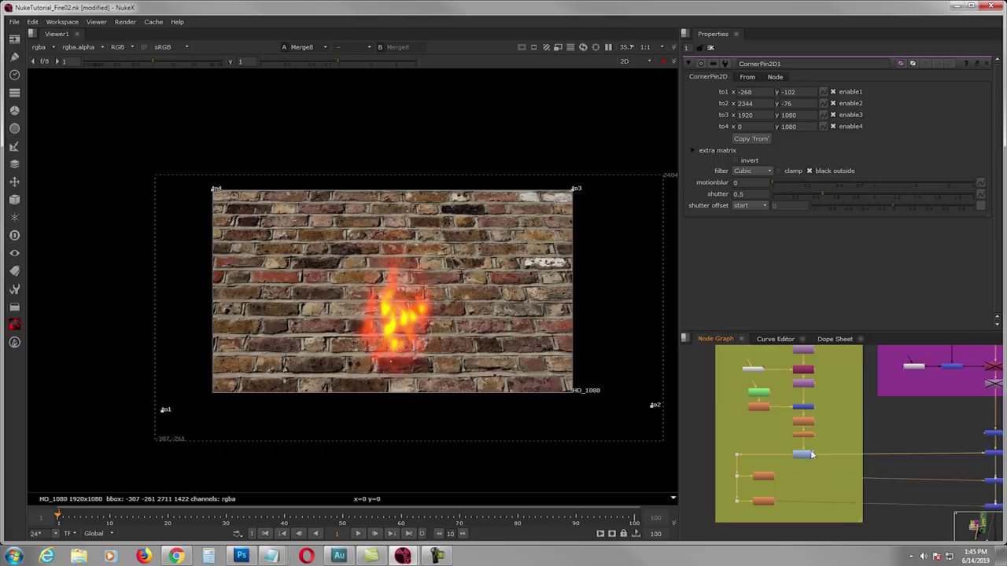
pyautogui.scroll(4, 784, 476)
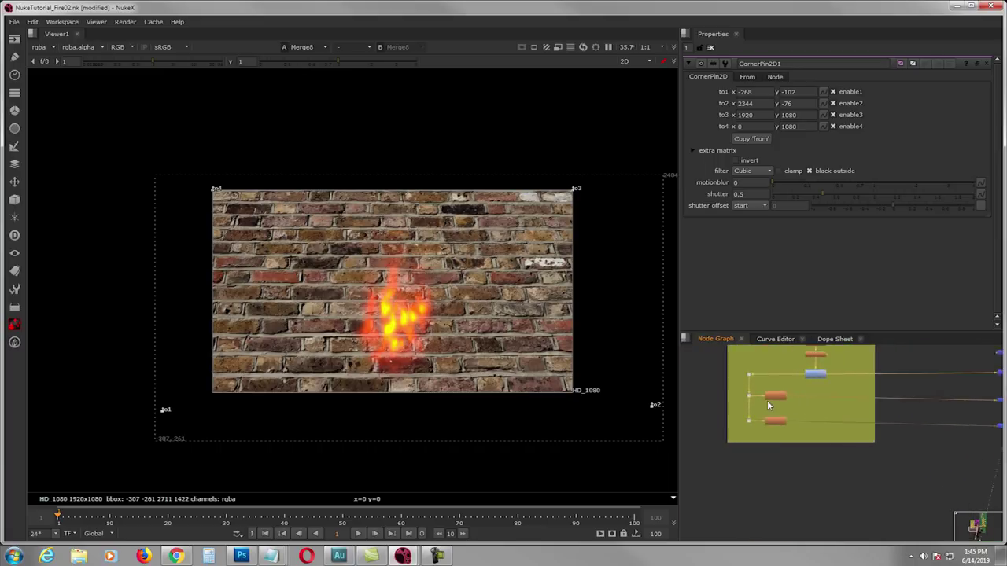
pyautogui.doubleClick(780, 393)
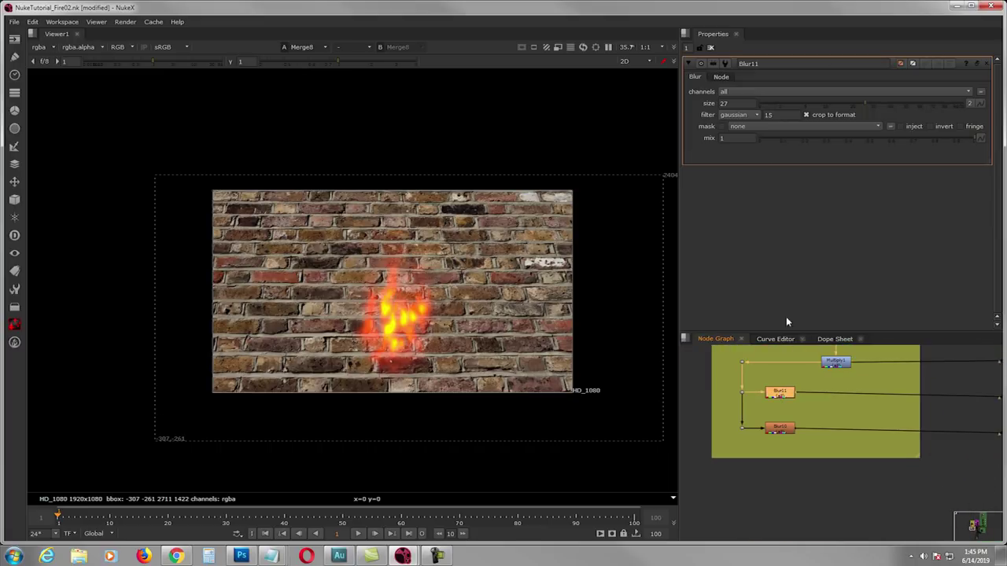
pyautogui.doubleClick(779, 427)
pyautogui.scroll(-4, 820, 430)
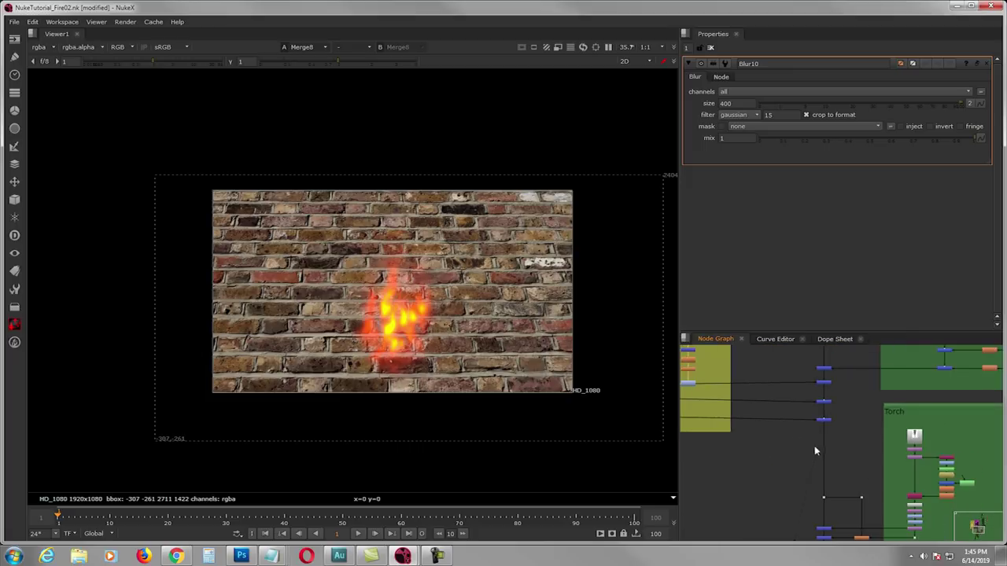
# Show the output of Merge10, where the torch is merged over the fire and bricks
pyautogui.scroll(5, 843, 461)
pyautogui.click(804, 460)
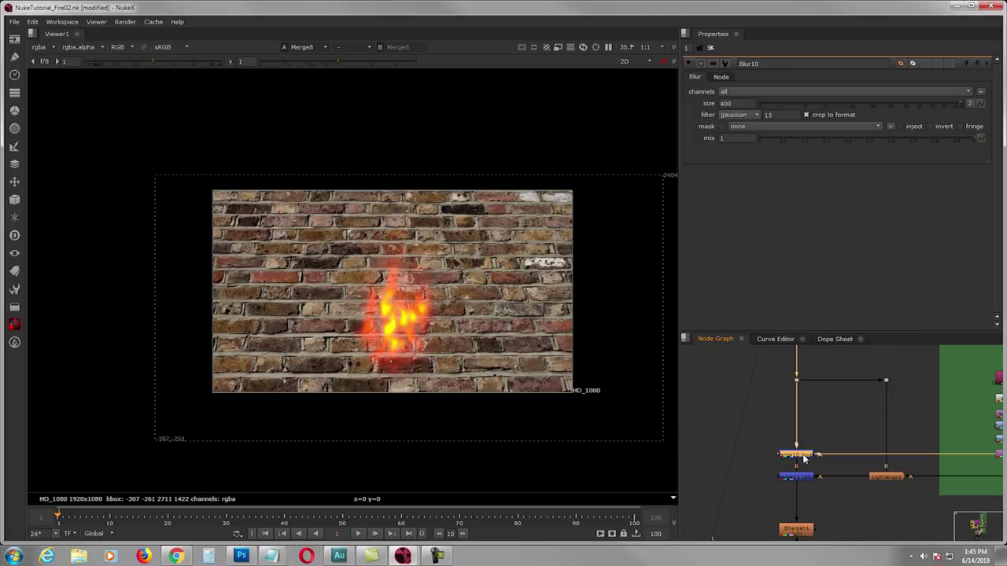
pyautogui.press('1')
# Follow the torch branch into the Torch group and show the output of Premult6
pyautogui.moveTo(827, 434); pyautogui.dragTo(687, 484, button='middle')
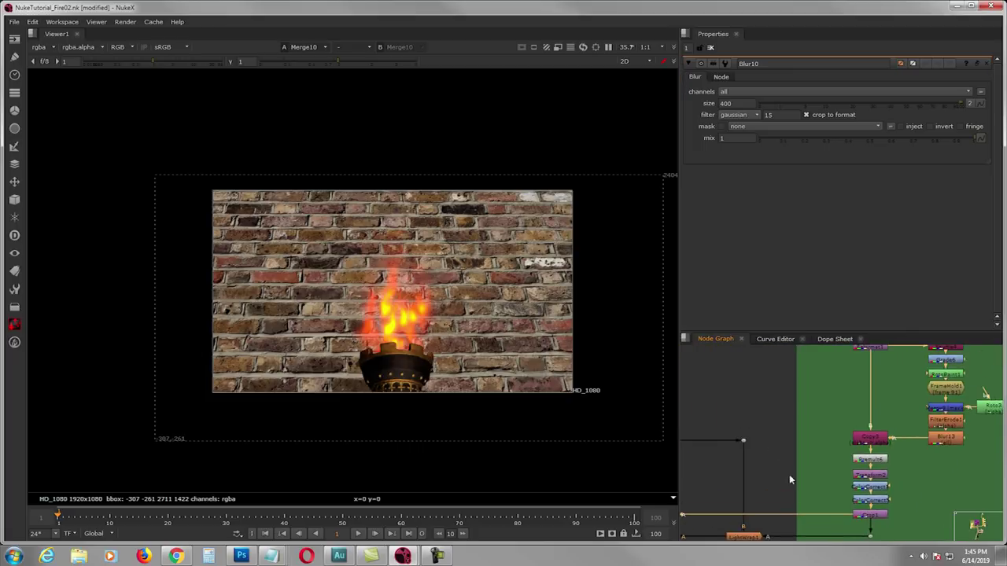
pyautogui.moveTo(787, 475); pyautogui.dragTo(750, 564, button='middle')
pyautogui.scroll(1, 835, 440)
pyautogui.moveTo(855, 443)
pyautogui.mouseDown(button='middle')
pyautogui.moveTo(827, 436)
pyautogui.moveTo(830, 420)
pyautogui.moveTo(841, 454)
pyautogui.mouseUp(button='middle')
pyautogui.click(841, 481)
pyautogui.press('1')
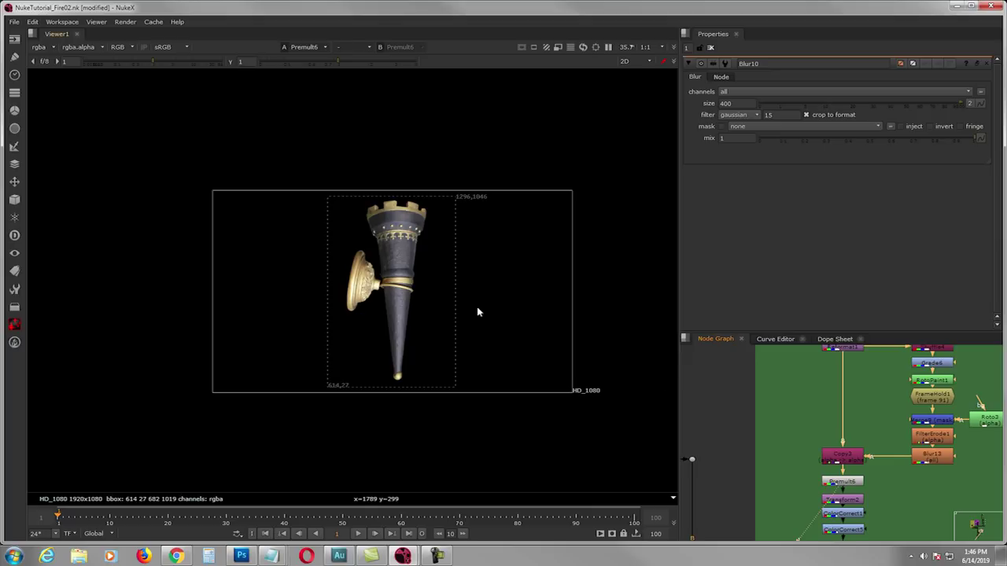
# Show the output of Reformat1 near the top of the Torch group and examine the torch image up close
pyautogui.moveTo(825, 426); pyautogui.dragTo(831, 441, button='middle')
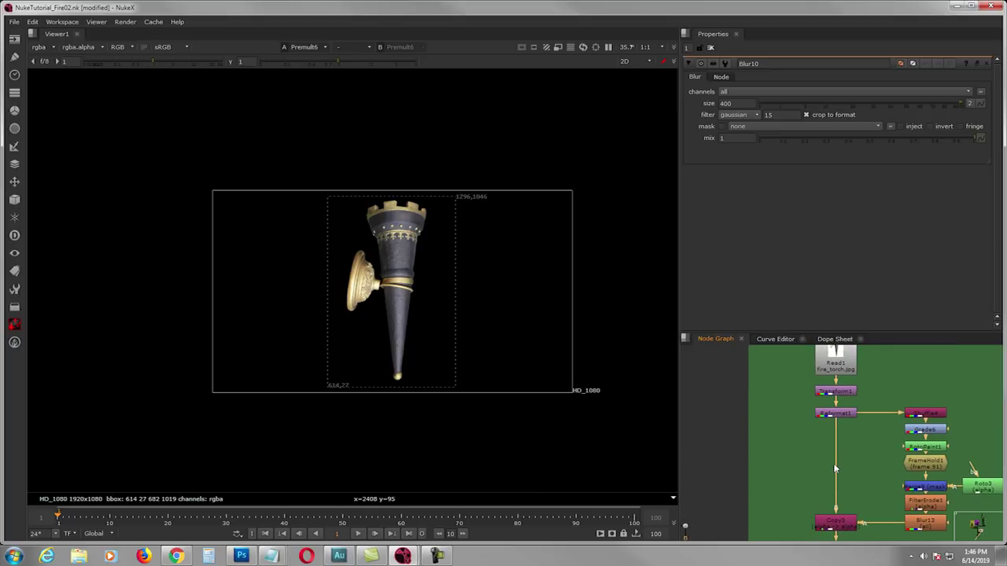
pyautogui.scroll(3, 836, 469)
pyautogui.click(825, 428)
pyautogui.press('1')
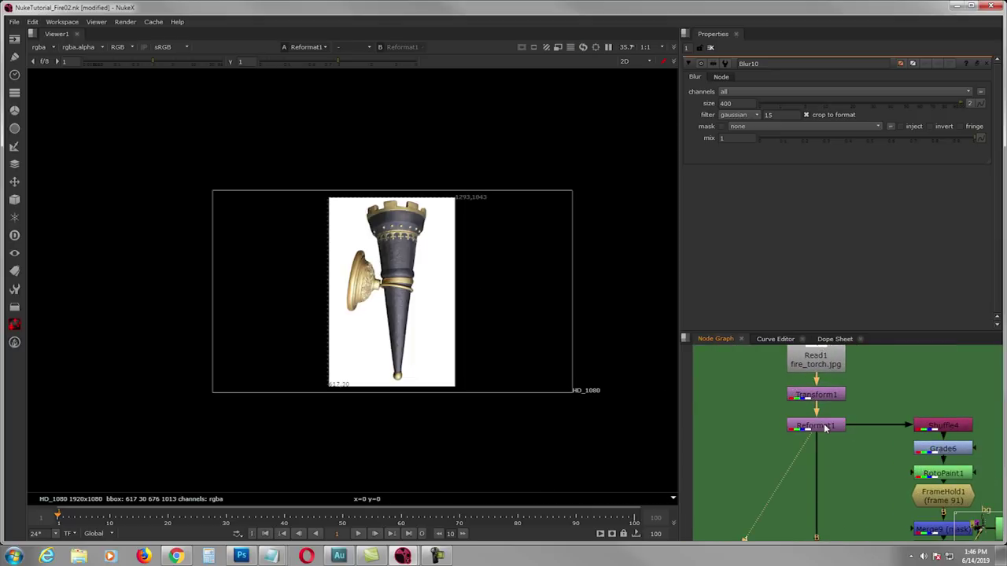
pyautogui.moveTo(806, 427); pyautogui.dragTo(786, 433, button='middle')
pyautogui.scroll(1, 431, 357)
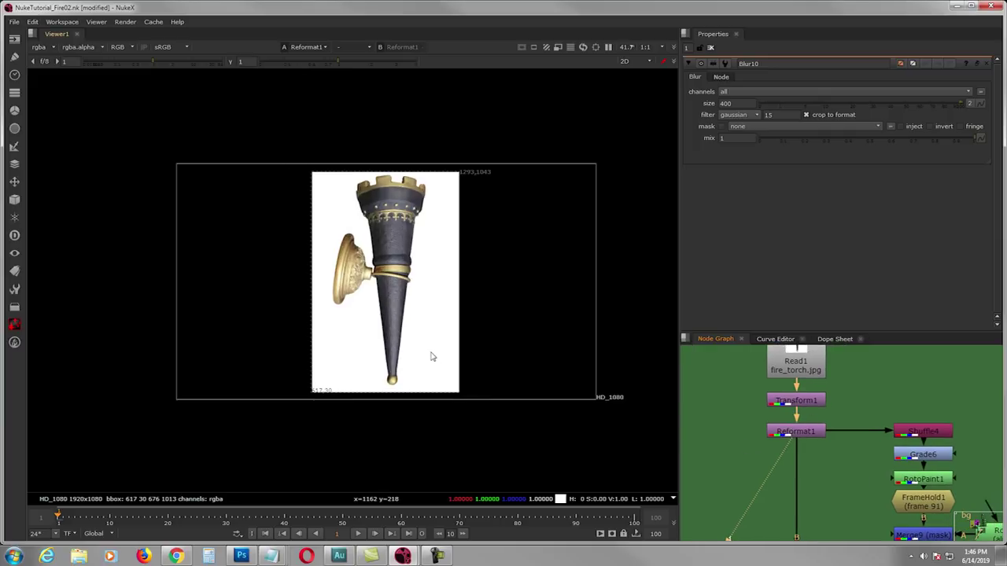
pyautogui.scroll(1, 424, 362)
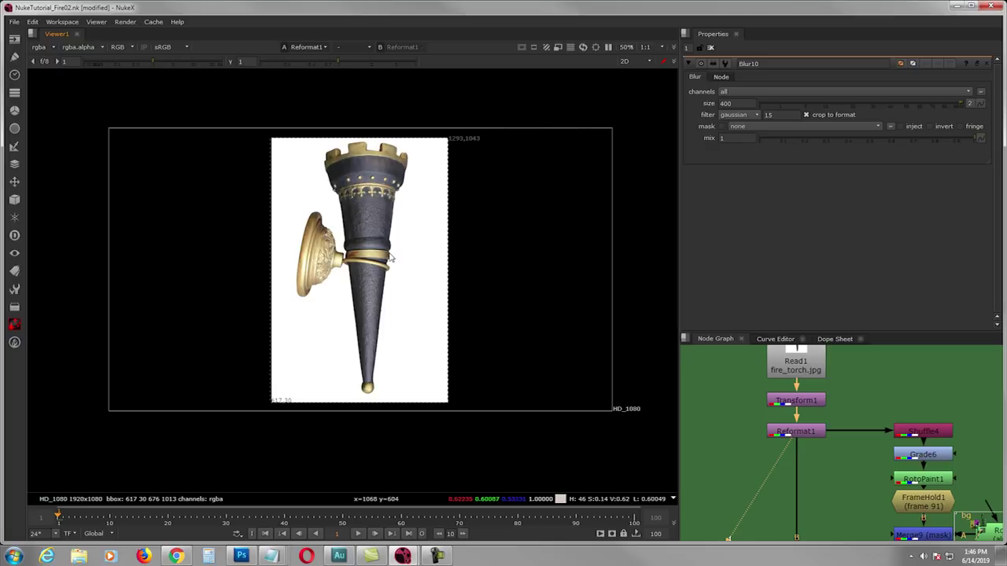
# Show the outputs of the fire_torch.jpg Read1 node and Transform1 below it
pyautogui.moveTo(813, 409); pyautogui.dragTo(812, 425, button='middle')
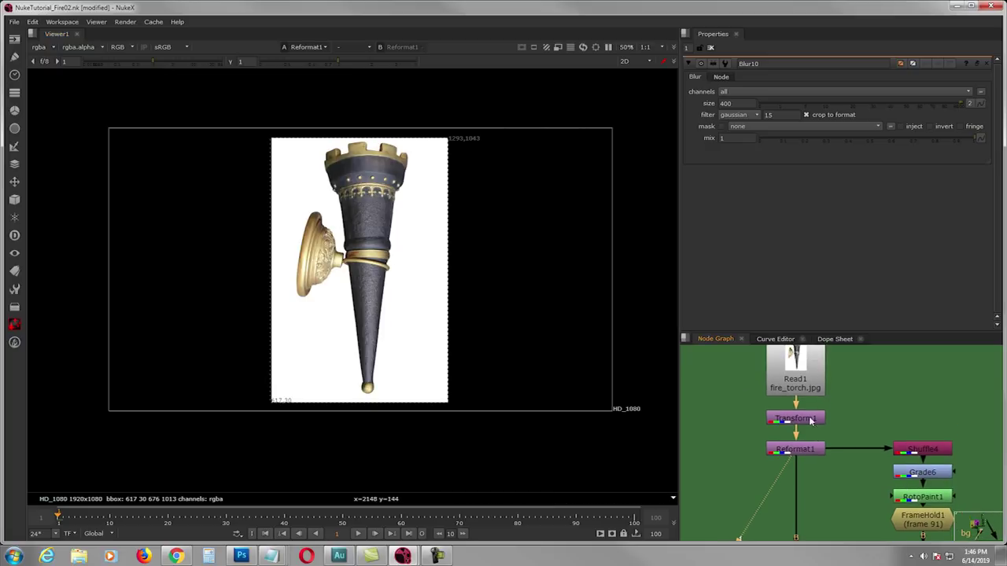
pyautogui.moveTo(804, 390); pyautogui.dragTo(804, 400, button='middle')
pyautogui.click(801, 388)
pyautogui.press('1')
pyautogui.scroll(-4, 481, 348)
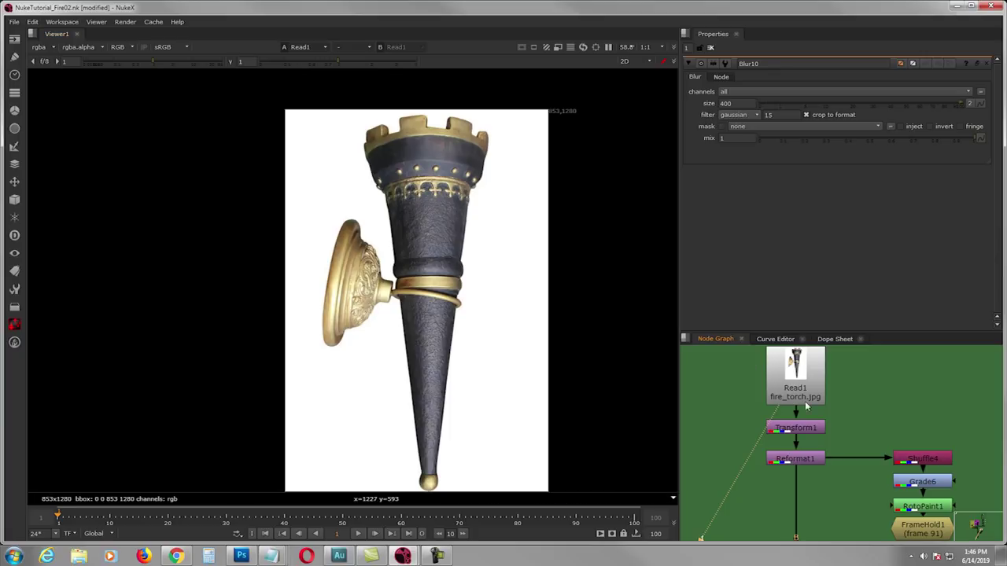
pyautogui.click(802, 424)
pyautogui.press('1')
# Show Reformat1's output and open its properties to check the output format and resize type
pyautogui.moveTo(798, 455); pyautogui.dragTo(798, 459)
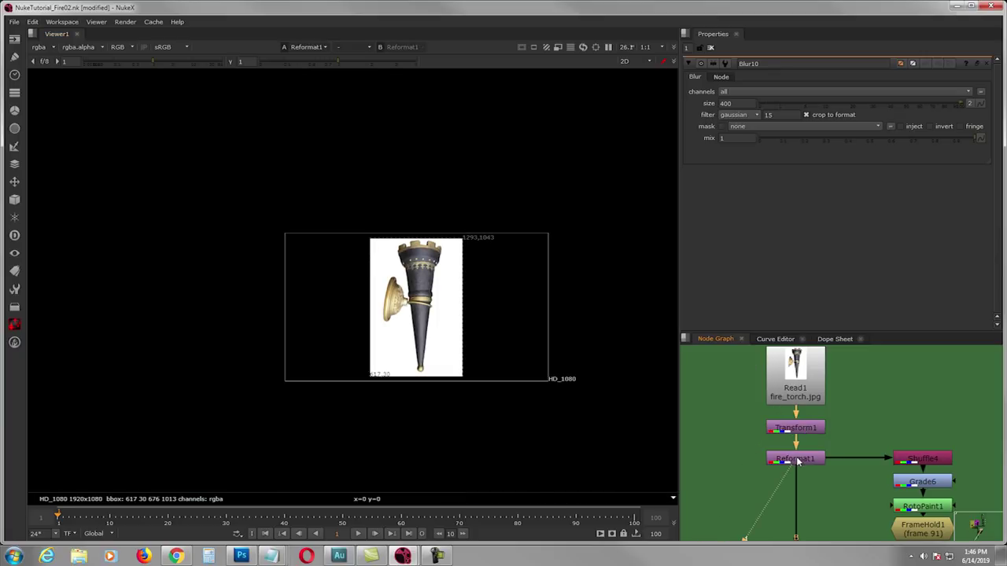
pyautogui.doubleClick(796, 460)
pyautogui.scroll(3, 828, 431)
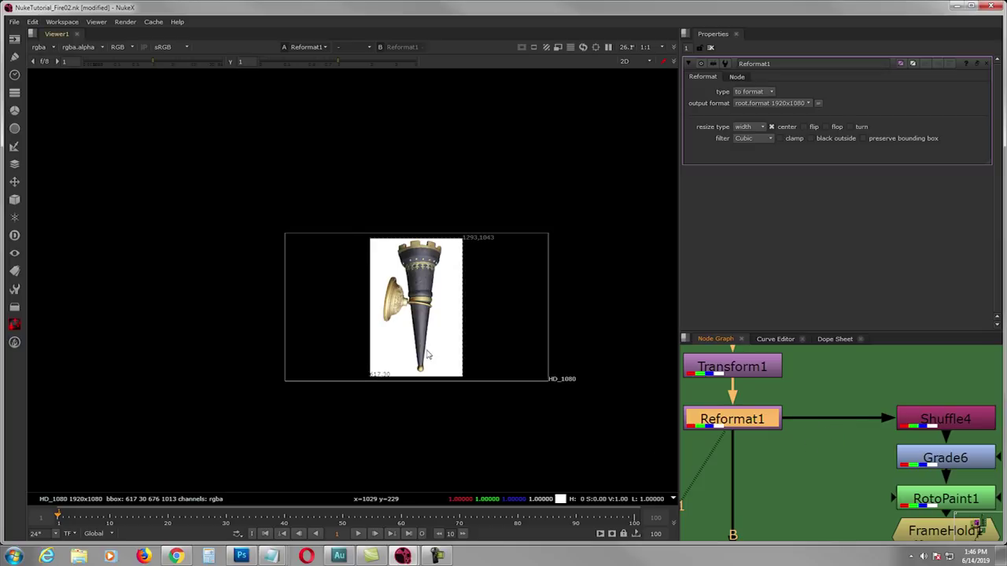
pyautogui.scroll(3, 429, 354)
pyautogui.moveTo(447, 356); pyautogui.dragTo(396, 358, button='middle')
# Open Shuffle4's properties to check its channel routing and show its output
pyautogui.moveTo(919, 419); pyautogui.dragTo(843, 394, button='middle')
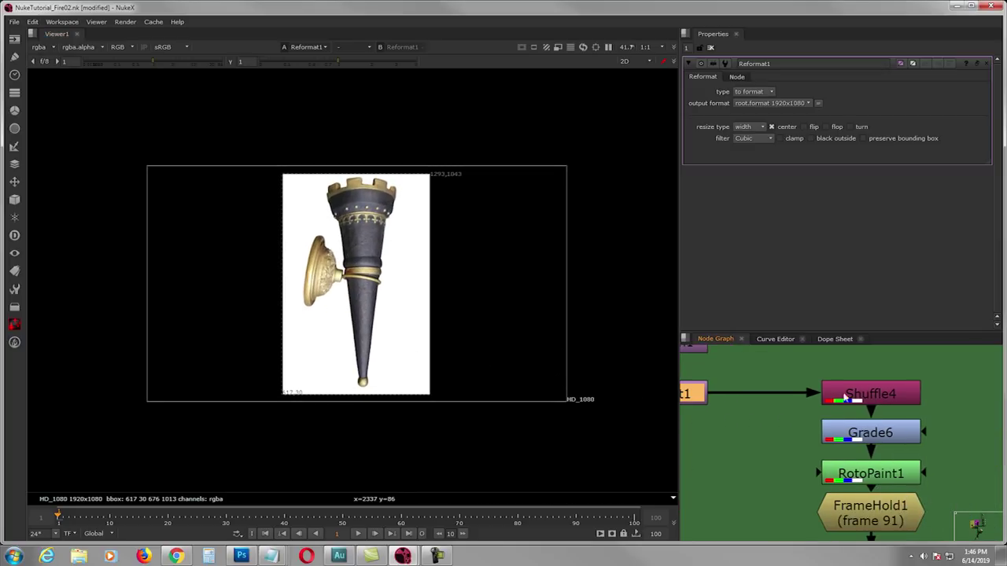
pyautogui.doubleClick(854, 395)
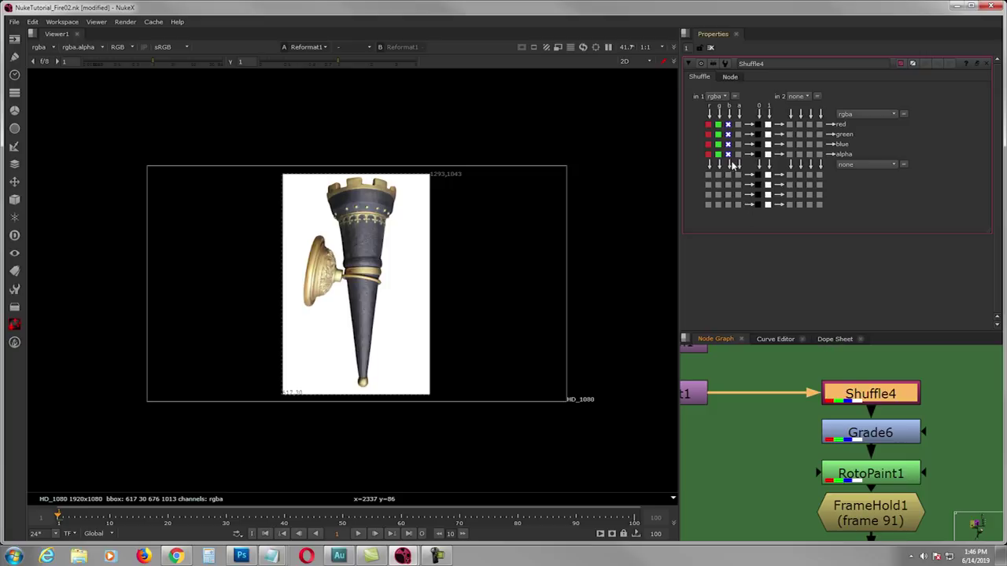
pyautogui.press('1')
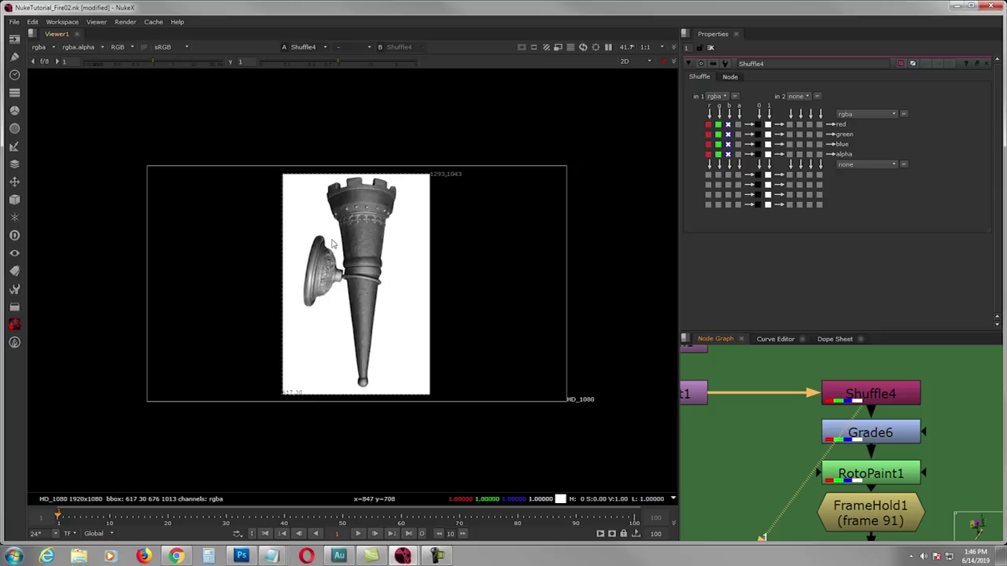
pyautogui.moveTo(826, 415); pyautogui.dragTo(798, 401, button='middle')
pyautogui.click(814, 385)
pyautogui.press('1')
# Show Grade6's output and open its properties to check the blackpoint and whitepoint
pyautogui.click(834, 421)
pyautogui.press('1')
pyautogui.doubleClick(835, 420)
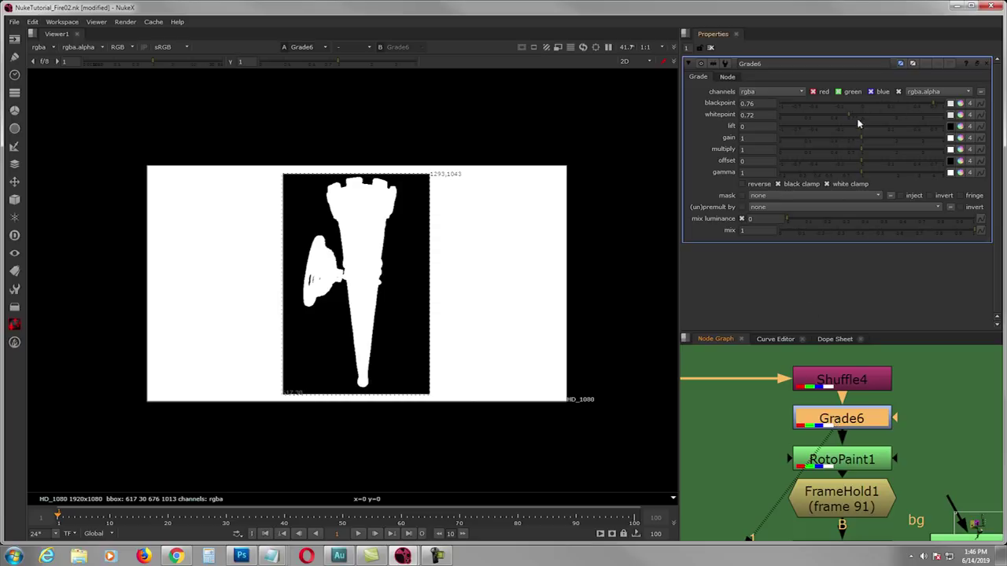
# Add a new Grade node beside Grade6, connect its input to Shuffle4, and show its output
pyautogui.moveTo(704, 418); pyautogui.dragTo(742, 410, button='middle')
pyautogui.click(735, 411)
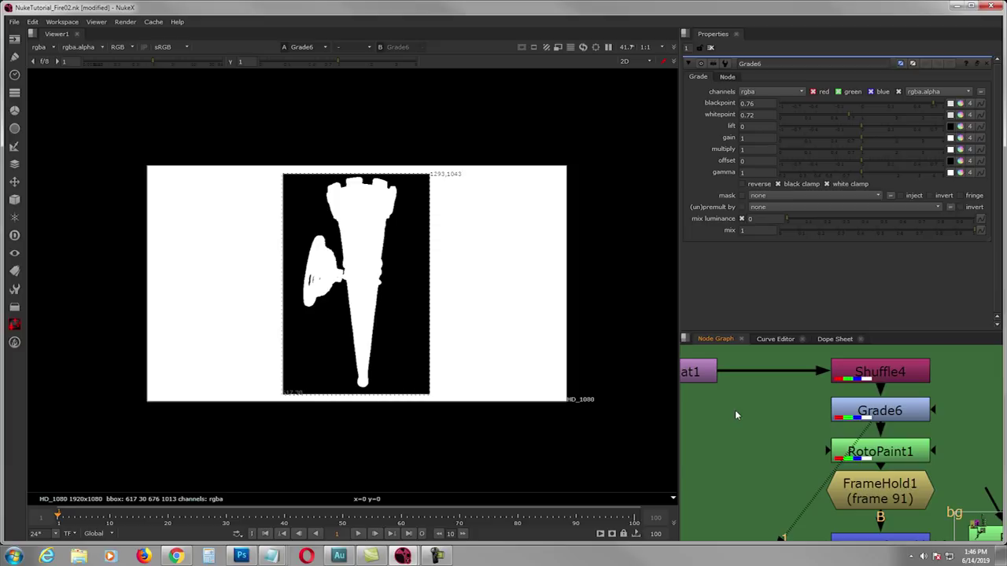
pyautogui.press('Tab')
pyautogui.write('grade')
pyautogui.press('Return')
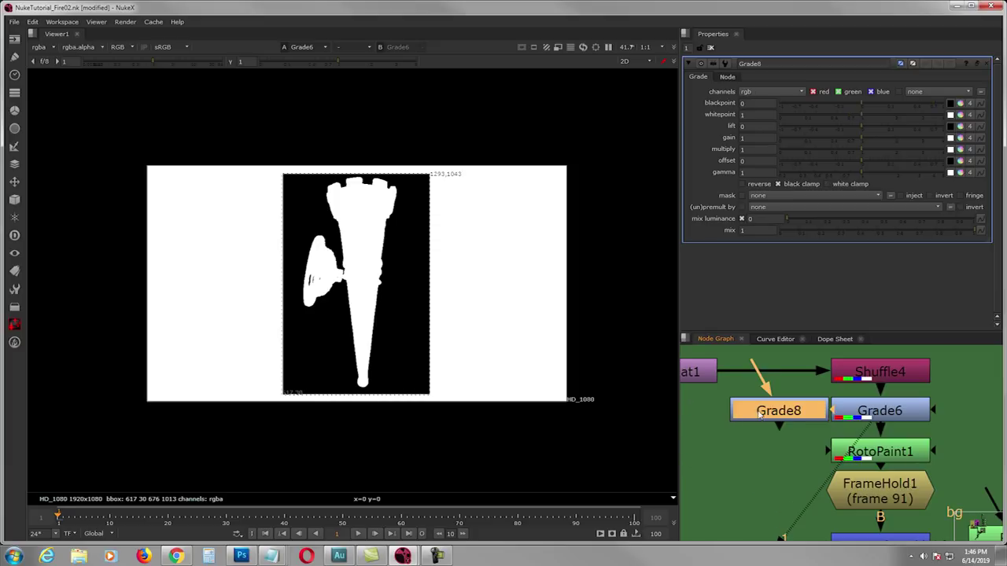
pyautogui.moveTo(759, 414); pyautogui.dragTo(728, 434)
pyautogui.moveTo(733, 399); pyautogui.dragTo(851, 372)
pyautogui.click(851, 371)
pyautogui.press('1')
pyautogui.click(760, 430)
pyautogui.press('1')
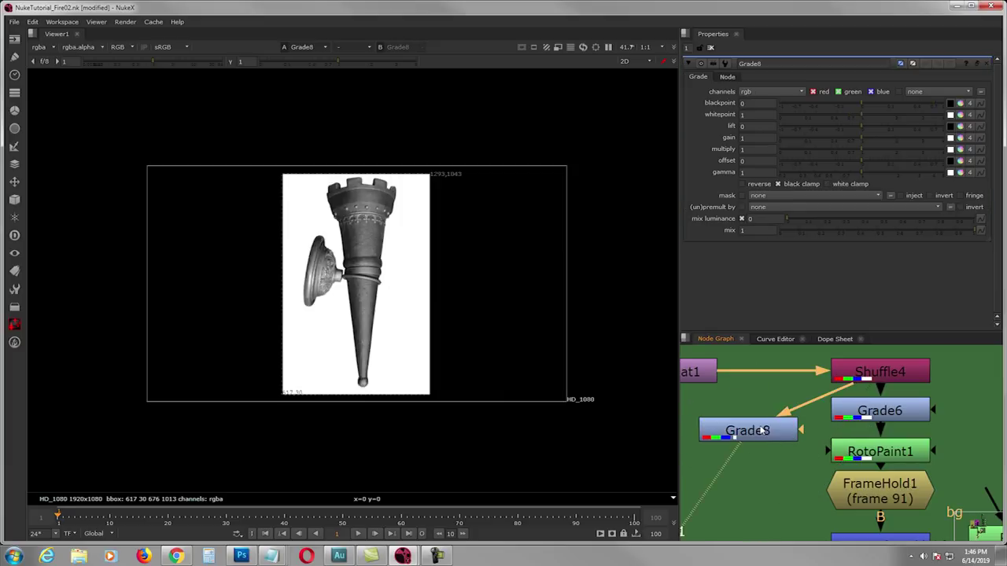
# Set the new Grade node's channels to rgba, enable white clamp, and set blackpoint to 0.53 and whitepoint to 0.44
pyautogui.click(763, 431)
pyautogui.click(772, 94)
pyautogui.click(770, 137)
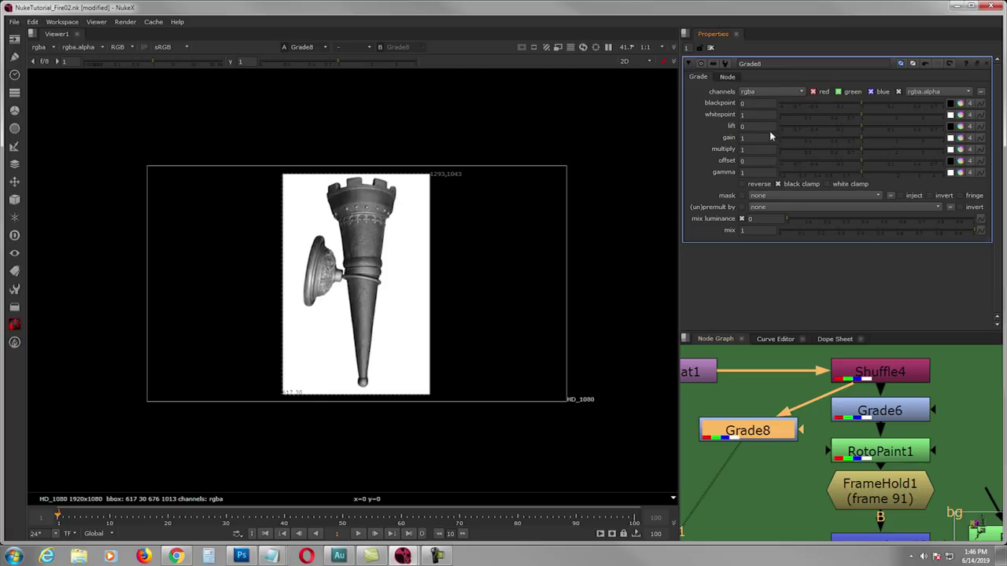
pyautogui.click(827, 184)
pyautogui.moveTo(861, 117); pyautogui.dragTo(902, 104)
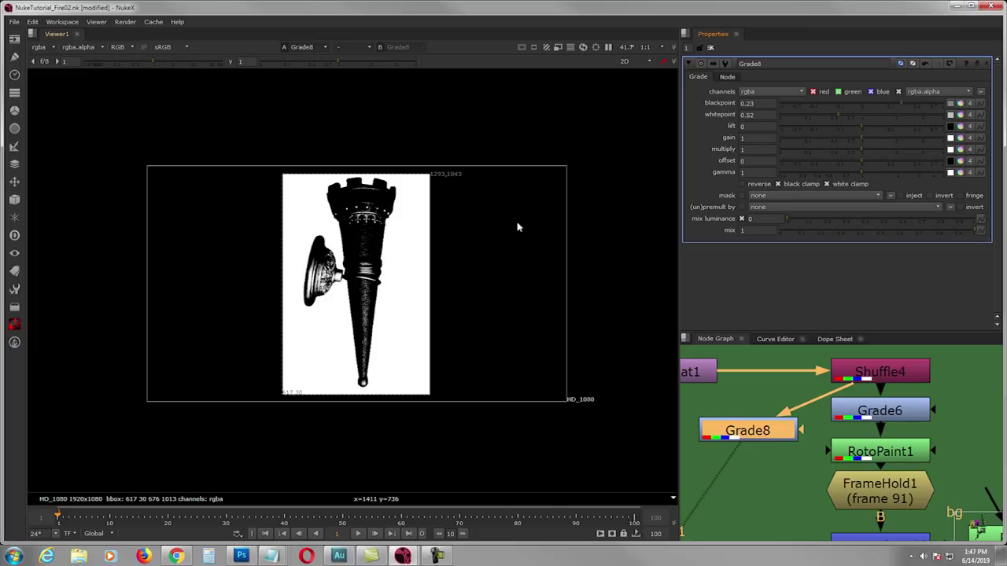
pyautogui.moveTo(906, 107); pyautogui.dragTo(917, 102)
pyautogui.moveTo(838, 118); pyautogui.dragTo(835, 120)
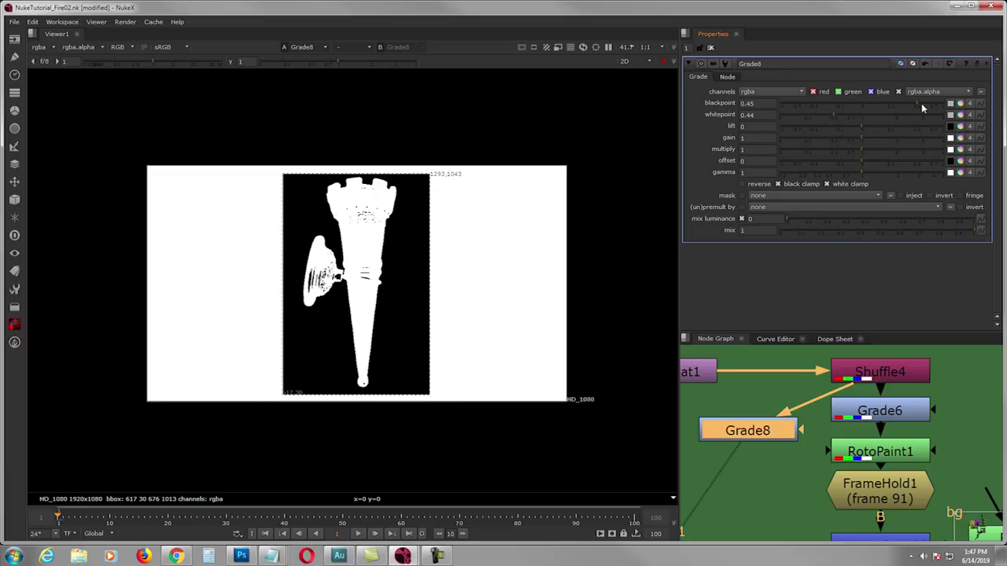
pyautogui.moveTo(916, 103); pyautogui.dragTo(920, 103)
# Show the outputs of Shuffle4 and Grade6 for comparison, and delete the trial Grade8 node
pyautogui.click(875, 372)
pyautogui.press('1')
pyautogui.click(864, 404)
pyautogui.press('1')
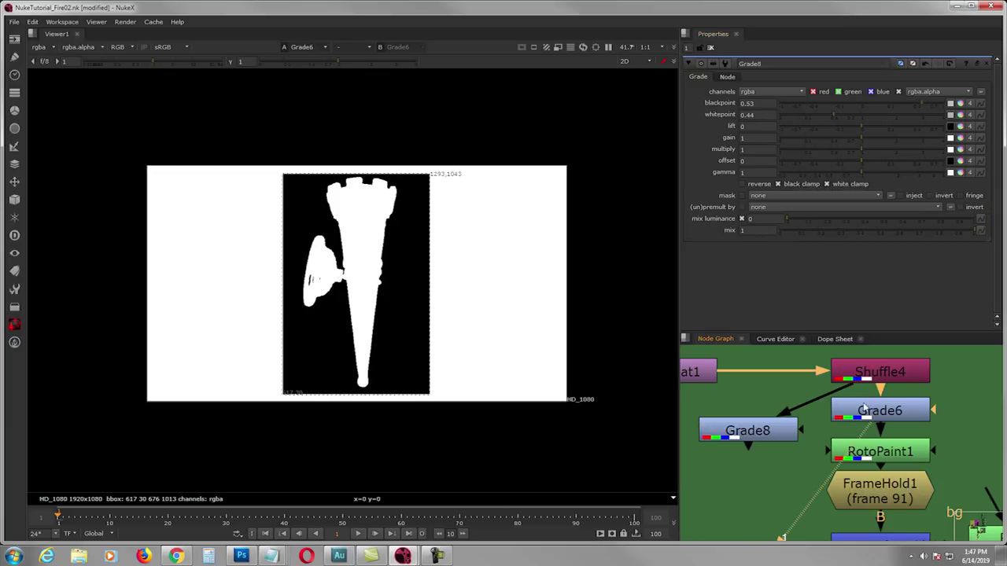
pyautogui.moveTo(759, 438); pyautogui.dragTo(743, 439)
pyautogui.press('Delete')
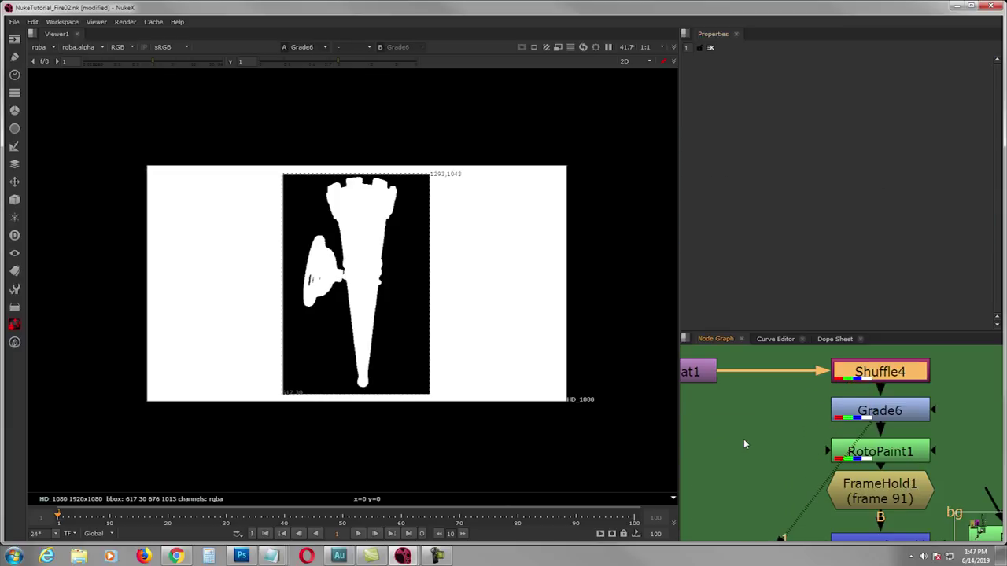
# Show RotoPaint1's output, open its properties, and go to frame 91 to inspect the brush strokes filling the matte
pyautogui.moveTo(798, 433); pyautogui.dragTo(754, 434, button='middle')
pyautogui.click(807, 412)
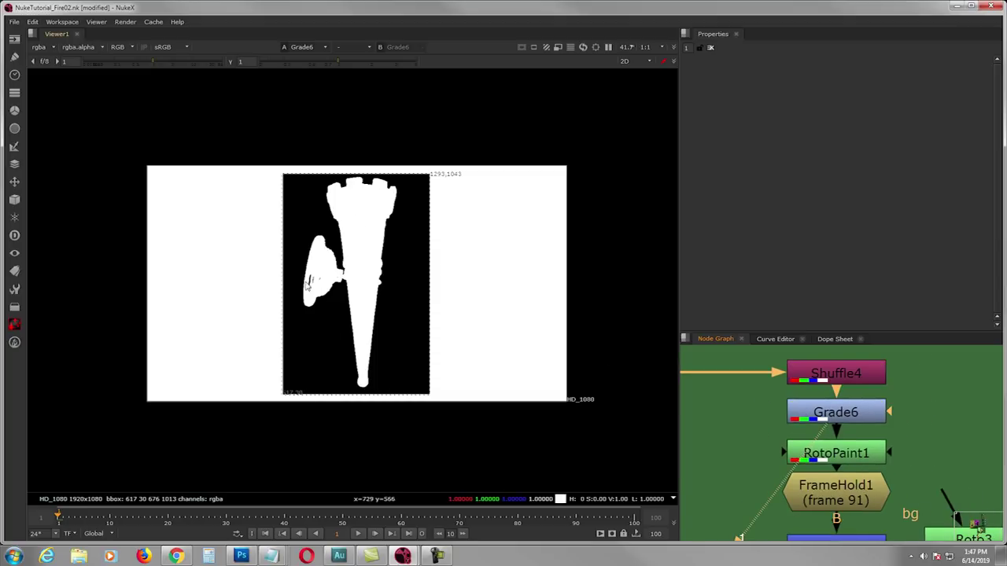
pyautogui.moveTo(831, 420); pyautogui.dragTo(843, 393, button='middle')
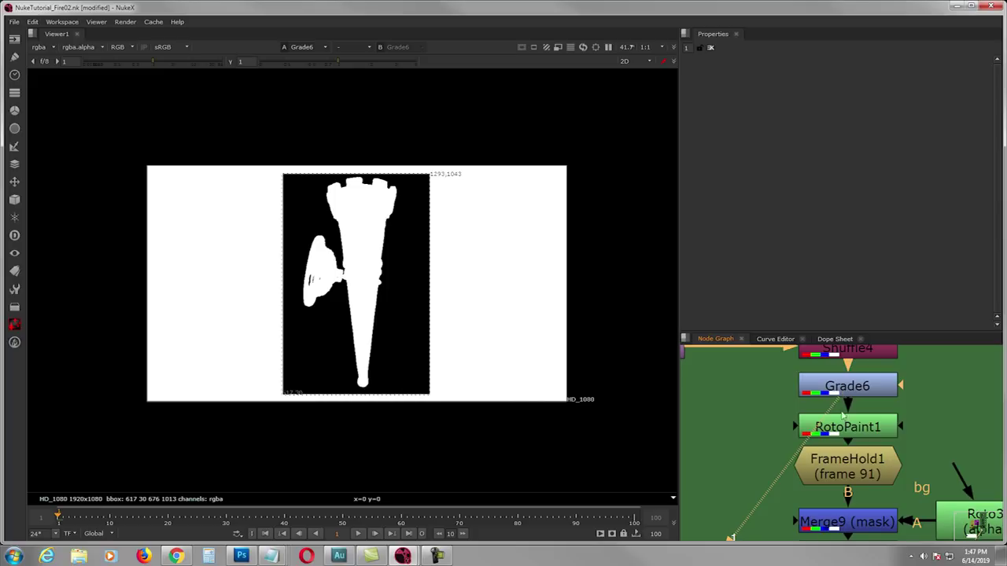
pyautogui.click(845, 427)
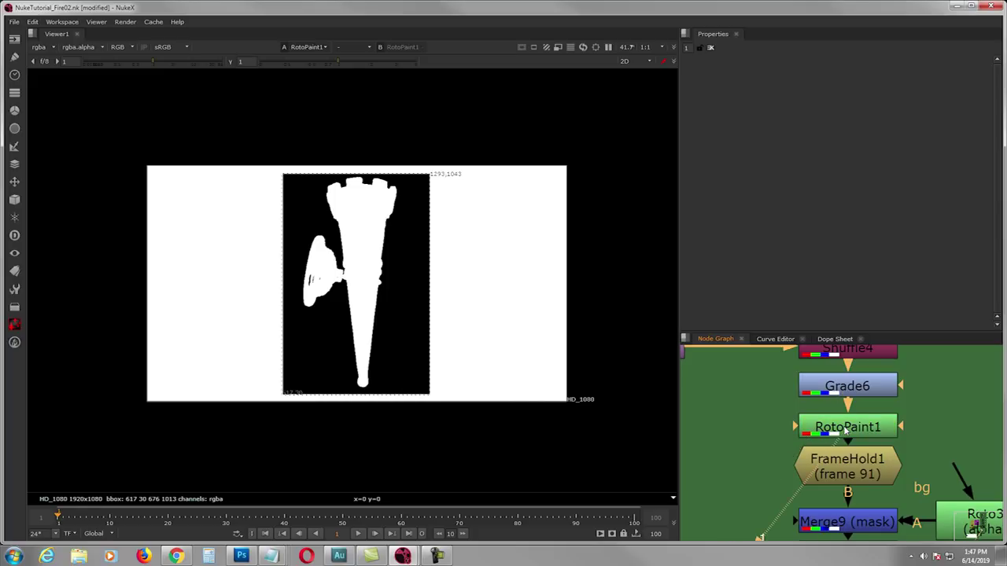
pyautogui.doubleClick(845, 429)
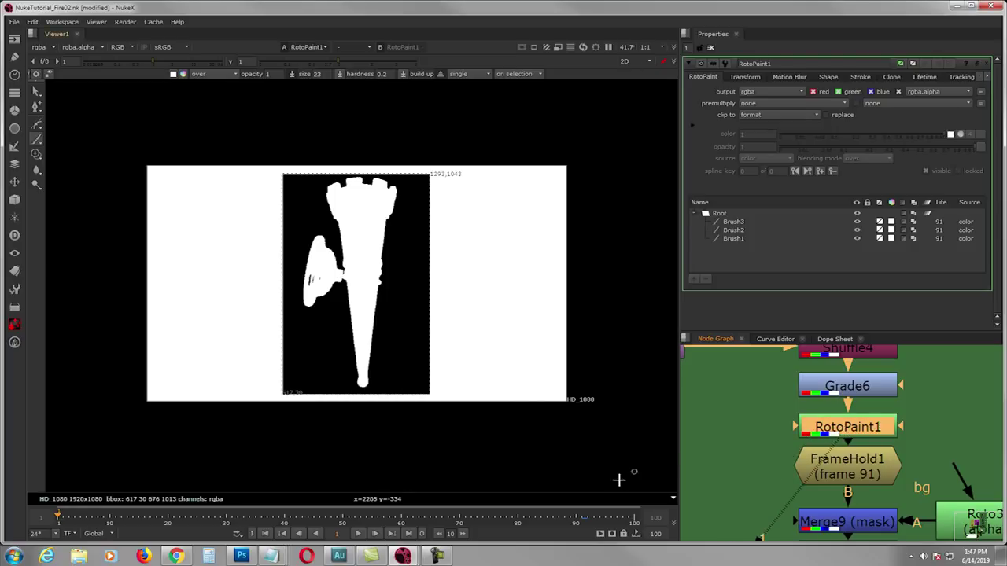
pyautogui.click(583, 517)
pyautogui.moveTo(849, 412); pyautogui.dragTo(838, 431, button='middle')
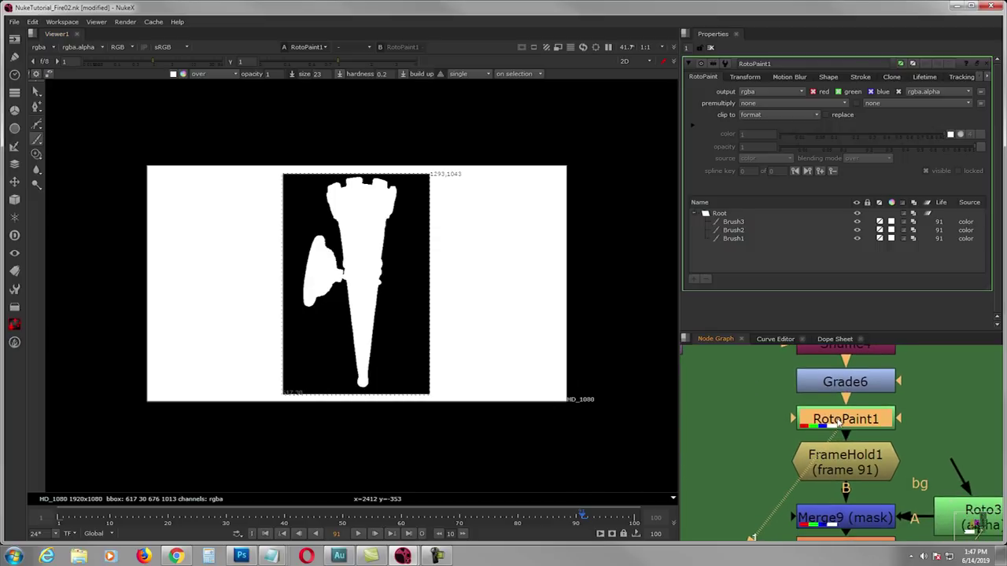
pyautogui.keyDown('shift'); pyautogui.click(838, 423); pyautogui.keyUp('shift')
pyautogui.keyDown('shift'); pyautogui.click(838, 423); pyautogui.keyUp('shift')
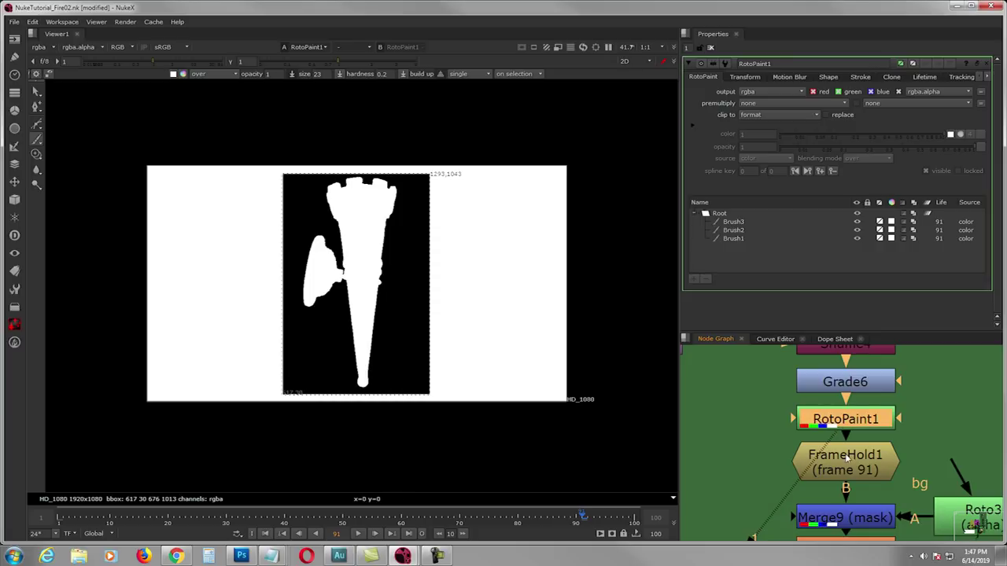
# Show FrameHold1's output and open its properties to check the held frame
pyautogui.click(847, 456)
pyautogui.press('1')
pyautogui.doubleClick(848, 465)
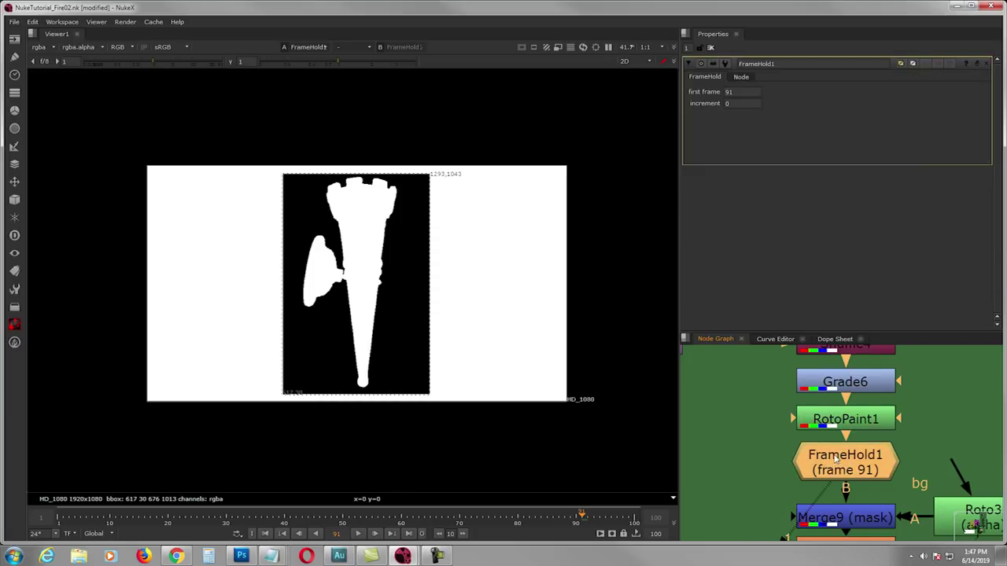
# Open Roto3's properties to inspect its garbage-matte shape and show the output of Merge9
pyautogui.moveTo(848, 466); pyautogui.dragTo(801, 421, button='middle')
pyautogui.doubleClick(908, 470)
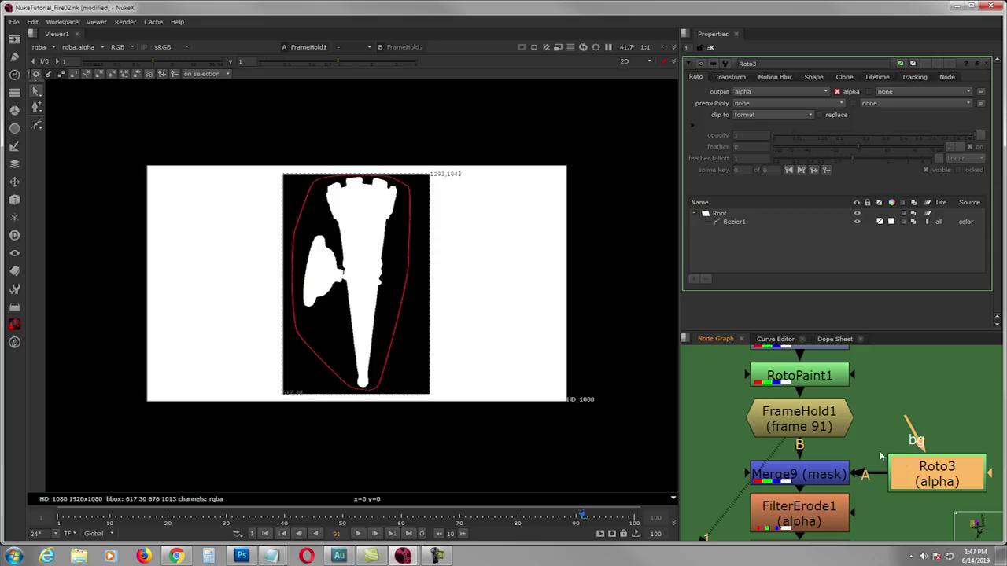
pyautogui.click(830, 473)
pyautogui.press('1')
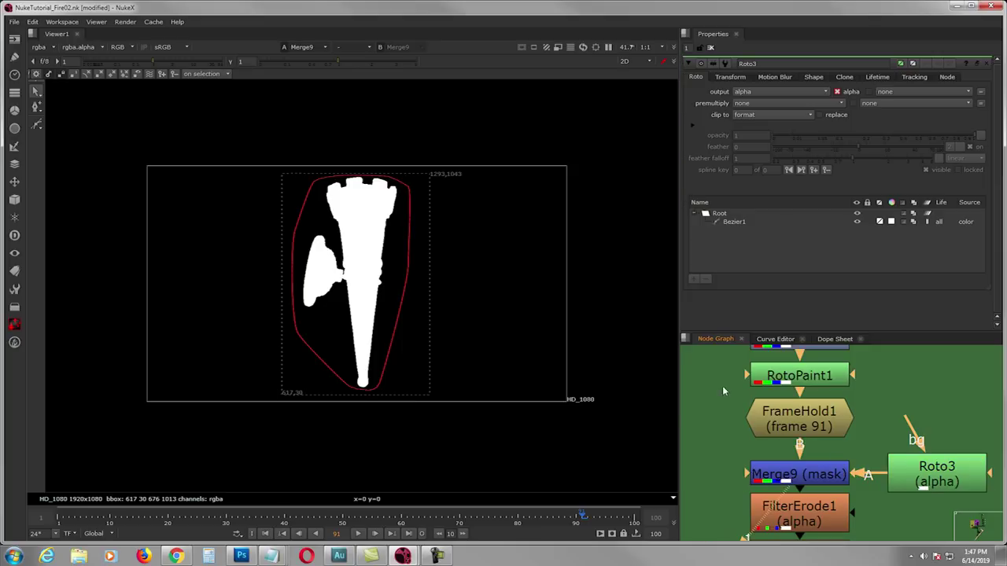
# Show the outputs of FilterErode1 and Blur13 to inspect the refined torch matte
pyautogui.moveTo(760, 441); pyautogui.dragTo(798, 380, button='middle')
pyautogui.click(836, 460)
pyautogui.press('1')
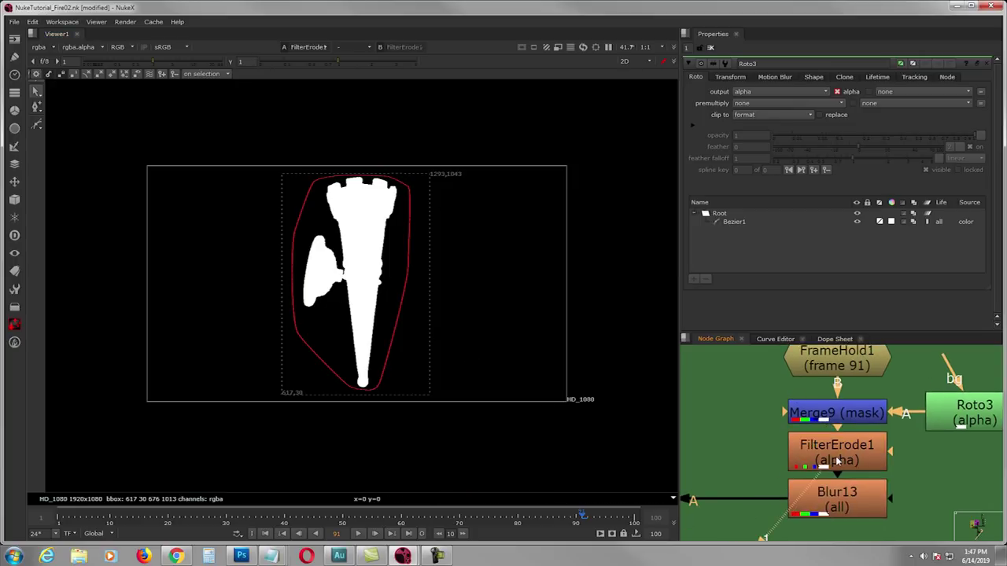
pyautogui.click(832, 494)
pyautogui.press('1')
# Close Roto3's properties and show the output of Premult6 to inspect the premultiplied torch
pyautogui.scroll(-2, 832, 493)
pyautogui.click(711, 48)
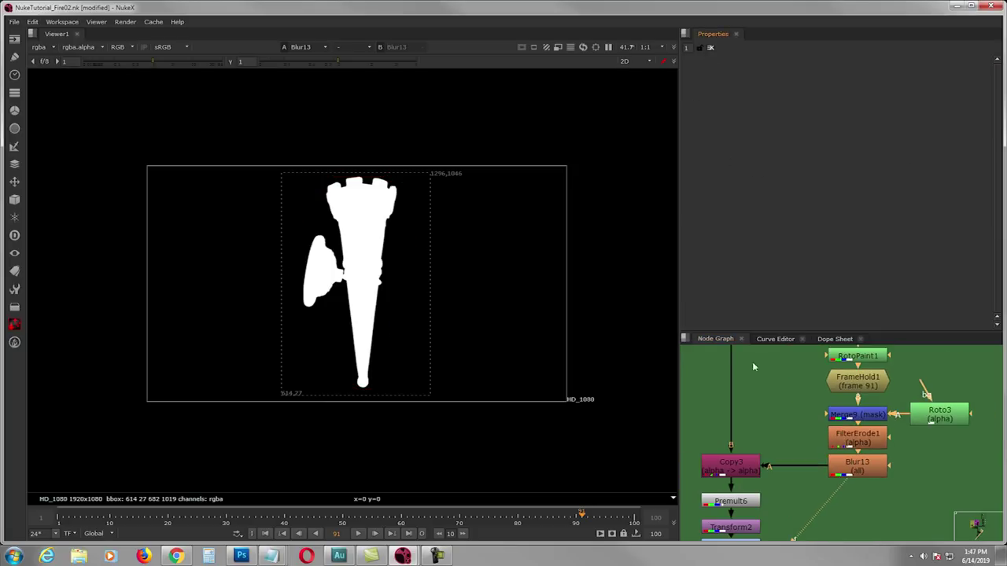
pyautogui.moveTo(770, 449); pyautogui.dragTo(822, 428, button='middle')
pyautogui.scroll(-1, 822, 429)
pyautogui.scroll(2, 786, 484)
pyautogui.click(796, 470)
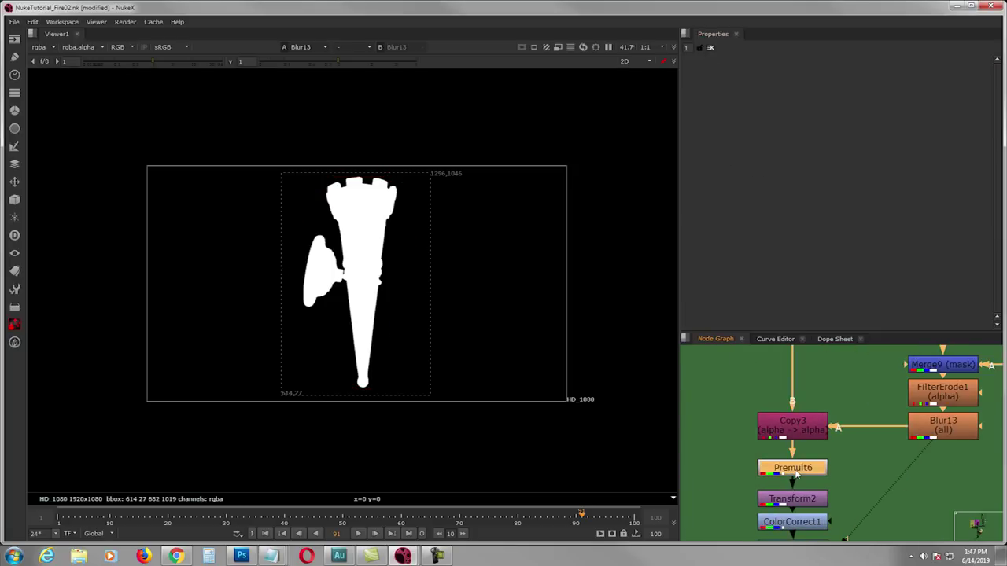
pyautogui.moveTo(886, 411); pyautogui.dragTo(835, 433, button='middle')
pyautogui.click(886, 448)
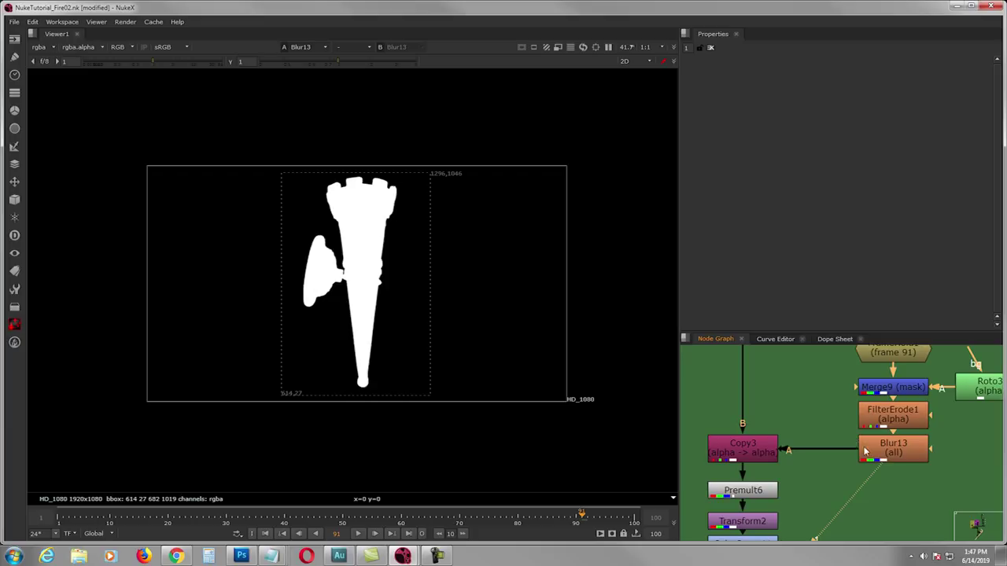
pyautogui.click(755, 491)
pyautogui.press('1')
pyautogui.scroll(-3, 798, 424)
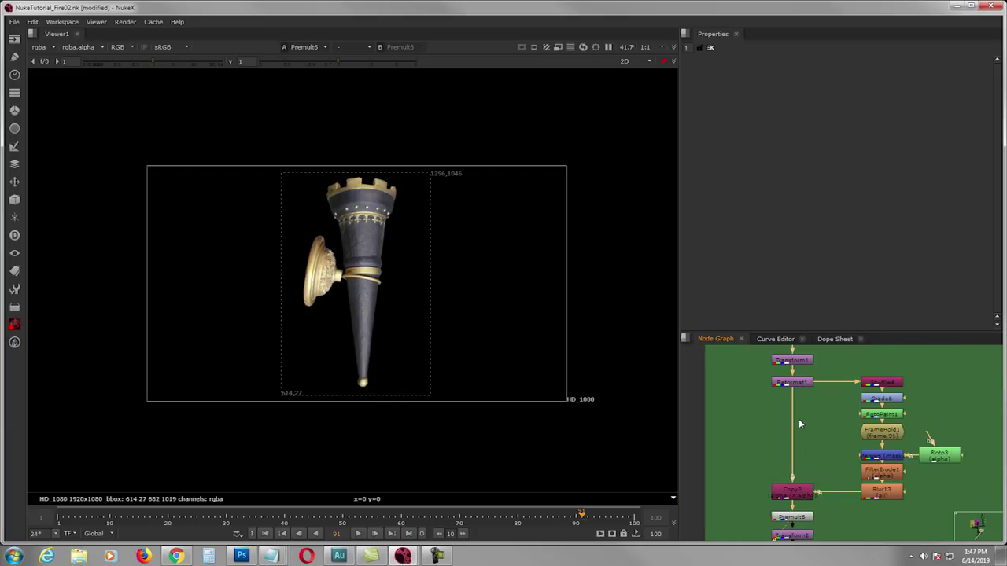
# Show the torch image before the alpha copy, and compare it with the Blur13 matte
pyautogui.moveTo(799, 419); pyautogui.dragTo(801, 443, button='middle')
pyautogui.click(796, 406)
pyautogui.press('1')
pyautogui.moveTo(802, 512); pyautogui.dragTo(804, 463, button='middle')
pyautogui.click(804, 494)
pyautogui.click(879, 472)
pyautogui.press('2')
pyautogui.press('1')
pyautogui.press('2')
pyautogui.press('1')
pyautogui.press('2')
pyautogui.press('1')
# Show Premult6's output and open Roto3's properties to check its shape around the torch, closing them when finished
pyautogui.click(806, 494)
pyautogui.press('1')
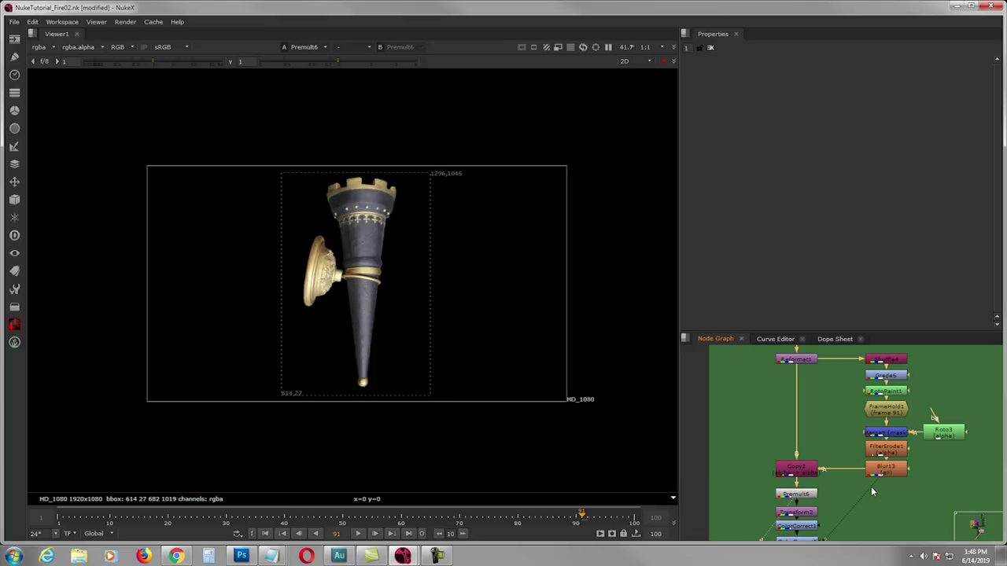
pyautogui.doubleClick(943, 434)
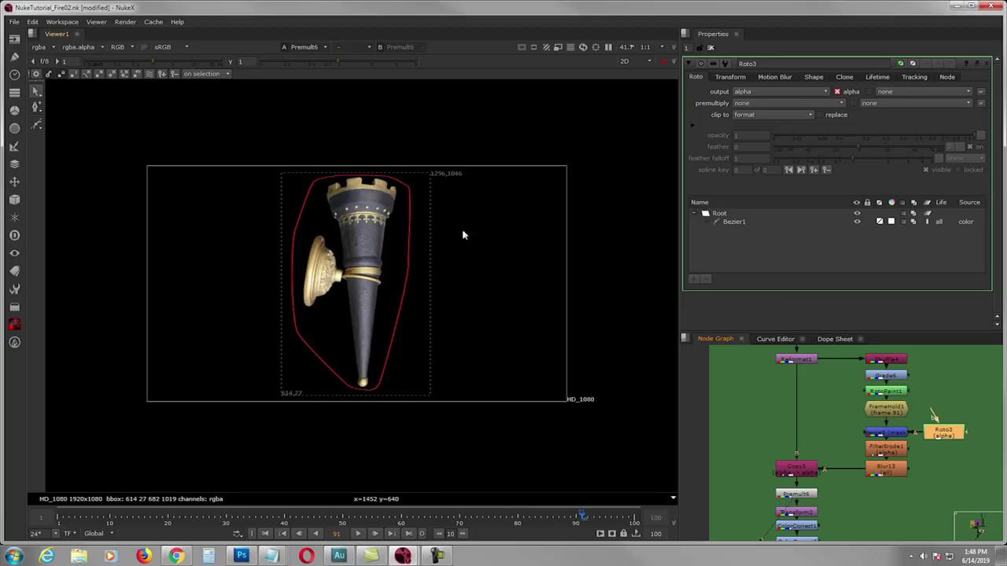
pyautogui.click(710, 49)
# Show the outputs of Transform2, ColorCorrect1, ColorCorrect5 and Crop1, and open ColorCorrect5's properties to inspect the torch grading
pyautogui.moveTo(795, 468); pyautogui.dragTo(843, 387, button='middle')
pyautogui.scroll(2, 843, 429)
pyautogui.scroll(-1, 850, 432)
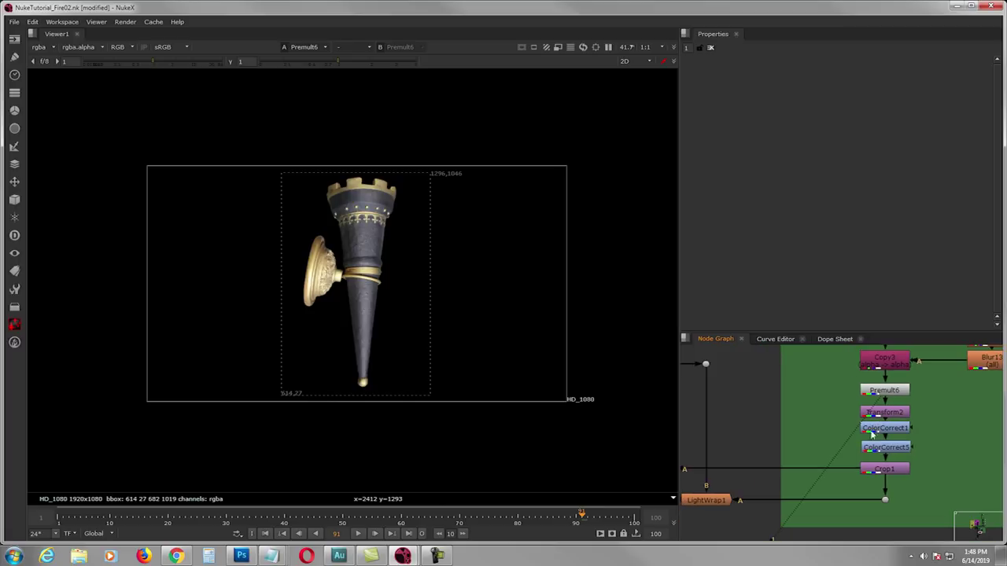
pyautogui.press('1')
pyautogui.press('1')
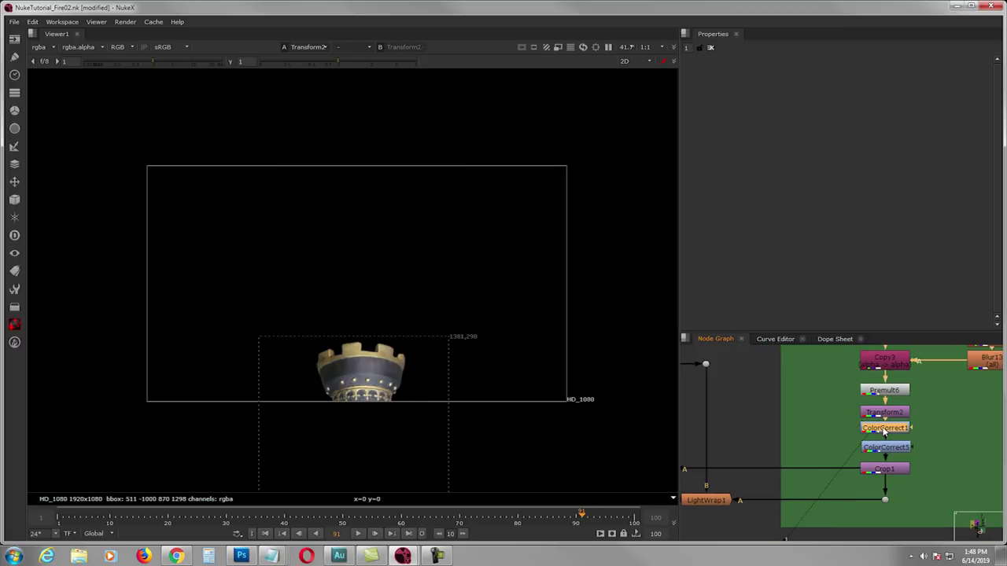
pyautogui.press('1')
pyautogui.doubleClick(884, 452)
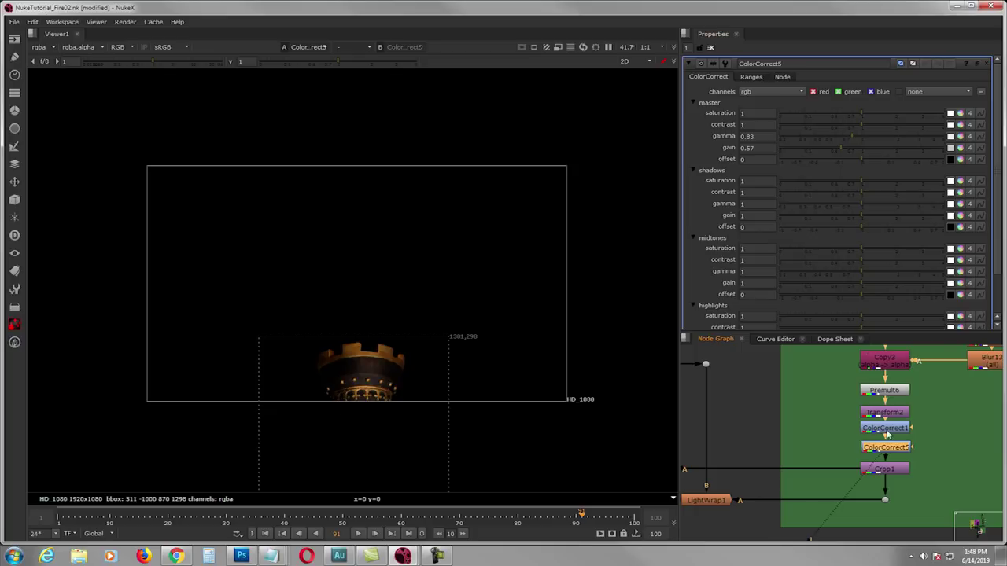
pyautogui.press('1')
# Show Merge10's output to inspect the torch composited over the fire and brick wall
pyautogui.moveTo(808, 459); pyautogui.dragTo(864, 434, button='middle')
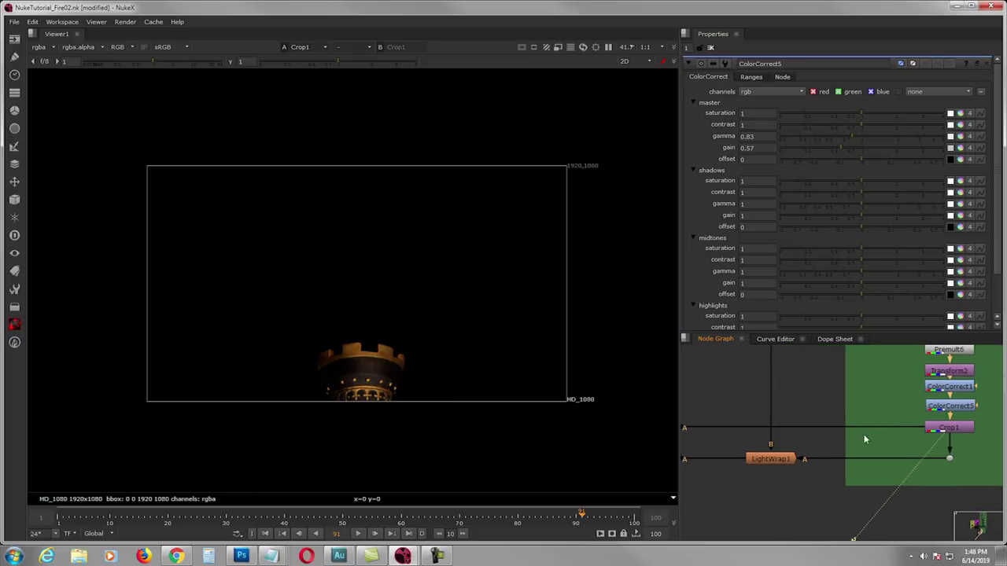
pyautogui.scroll(-2, 790, 393)
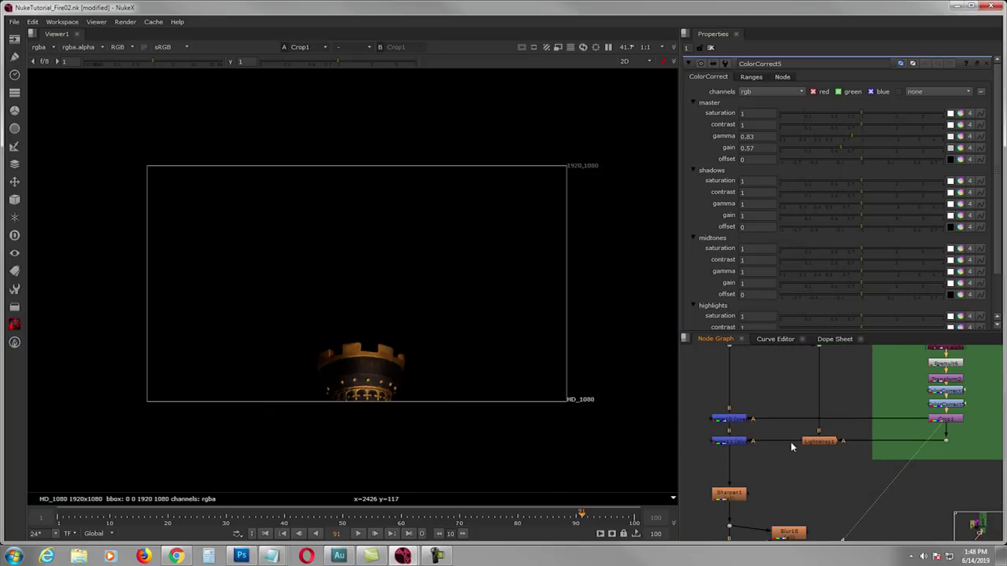
pyautogui.click(731, 421)
pyautogui.press('1')
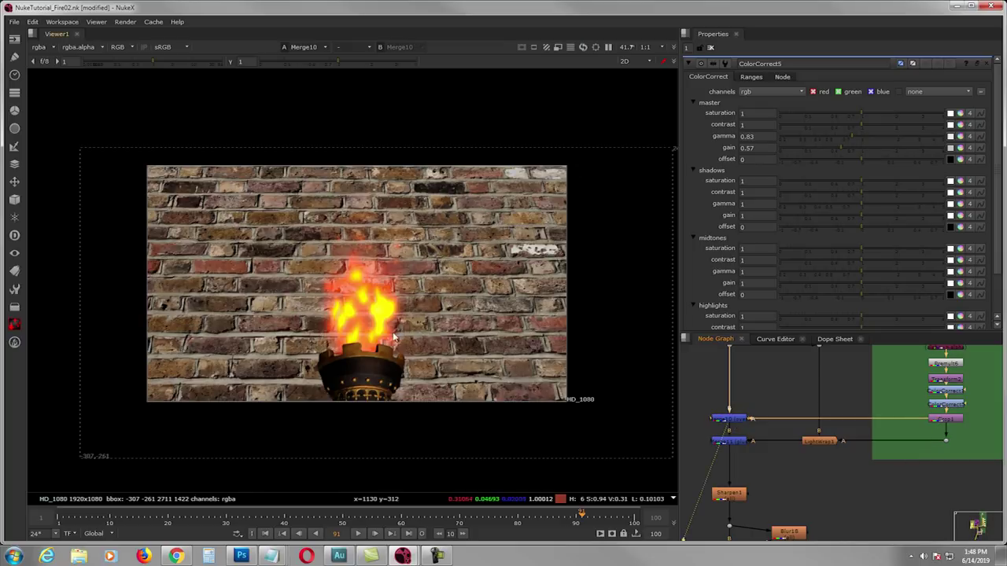
pyautogui.scroll(1, 377, 332)
pyautogui.moveTo(743, 445); pyautogui.dragTo(767, 438, button='middle')
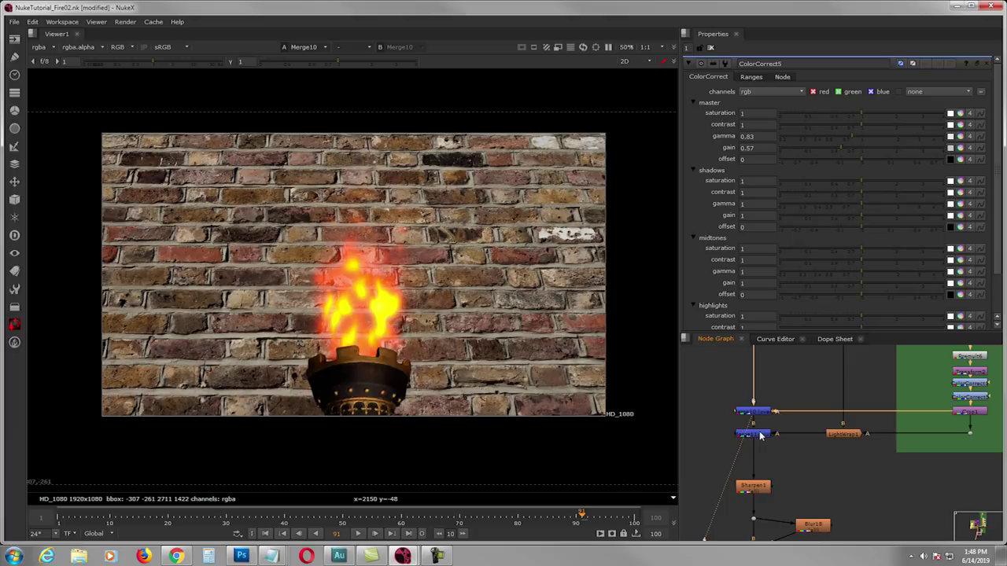
# Enable the ColorCorrect2 node in the brick section to darken the wall, and open its properties
pyautogui.scroll(-2, 790, 391)
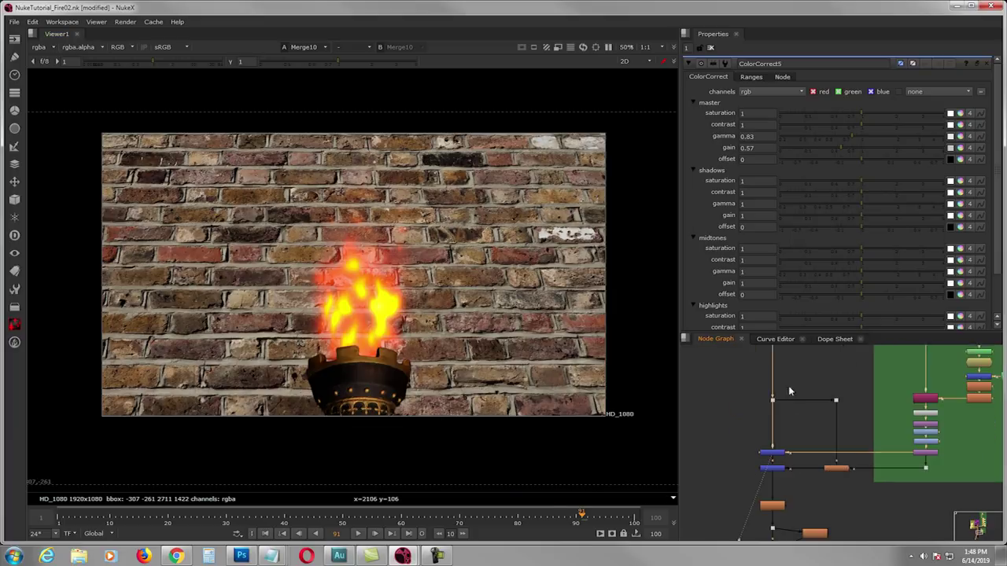
pyautogui.scroll(-4, 790, 391)
pyautogui.moveTo(792, 368); pyautogui.dragTo(799, 421, button='middle')
pyautogui.scroll(-1, 798, 421)
pyautogui.moveTo(791, 351); pyautogui.dragTo(803, 403, button='middle')
pyautogui.scroll(6, 804, 401)
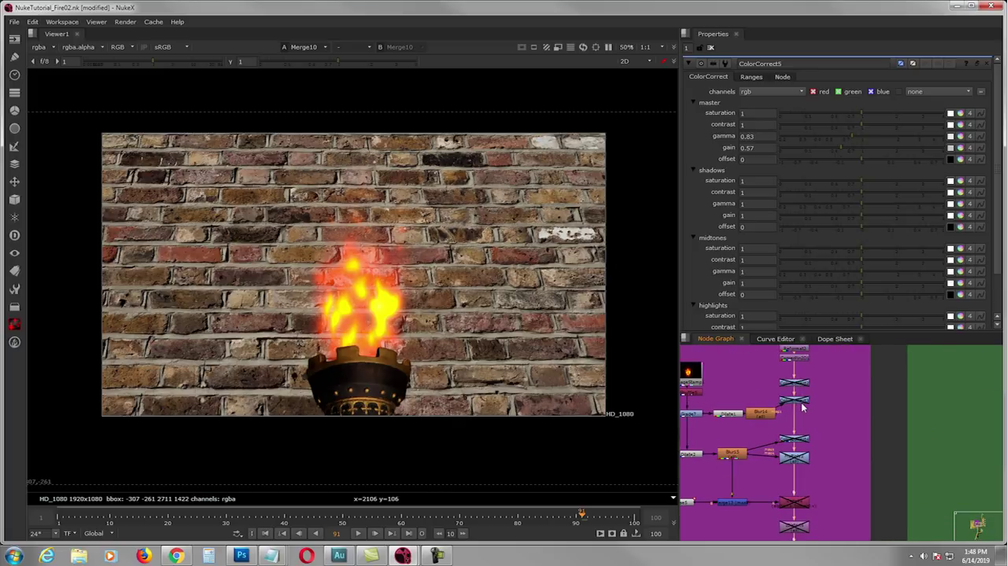
pyautogui.scroll(1, 803, 419)
pyautogui.scroll(2, 832, 392)
pyautogui.click(817, 384)
pyautogui.press('d')
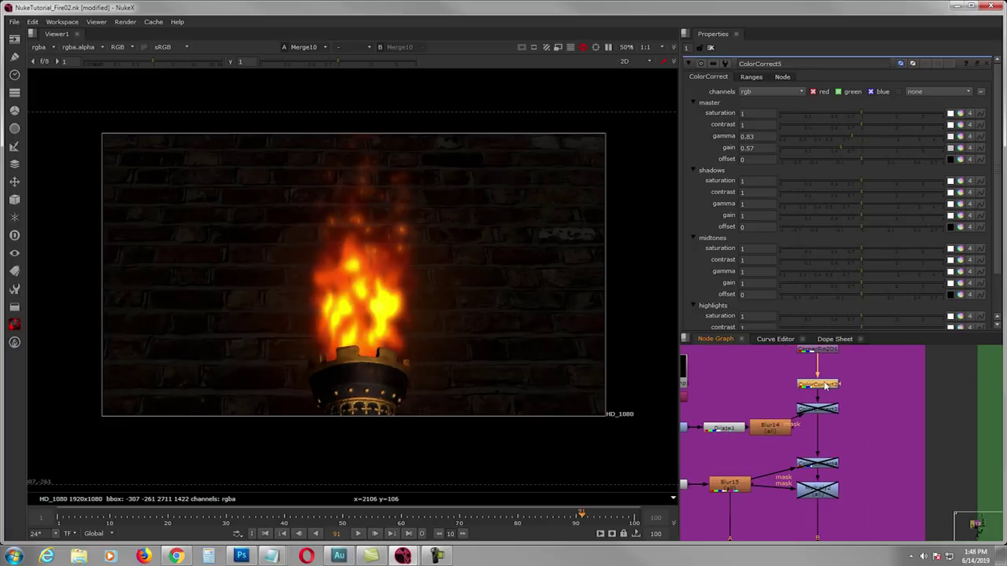
pyautogui.doubleClick(824, 385)
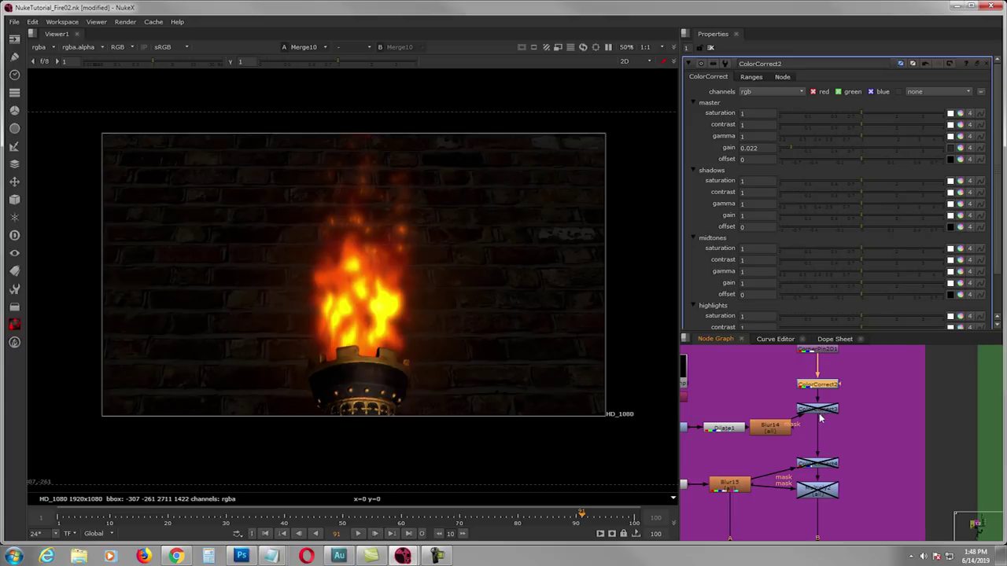
# Trace the brick section's postage stamp to its source fire merge and show the stamp's output
pyautogui.scroll(-5, 819, 418)
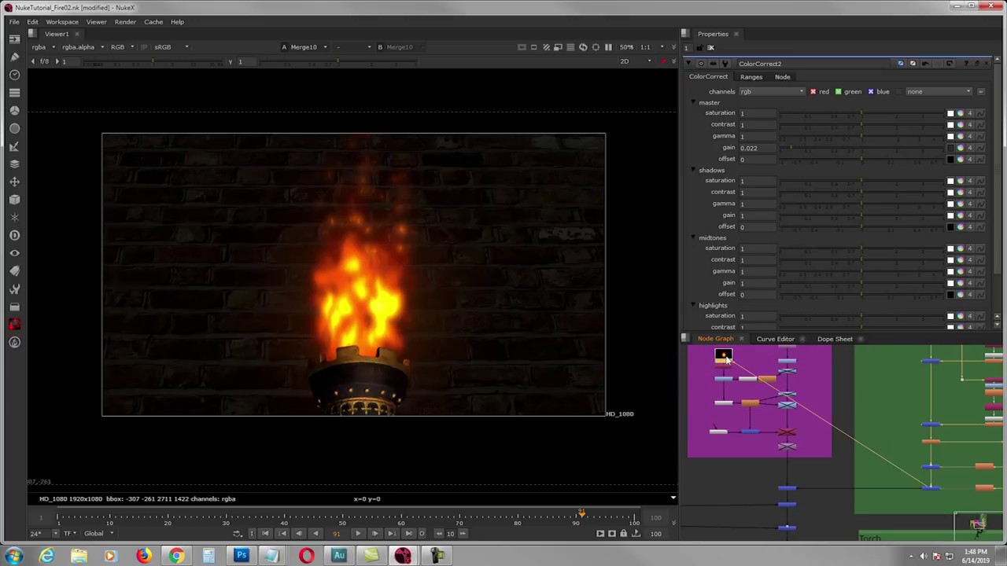
pyautogui.scroll(3, 727, 358)
pyautogui.scroll(-3, 800, 436)
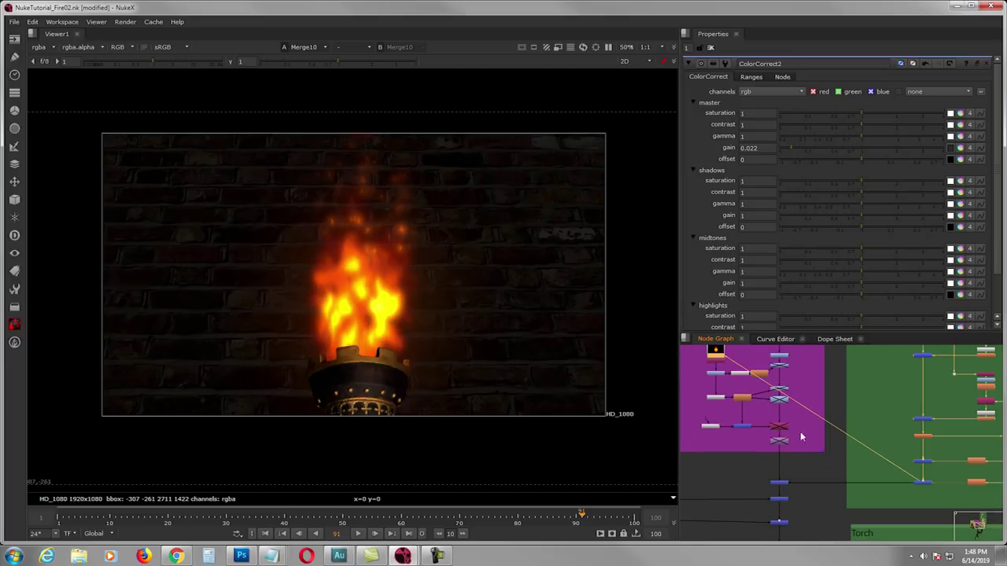
pyautogui.scroll(4, 845, 470)
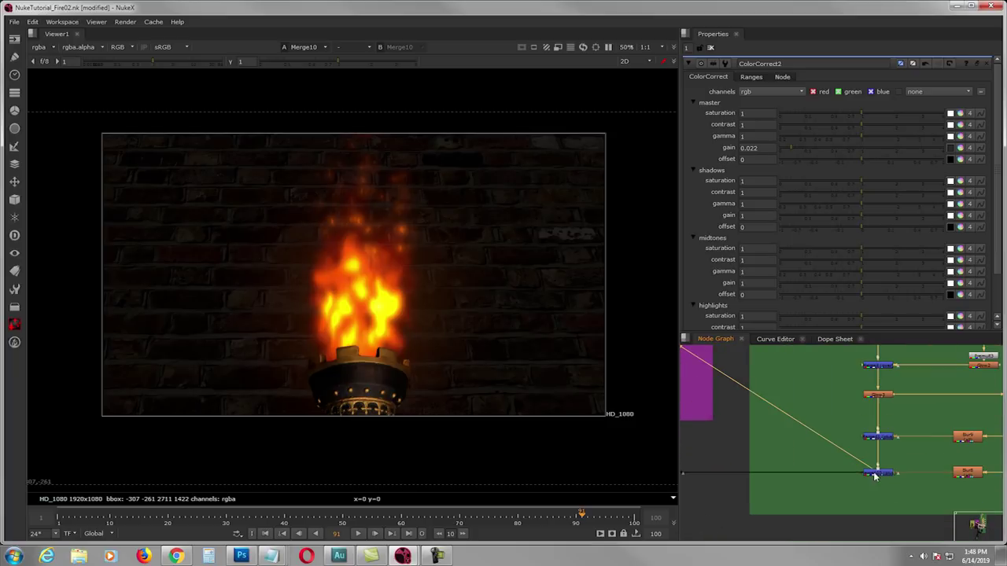
pyautogui.scroll(-2, 799, 439)
pyautogui.moveTo(753, 404); pyautogui.dragTo(954, 496, button='middle')
pyautogui.scroll(3, 760, 368)
pyautogui.click(758, 370)
pyautogui.press('1')
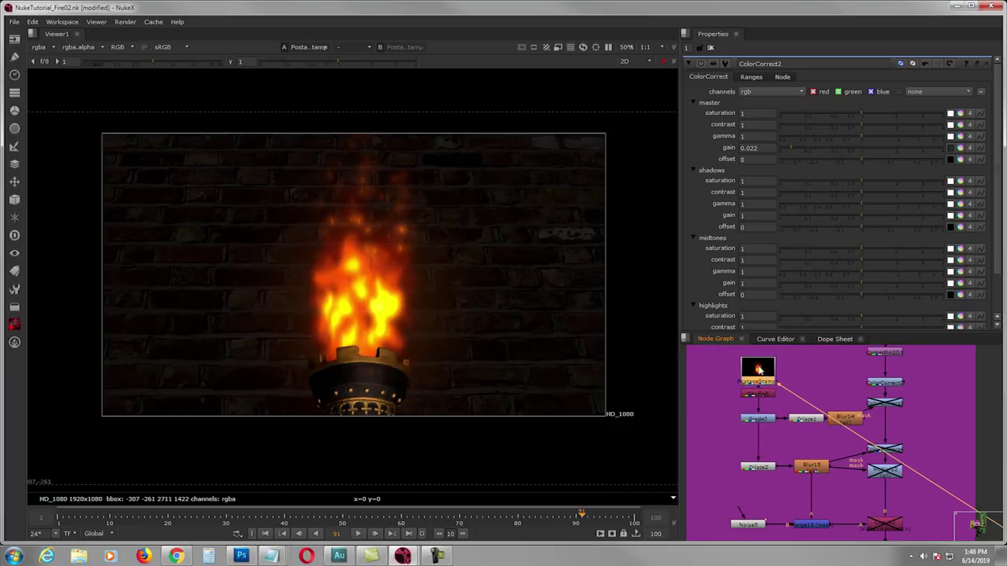
# Show the outputs of Shuffle5 and Grade7 and open their properties to inspect how the fire matte is made
pyautogui.doubleClick(762, 394)
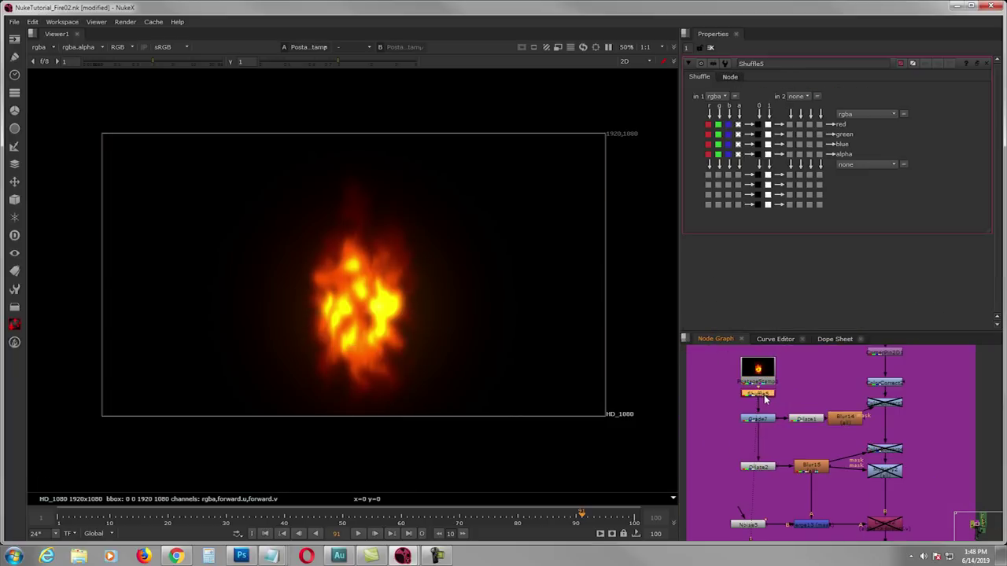
pyautogui.press('1')
pyautogui.click(764, 397)
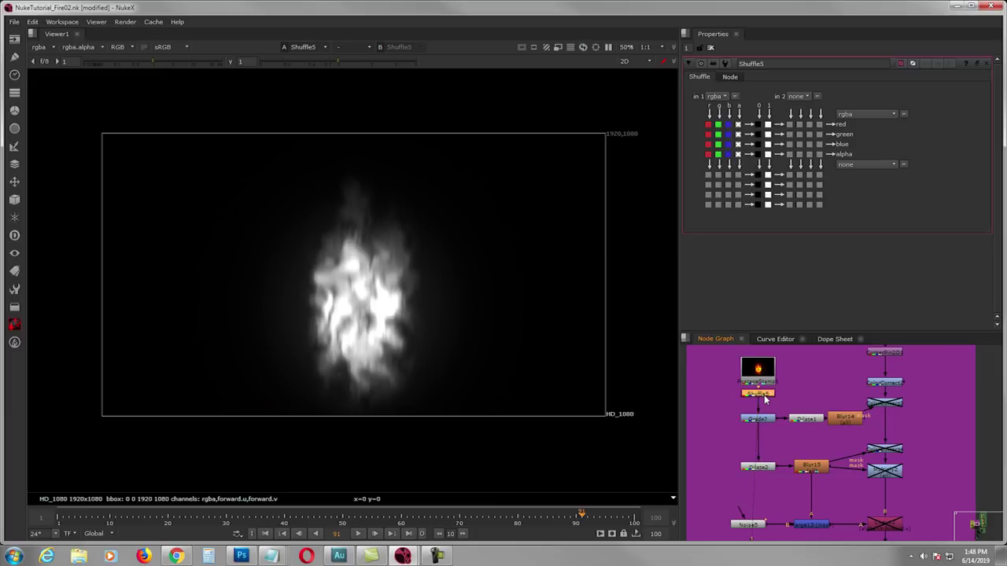
pyautogui.click(759, 419)
pyautogui.press('1')
pyautogui.doubleClick(760, 419)
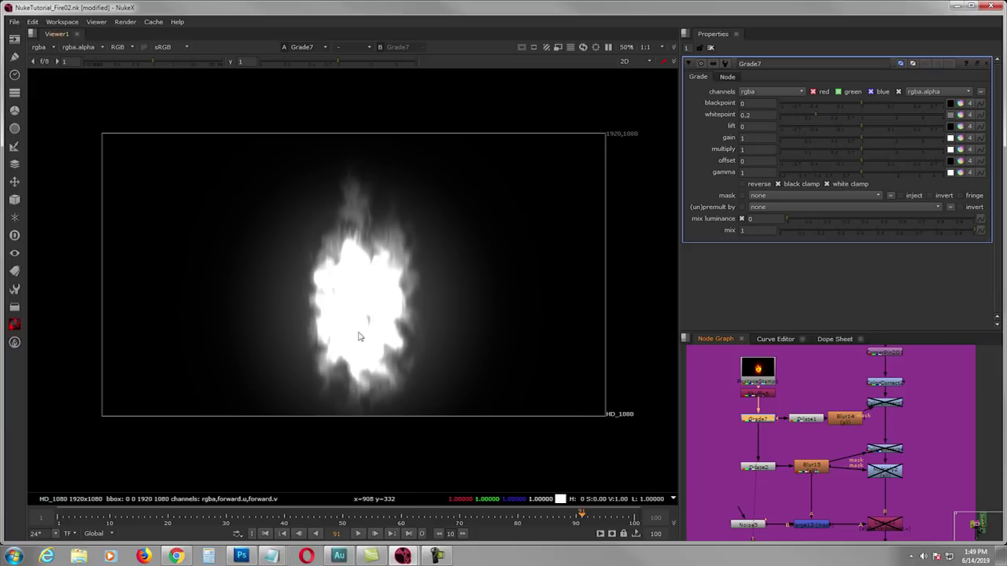
# Show the outputs of Dilate1 and Blur14 and open their properties to inspect the wide glow mask
pyautogui.moveTo(806, 423); pyautogui.dragTo(800, 423)
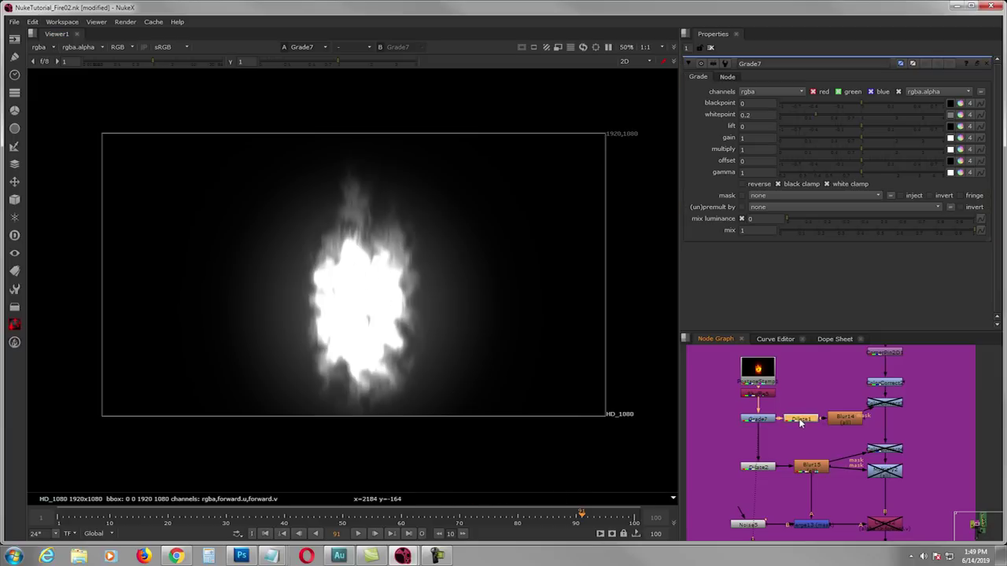
pyautogui.press('1')
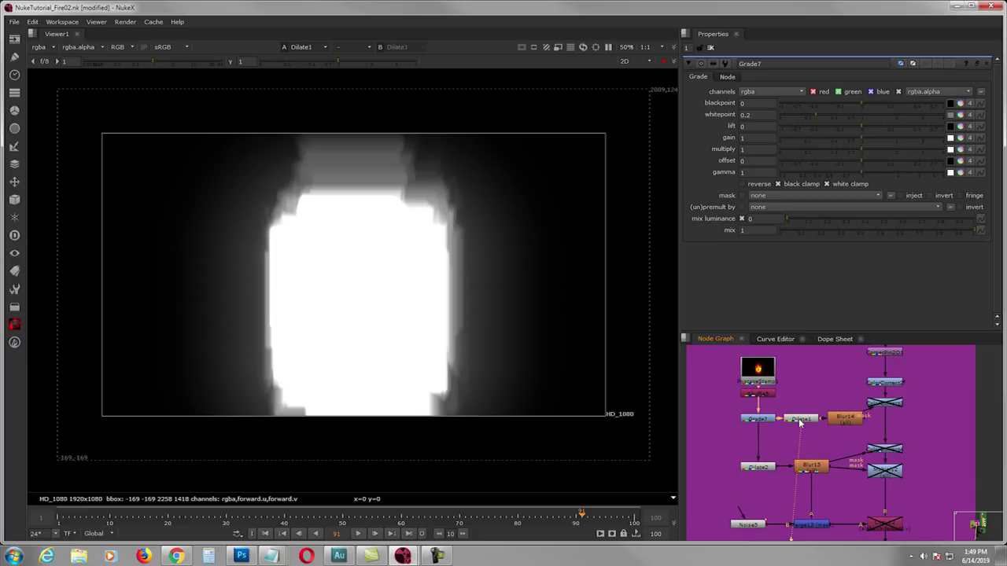
pyautogui.doubleClick(799, 422)
pyautogui.click(840, 423)
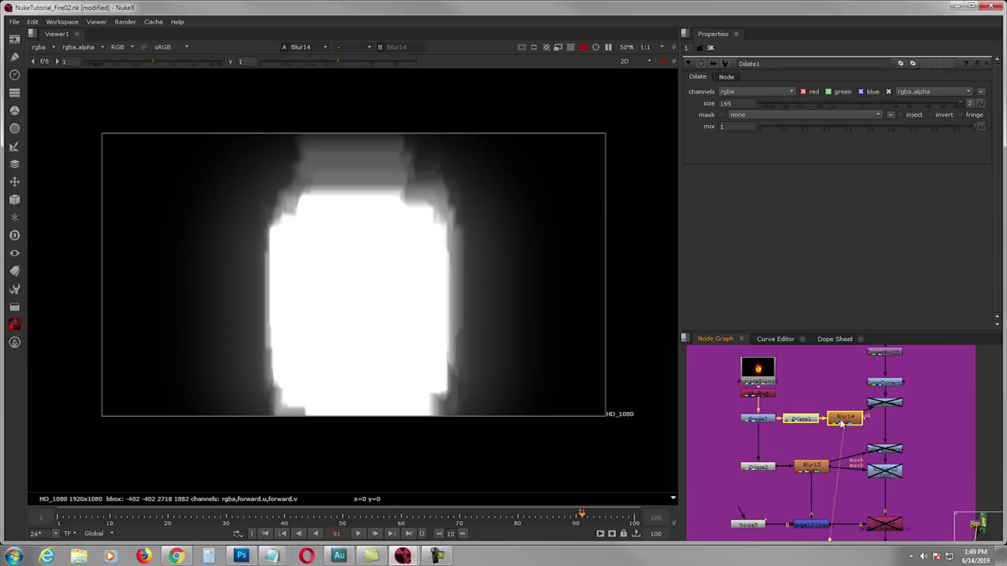
pyautogui.press('1')
pyautogui.doubleClick(840, 423)
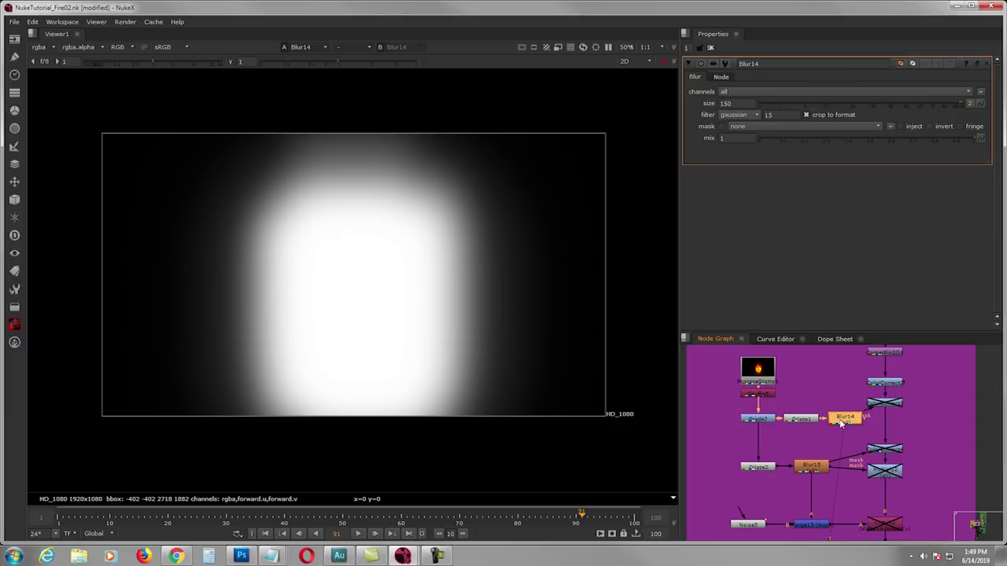
# Show ColorCorrect2's output, enable the colour correction masked by Blur14 below it, and show that node's output
pyautogui.click(883, 384)
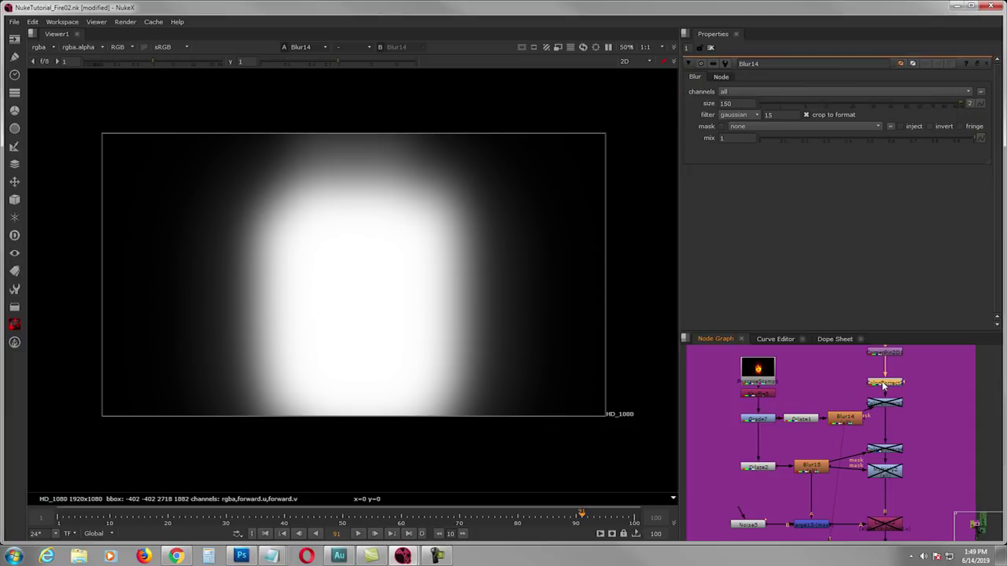
pyautogui.press('1')
pyautogui.click(883, 405)
pyautogui.press('d')
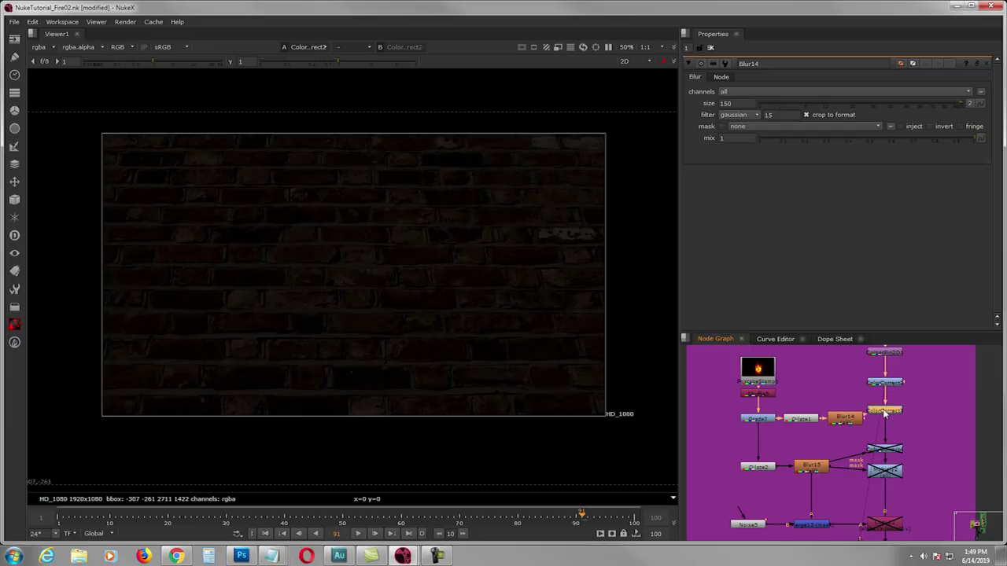
pyautogui.press('1')
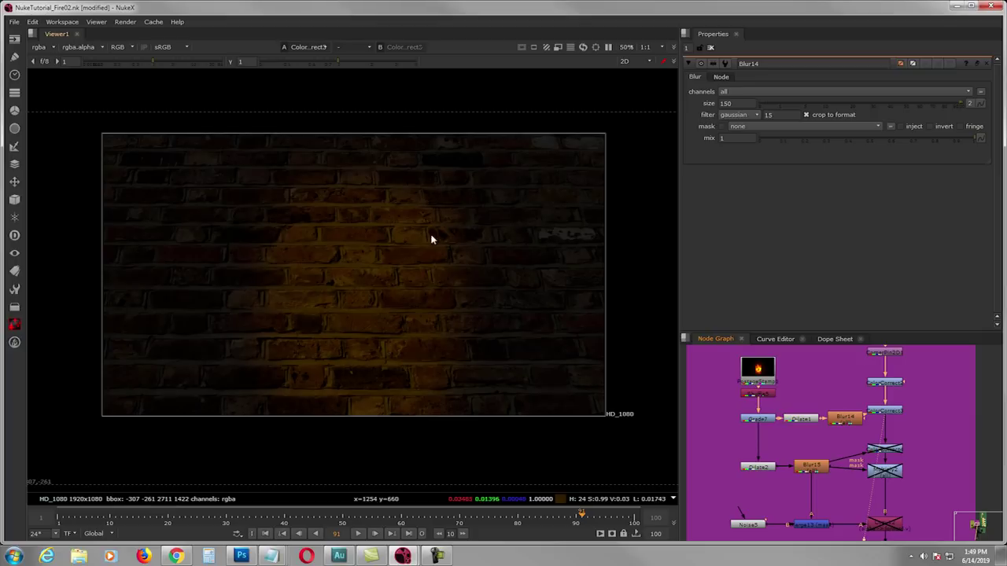
# Show the outputs of Grade7 and Dilate2, and open Dilate2's properties to inspect the tighter fire mask
pyautogui.moveTo(847, 451); pyautogui.dragTo(825, 437, button='middle')
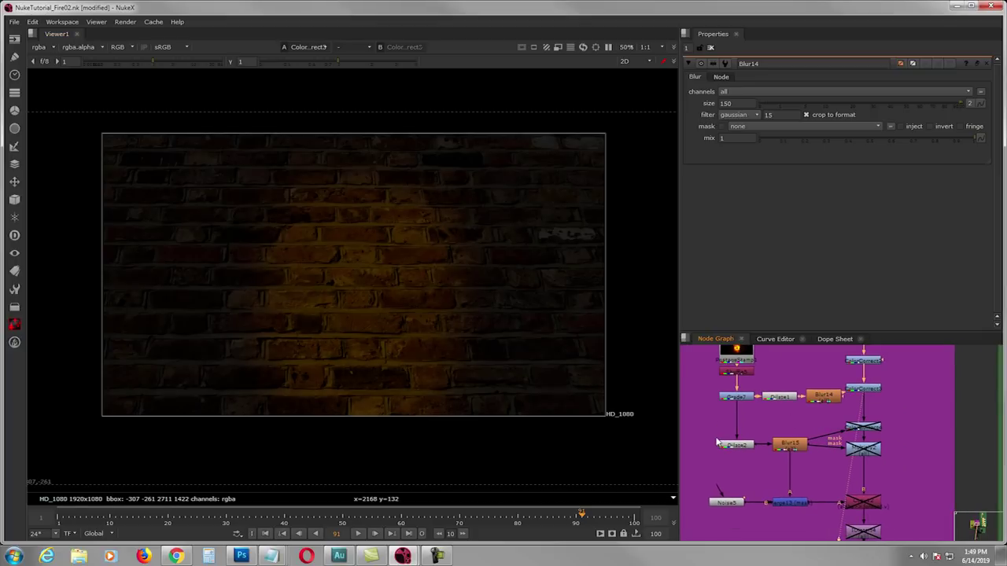
pyautogui.click(771, 448)
pyautogui.press('1')
pyautogui.click(738, 399)
pyautogui.press('1')
pyautogui.doubleClick(738, 447)
pyautogui.press('1')
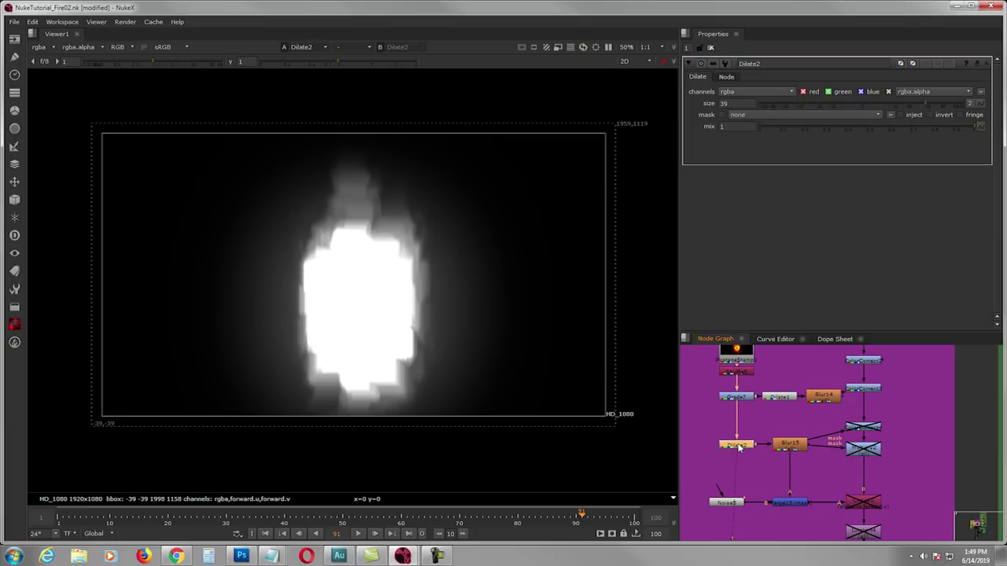
# Compare the properties of Dilate1 and Dilate2, and show Blur15's output with its properties open
pyautogui.doubleClick(775, 398)
pyautogui.doubleClick(732, 445)
pyautogui.doubleClick(788, 445)
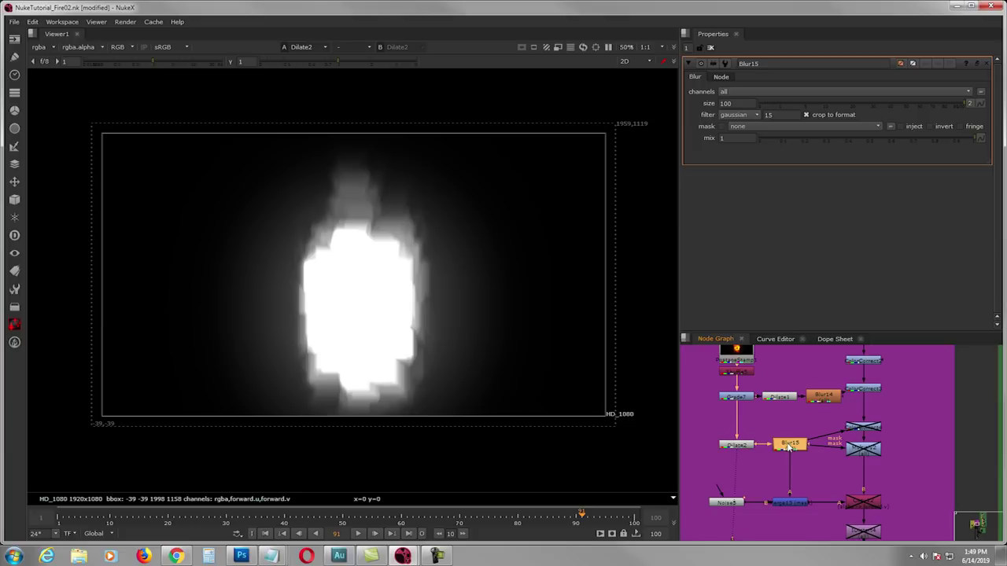
pyautogui.press('1')
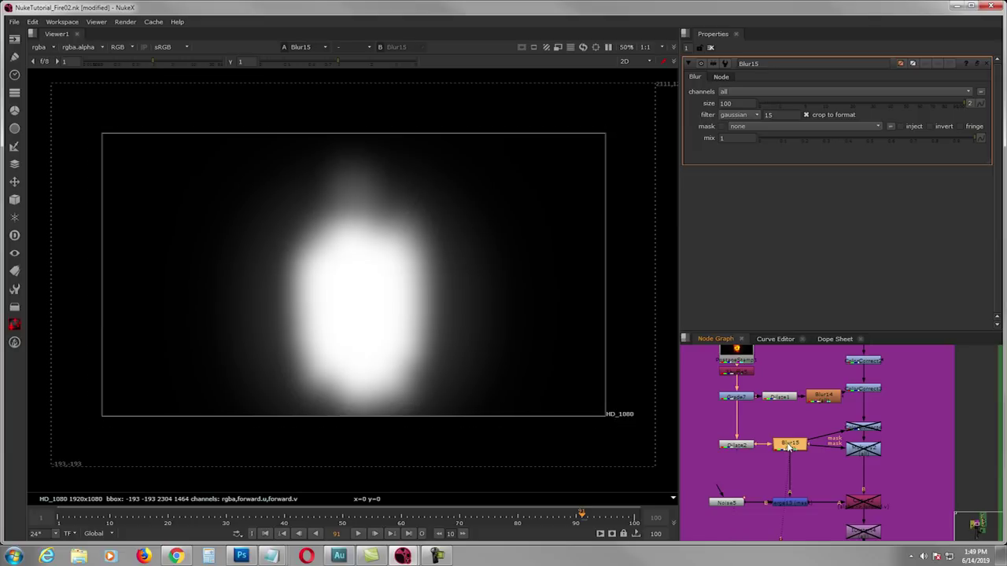
# Compare the properties of Blur14 and Blur15, enable the colour correction masked by Blur15, and show that node's output
pyautogui.doubleClick(818, 400)
pyautogui.doubleClick(785, 446)
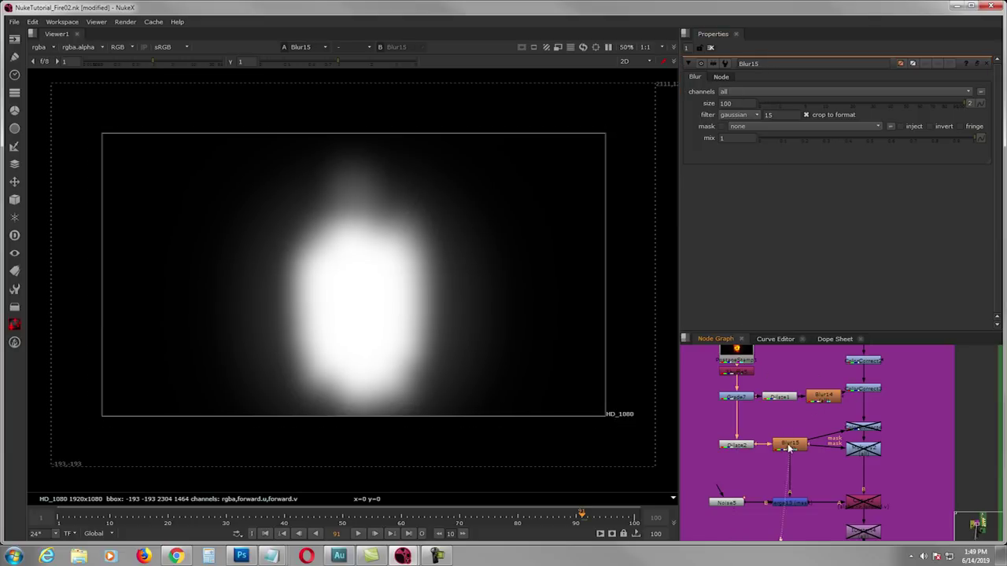
pyautogui.click(862, 430)
pyautogui.press('d')
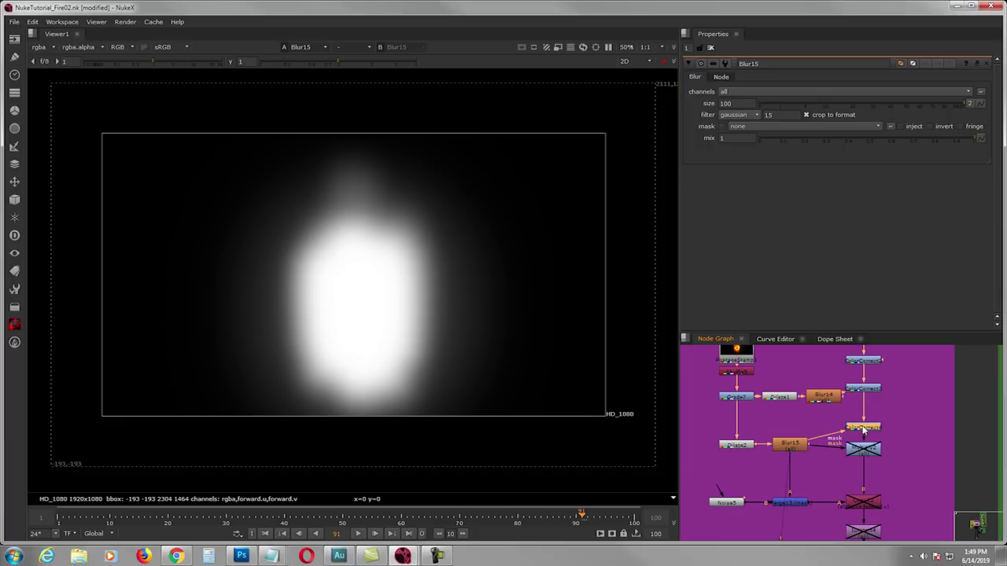
pyautogui.press('1')
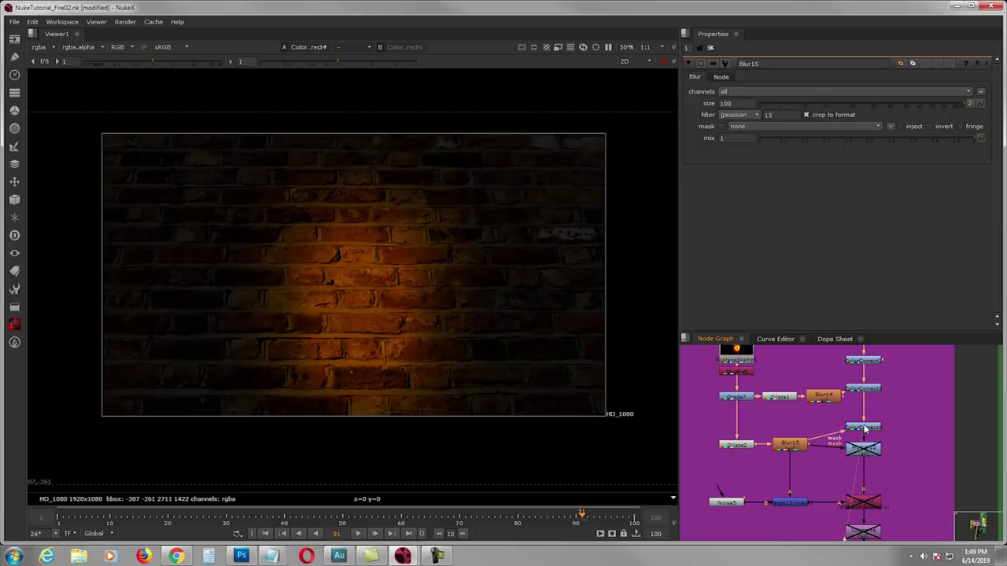
# Enable Multiply2 and compare its output with the colour correction directly above it
pyautogui.click(865, 450)
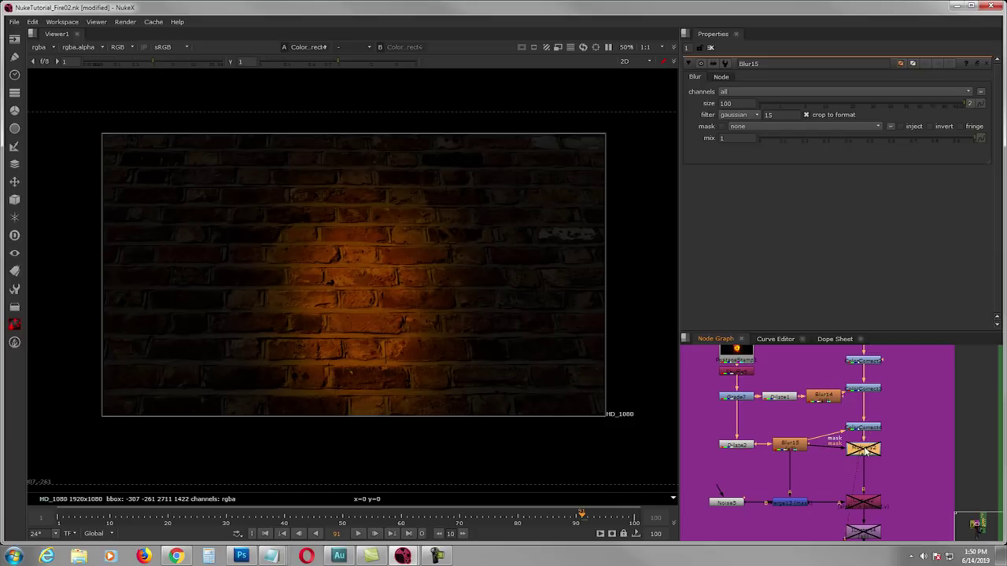
pyautogui.press('d')
pyautogui.press('1')
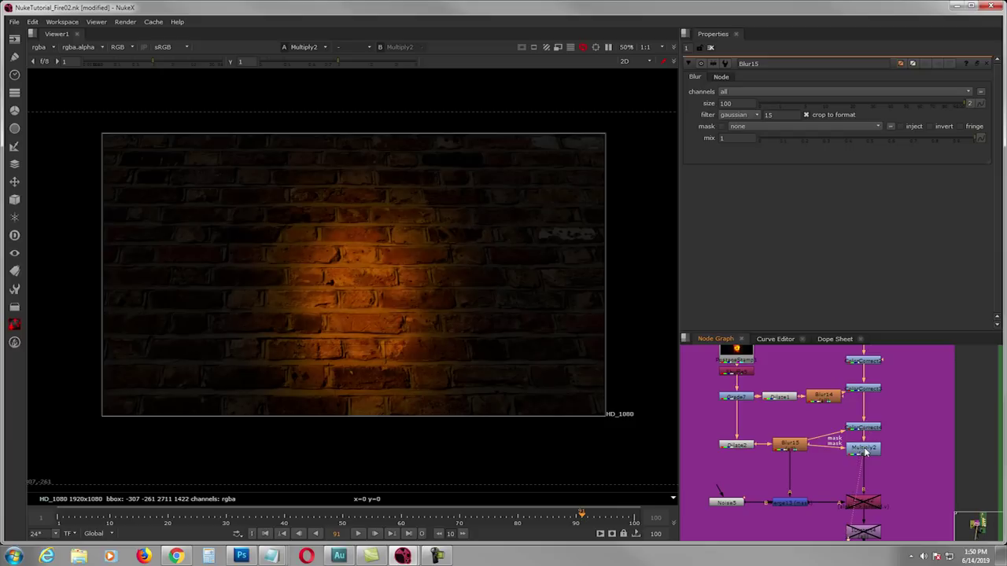
pyautogui.click(865, 429)
pyautogui.press('1')
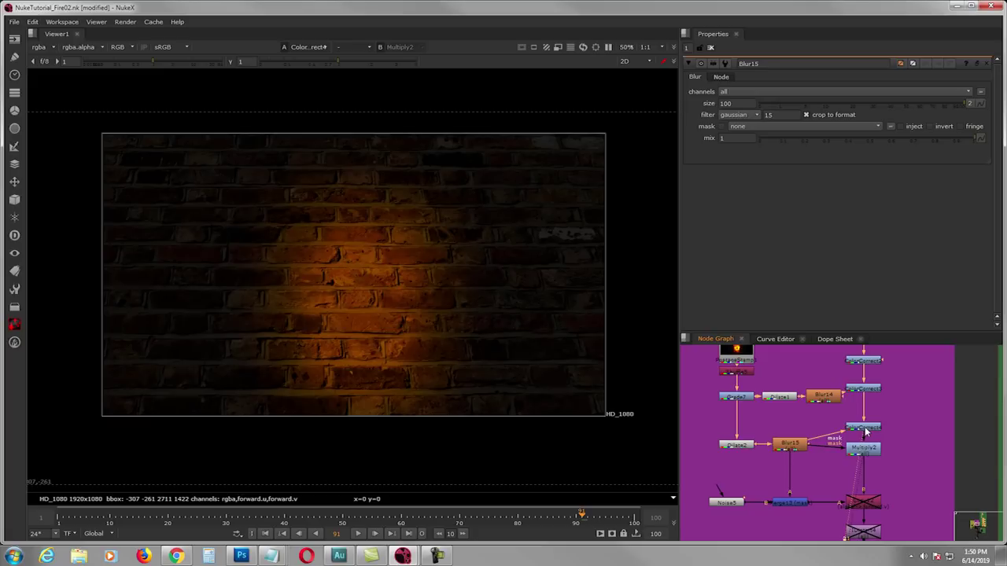
pyautogui.press('2')
pyautogui.press('1')
pyautogui.press('2')
pyautogui.moveTo(864, 436); pyautogui.dragTo(853, 462)
# Show Noise5's output, open its properties, and check its noise and transform settings
pyautogui.moveTo(853, 462); pyautogui.dragTo(846, 425, button='middle')
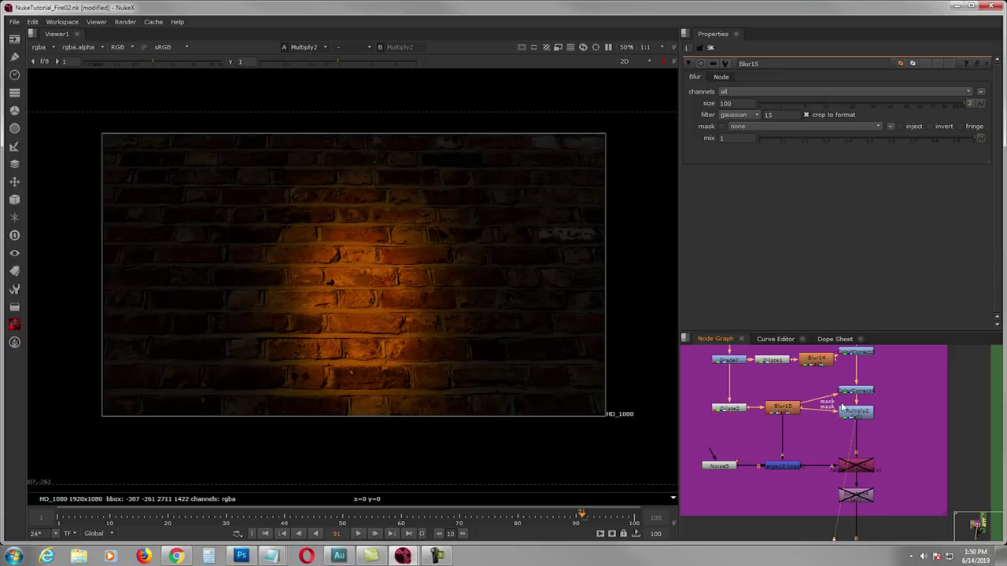
pyautogui.click(722, 466)
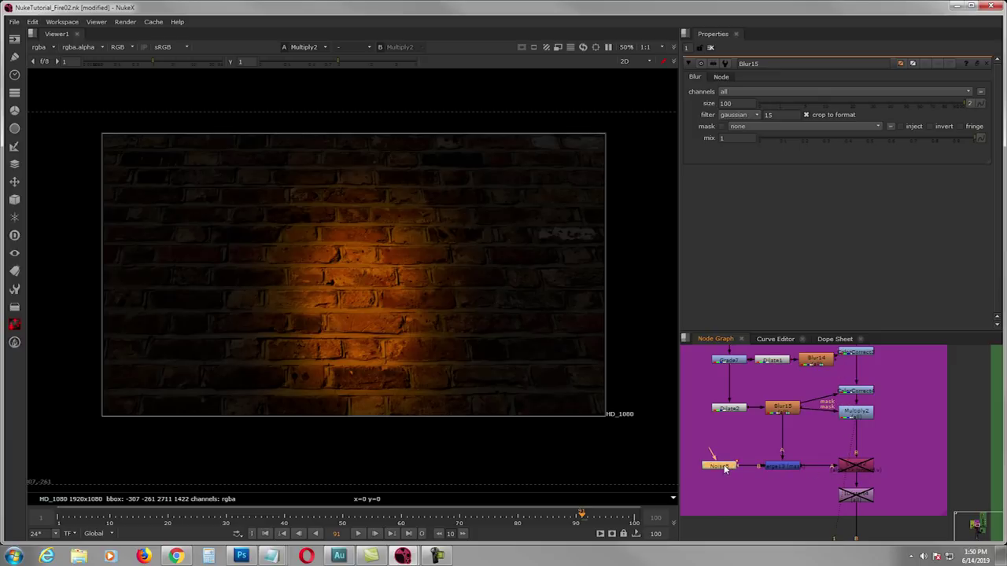
pyautogui.press('1')
pyautogui.doubleClick(726, 467)
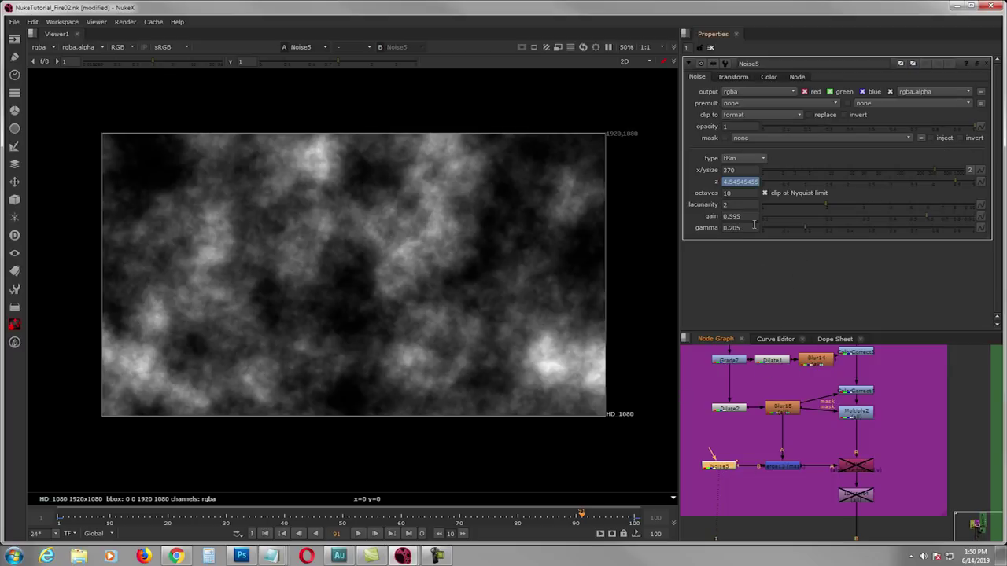
pyautogui.click(733, 76)
pyautogui.click(698, 76)
# Show the output of Blur15 and that of Merge13, which combines it with the noise
pyautogui.click(783, 407)
pyautogui.press('1')
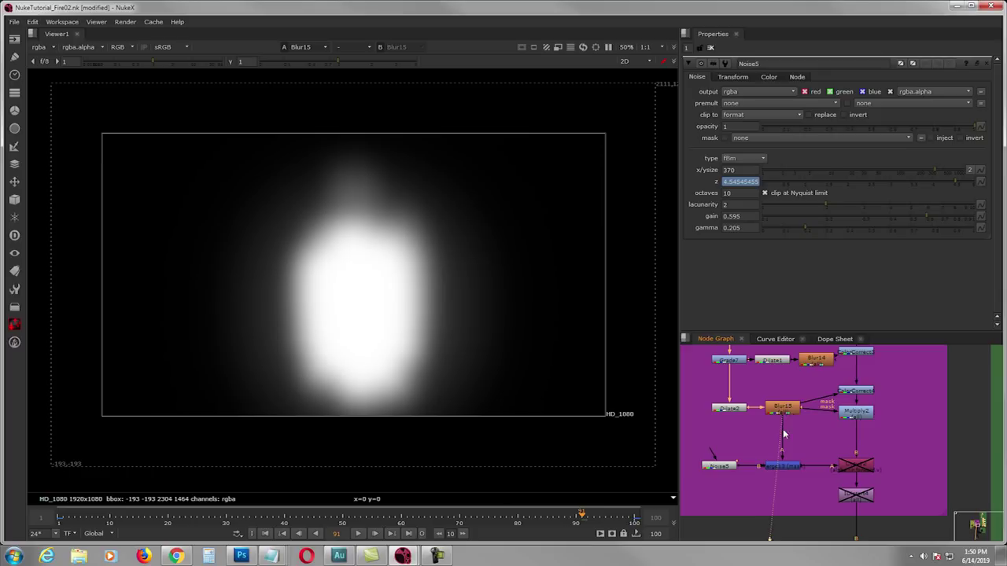
pyautogui.click(791, 468)
pyautogui.press('1')
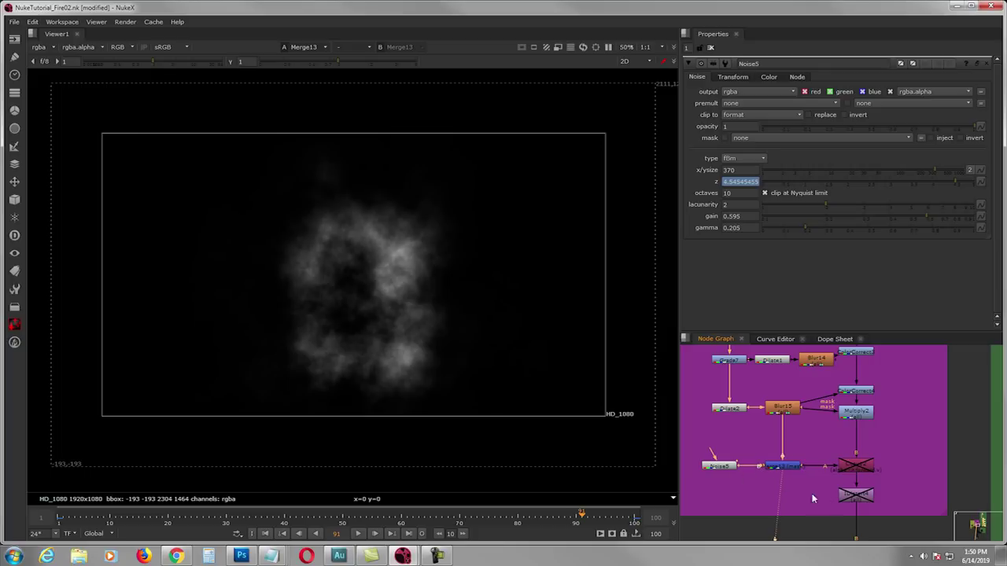
# Show Multiply2's output, enable Copy12 and IDistort4 below it, and show IDistort4's output
pyautogui.click(859, 417)
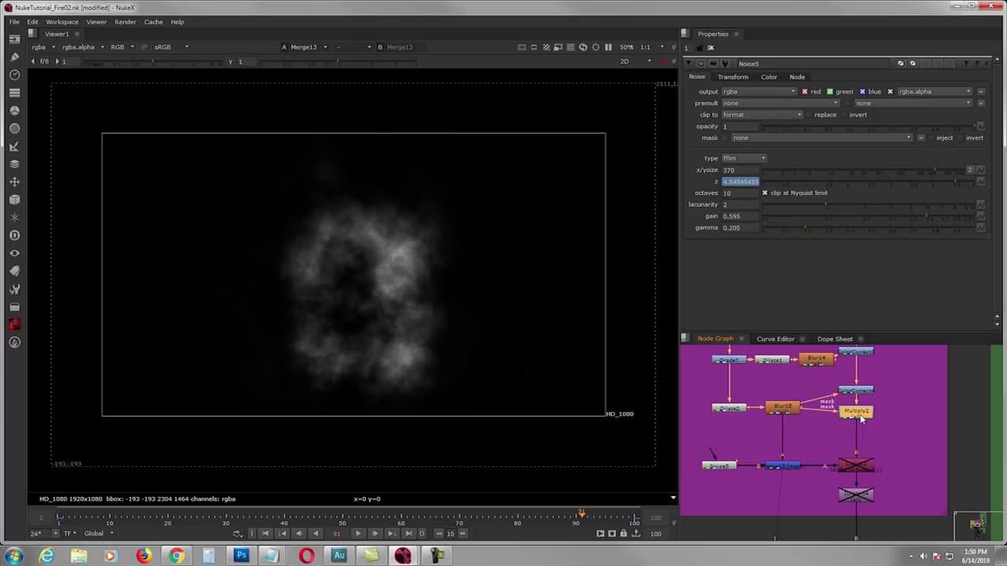
pyautogui.press('1')
pyautogui.moveTo(887, 449); pyautogui.dragTo(830, 517)
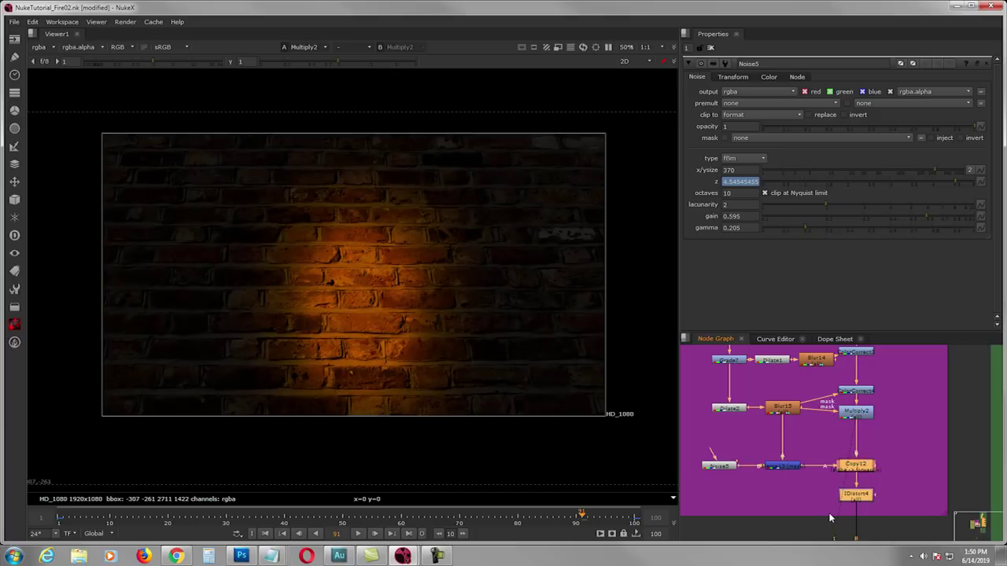
pyautogui.click(862, 497)
pyautogui.press('1')
pyautogui.click(861, 478)
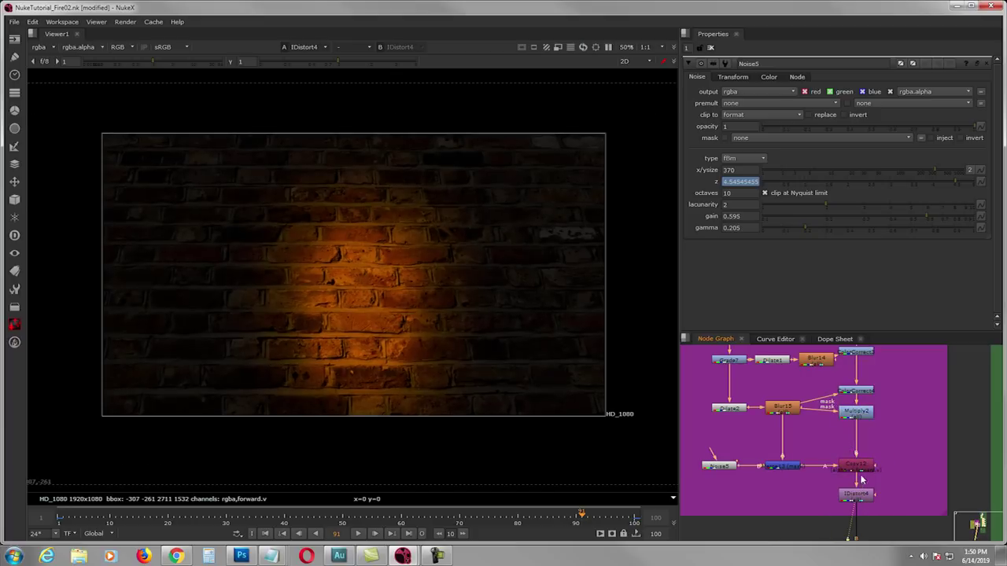
# Compare Multiply2's output with IDistort4's up close to examine the heat distortion on the bricks
pyautogui.scroll(3, 378, 350)
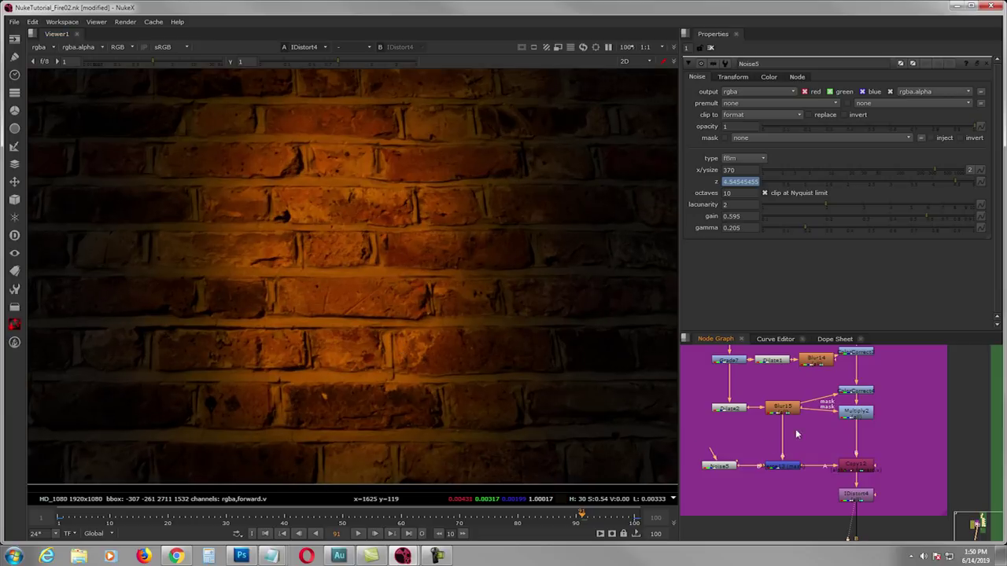
pyautogui.click(847, 417)
pyautogui.press('1')
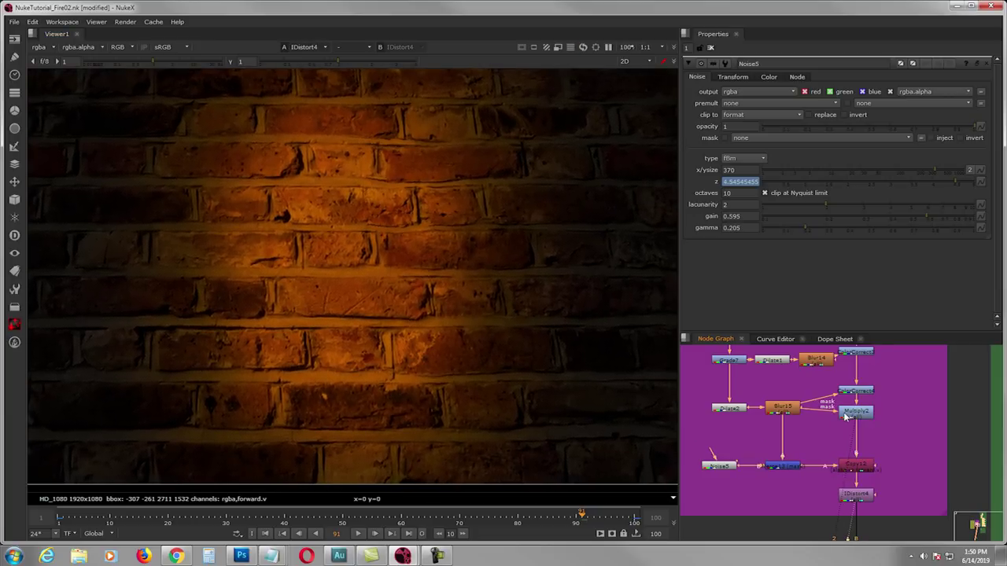
pyautogui.press('1')
pyautogui.scroll(-2, 499, 374)
pyautogui.scroll(-1, 488, 376)
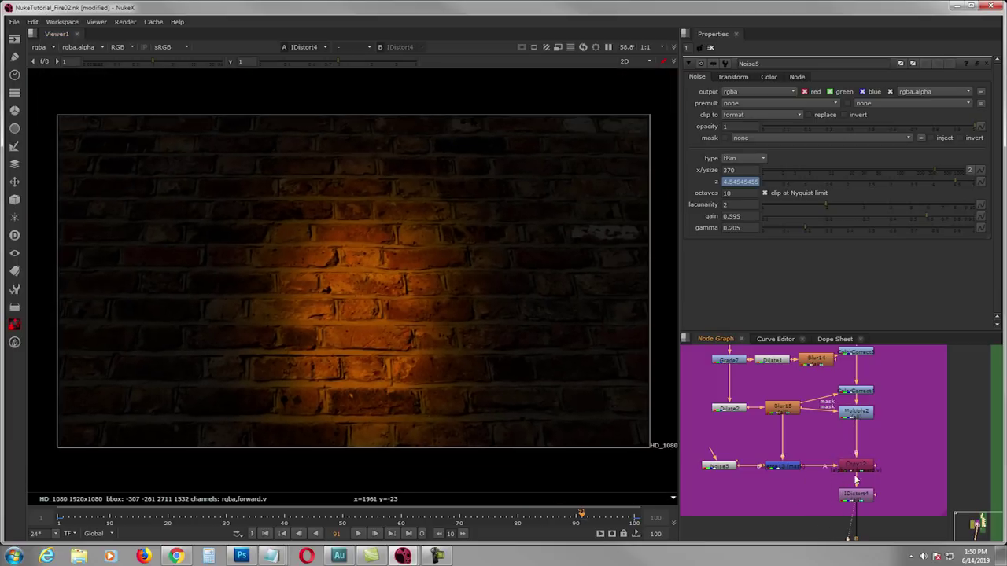
# Trace the fire thumbnail node in the BG group back to its source in the green fire group
pyautogui.moveTo(864, 500); pyautogui.dragTo(850, 466, button='middle')
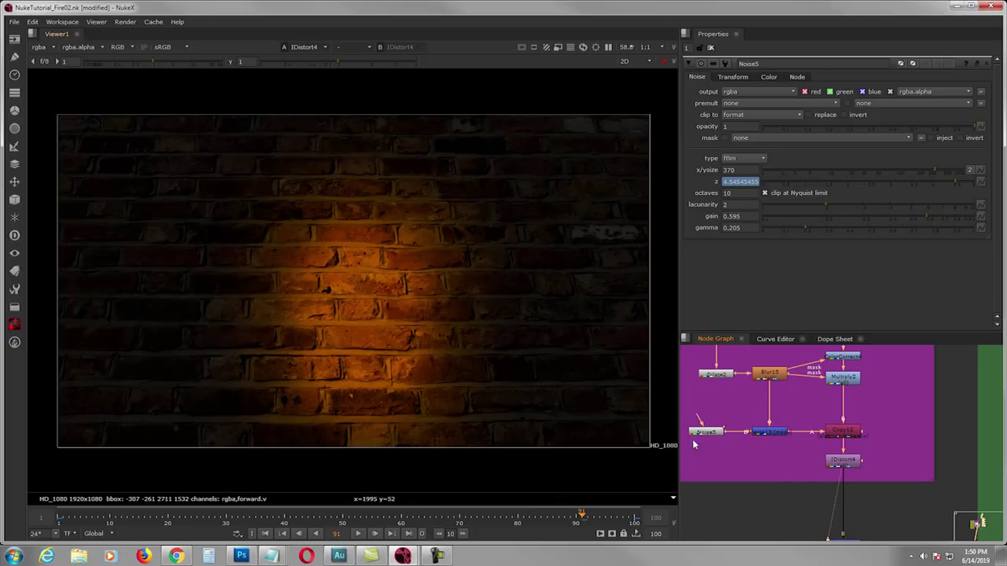
pyautogui.scroll(-4, 766, 437)
pyautogui.moveTo(772, 444); pyautogui.dragTo(790, 464, button='middle')
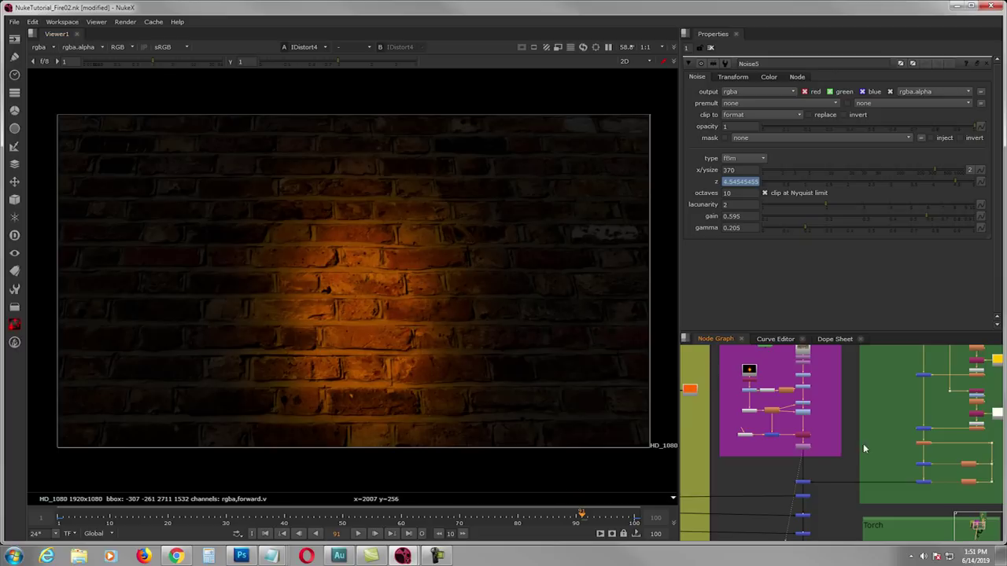
pyautogui.moveTo(905, 486); pyautogui.dragTo(910, 516, button='middle')
pyautogui.click(747, 398)
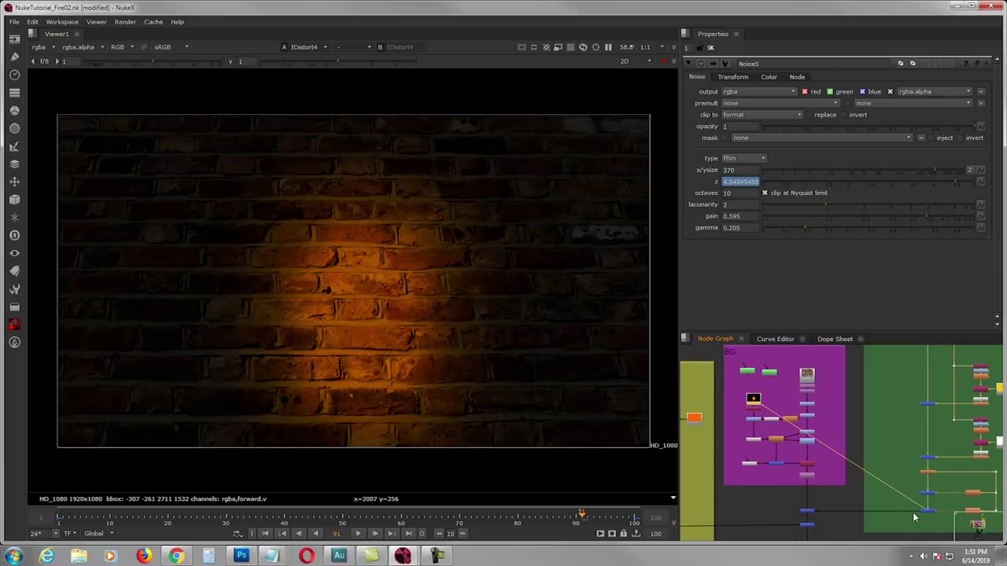
pyautogui.moveTo(845, 421); pyautogui.dragTo(841, 398, button='middle')
# Show the outputs of Merge6 and Merge12 below the BG group to examine the fire layers over the wall
pyautogui.moveTo(782, 473); pyautogui.dragTo(744, 435, button='middle')
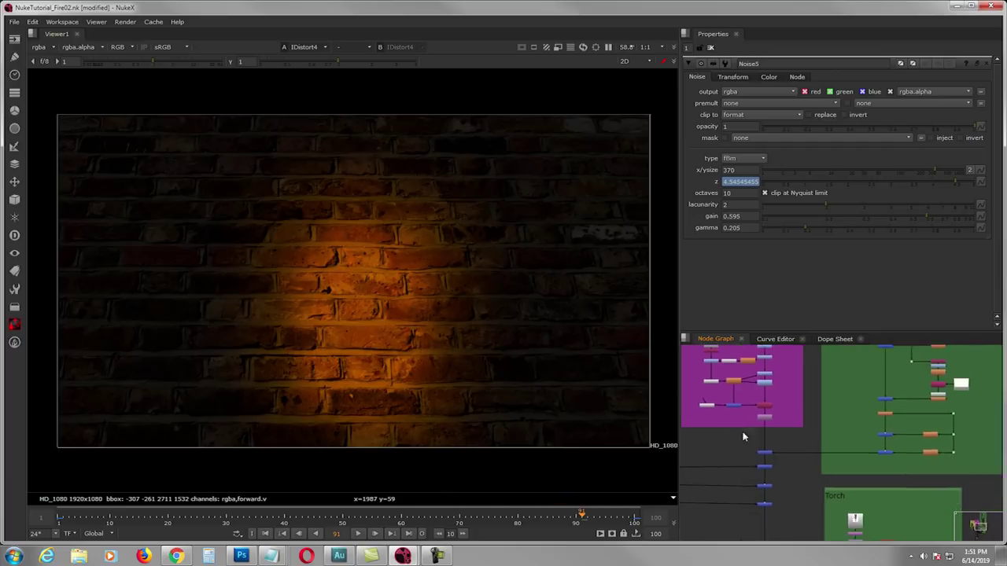
pyautogui.scroll(3, 748, 433)
pyautogui.click(777, 468)
pyautogui.press('1')
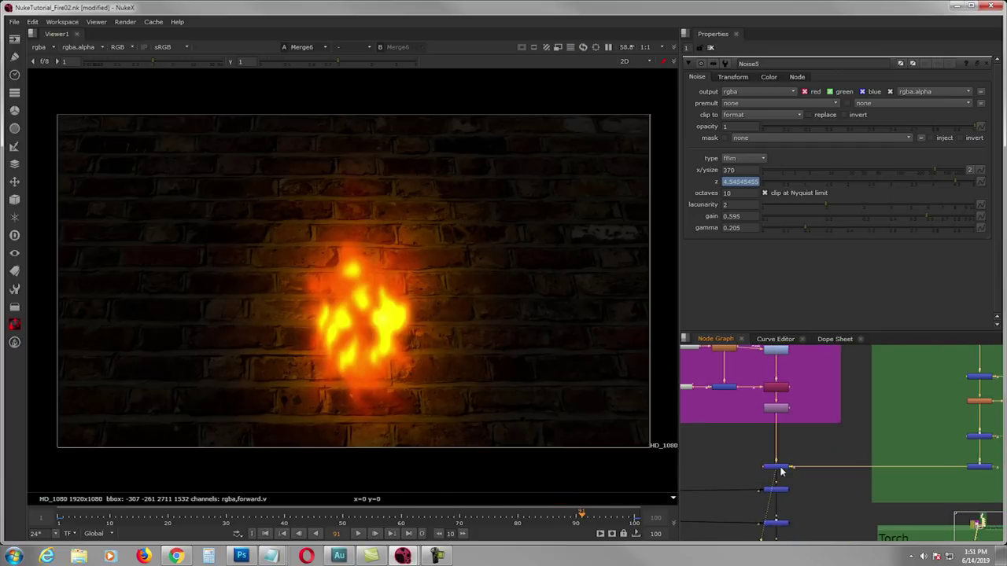
pyautogui.scroll(1, 781, 469)
pyautogui.moveTo(776, 473); pyautogui.dragTo(832, 431, button='middle')
pyautogui.scroll(-3, 833, 442)
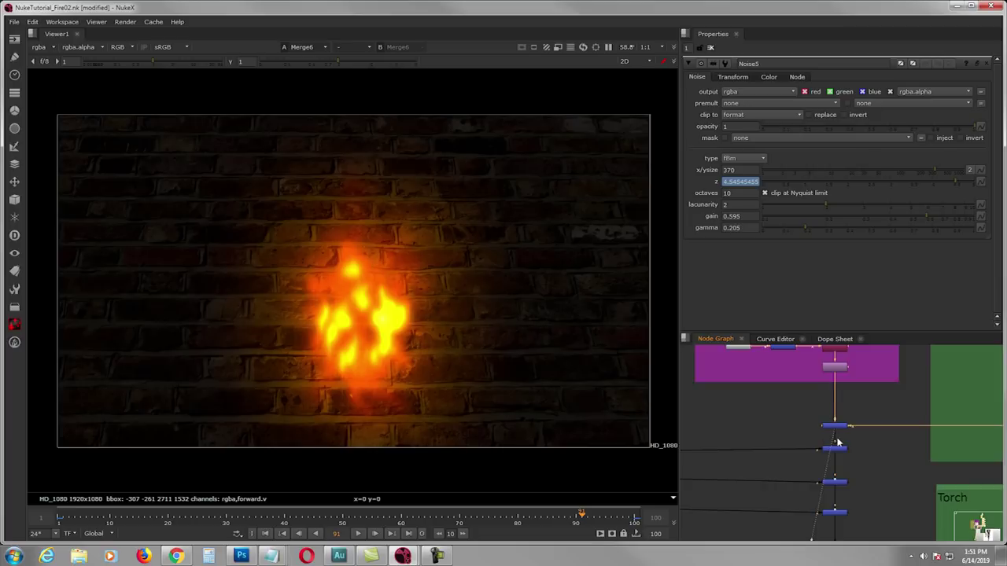
pyautogui.click(833, 451)
pyautogui.press('1')
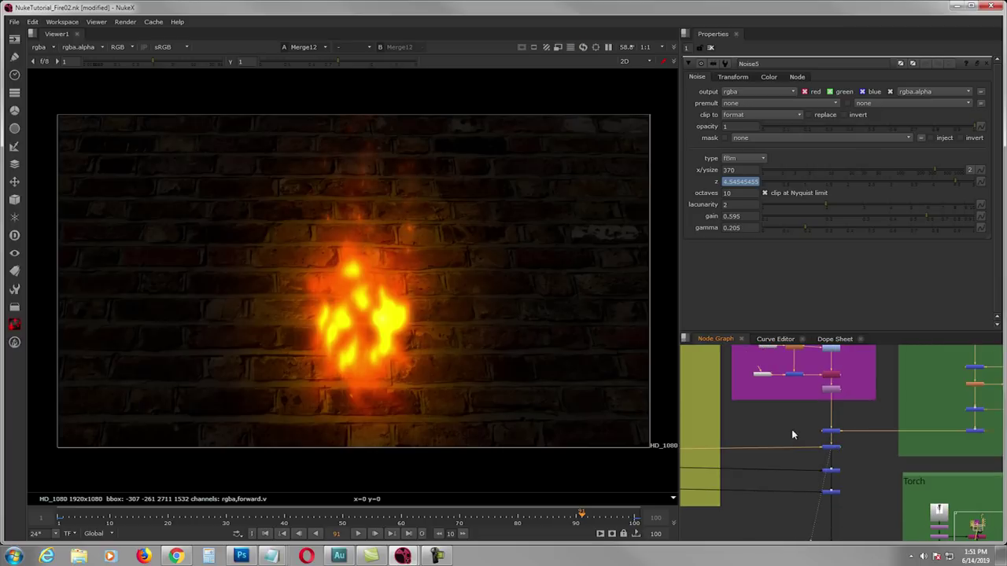
# Show Merge8's output, and Merge10's output with the torch composited over the fire
pyautogui.scroll(-2, 814, 460)
pyautogui.scroll(6, 822, 445)
pyautogui.click(847, 476)
pyautogui.press('1')
pyautogui.scroll(-4, 799, 420)
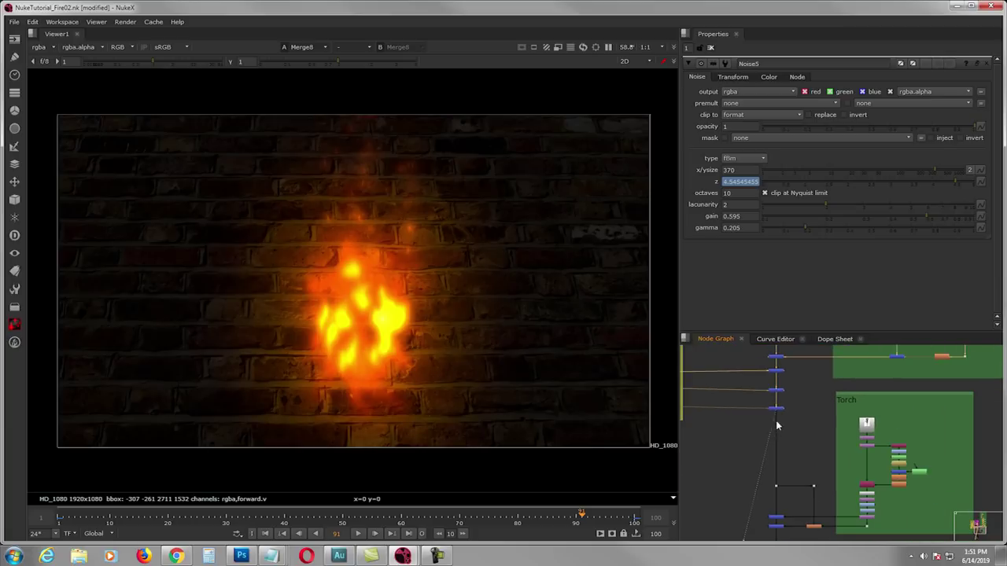
pyautogui.scroll(3, 800, 421)
pyautogui.click(784, 474)
pyautogui.press('1')
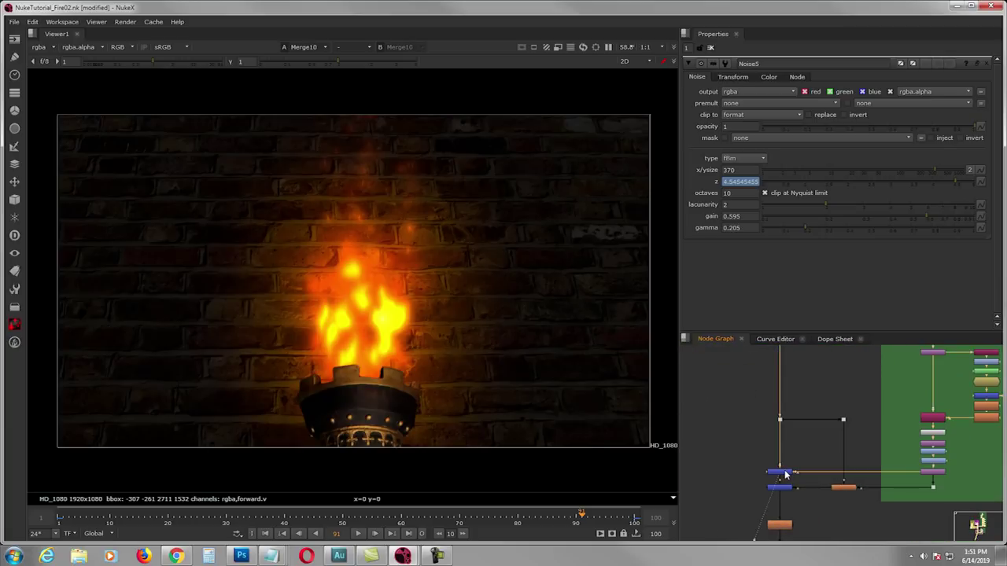
# Show LightWrap1's output and open its properties to inspect the glow around the torch's edge
pyautogui.scroll(2, 785, 479)
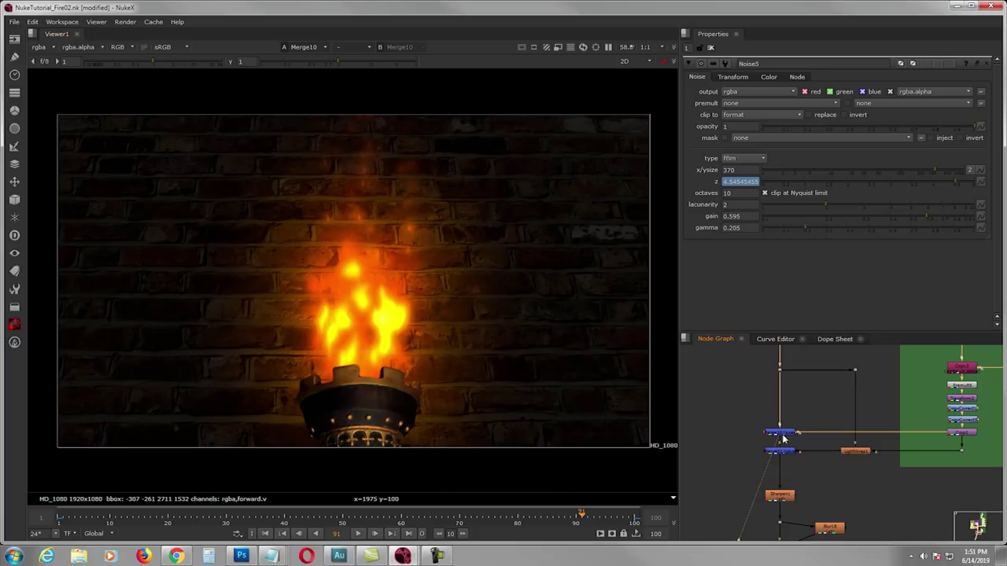
pyautogui.moveTo(827, 442); pyautogui.dragTo(796, 453, button='middle')
pyautogui.scroll(2, 826, 462)
pyautogui.click(825, 464)
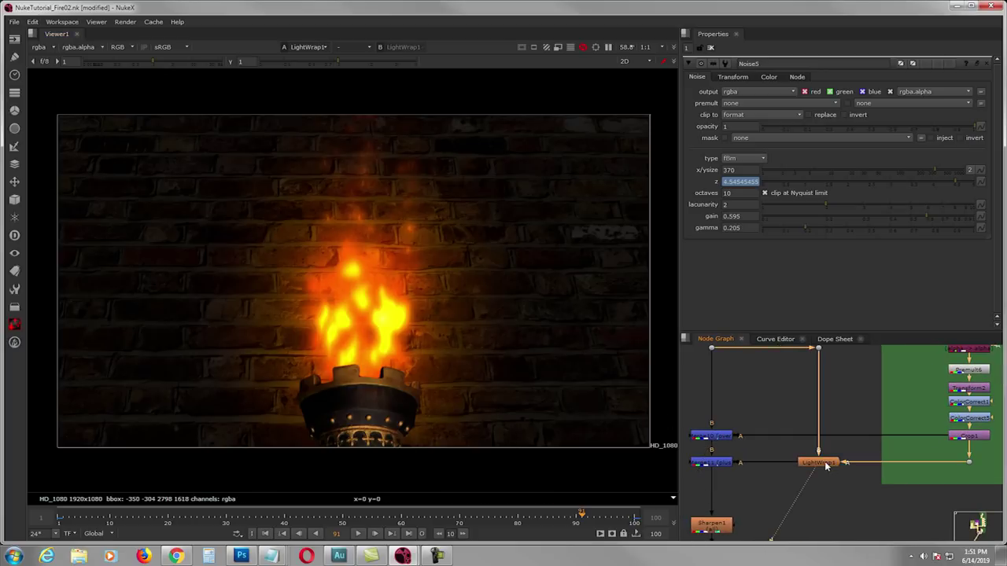
pyautogui.press('1')
pyautogui.doubleClick(825, 464)
pyautogui.moveTo(825, 467); pyautogui.dragTo(827, 491, button='middle')
pyautogui.scroll(-1, 827, 491)
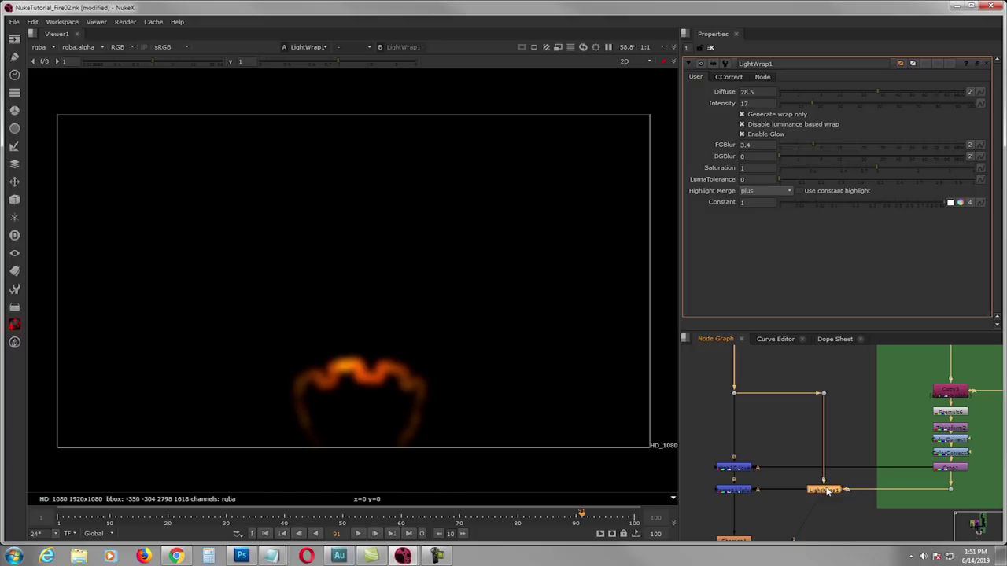
# Compare LightWrap1's output with its two inputs, the fire composite at Dot11 and the torch at Crop1
pyautogui.moveTo(824, 416); pyautogui.dragTo(838, 448, button='middle')
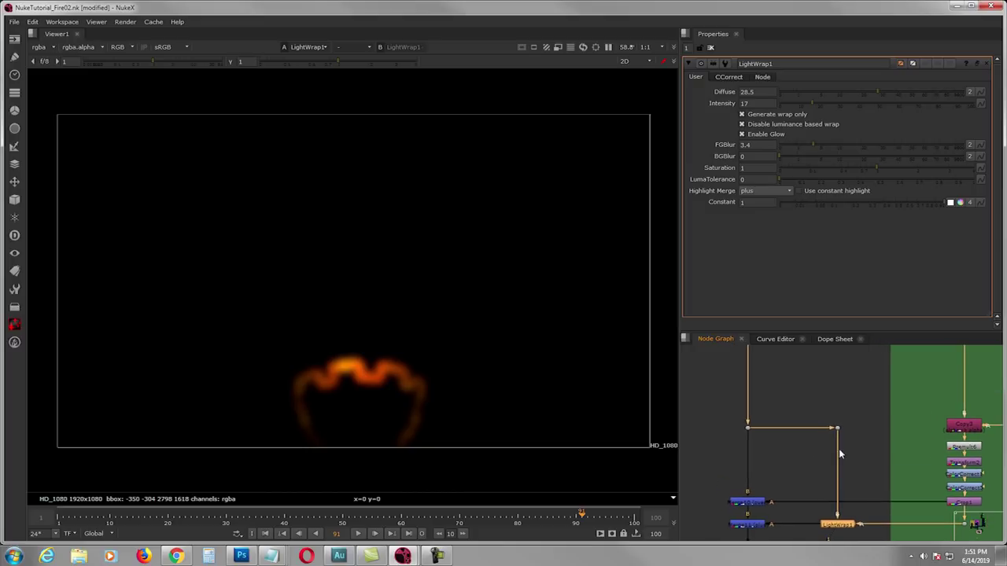
pyautogui.click(750, 427)
pyautogui.press('1')
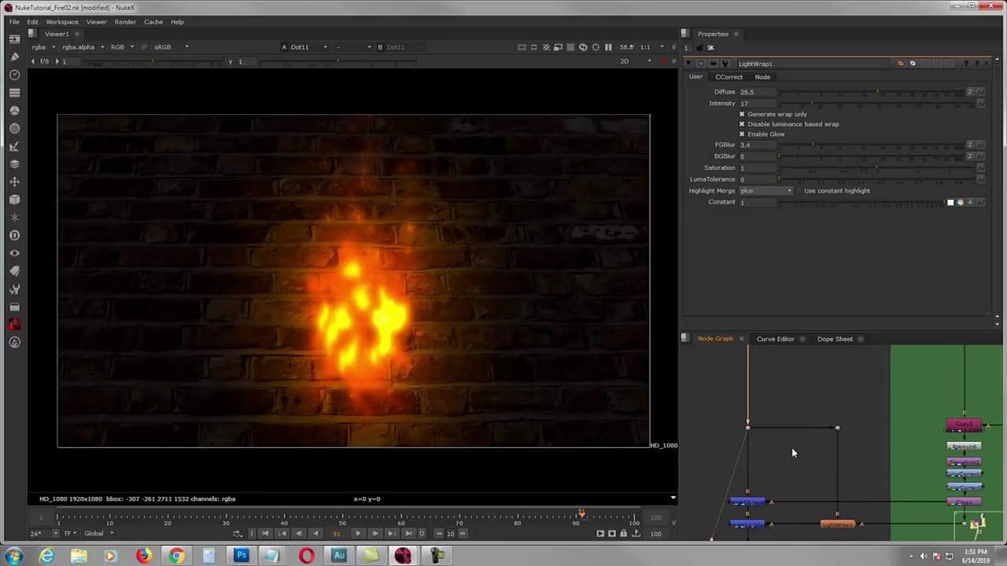
pyautogui.moveTo(791, 447); pyautogui.dragTo(760, 385, button='middle')
pyautogui.click(803, 464)
pyautogui.press('1')
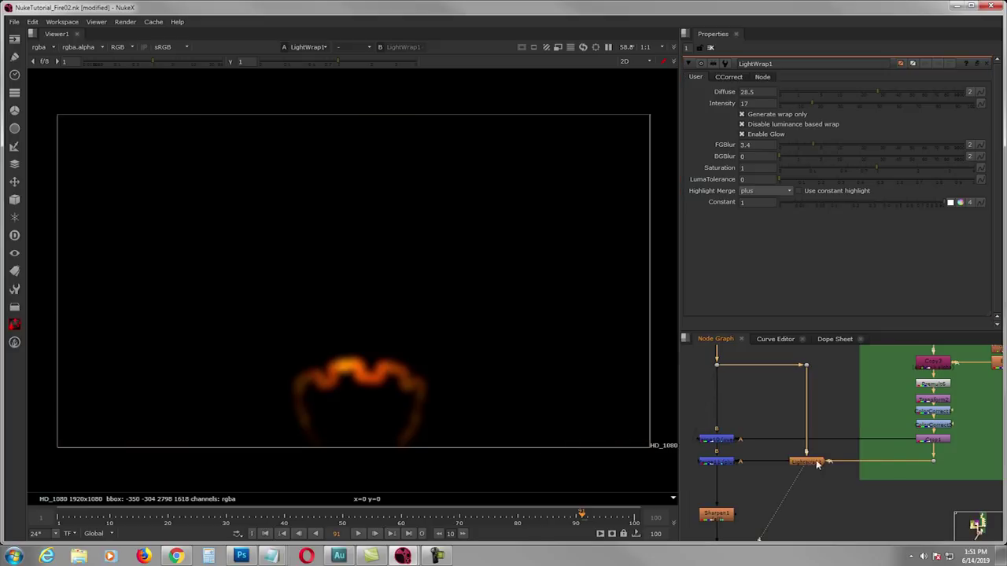
pyautogui.click(925, 438)
pyautogui.press('1')
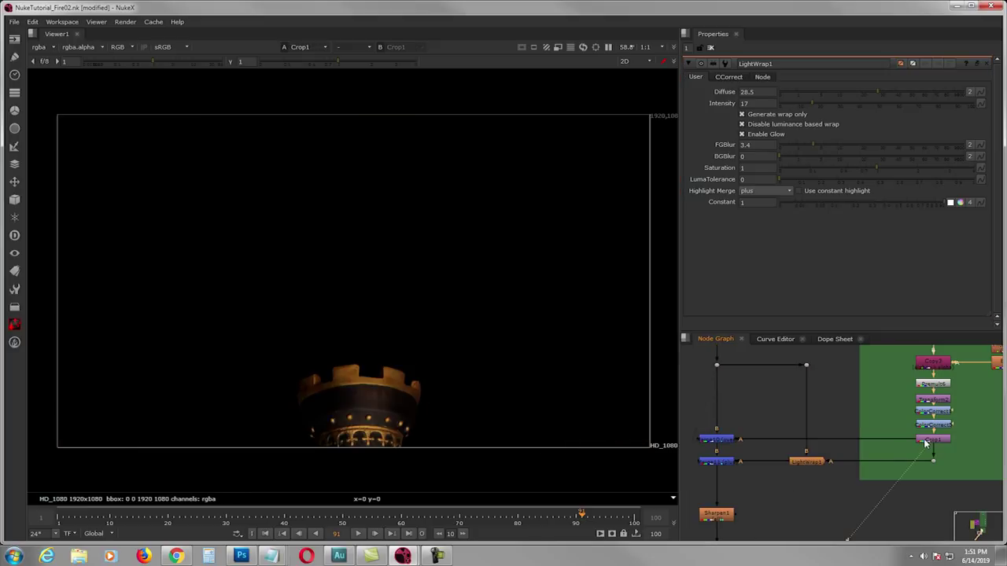
pyautogui.click(814, 463)
pyautogui.press('1')
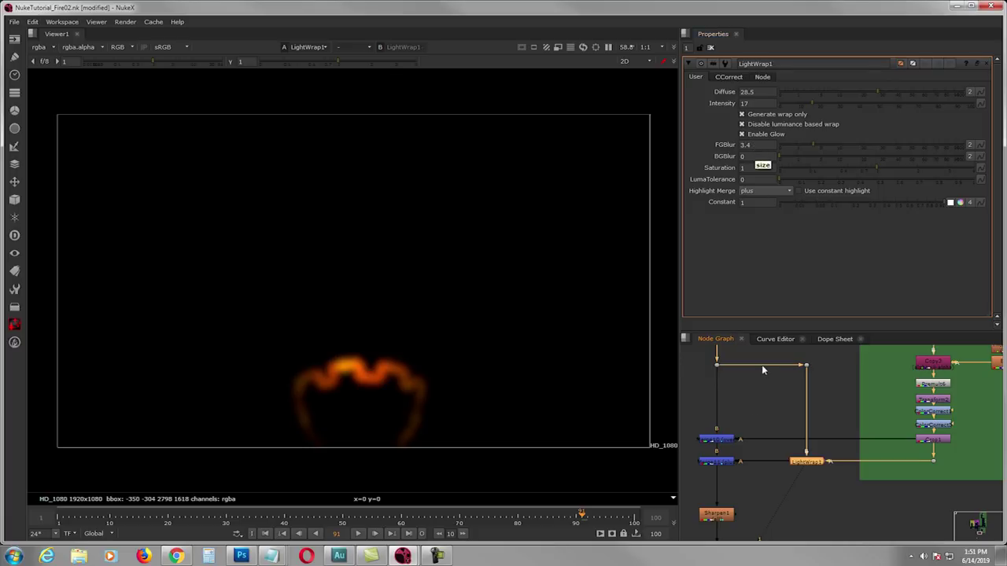
# Compare Merge10's output with the merge directly below it, which adds LightWrap1's glow to the torch
pyautogui.click(726, 460)
pyautogui.press('1')
pyautogui.moveTo(745, 458); pyautogui.dragTo(799, 435, button='middle')
pyautogui.click(775, 419)
pyautogui.press('1')
pyautogui.click(773, 441)
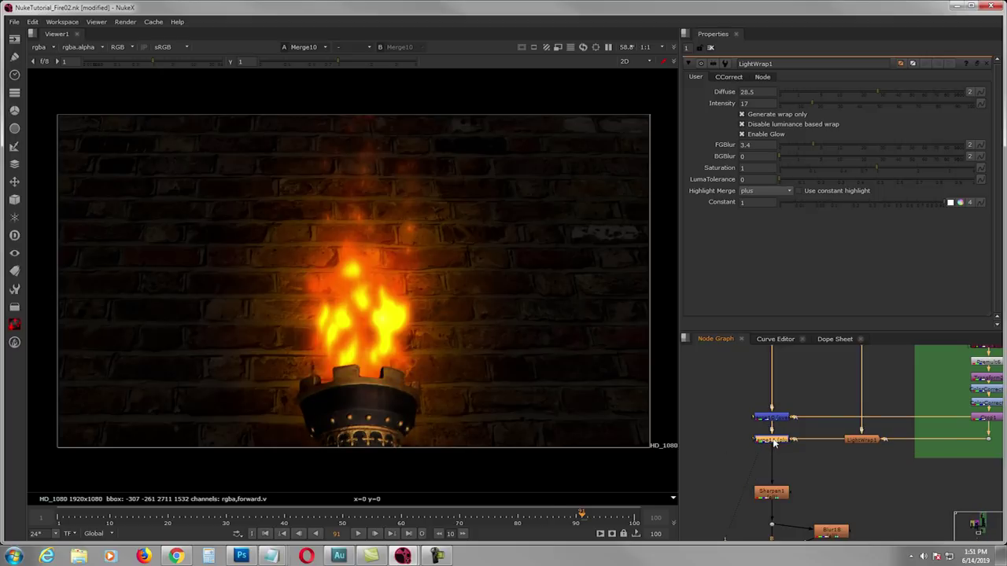
pyautogui.scroll(2, 359, 421)
pyautogui.click(773, 418)
pyautogui.click(773, 440)
pyautogui.press('2')
pyautogui.press('1')
pyautogui.press('2')
pyautogui.press('1')
pyautogui.press('2')
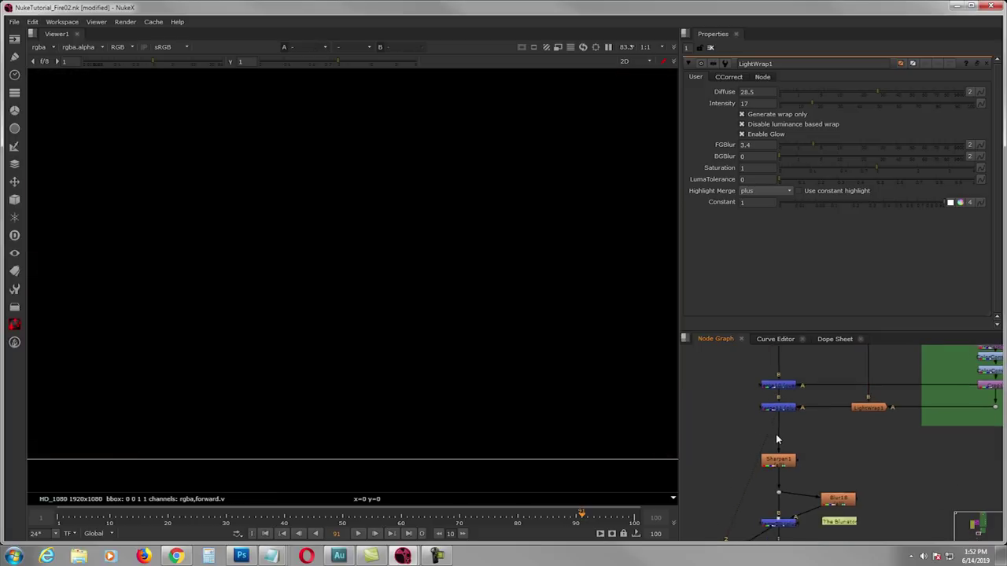
# Show the output of the light wrap merge, and Sharpen1's output below it, to examine the sharpened composite
pyautogui.scroll(-1, 777, 431)
pyautogui.click(781, 411)
pyautogui.press('1')
pyautogui.click(775, 458)
pyautogui.press('1')
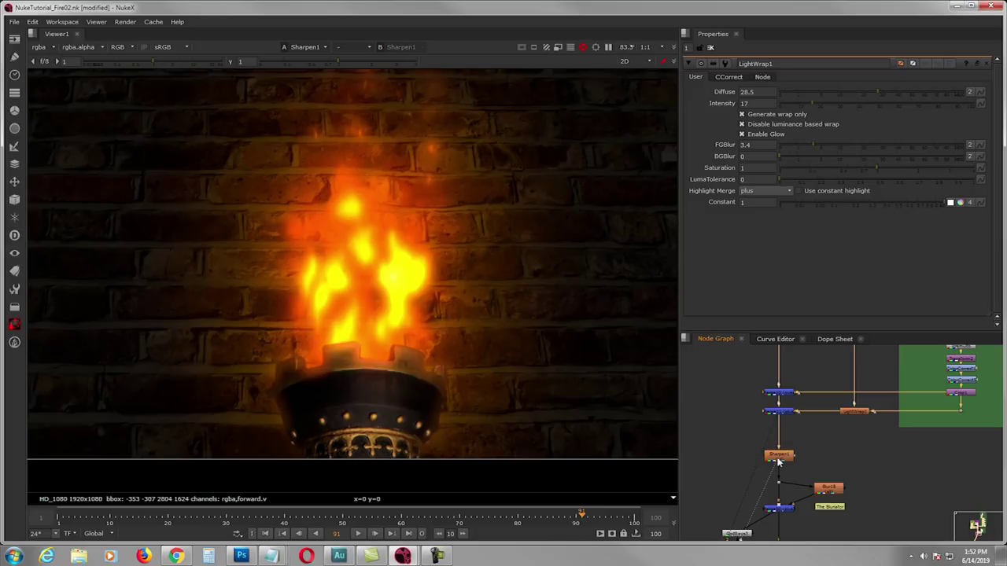
pyautogui.moveTo(777, 463); pyautogui.dragTo(796, 464, button='middle')
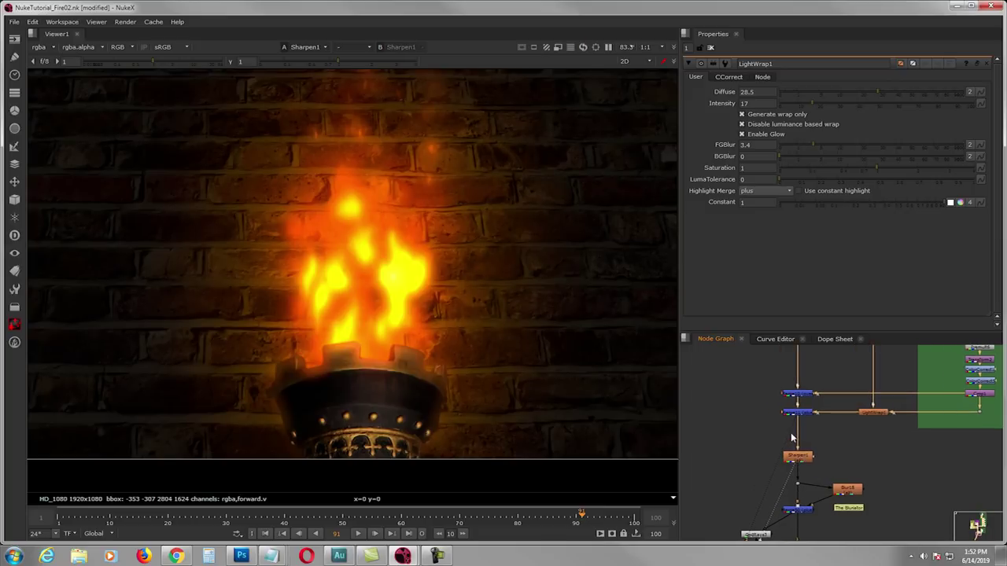
pyautogui.scroll(-4, 518, 385)
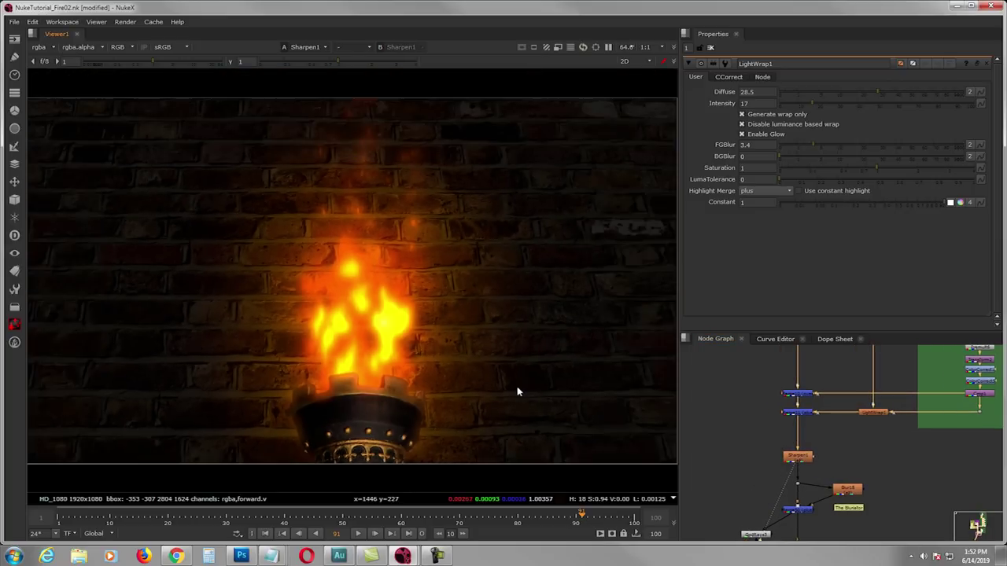
# Show Blur18's output beside The Bluriator note and open its properties to inspect the blur settings
pyautogui.moveTo(801, 479); pyautogui.dragTo(802, 436, button='middle')
pyautogui.scroll(2, 799, 458)
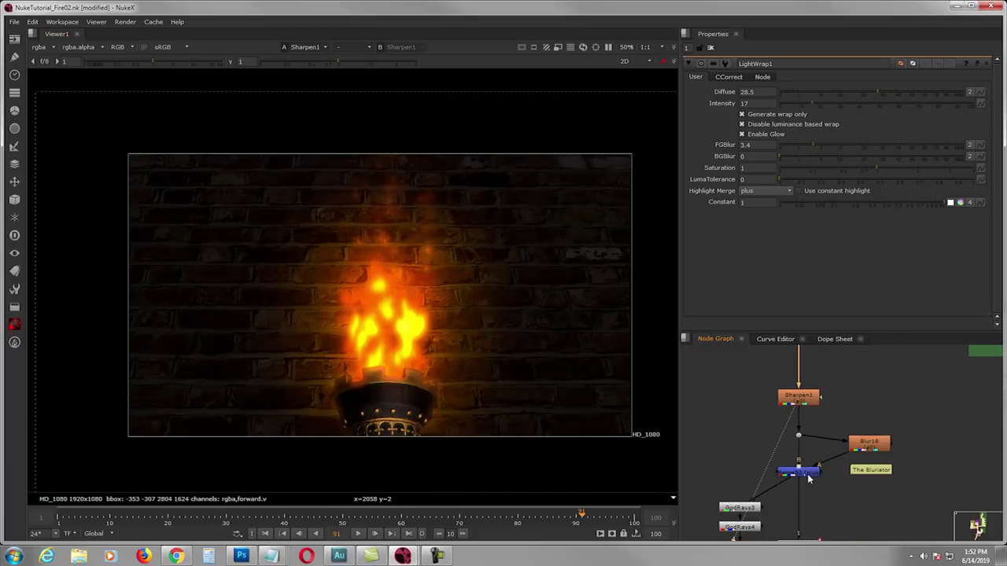
pyautogui.scroll(2, 847, 474)
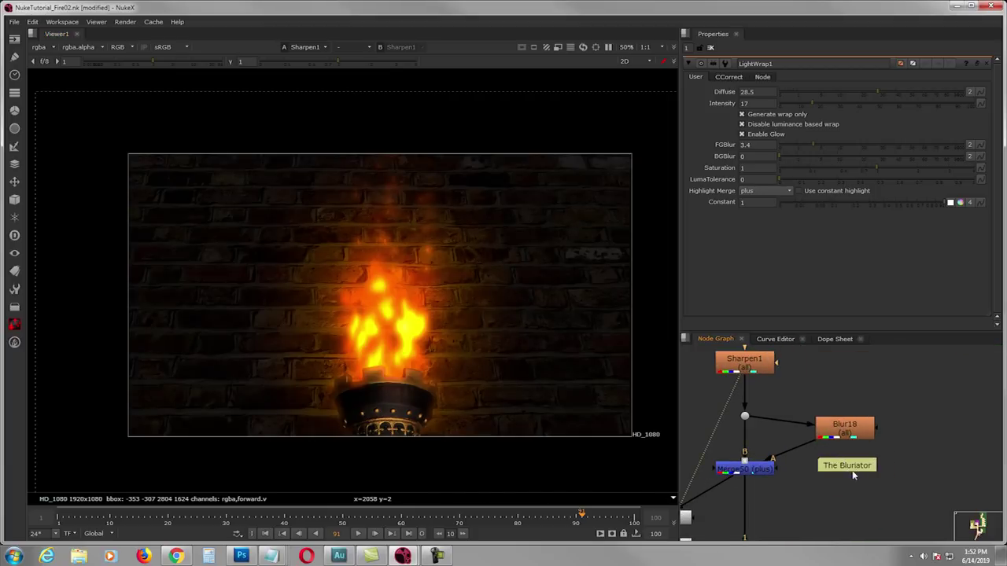
pyautogui.click(844, 428)
pyautogui.press('1')
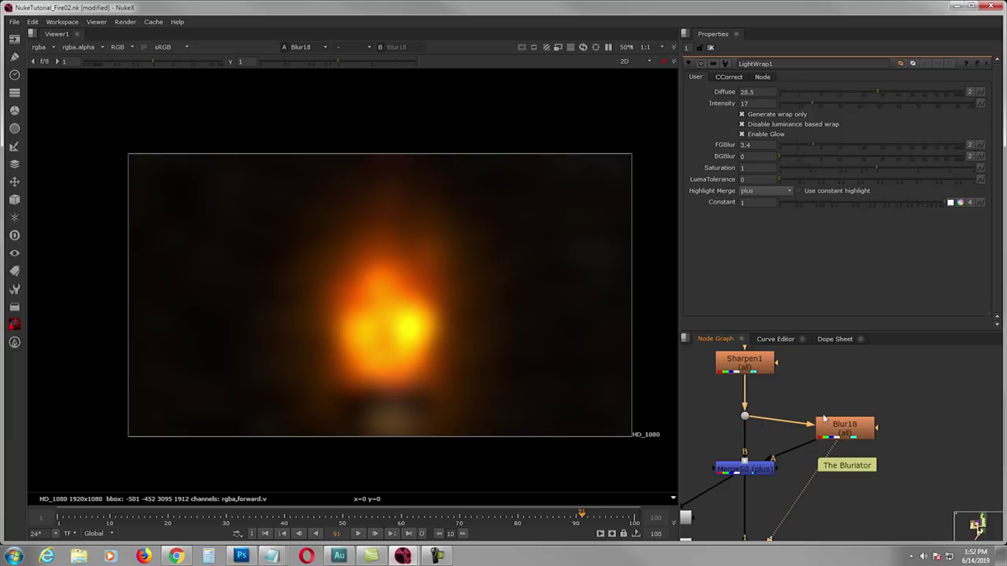
pyautogui.doubleClick(843, 431)
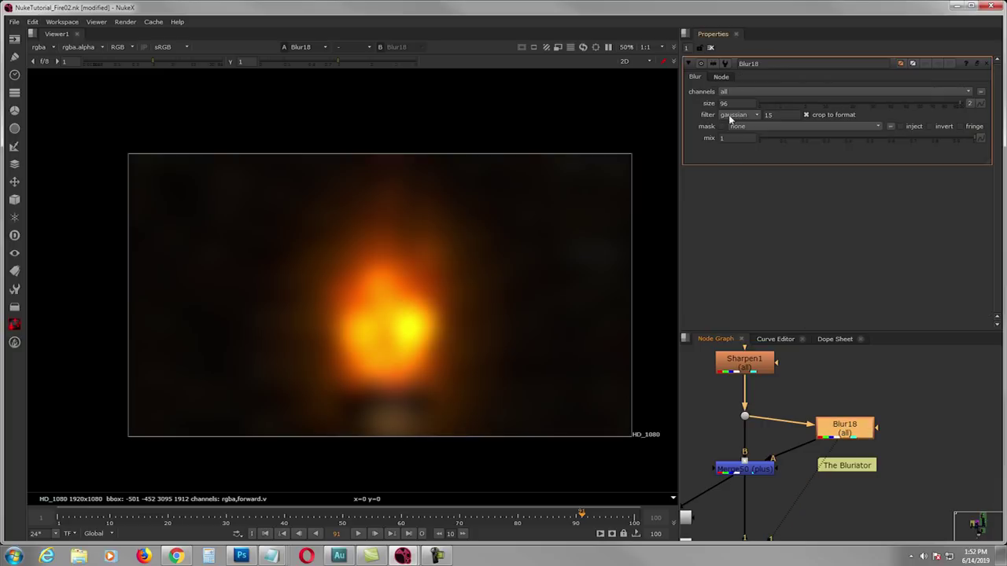
pyautogui.click(923, 415)
# Compare the unblurred composite at Dot36 with Merge50's output, which adds Blur18 on top
pyautogui.click(757, 472)
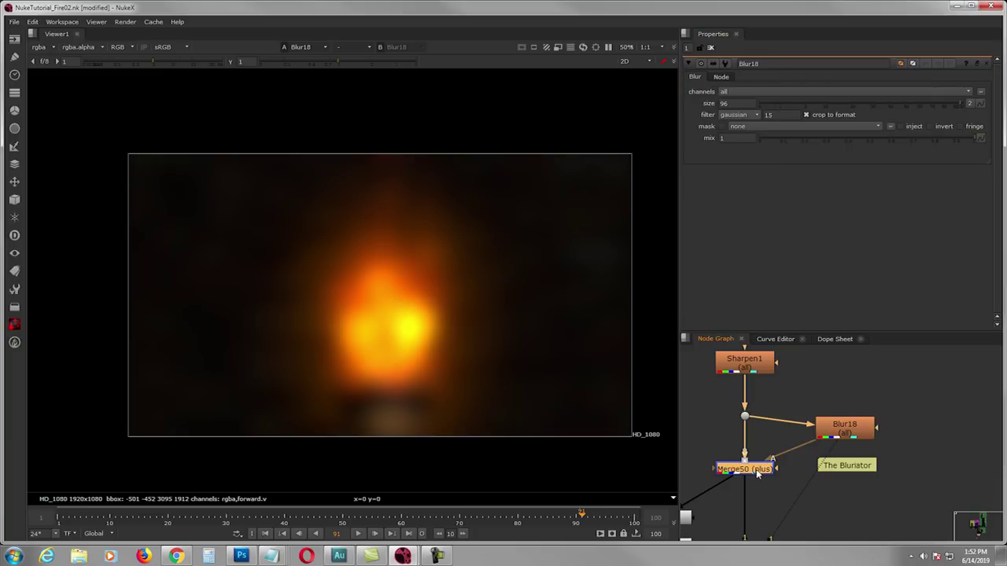
pyautogui.press('1')
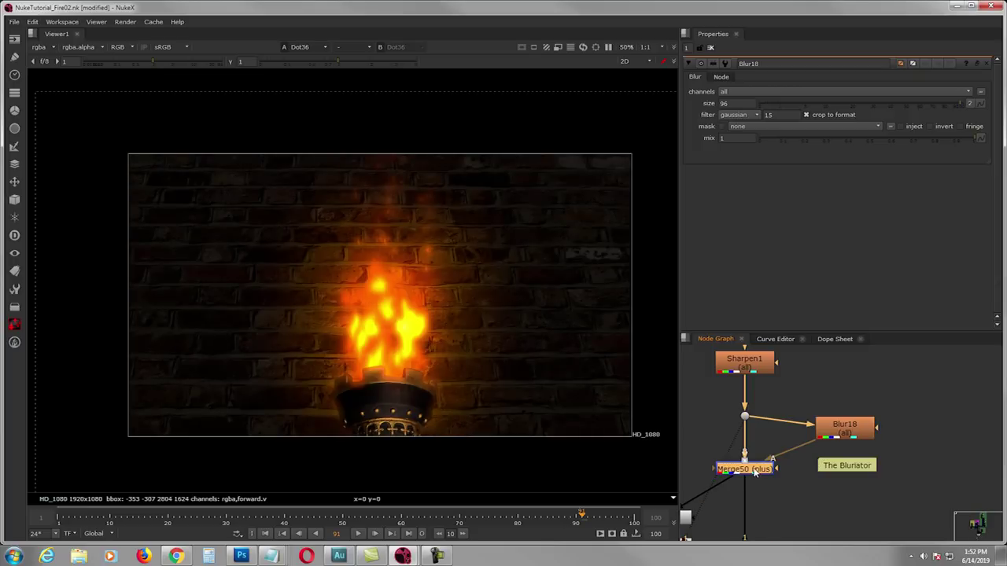
pyautogui.click(744, 416)
pyautogui.press('1')
pyautogui.click(750, 470)
pyautogui.press('1')
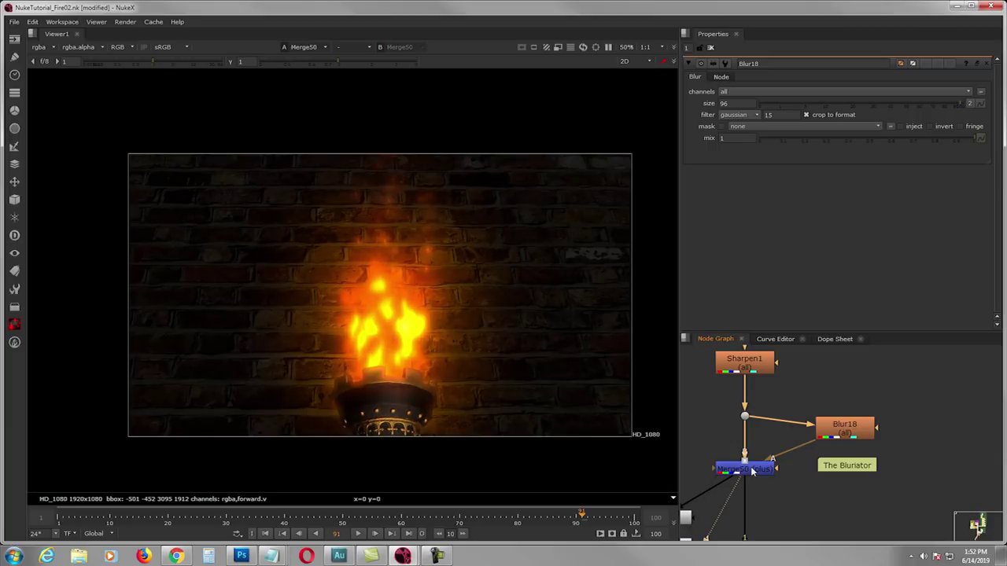
# Show Dissolve1's output below Merge50 to examine the effect of the GodRays branch
pyautogui.moveTo(750, 473); pyautogui.dragTo(806, 450, button='middle')
pyautogui.scroll(-2, 805, 449)
pyautogui.moveTo(787, 484); pyautogui.dragTo(804, 456, button='middle')
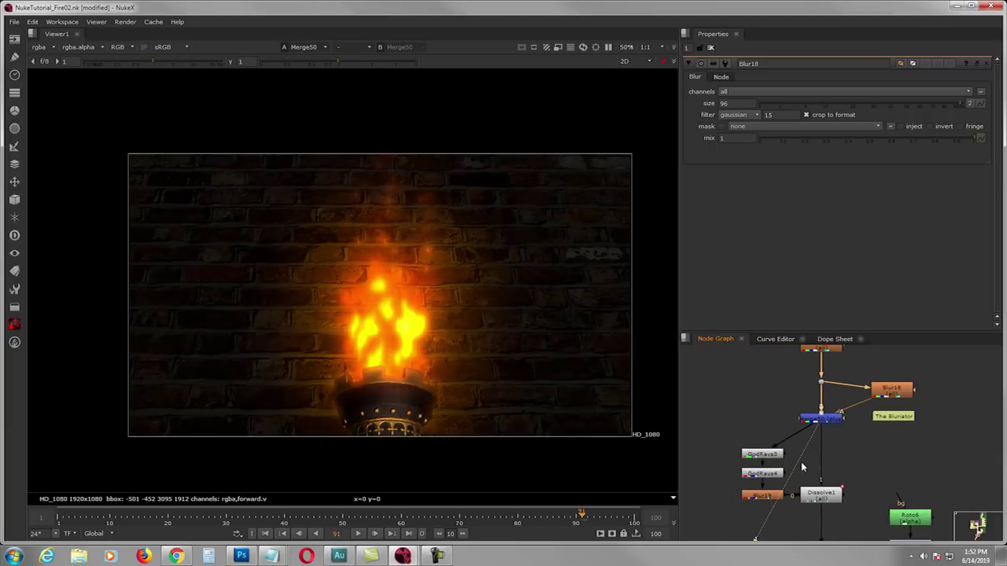
pyautogui.scroll(2, 802, 468)
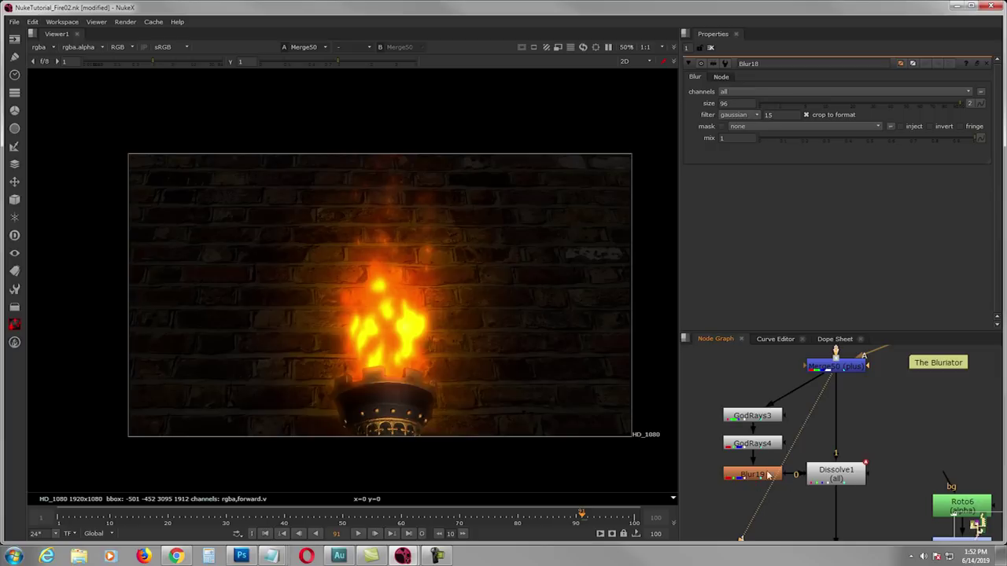
pyautogui.click(831, 475)
pyautogui.press('1')
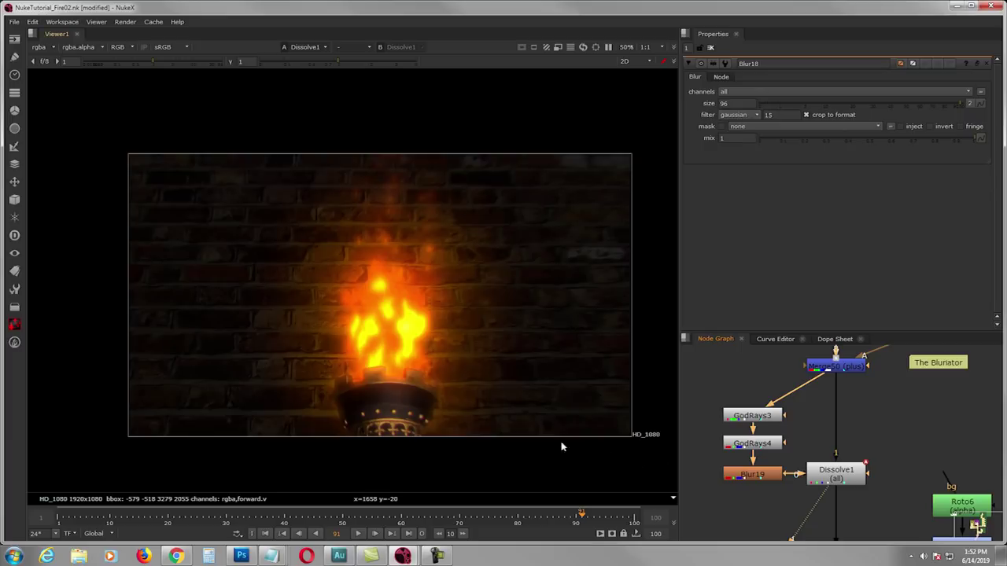
# Point out the GodRays3, GodRays4 and Blur19 nodes feeding Dissolve1 by selecting them, and clear the selection
pyautogui.moveTo(701, 399); pyautogui.dragTo(892, 508)
pyautogui.click(879, 465)
pyautogui.moveTo(700, 396); pyautogui.dragTo(762, 478)
pyautogui.click(881, 456)
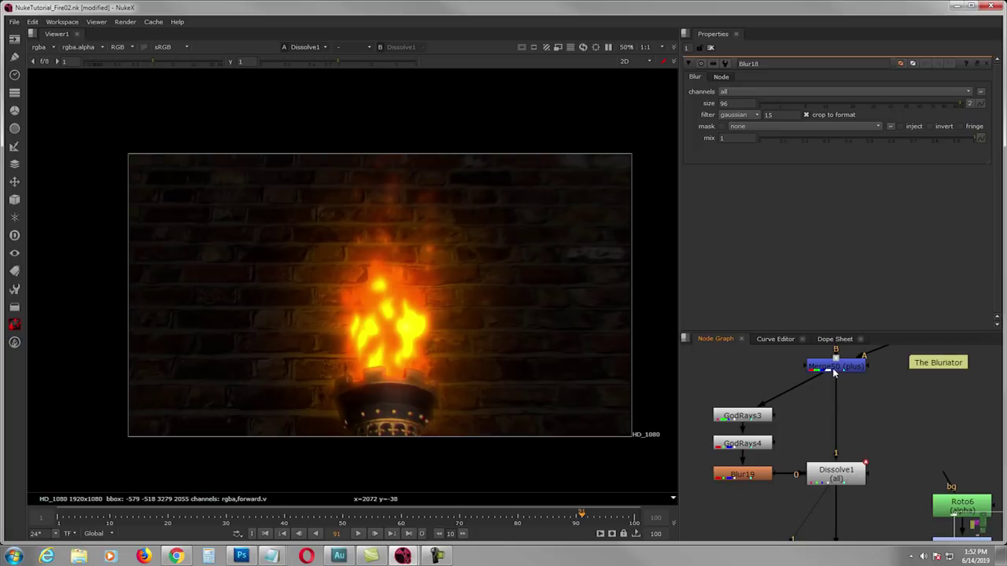
# Inspect the GodRays3 and GodRays4 properties, and show the outputs of GodRays4 and Blur19
pyautogui.doubleClick(755, 417)
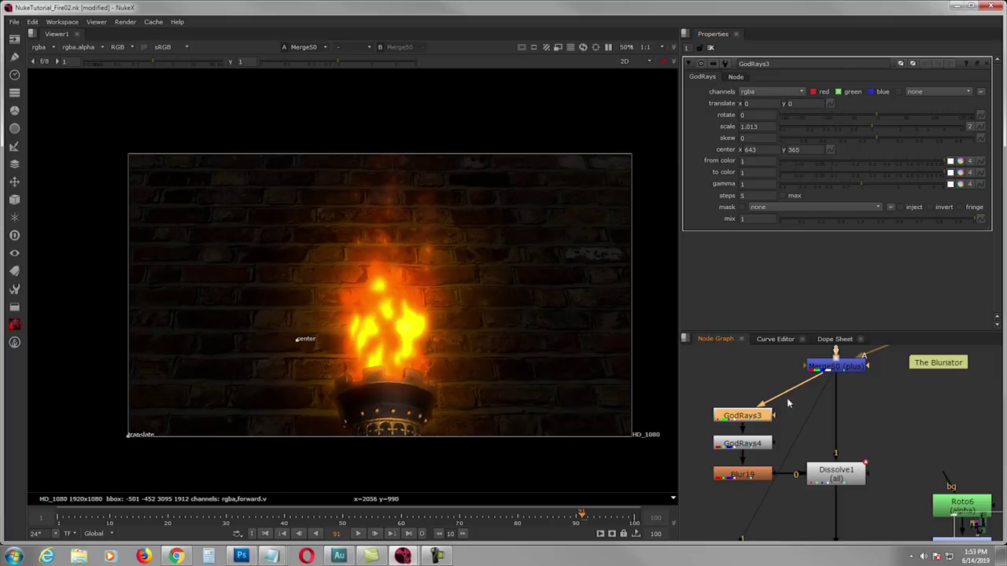
pyautogui.doubleClick(744, 444)
pyautogui.press('1')
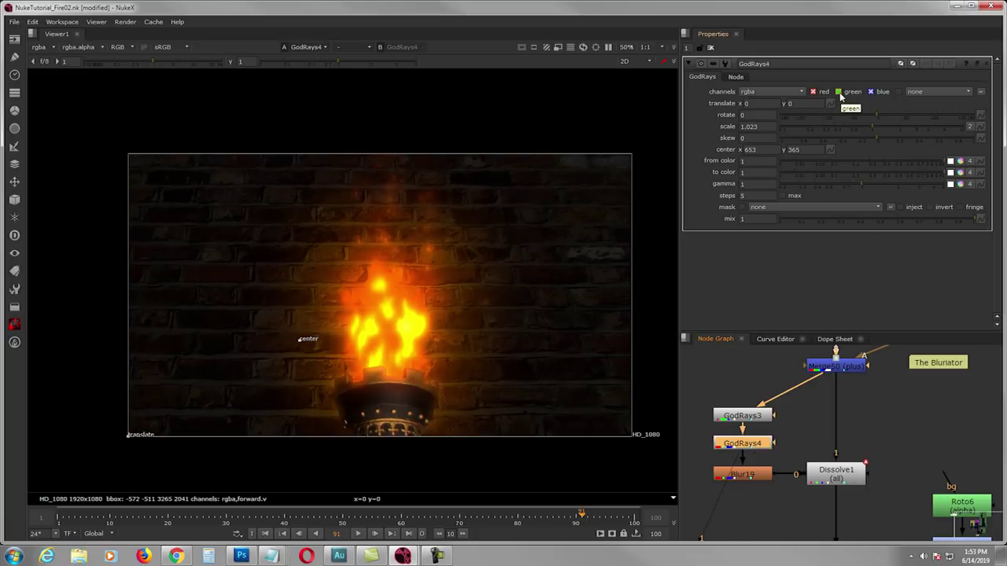
pyautogui.click(763, 477)
pyautogui.press('1')
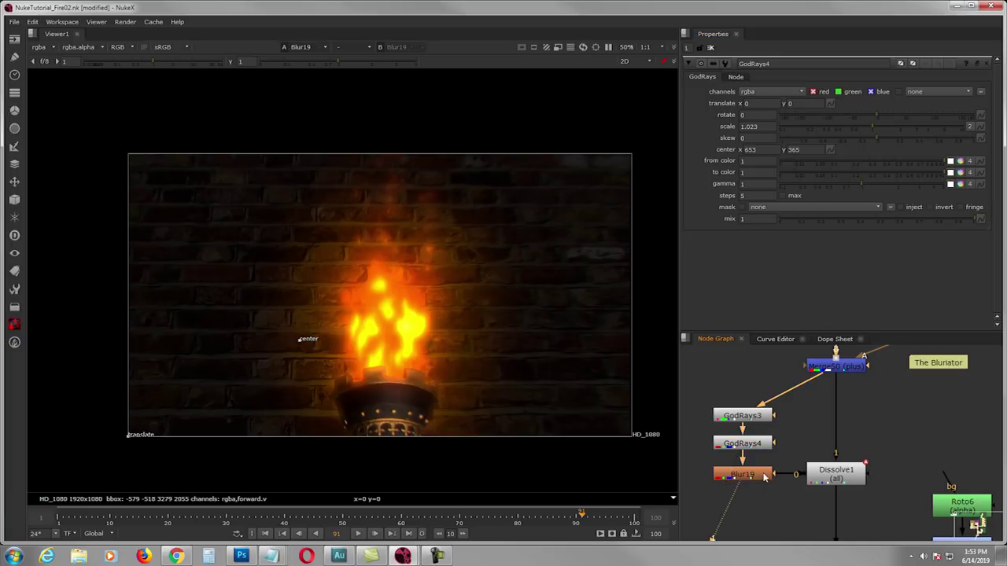
# Open Dissolve1's properties to inspect its blend setting, and show its output
pyautogui.doubleClick(827, 476)
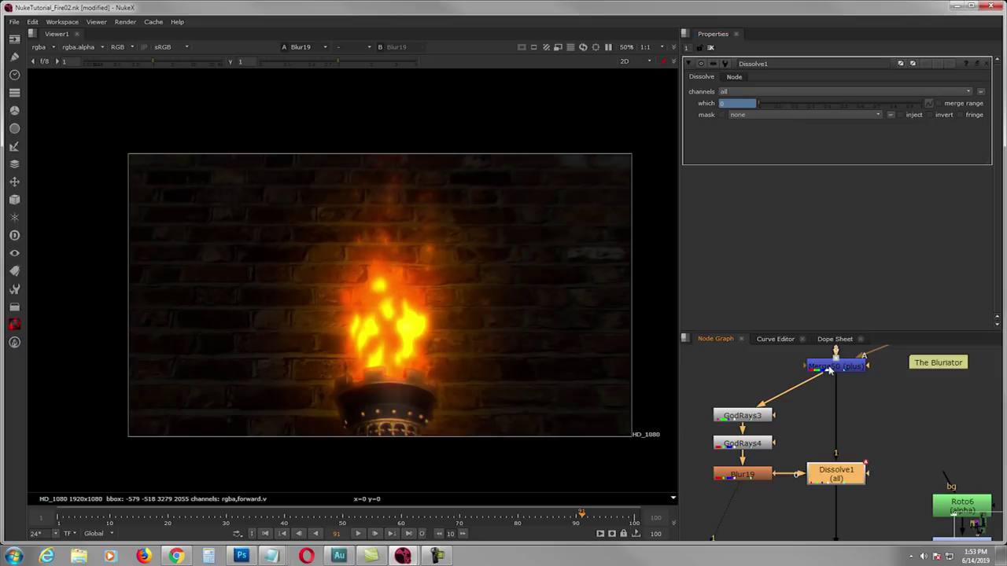
pyautogui.press('1')
pyautogui.click(847, 481)
pyautogui.moveTo(846, 480); pyautogui.dragTo(796, 388, button='middle')
pyautogui.scroll(-2, 797, 394)
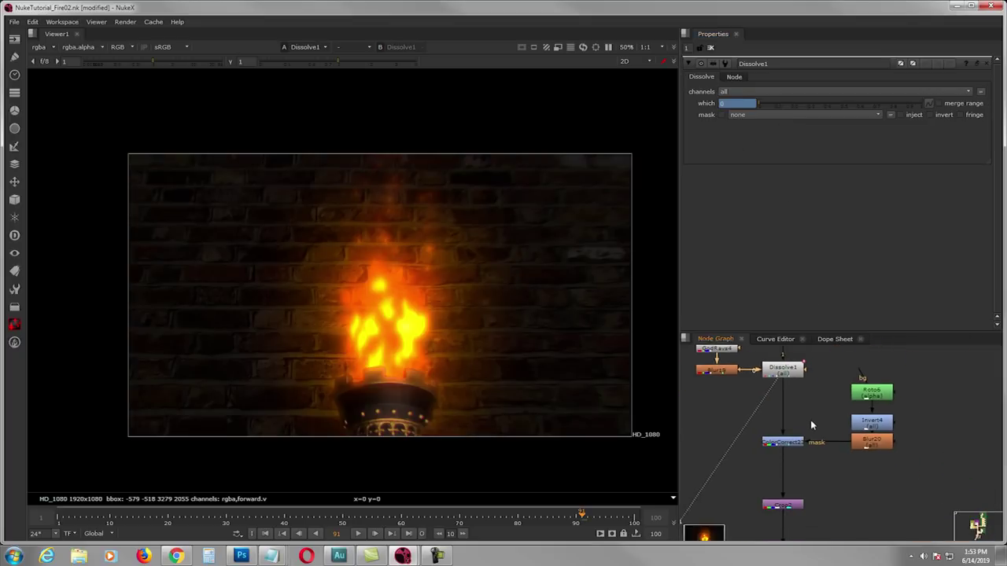
# Inspect the properties of Roto6 and Blur20 in the mask branch, and move Invert4 up to sit evenly between them
pyautogui.scroll(2, 868, 422)
pyautogui.click(876, 376)
pyautogui.doubleClick(876, 379)
pyautogui.moveTo(871, 398); pyautogui.dragTo(901, 410, button='middle')
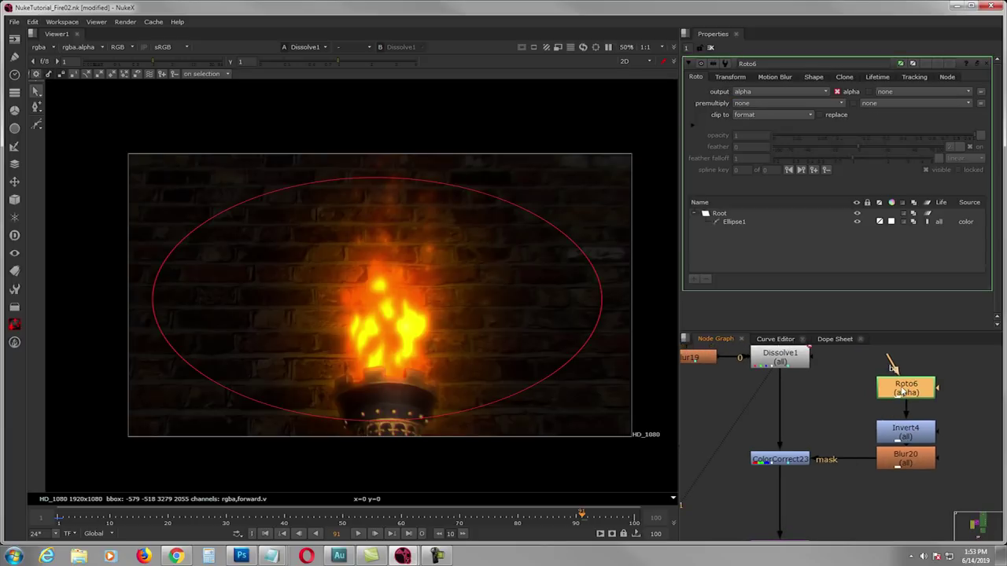
pyautogui.moveTo(899, 442); pyautogui.dragTo(898, 432)
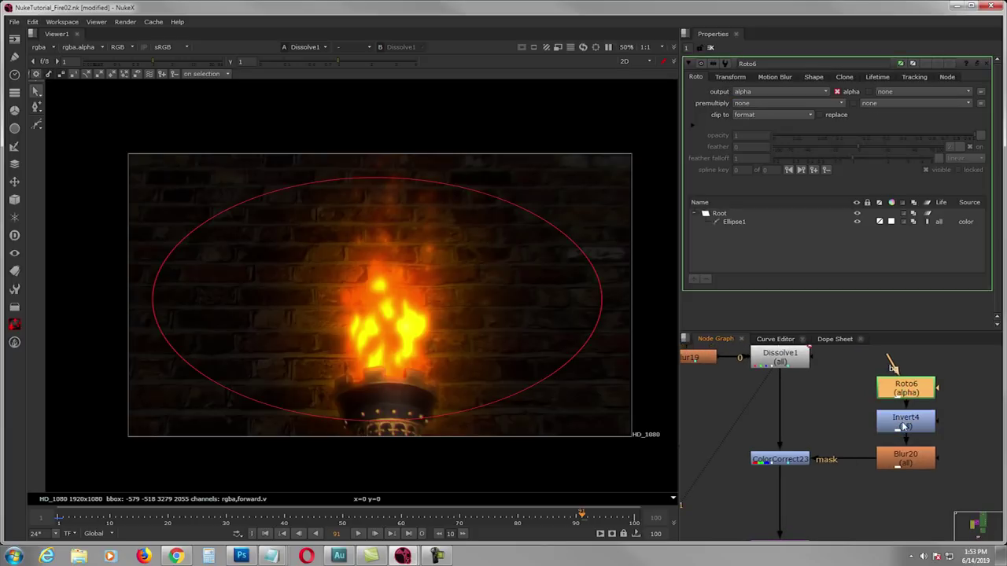
pyautogui.doubleClick(905, 454)
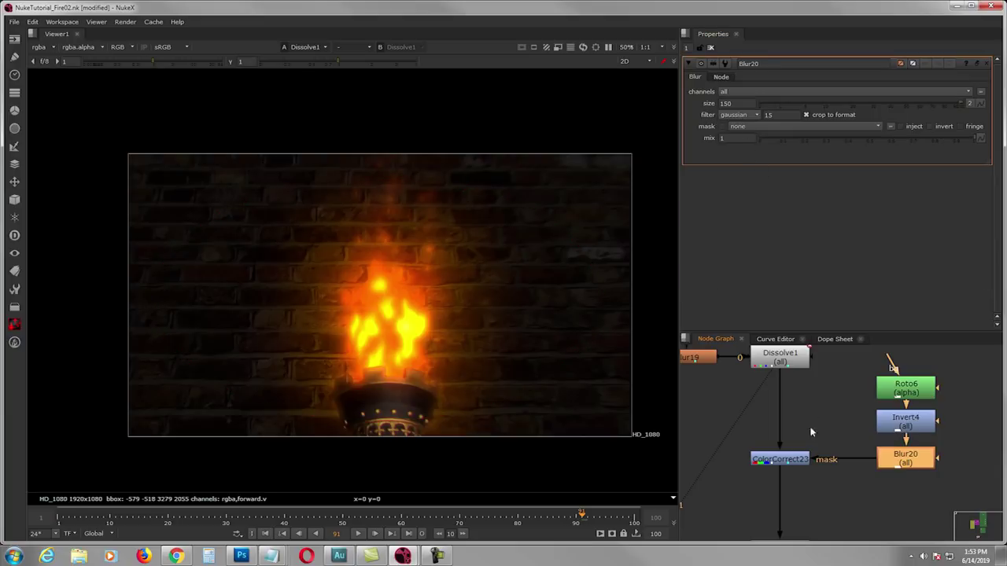
# Open ColorCorrect23's properties and compare its output with Dissolve1's to see the darkening around the frame's edges
pyautogui.click(795, 461)
pyautogui.press('1')
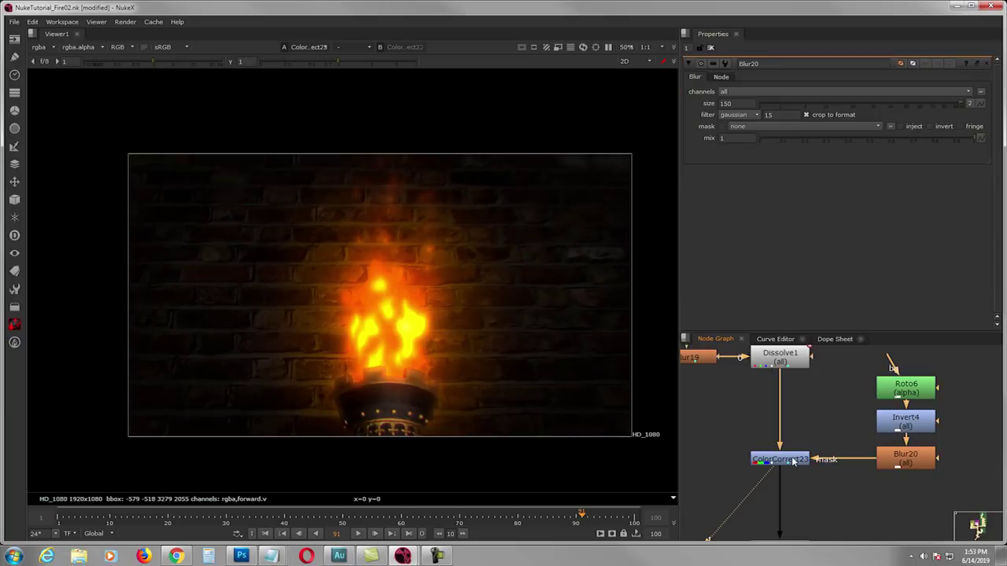
pyautogui.doubleClick(794, 461)
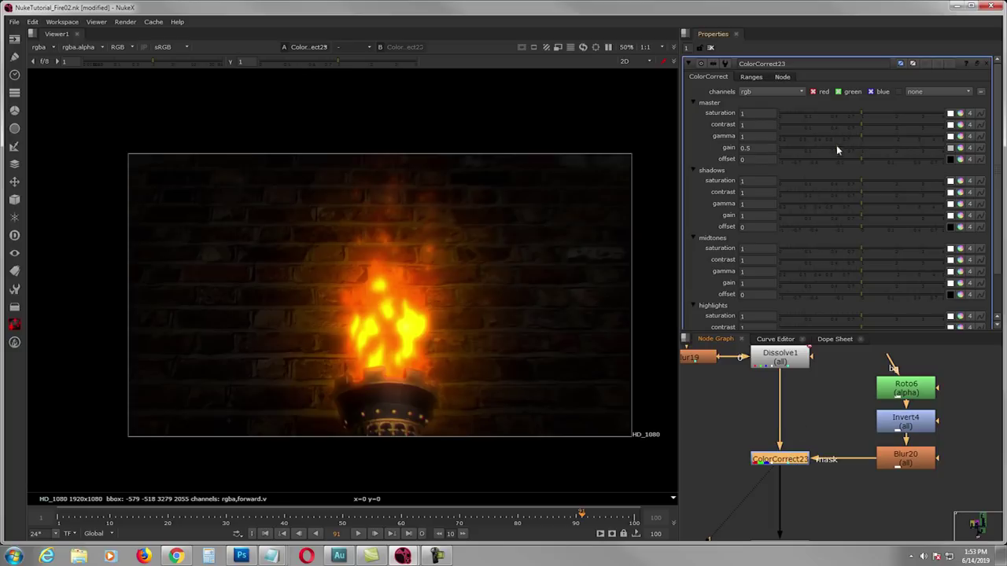
pyautogui.click(819, 418)
pyautogui.click(791, 361)
pyautogui.press('2')
pyautogui.press('1')
pyautogui.press('2')
pyautogui.press('1')
pyautogui.press('2')
pyautogui.press('1')
# Show the outputs of ColorCorrect23 and Crop2, and open Write1's properties to inspect the JPEG render settings
pyautogui.moveTo(813, 395); pyautogui.dragTo(840, 409, button='middle')
pyautogui.scroll(-3, 826, 442)
pyautogui.moveTo(819, 461); pyautogui.dragTo(821, 420, button='middle')
pyautogui.click(825, 411)
pyautogui.press('1')
pyautogui.click(824, 460)
pyautogui.press('1')
pyautogui.scroll(2, 824, 462)
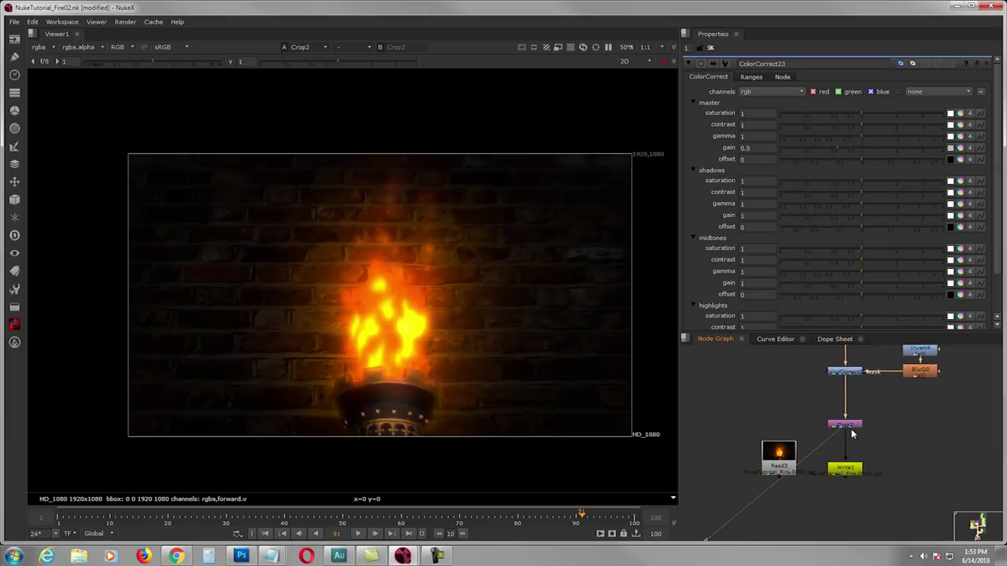
pyautogui.doubleClick(879, 474)
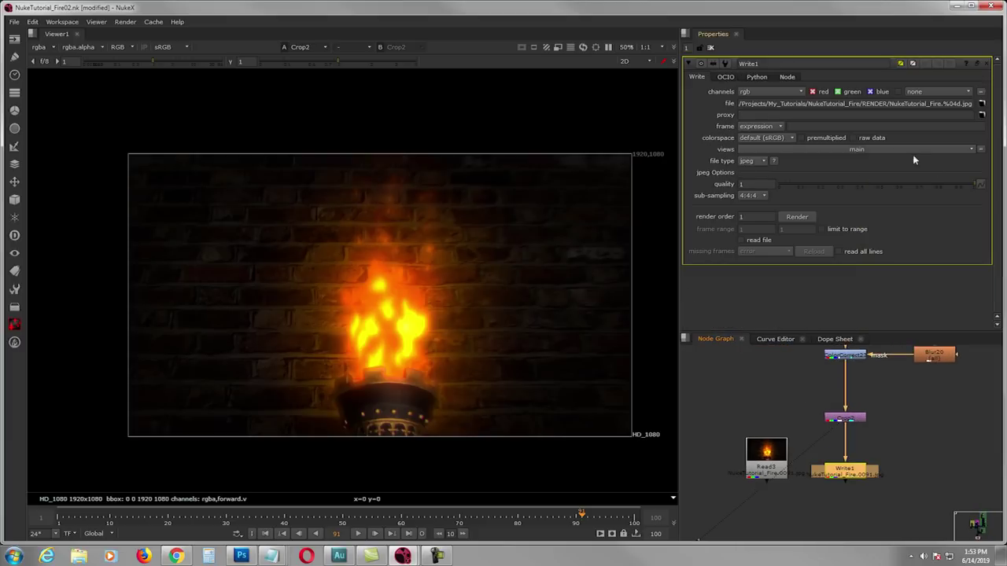
# Show the rendered sequence in Read3 and play it back from frame 1
pyautogui.scroll(-2, 856, 445)
pyautogui.click(787, 424)
pyautogui.press('1')
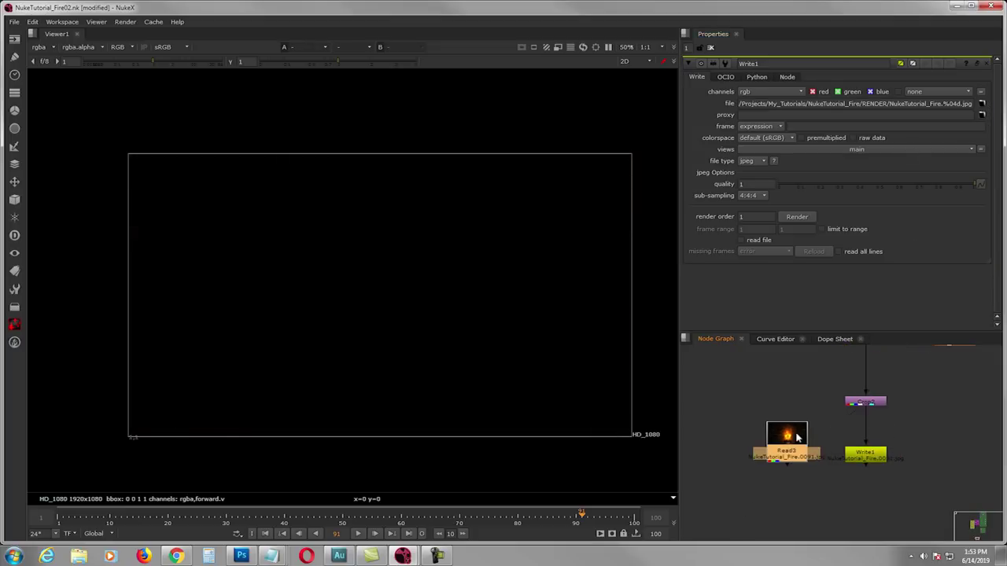
pyautogui.click(270, 533)
pyautogui.scroll(2, 370, 429)
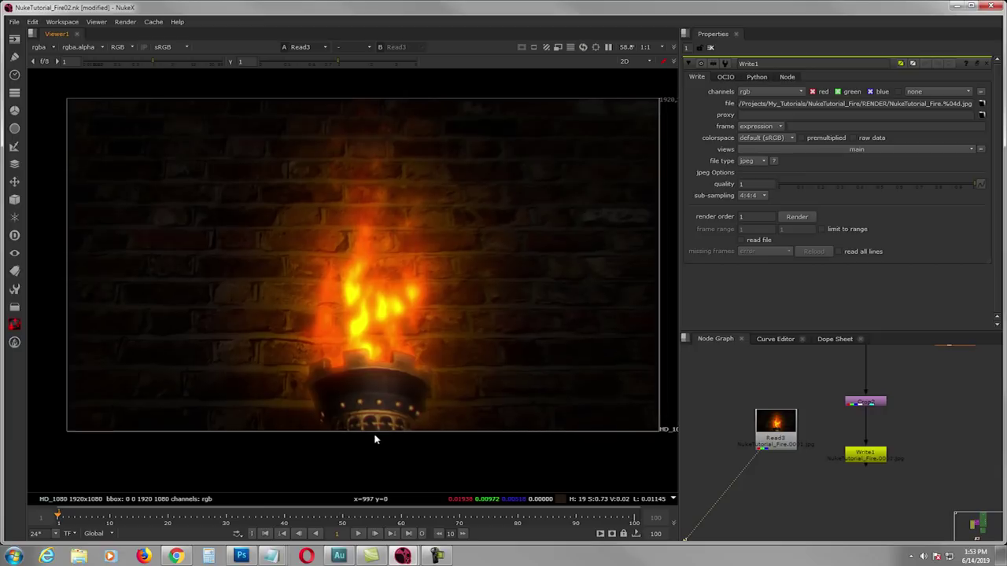
pyautogui.click(360, 534)
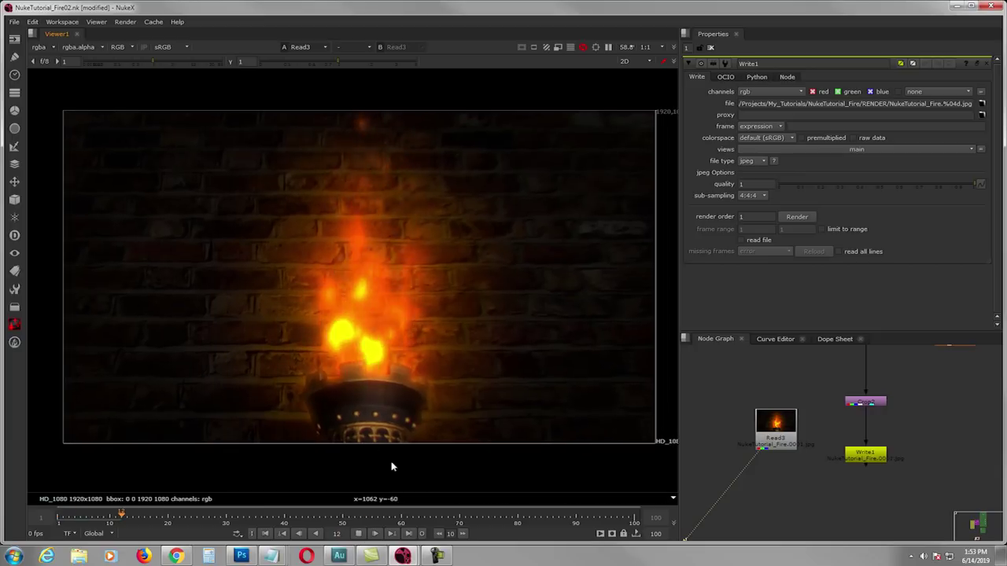